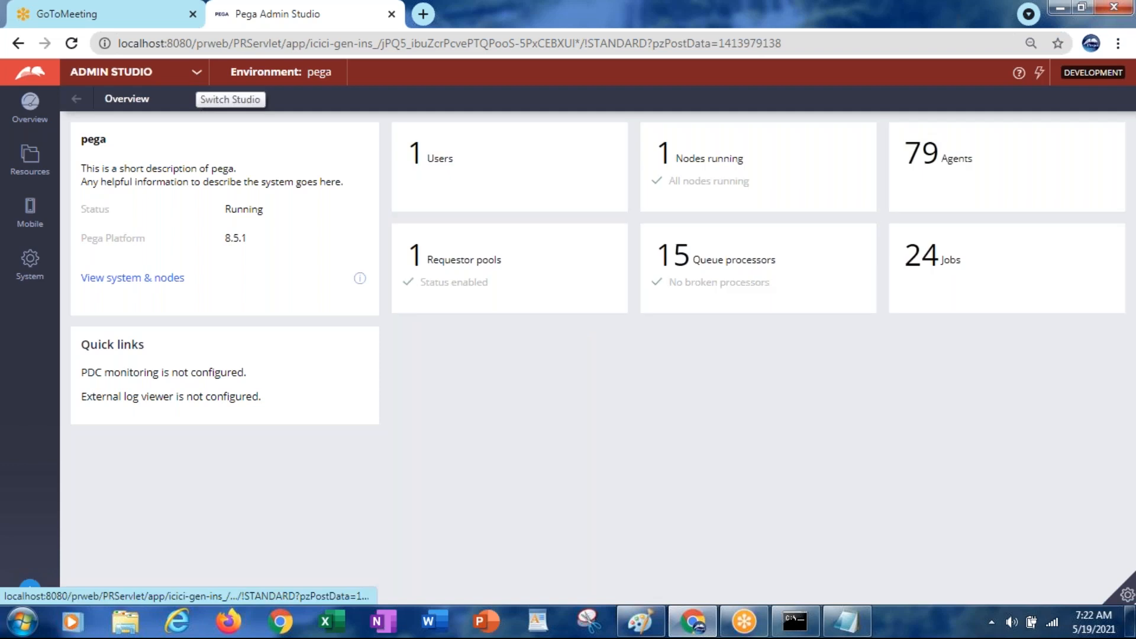
Switch from Admin Studio to Dev Studio using the top-left studio list
click(196, 72)
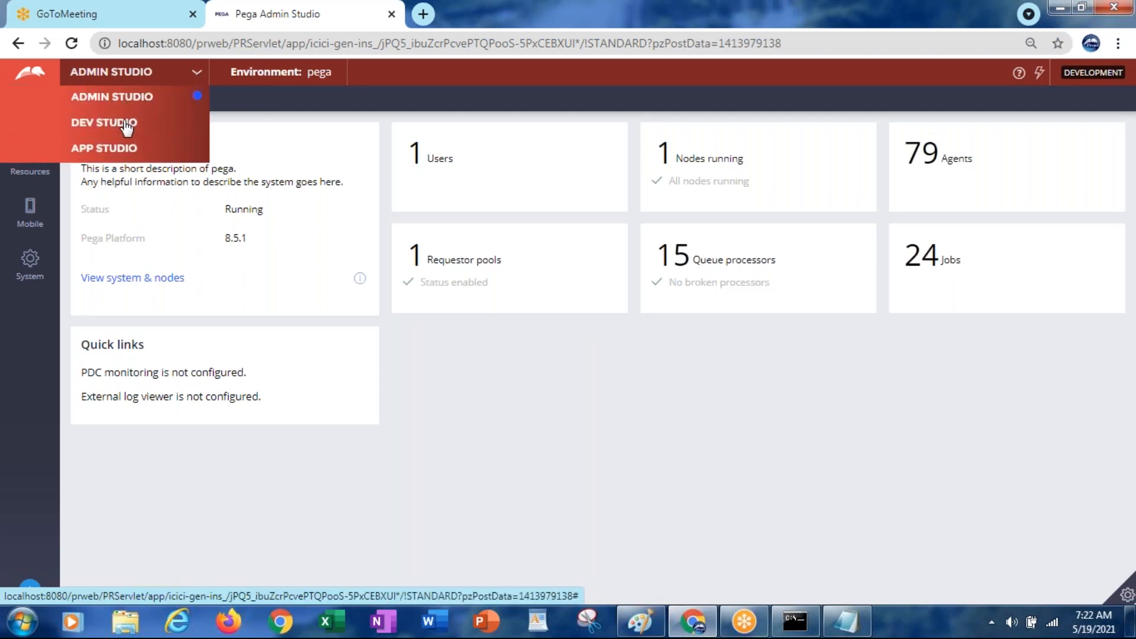
click(126, 125)
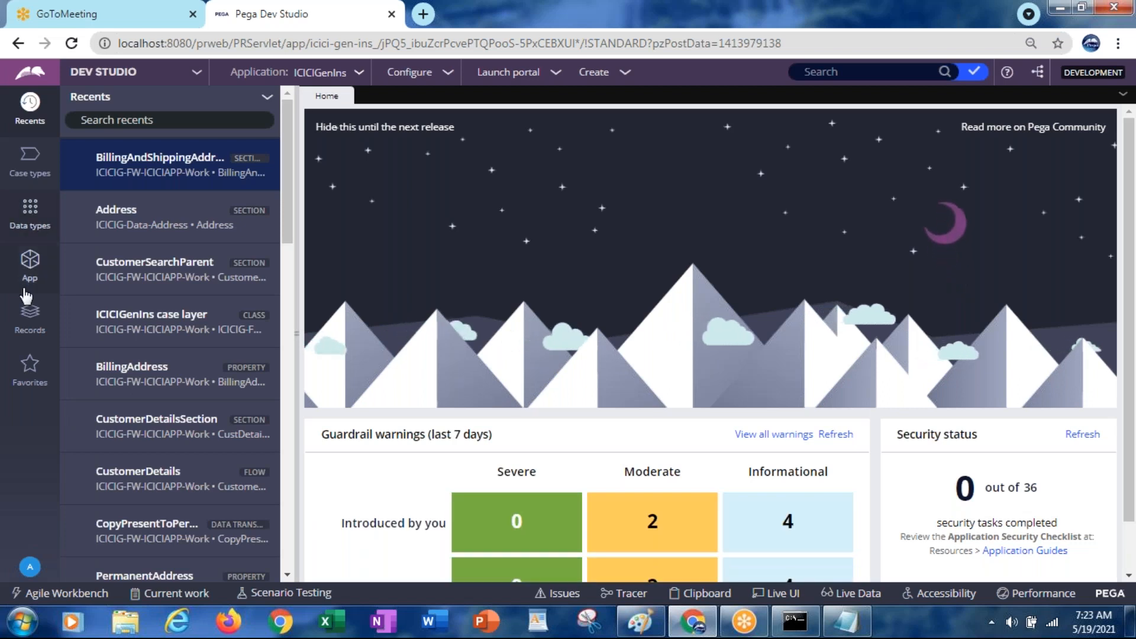
In the App class explorer, expand the Technical category and bring up its create/view options
click(30, 265)
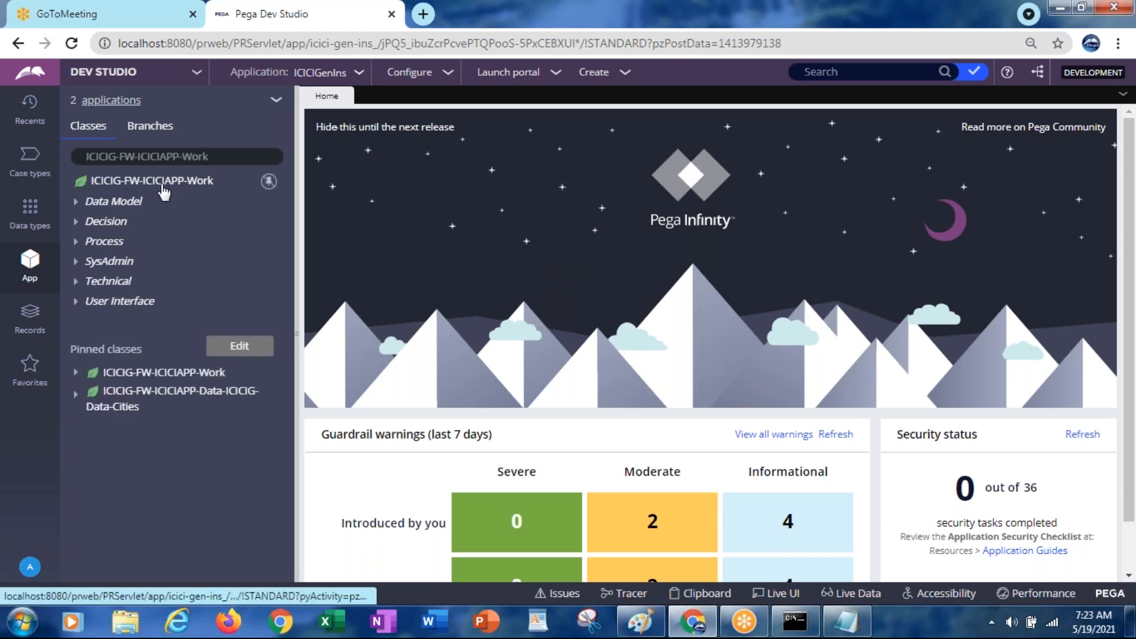
click(116, 203)
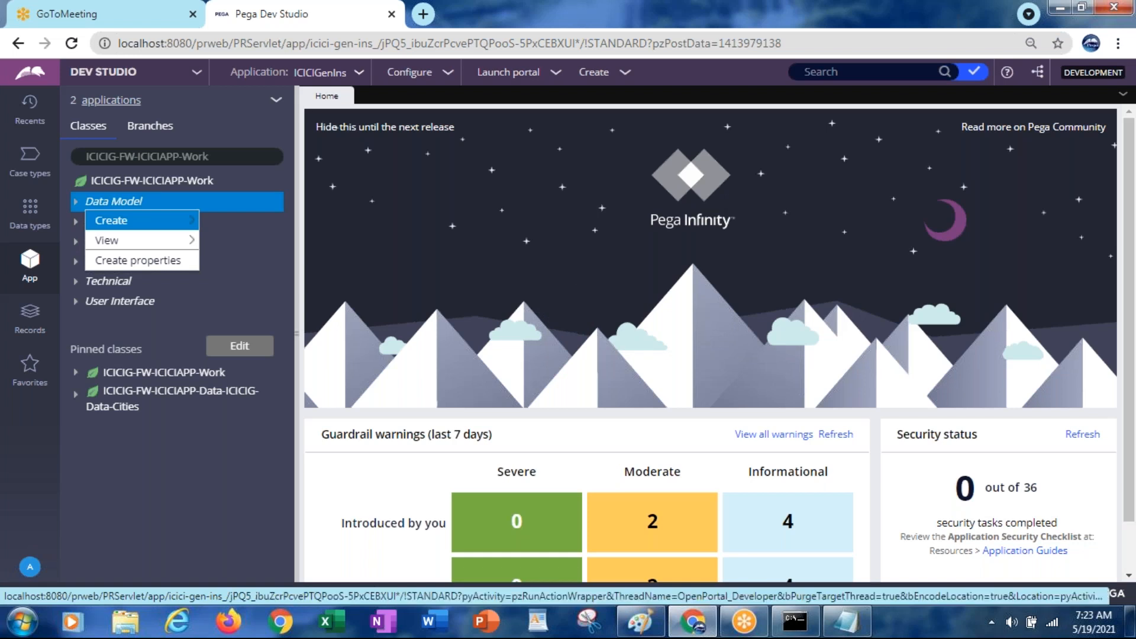
mouse_move(119, 227)
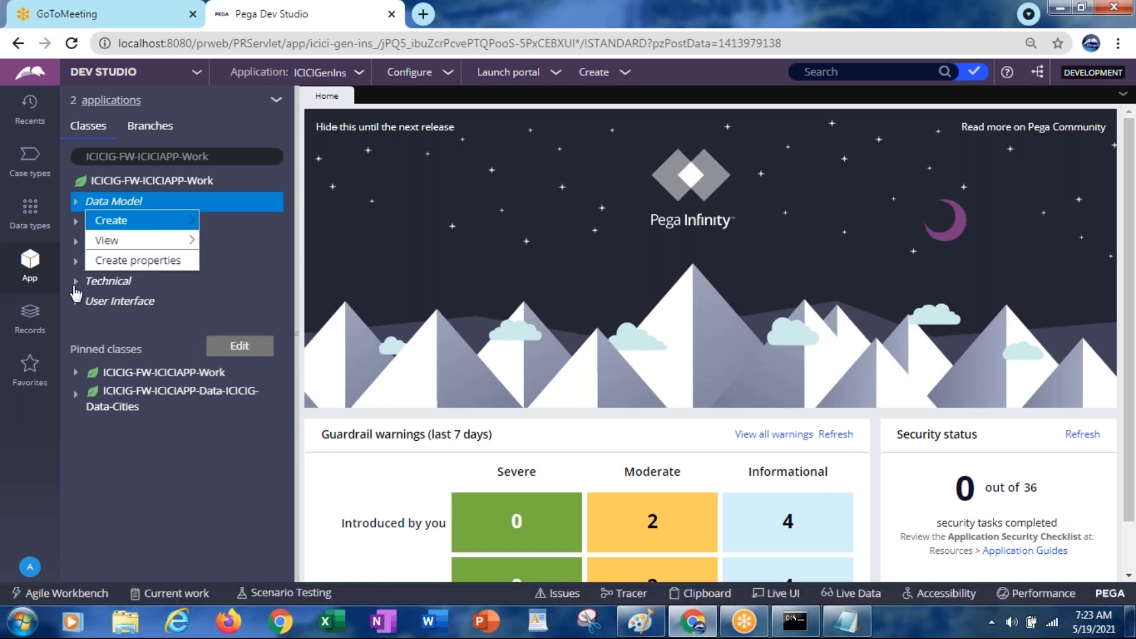
click(76, 284)
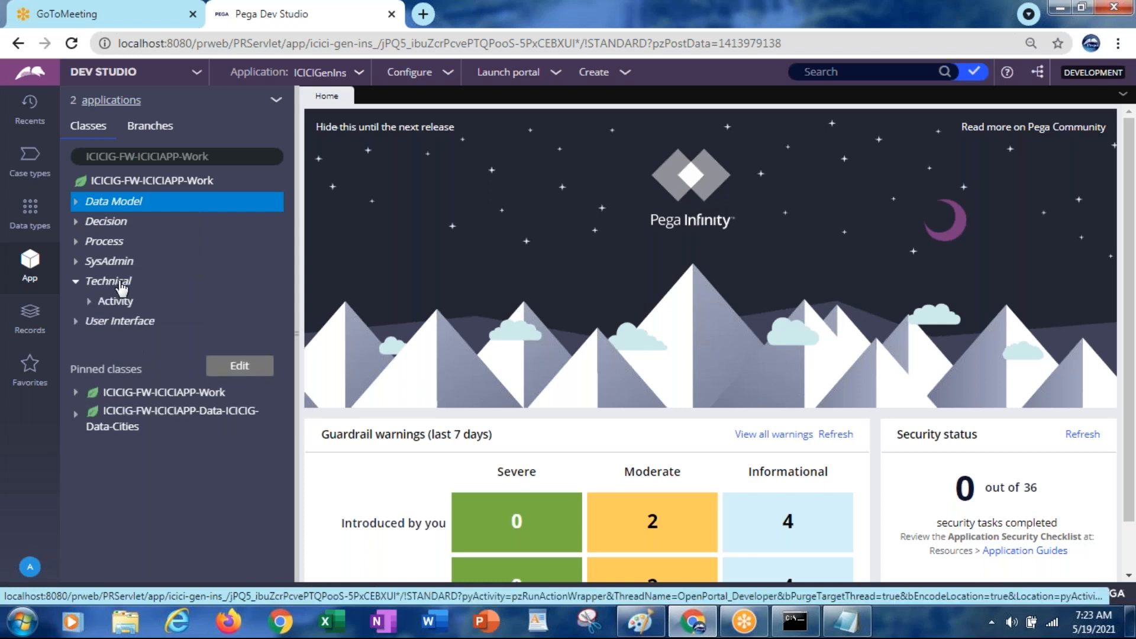
click(121, 284)
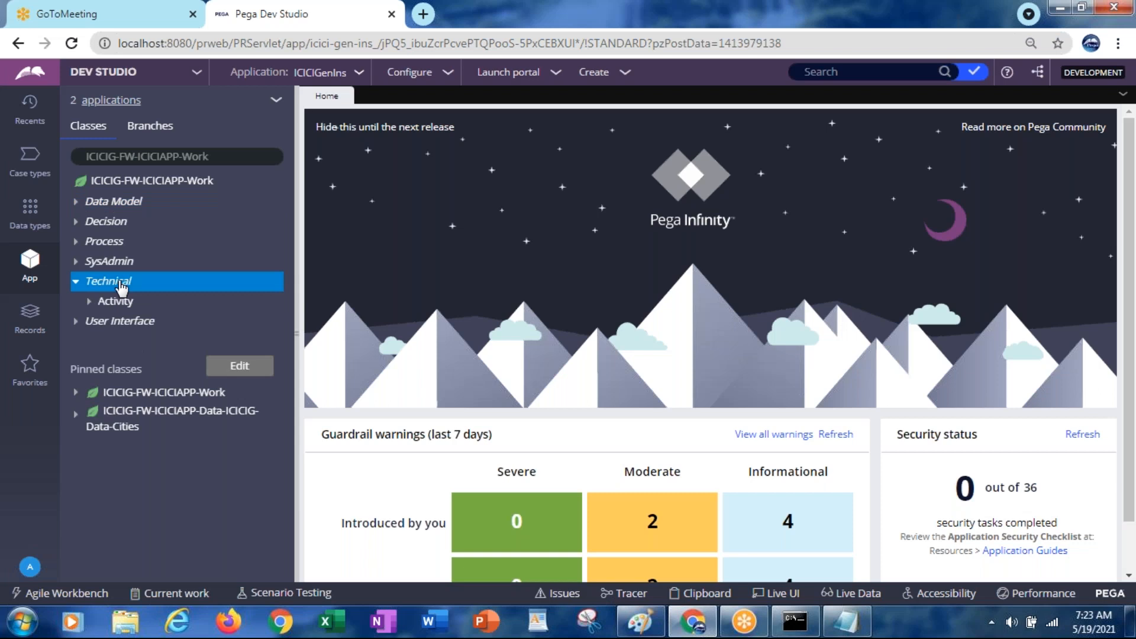
right_click(121, 286)
mouse_move(123, 302)
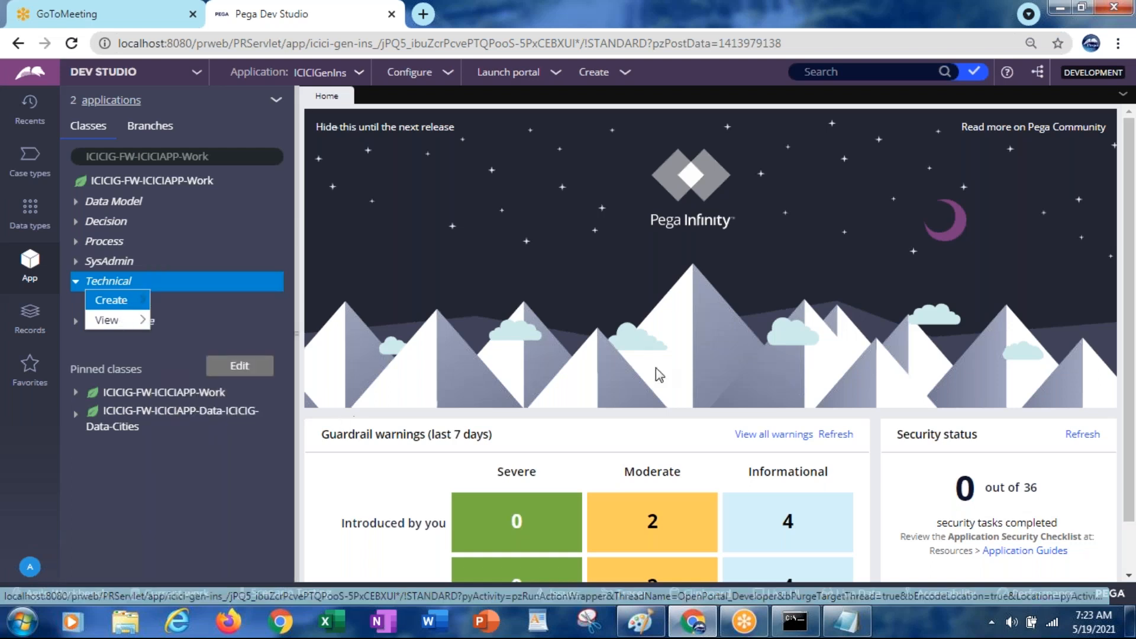
scroll(1130, 322, down, 1)
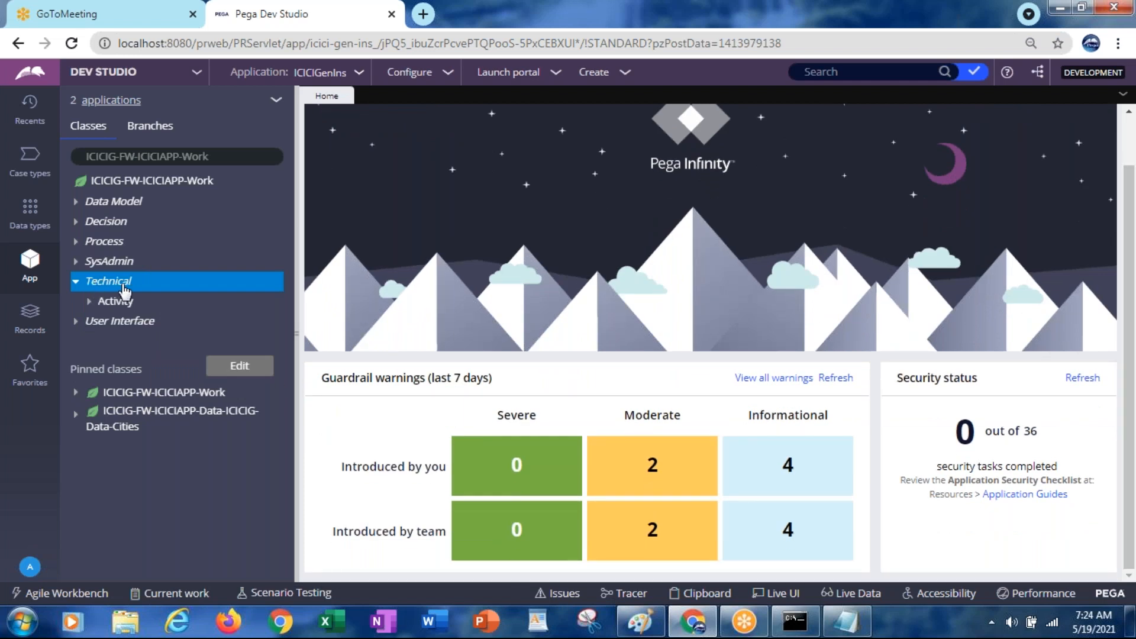
Refresh all classes in the explorer from the ICICIG-FW-ICICIAPP-Work class actions
right_click(124, 290)
mouse_move(124, 302)
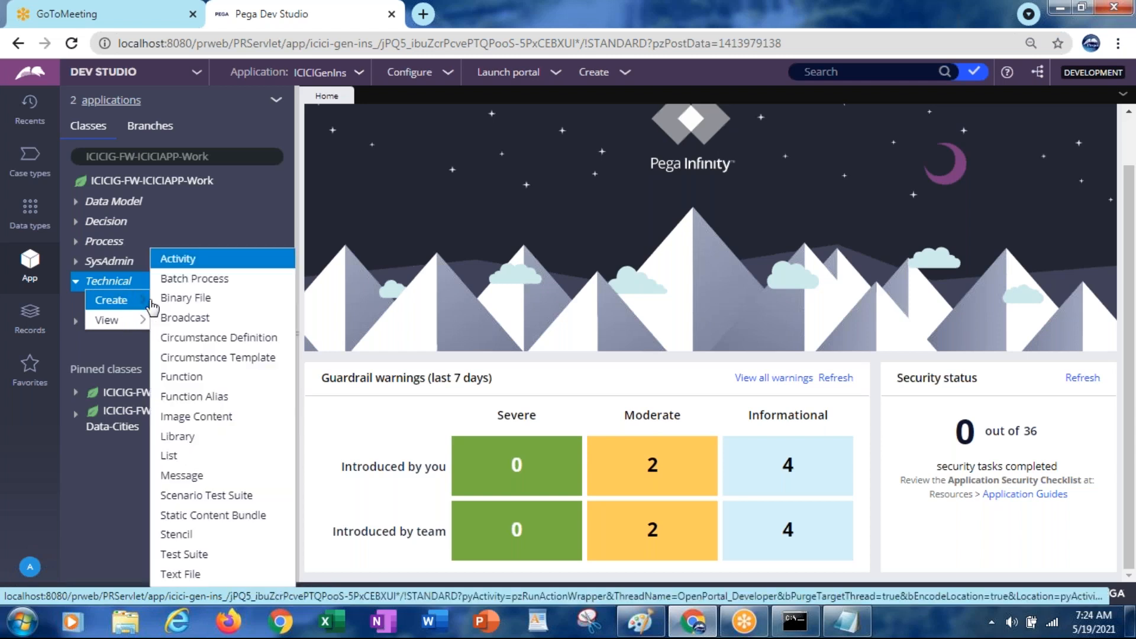
click(256, 428)
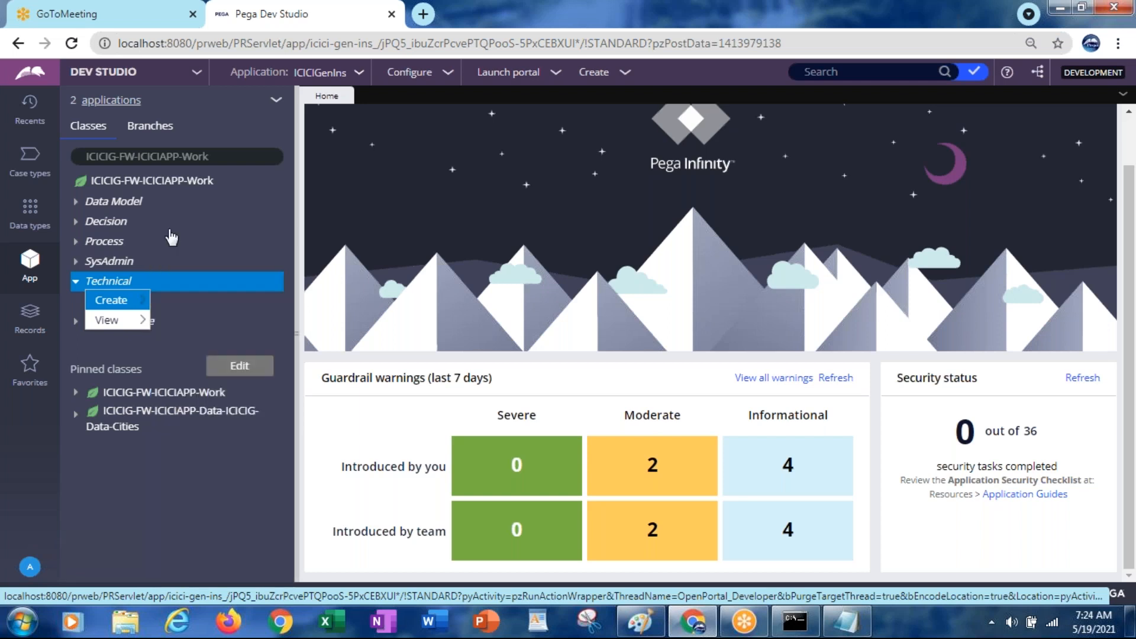
click(169, 186)
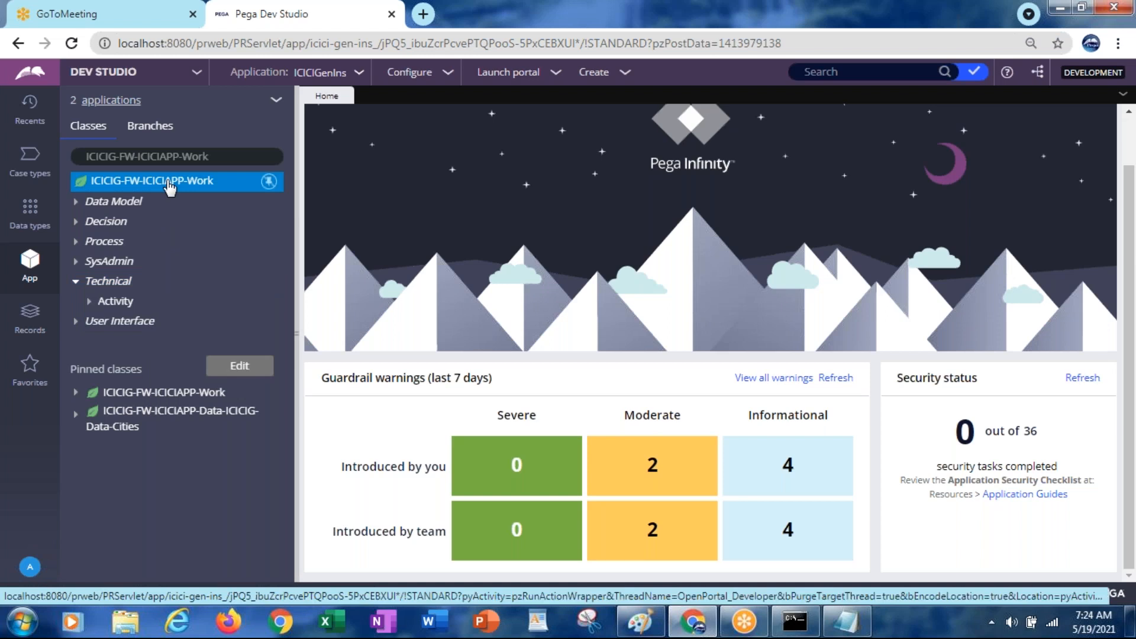
right_click(169, 186)
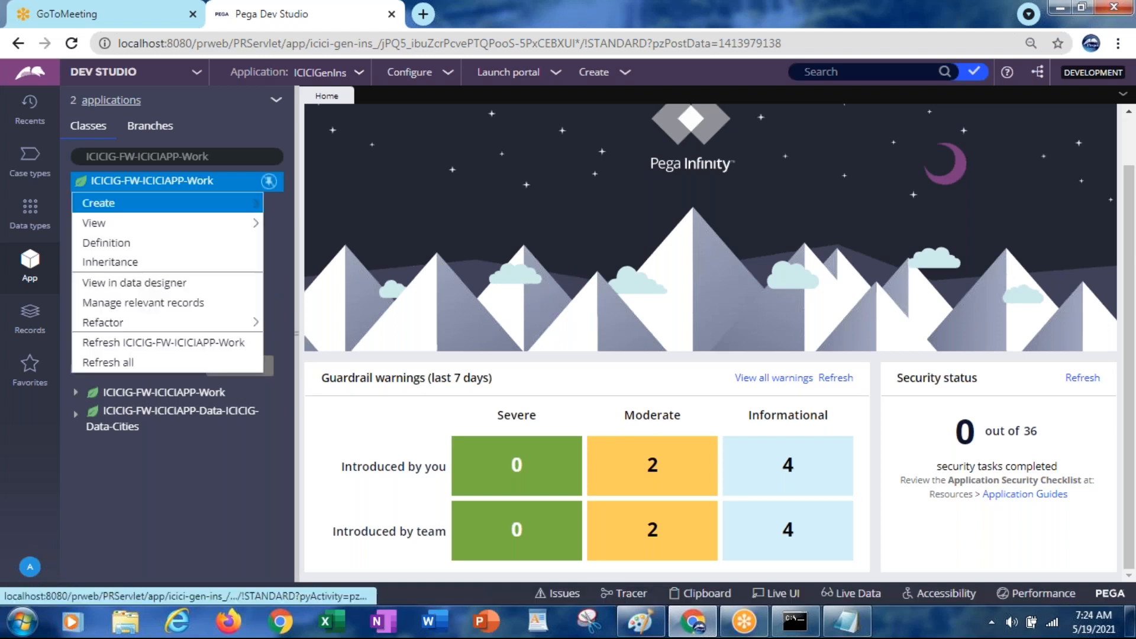
click(107, 362)
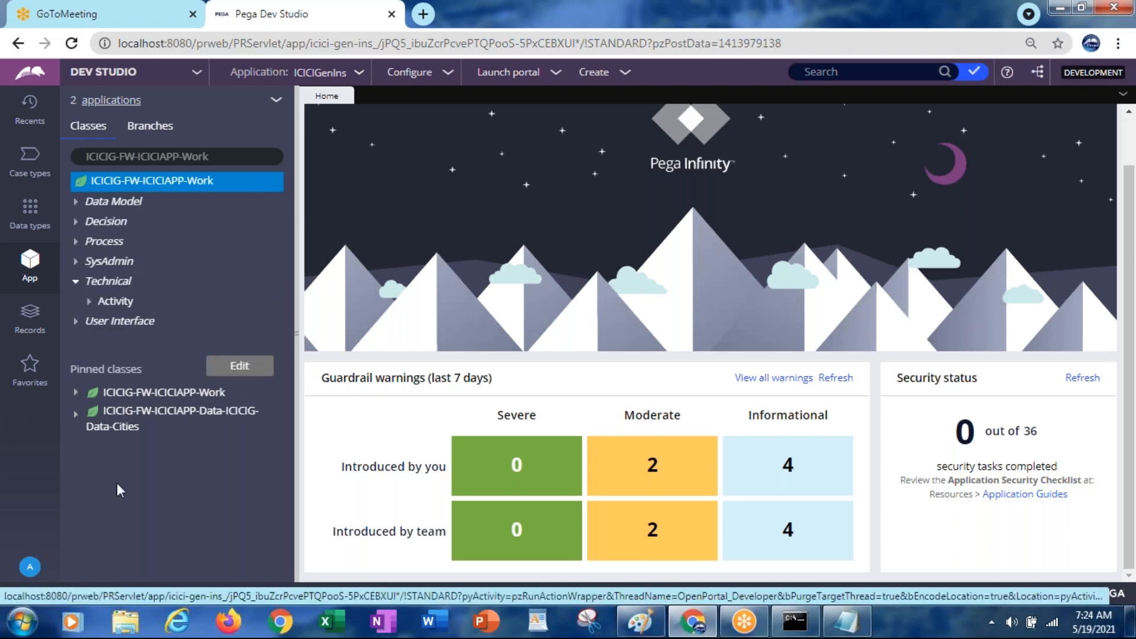
Bring up the View options for the Process category
click(117, 243)
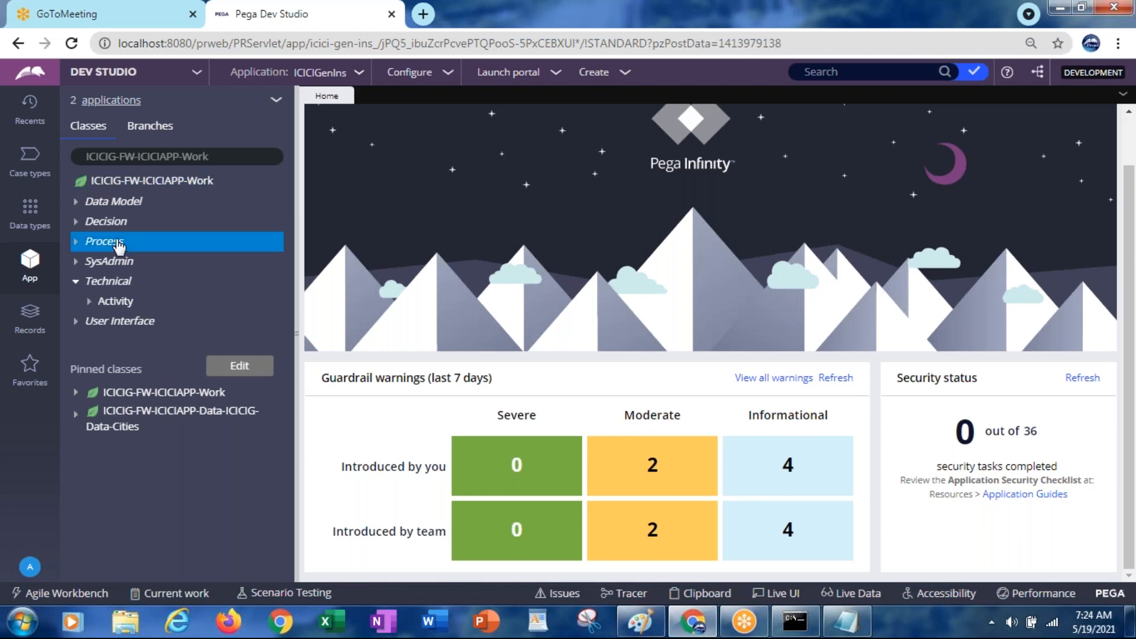
right_click(118, 243)
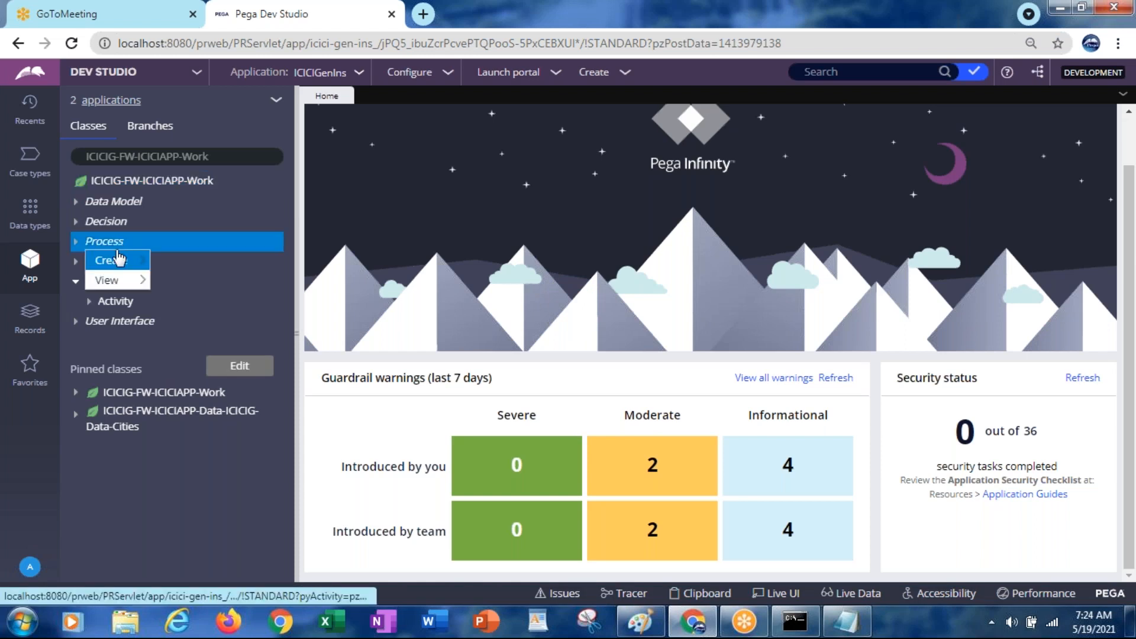
mouse_move(115, 260)
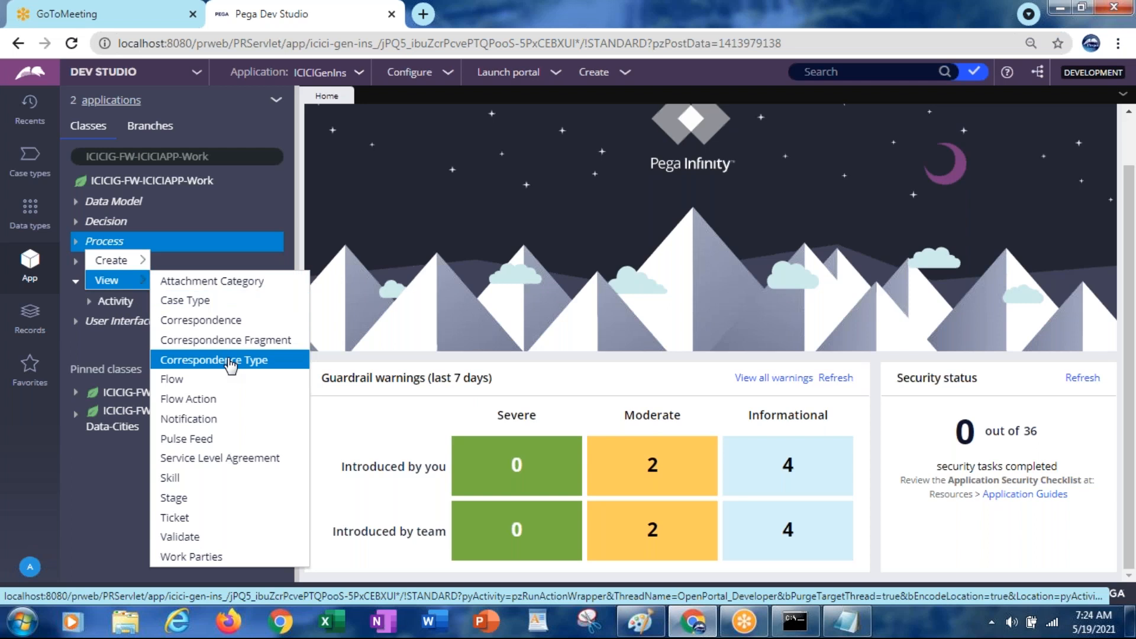
List the ICICIGenIns Validate records (none exist), then move to the Records explorer
click(186, 537)
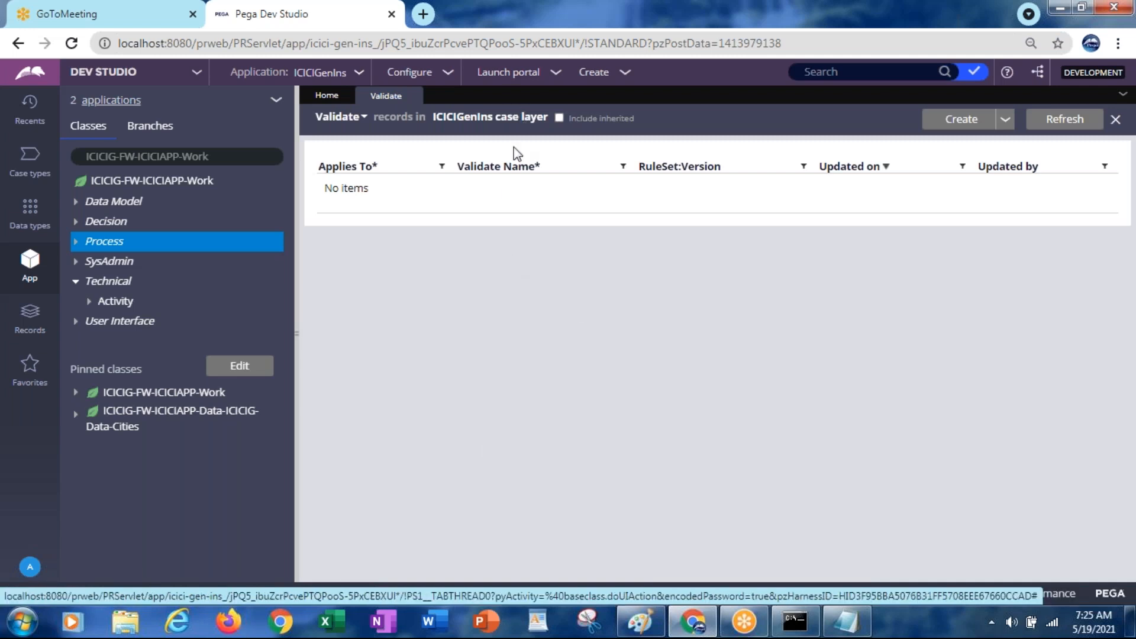
click(30, 323)
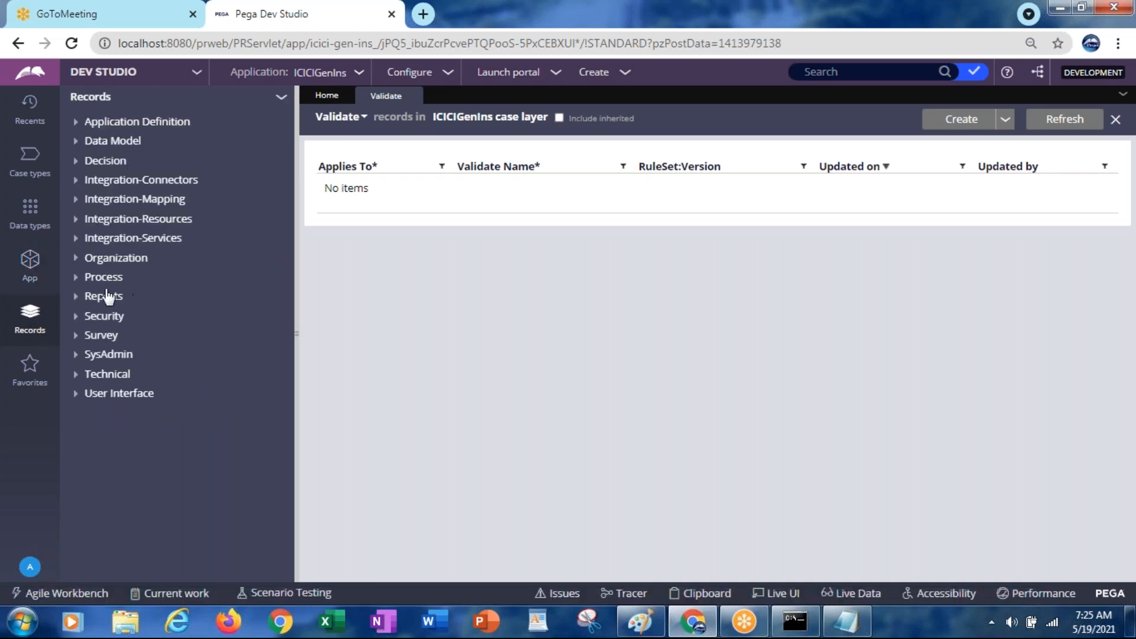
Show Process > Validate in Records with inherited rules such as OnAdd and ValidateSLA included
click(75, 279)
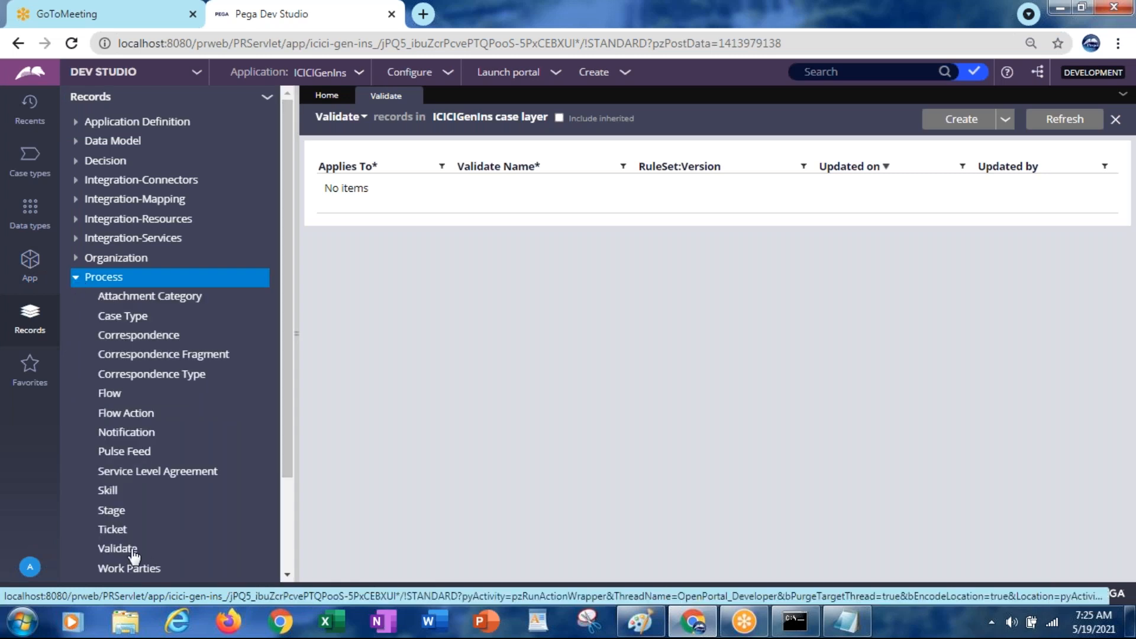
click(122, 551)
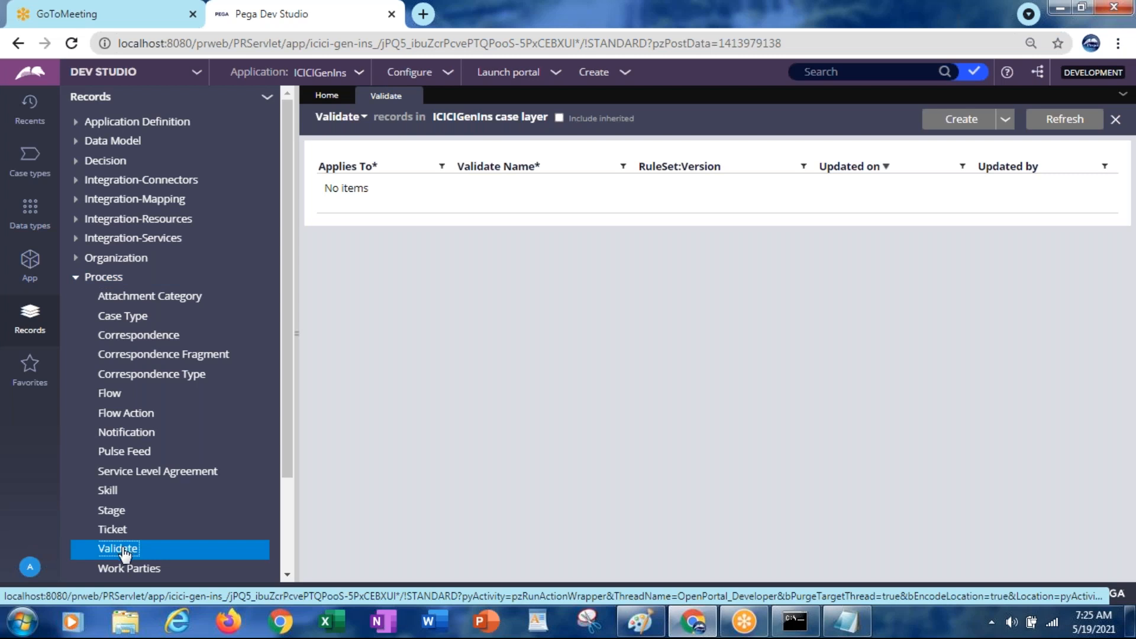
click(559, 117)
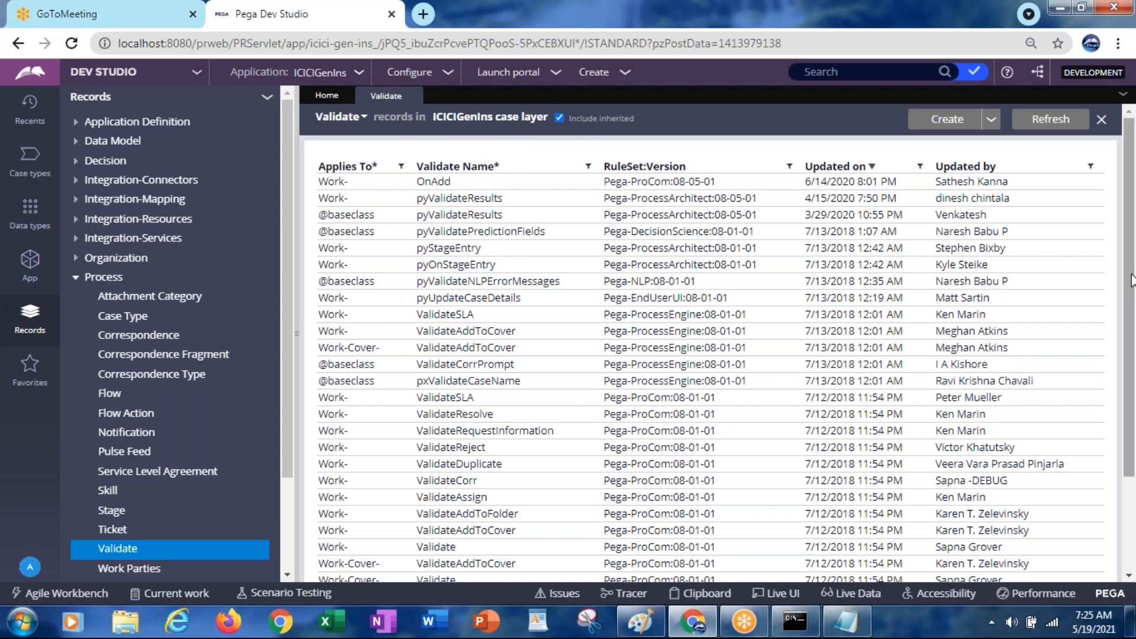
drag(1131, 280, 1132, 383)
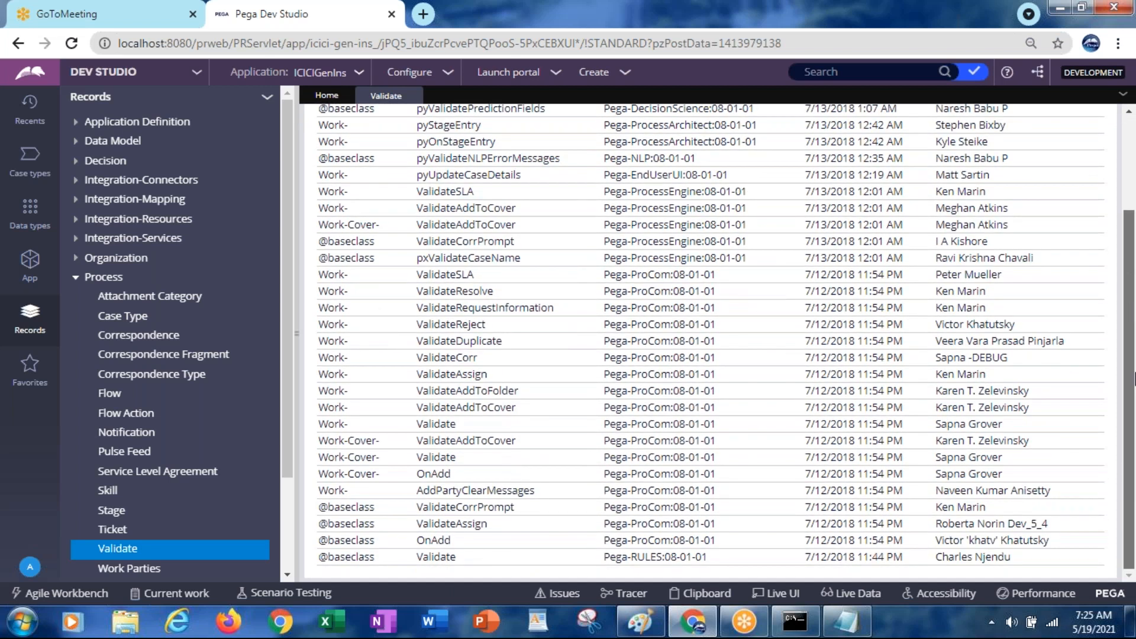
drag(1134, 372, 1104, 267)
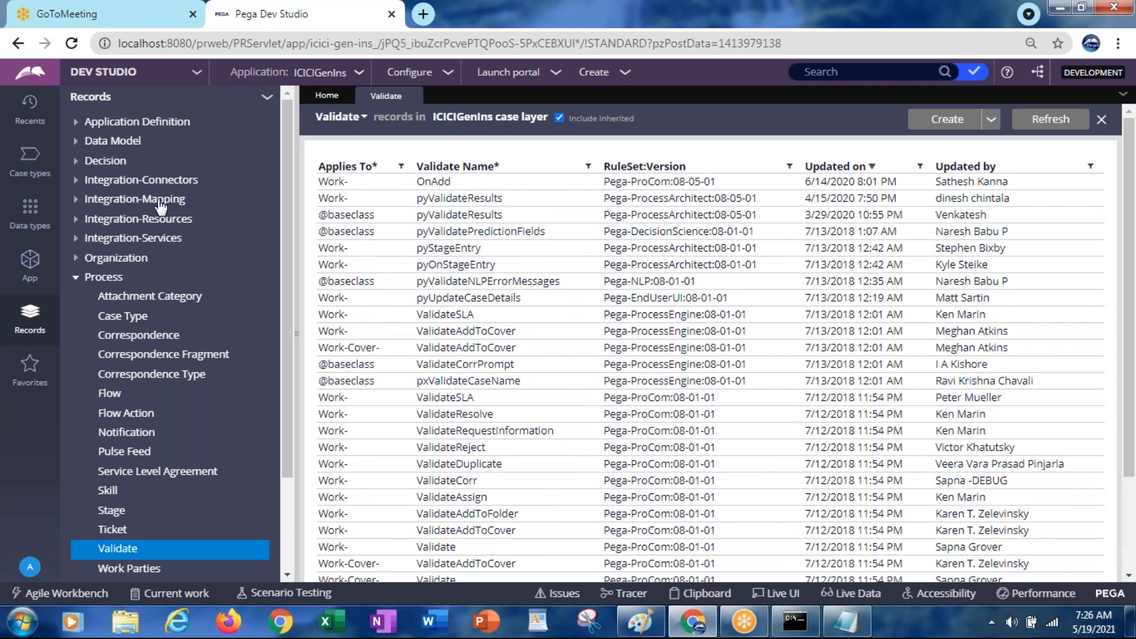
Show the Data Model > Edit Validate instances list and scroll toward pyMinimumLengthTwo
click(78, 143)
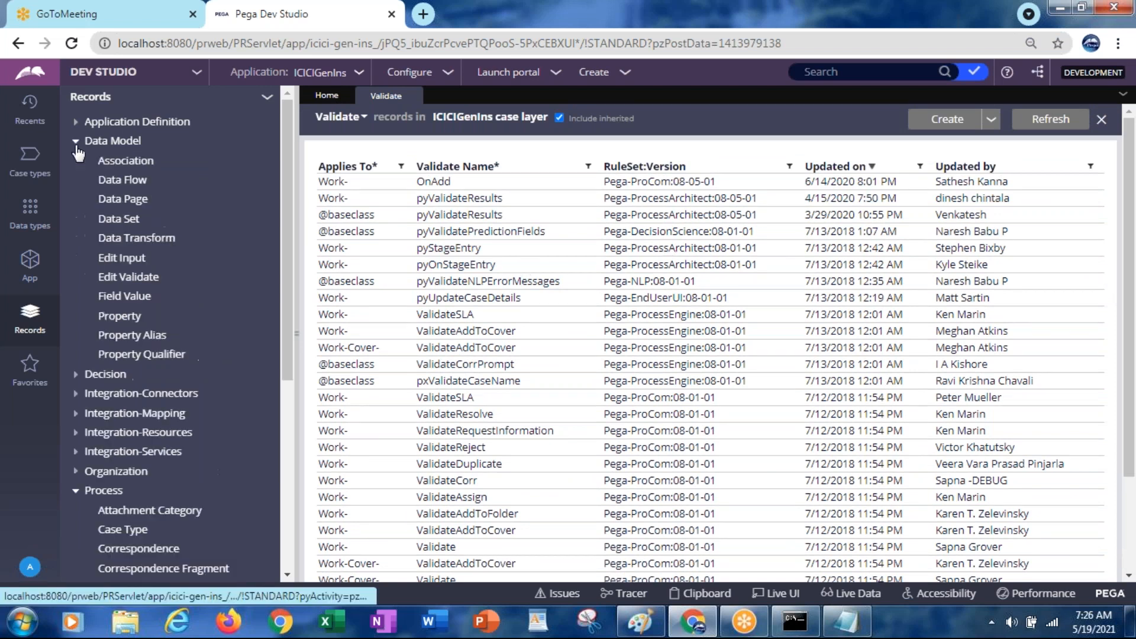
click(130, 284)
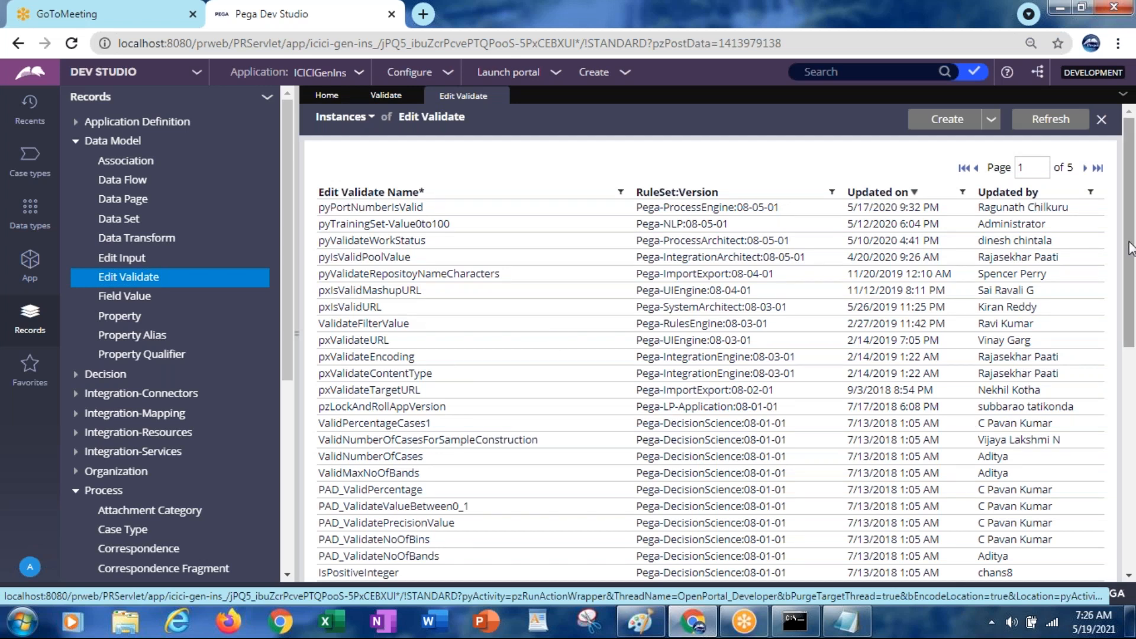
drag(1129, 252, 1132, 321)
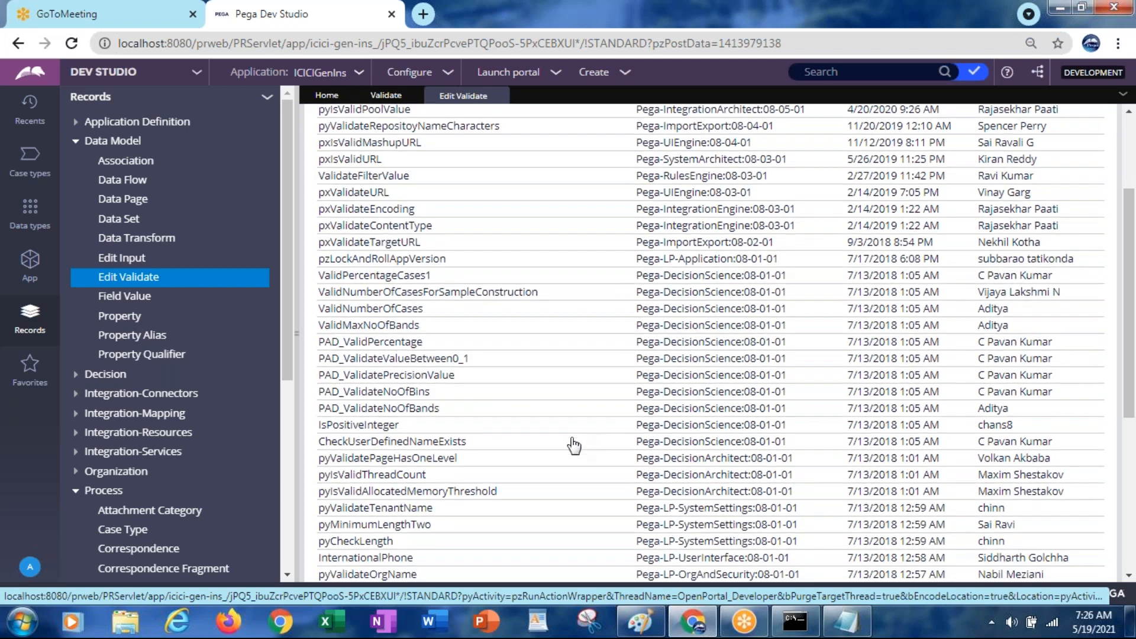
Open pyMinimumLengthTwo, review its Java source around theValue, then close its tab
click(374, 526)
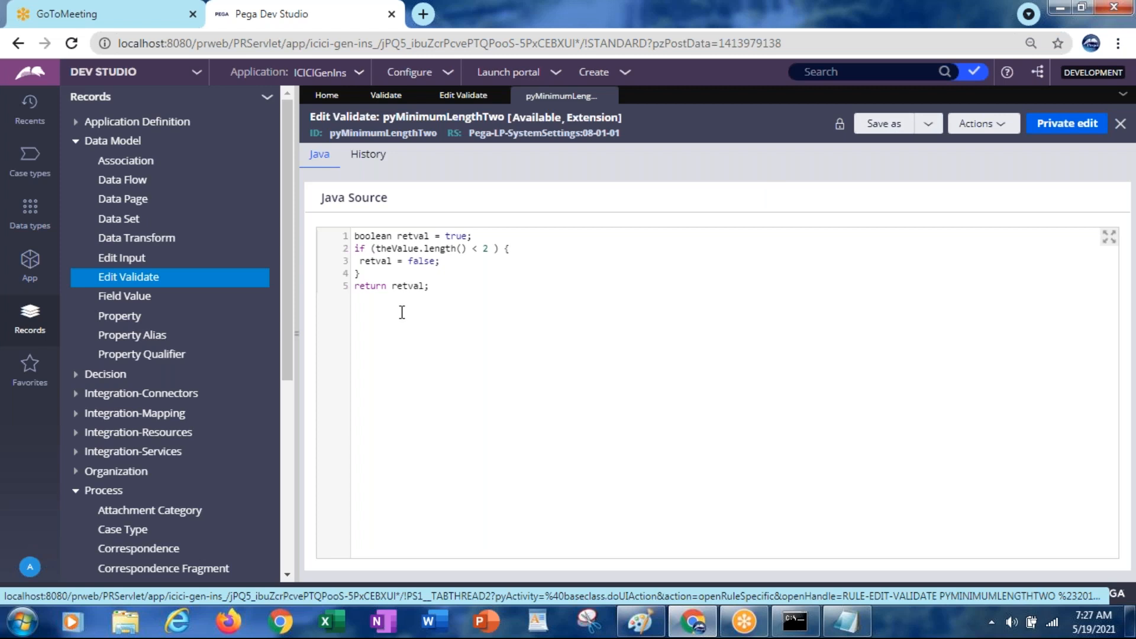
double_click(397, 248)
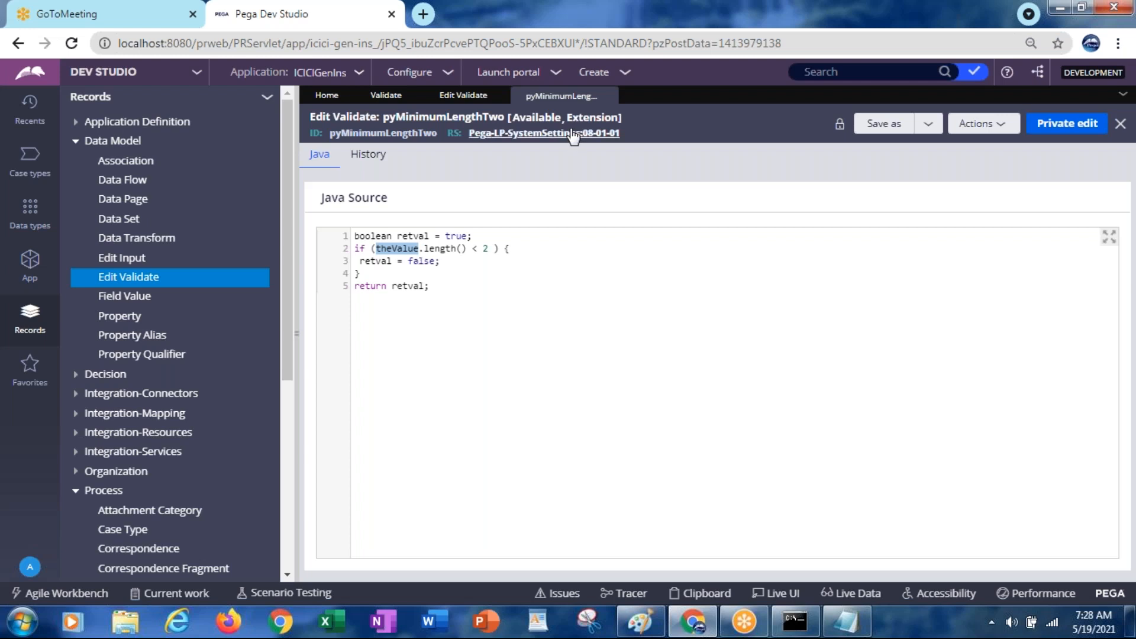
click(608, 96)
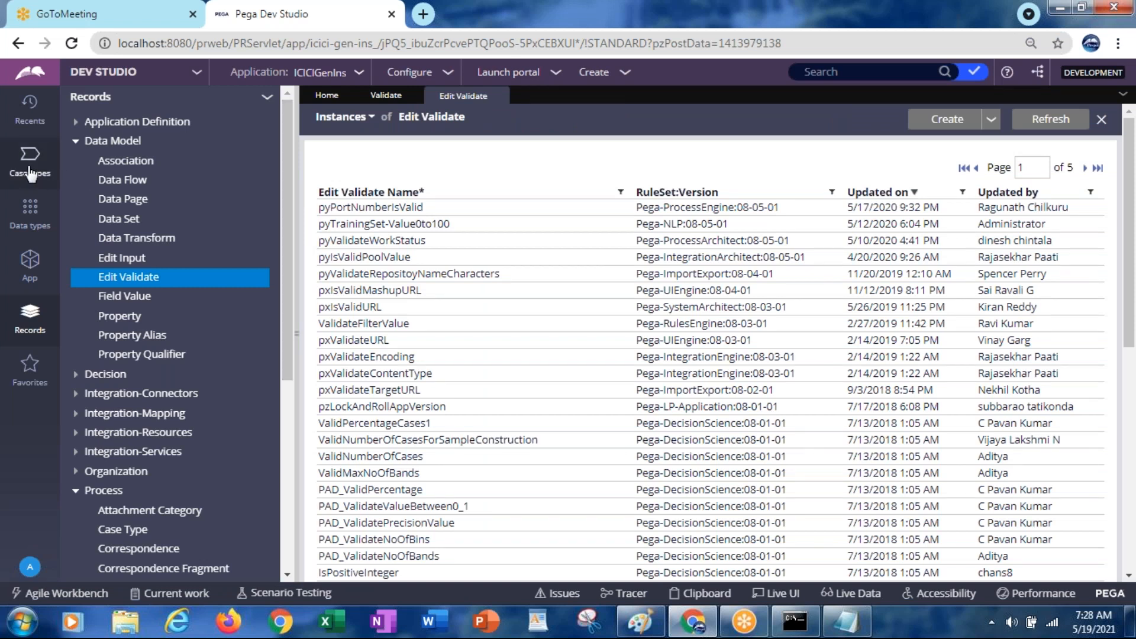
Expand Data Model in the App explorer, then switch to Recents and scroll the list
click(28, 217)
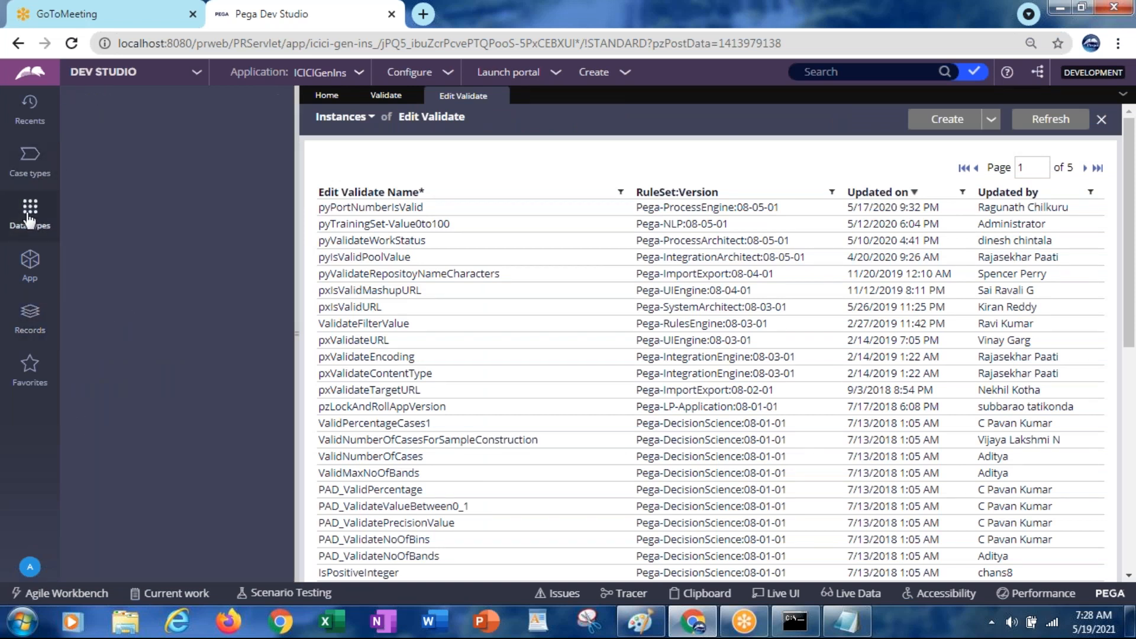
click(29, 262)
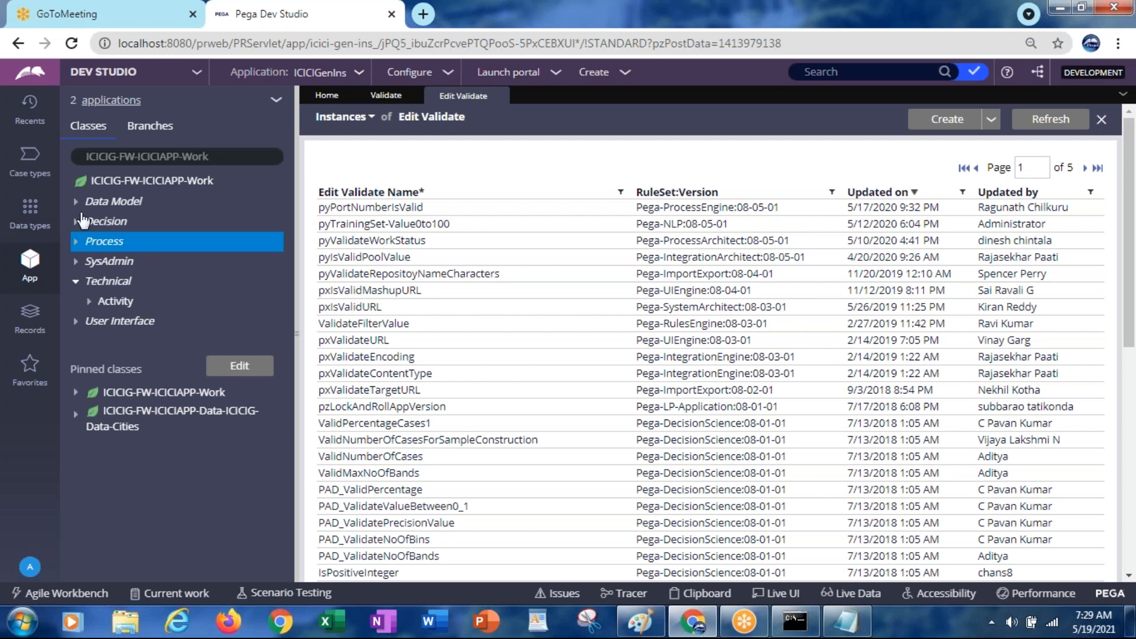
click(76, 203)
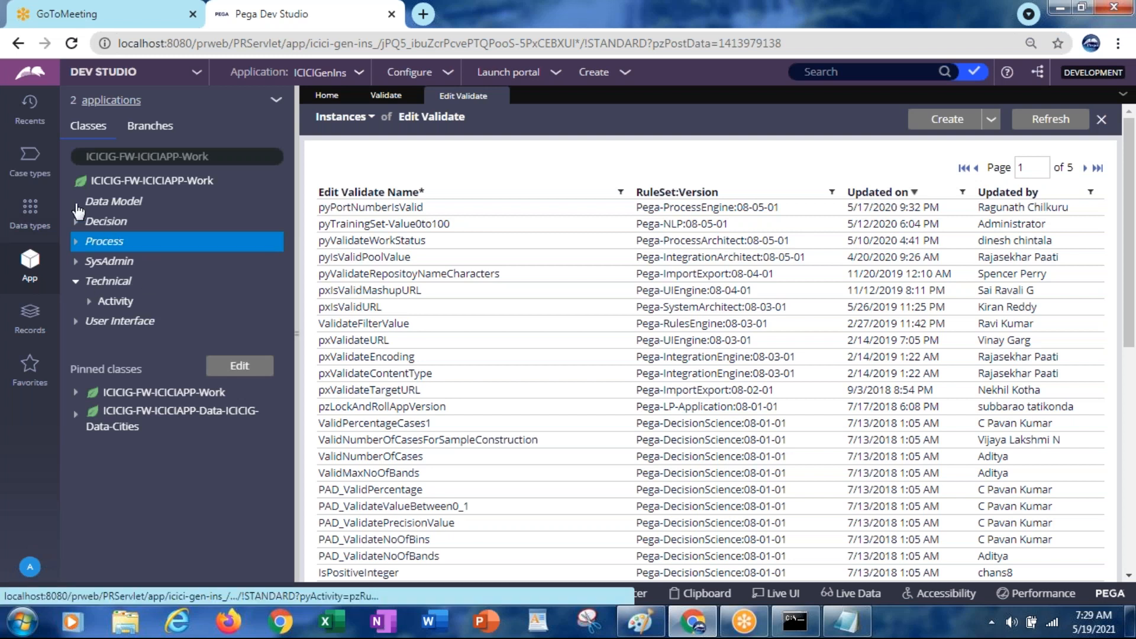
click(35, 123)
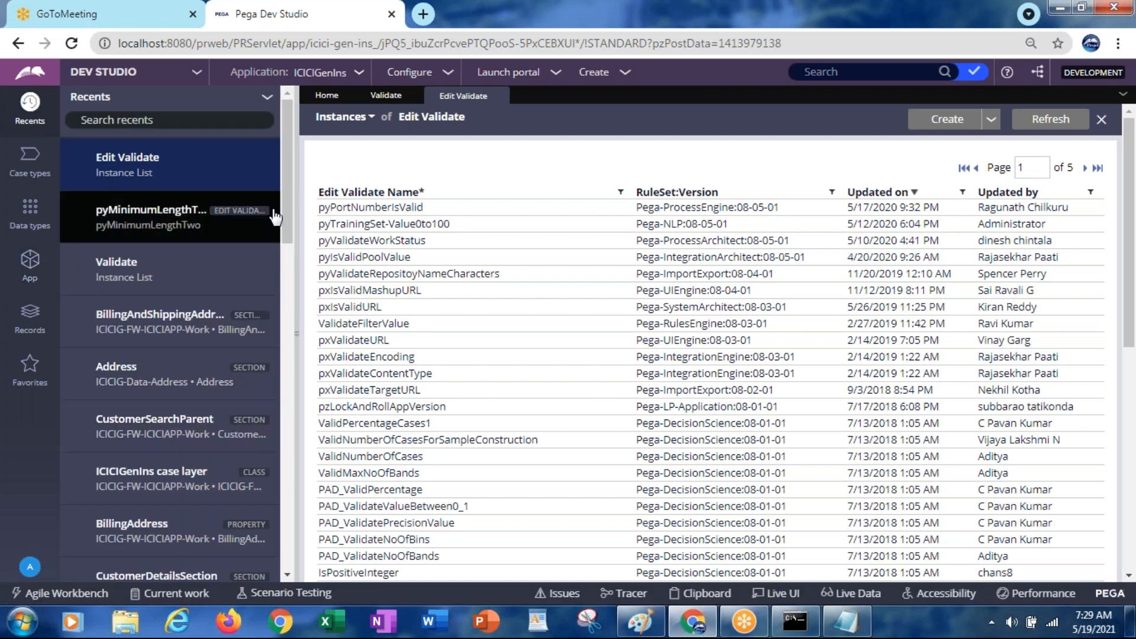
drag(286, 212, 272, 306)
Open the CustomerDetails flow and run it twice, closing each error page, then view its Process tab
click(100, 275)
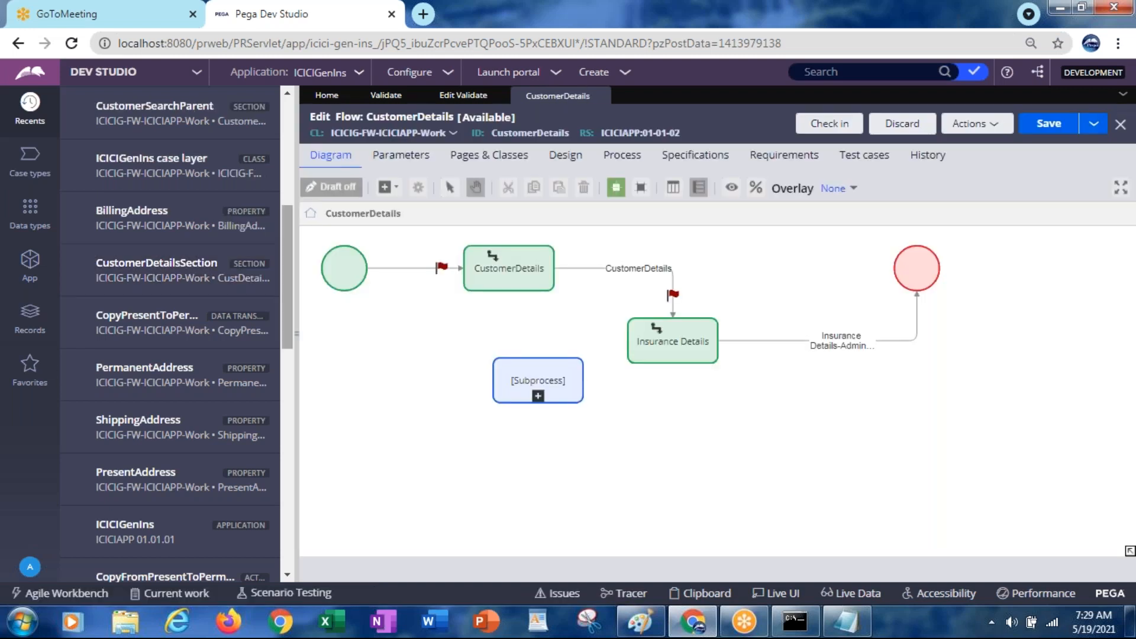
click(983, 125)
click(895, 148)
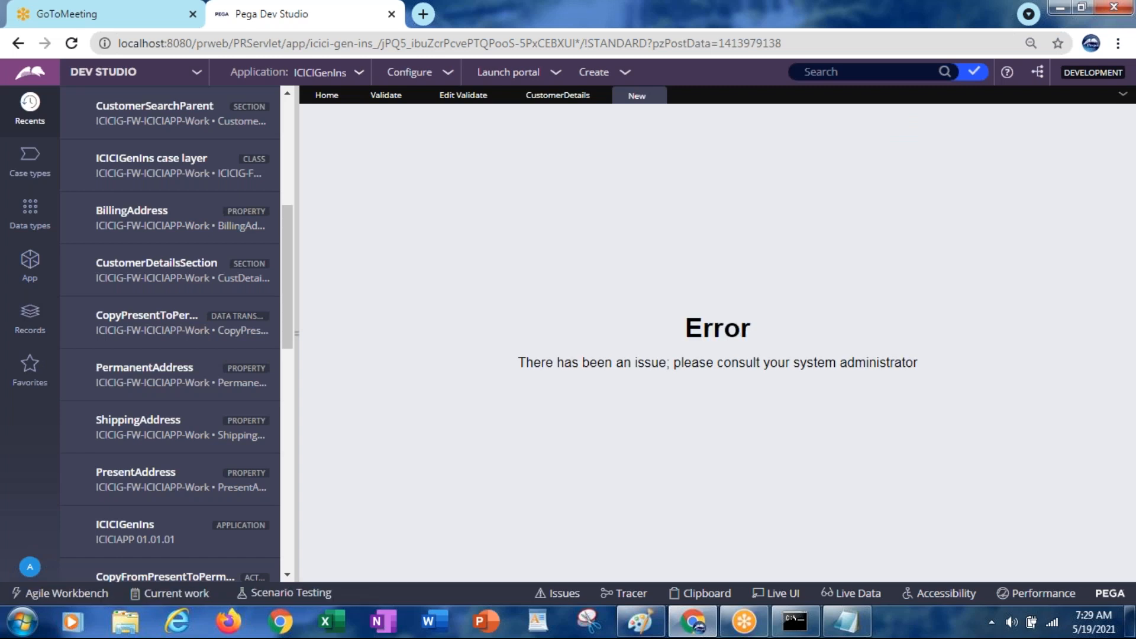
click(656, 95)
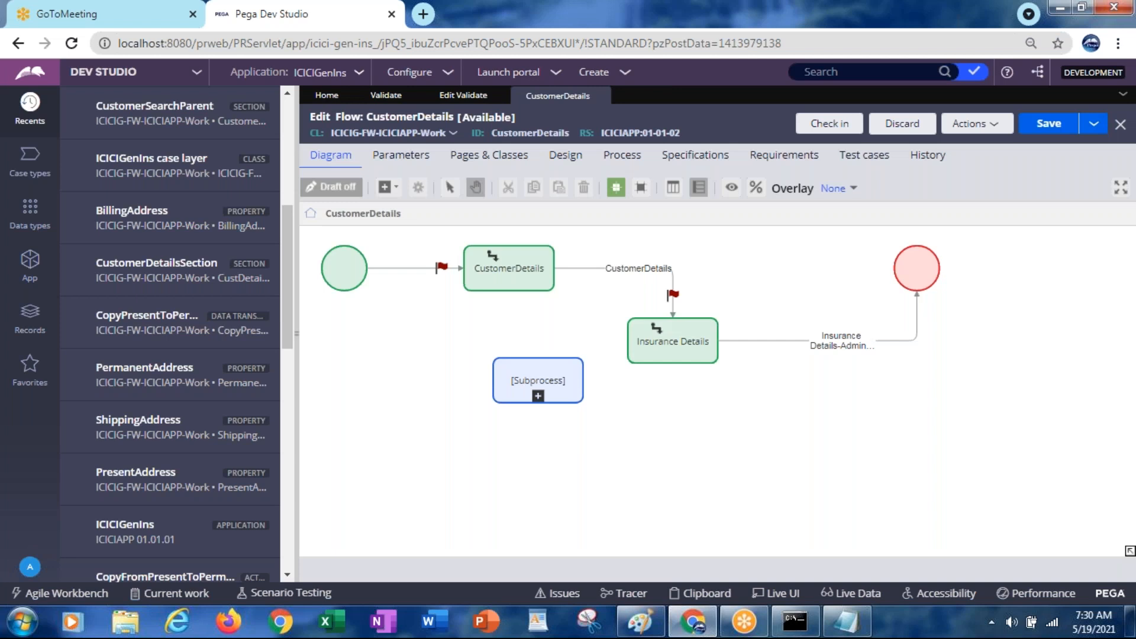
click(973, 124)
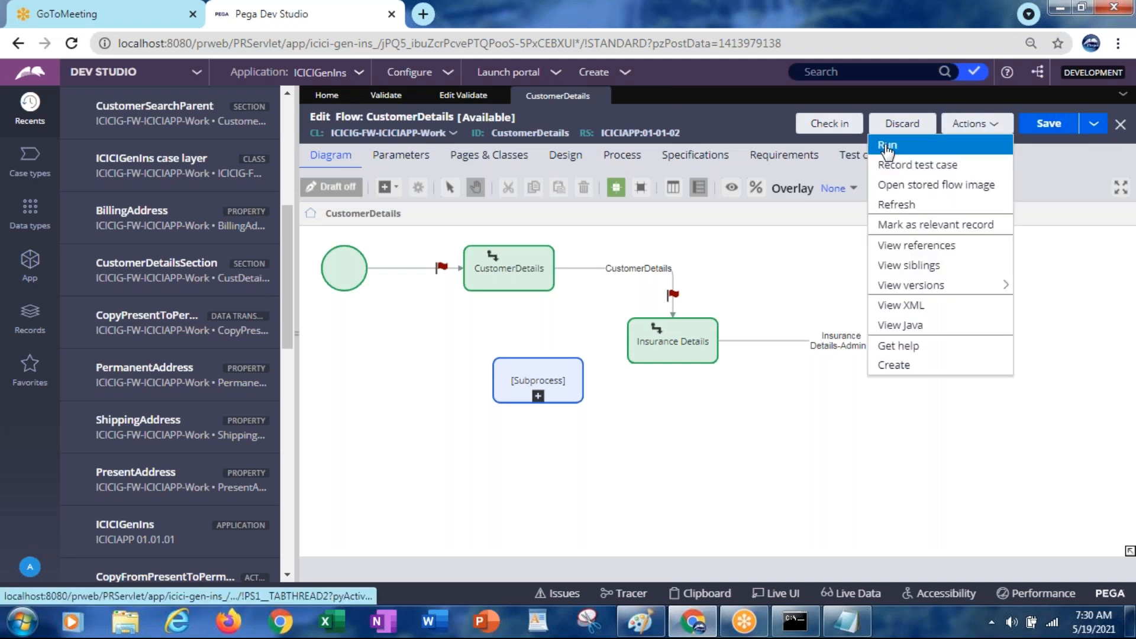
click(958, 145)
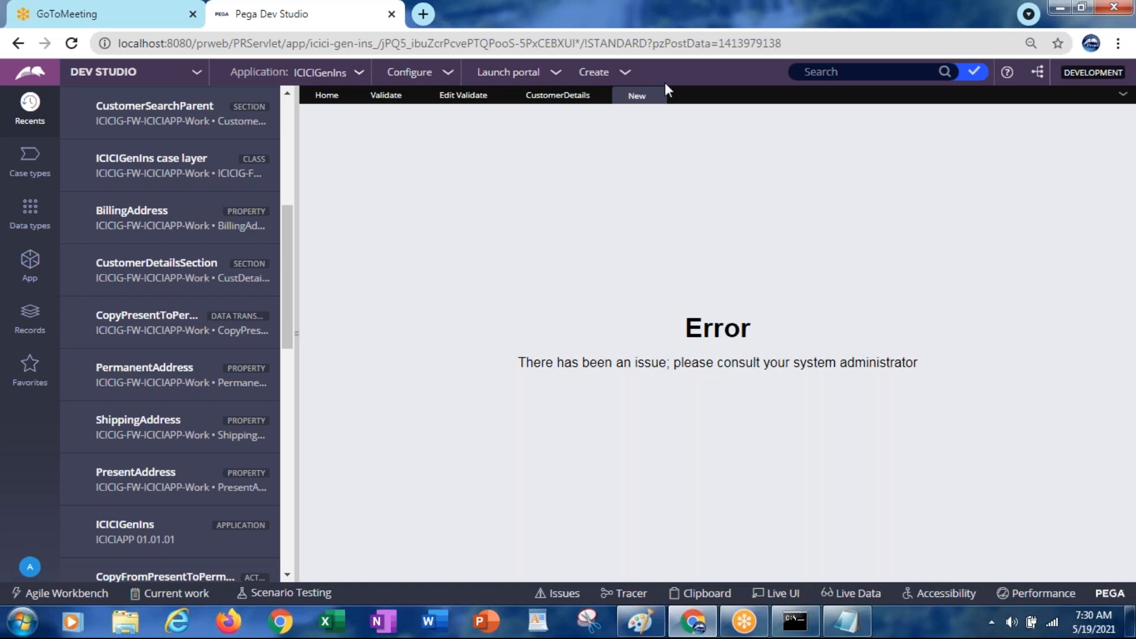
click(656, 96)
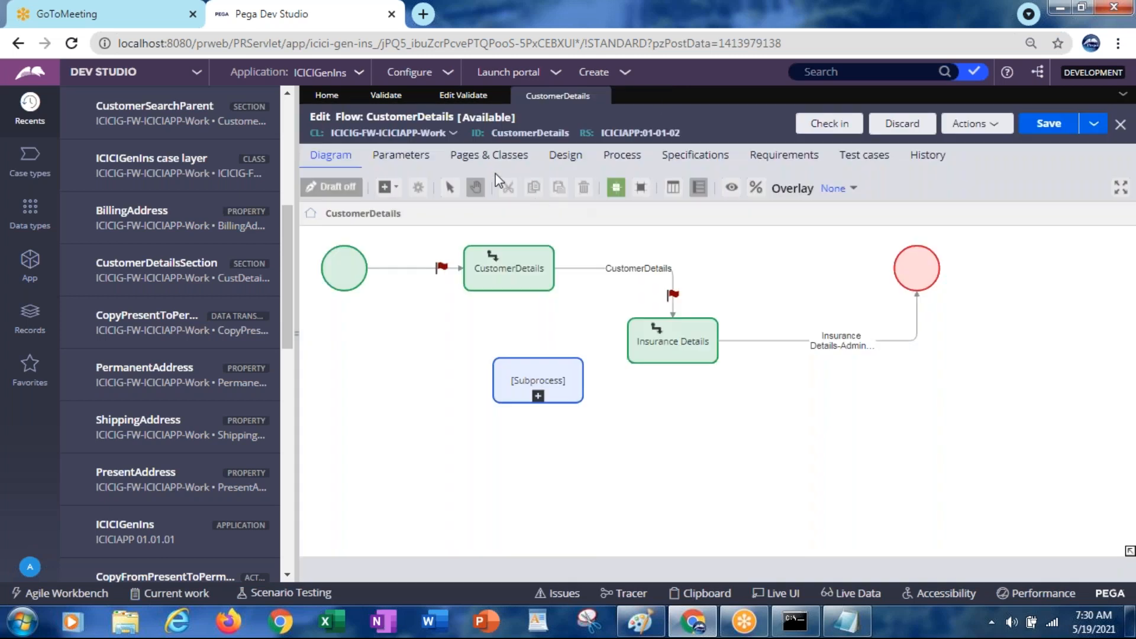
click(621, 163)
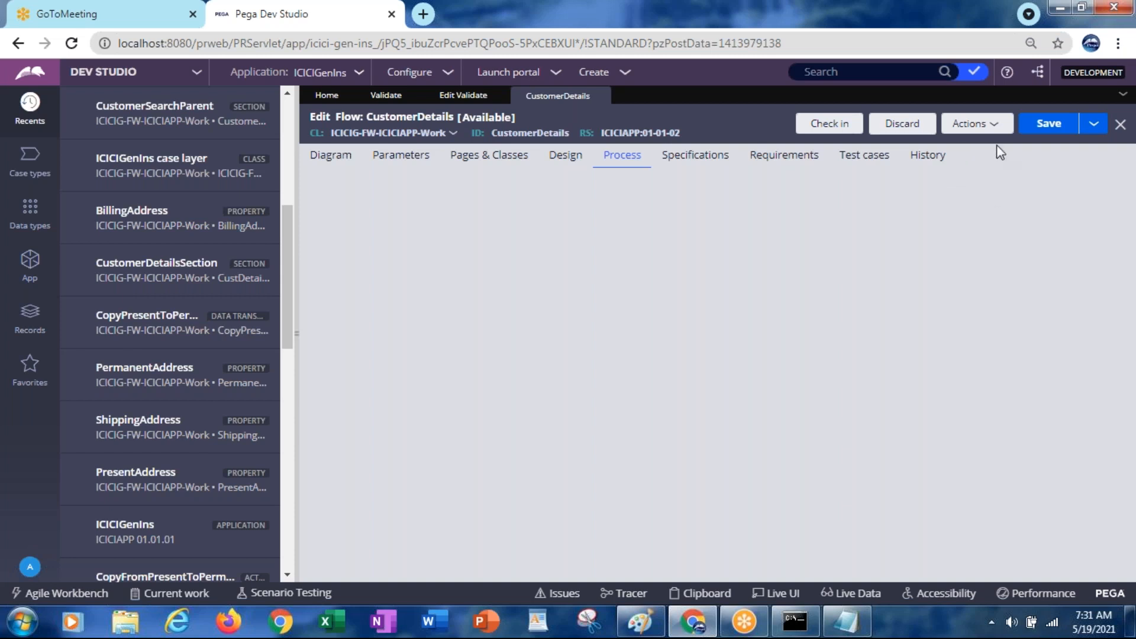
Discard the CustomerDetails flow checkout and confirm in the Discard Check Out dialog
click(897, 125)
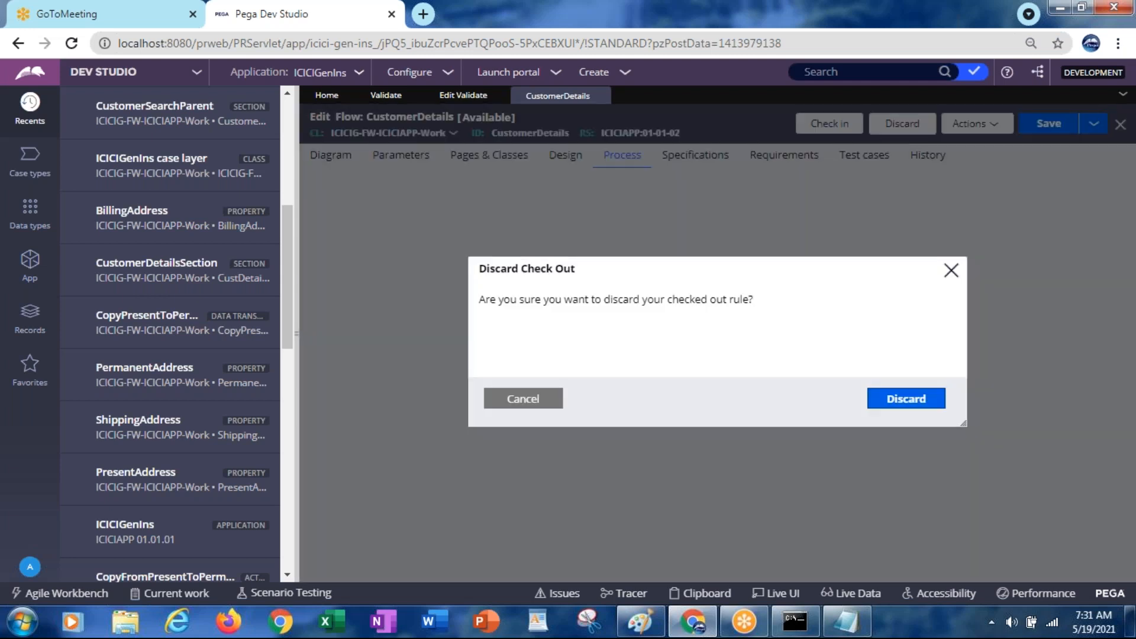
click(906, 399)
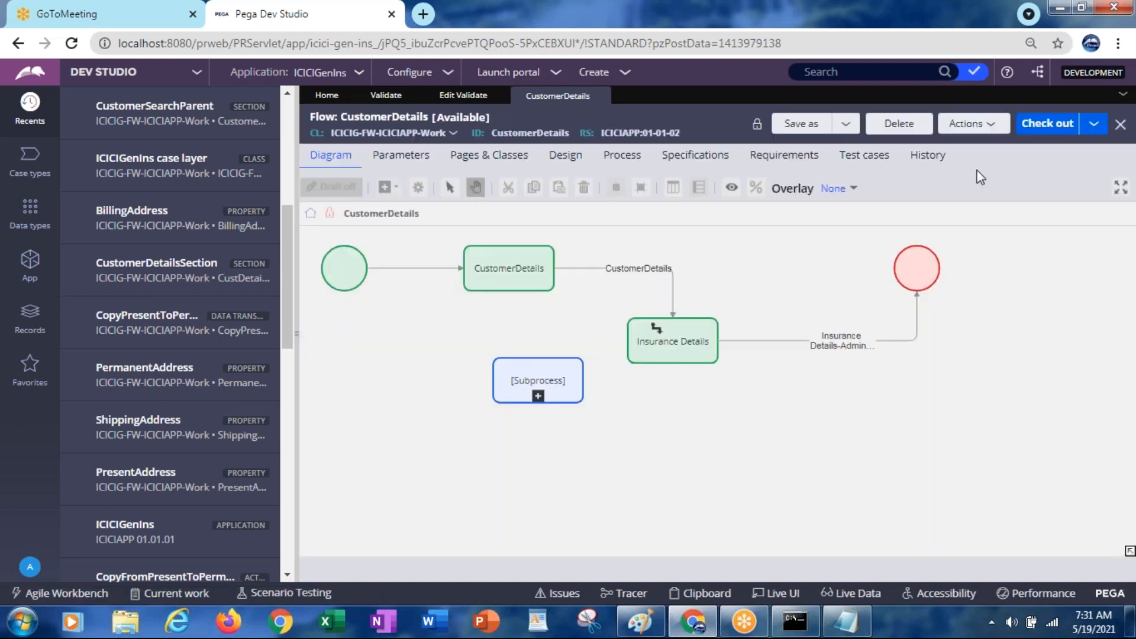
Run the CustomerDetails flow again and close the Error page that appears
click(950, 124)
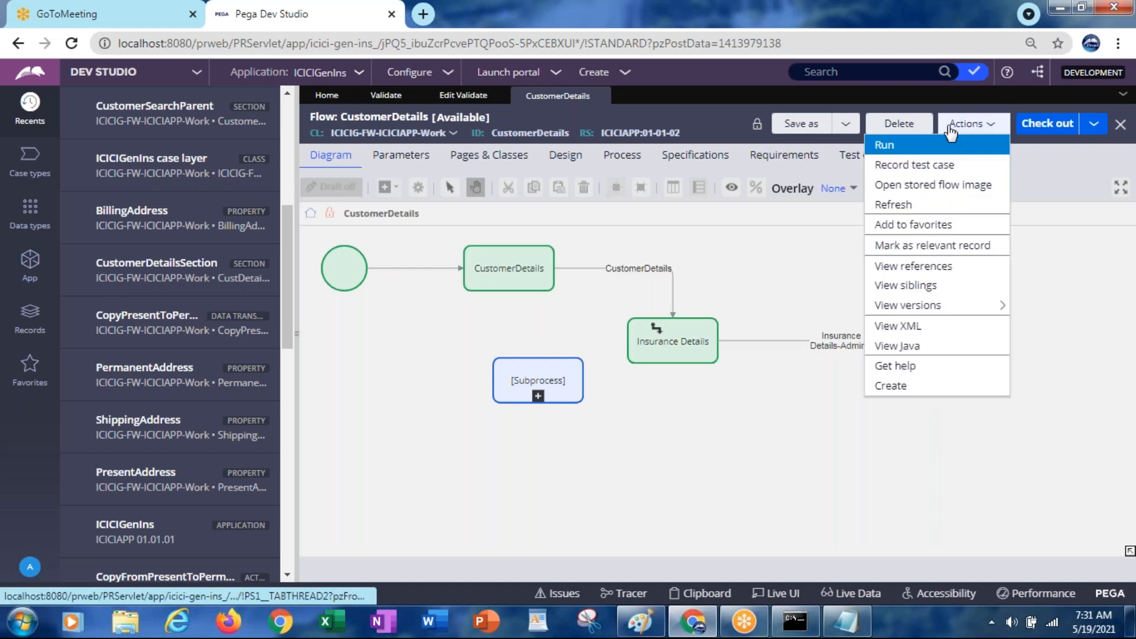
click(896, 155)
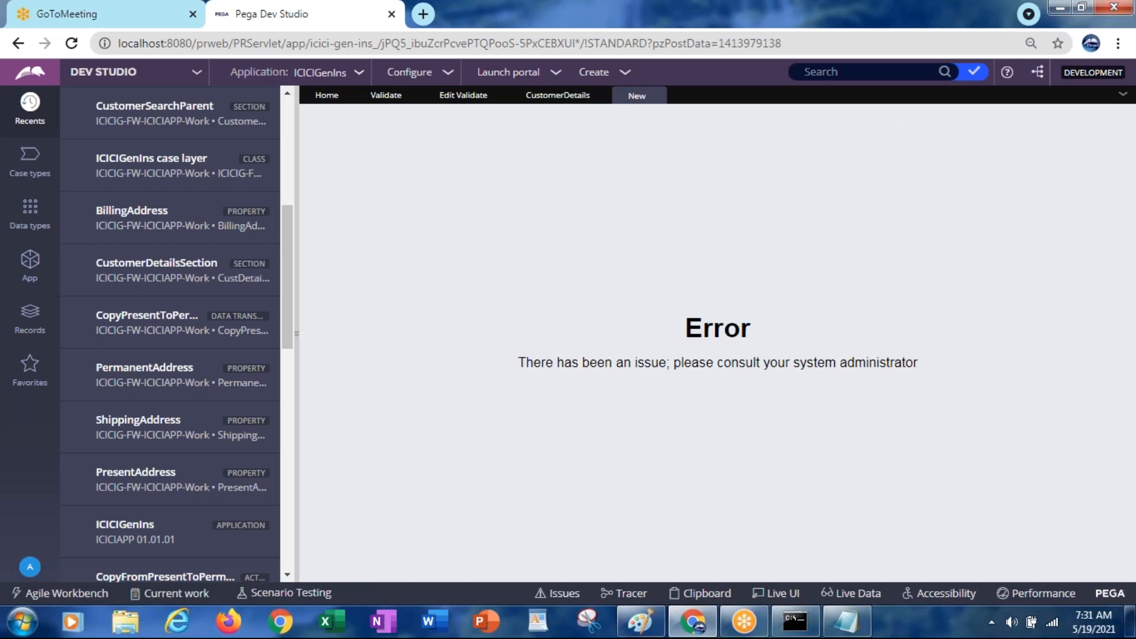
click(656, 96)
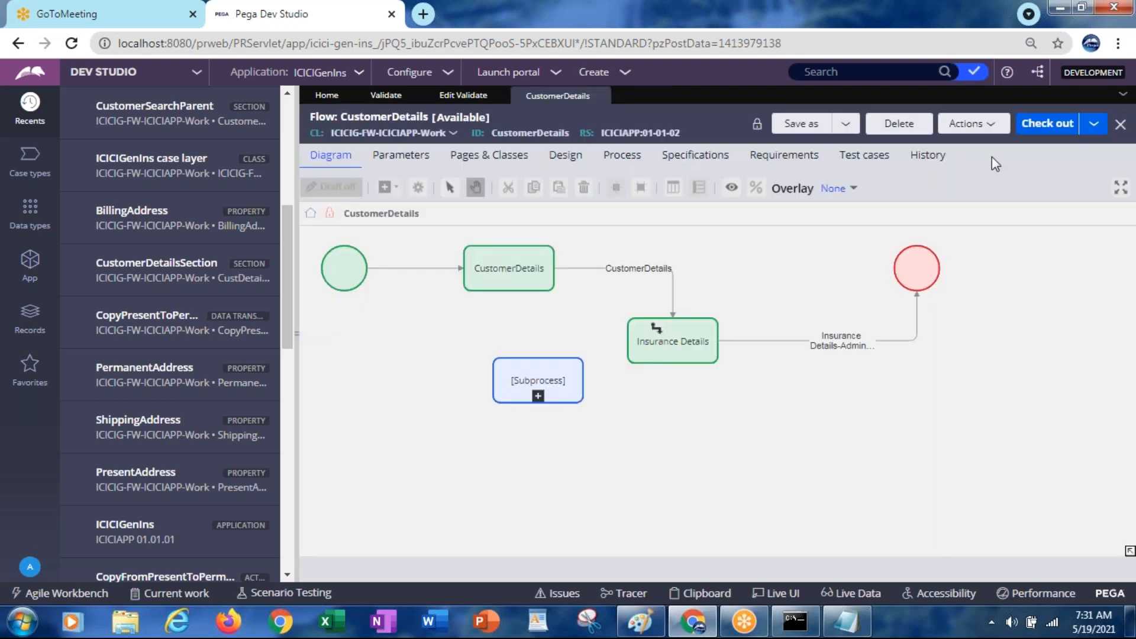
Open the CustomerDetails flow from App Explorer under Process > Flow
click(29, 266)
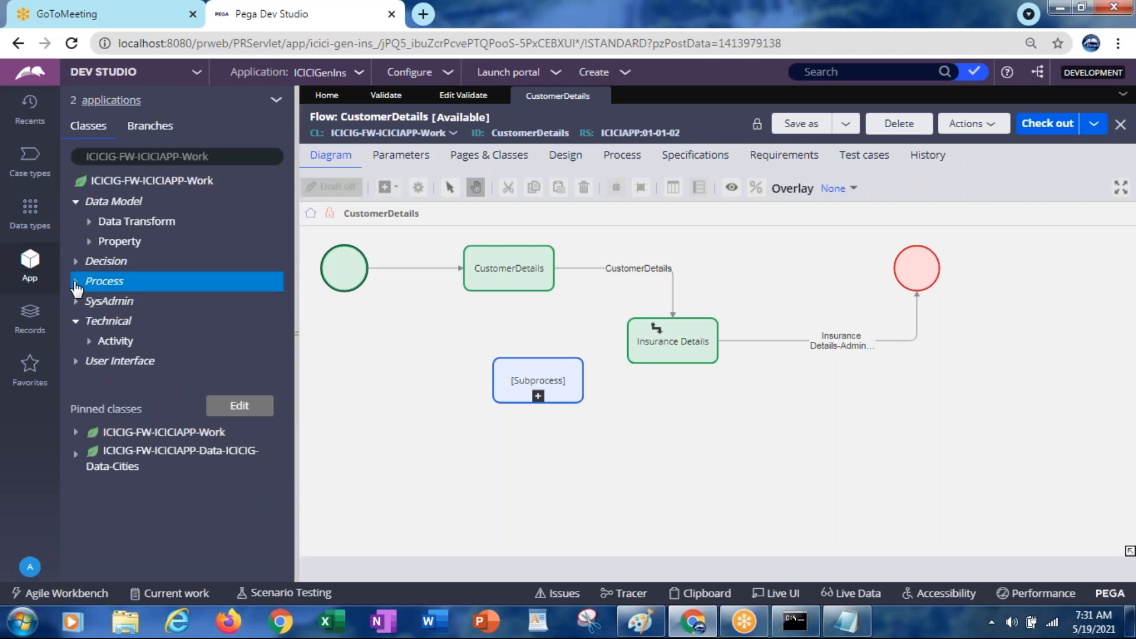
click(76, 284)
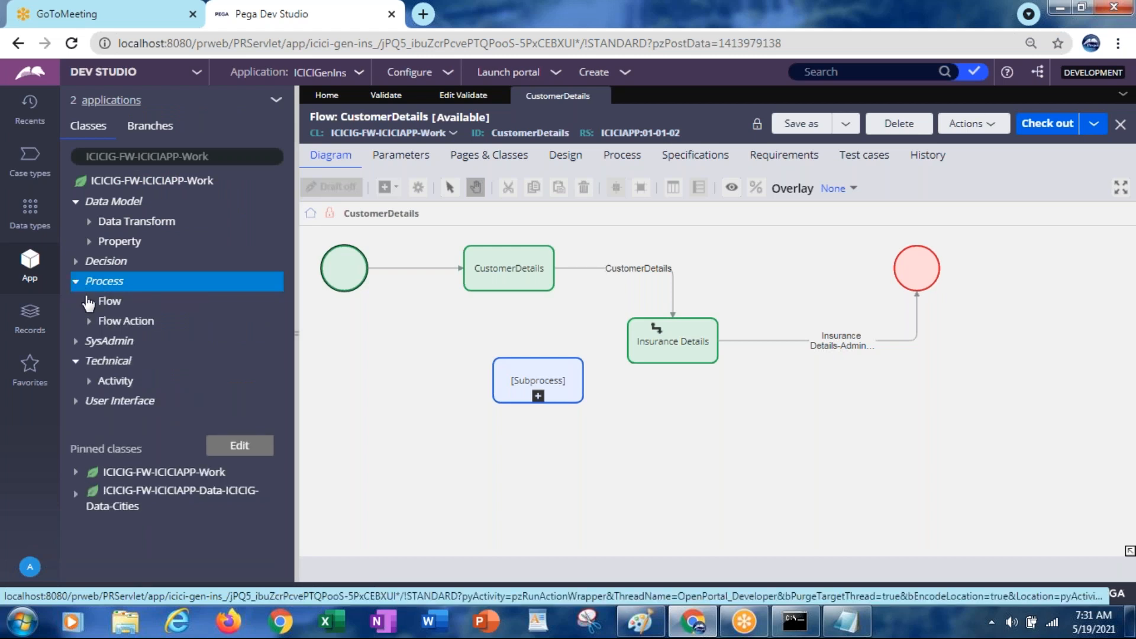
click(88, 302)
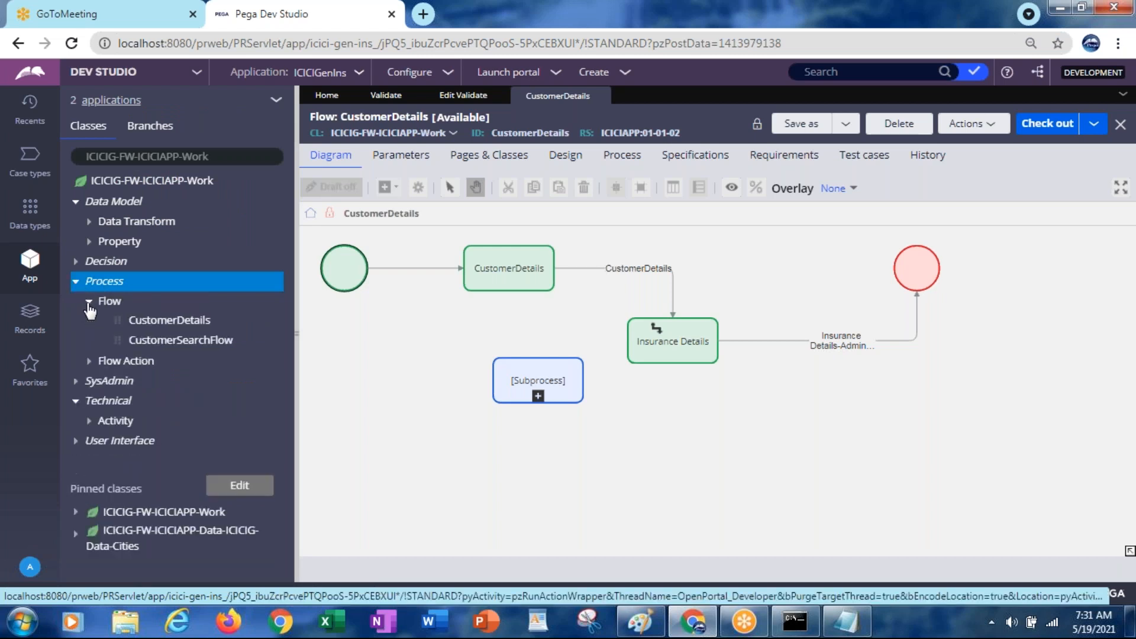
click(172, 320)
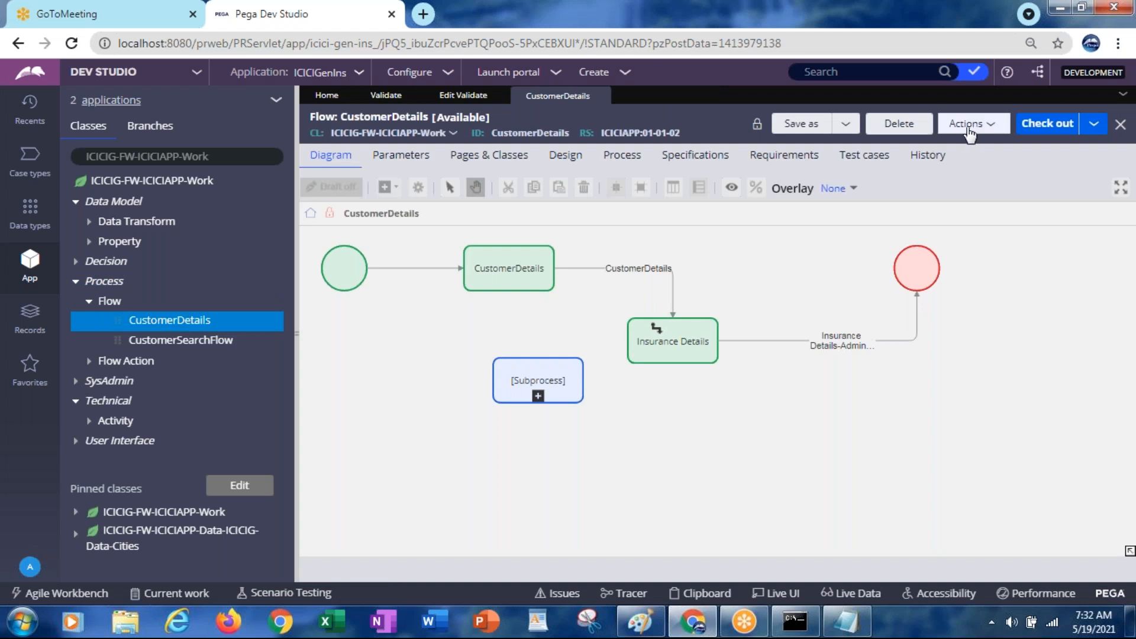
Run CustomerDetails, close the Error and flow tabs, and reopen the CustomerDetails flow
click(966, 130)
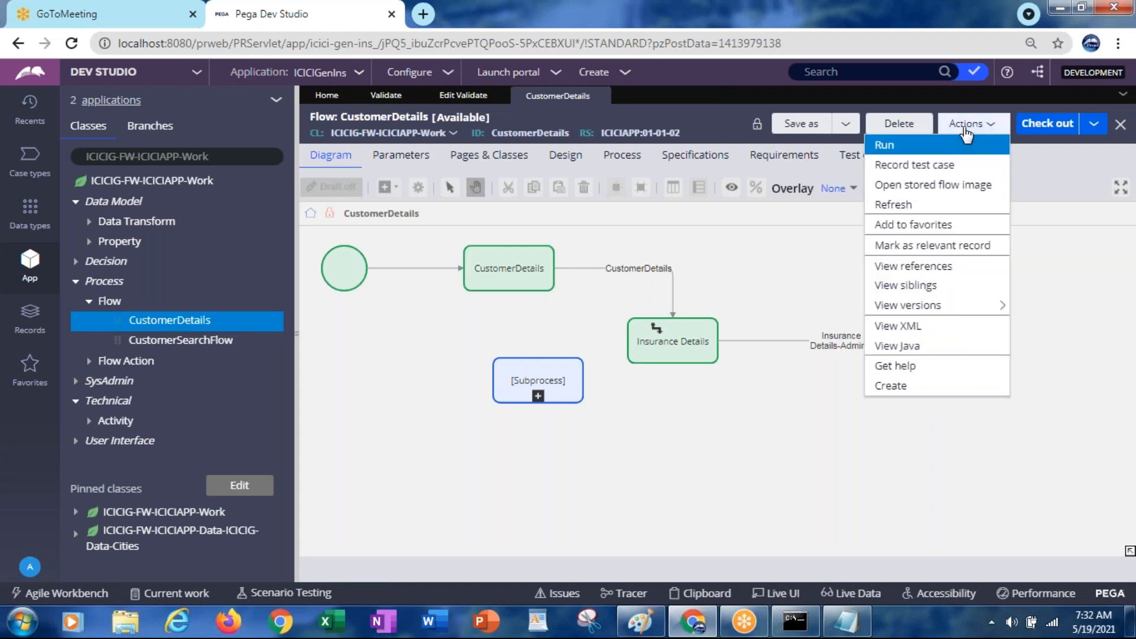
click(910, 148)
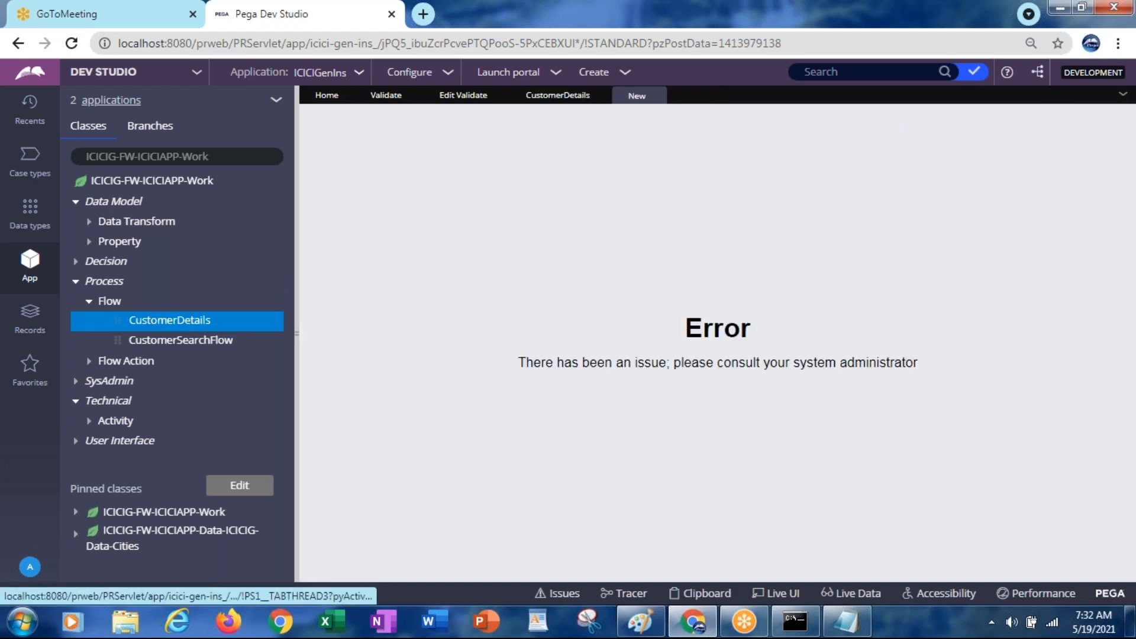
click(656, 96)
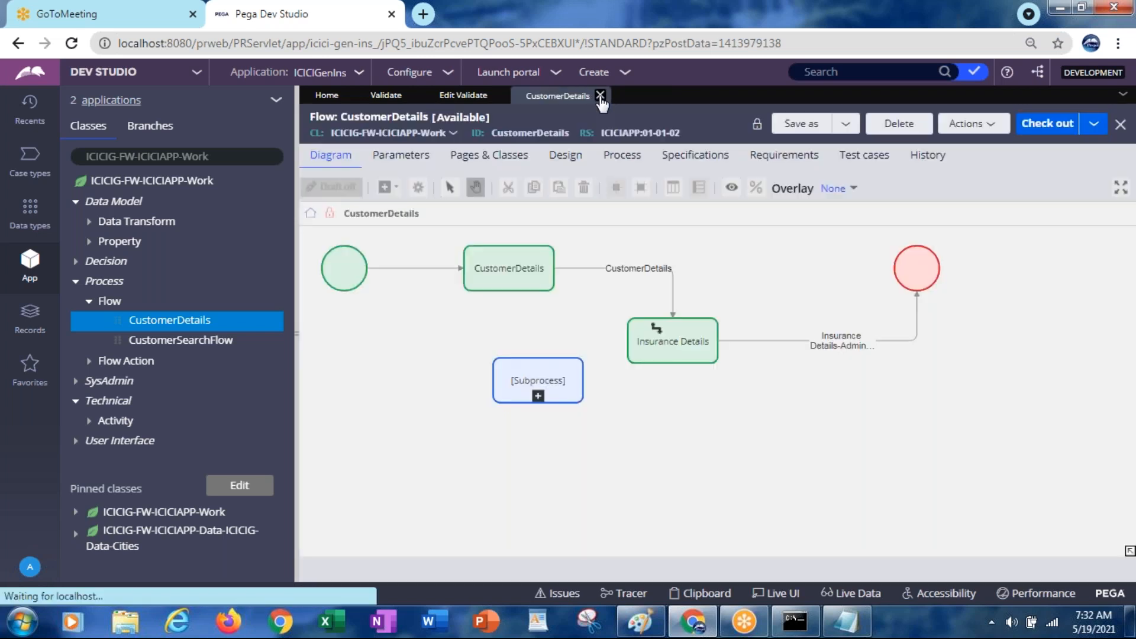
click(598, 96)
click(171, 325)
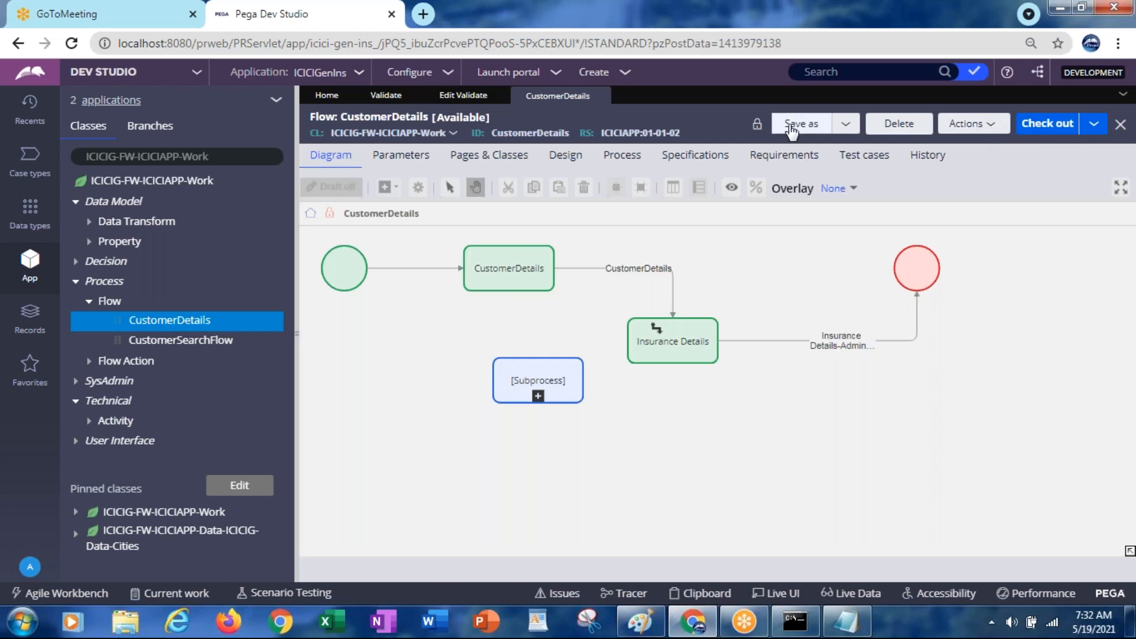
Save the flow as CustomerDetailsFlow with no branch, in ICICIAPP ruleset version 01-01-02
click(793, 127)
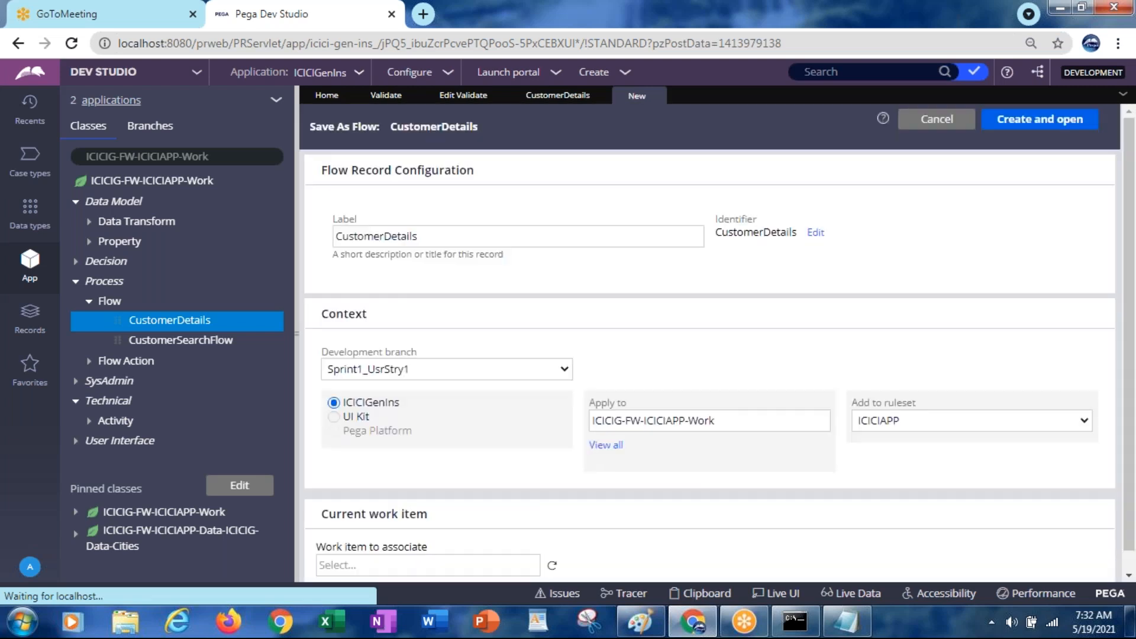
click(477, 235)
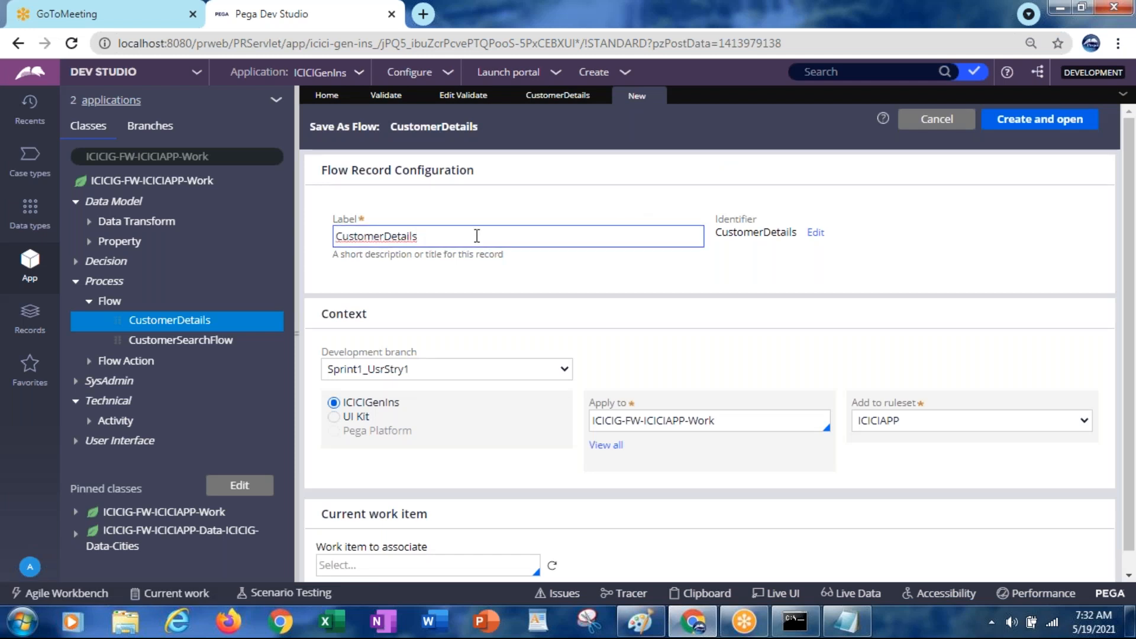
text(Flow)
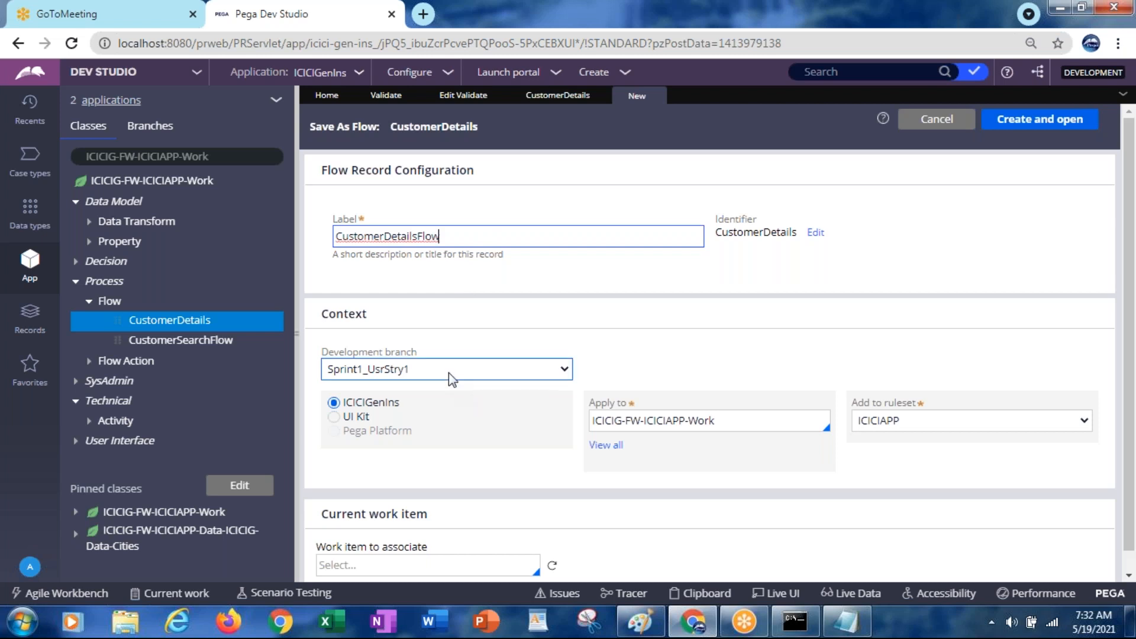
click(448, 371)
click(374, 406)
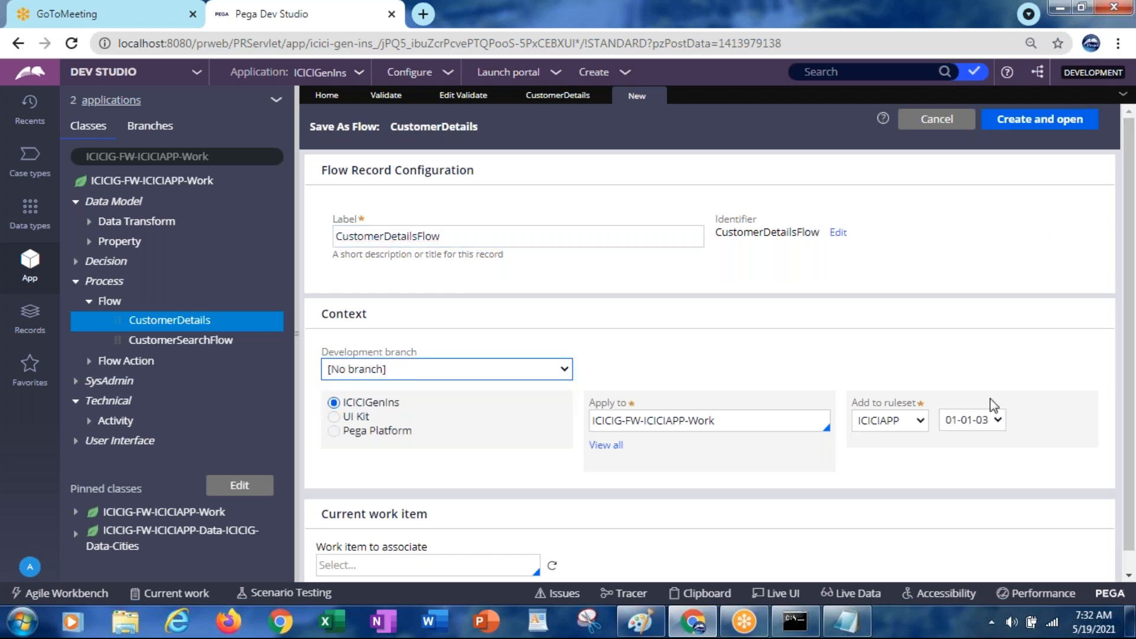
click(957, 419)
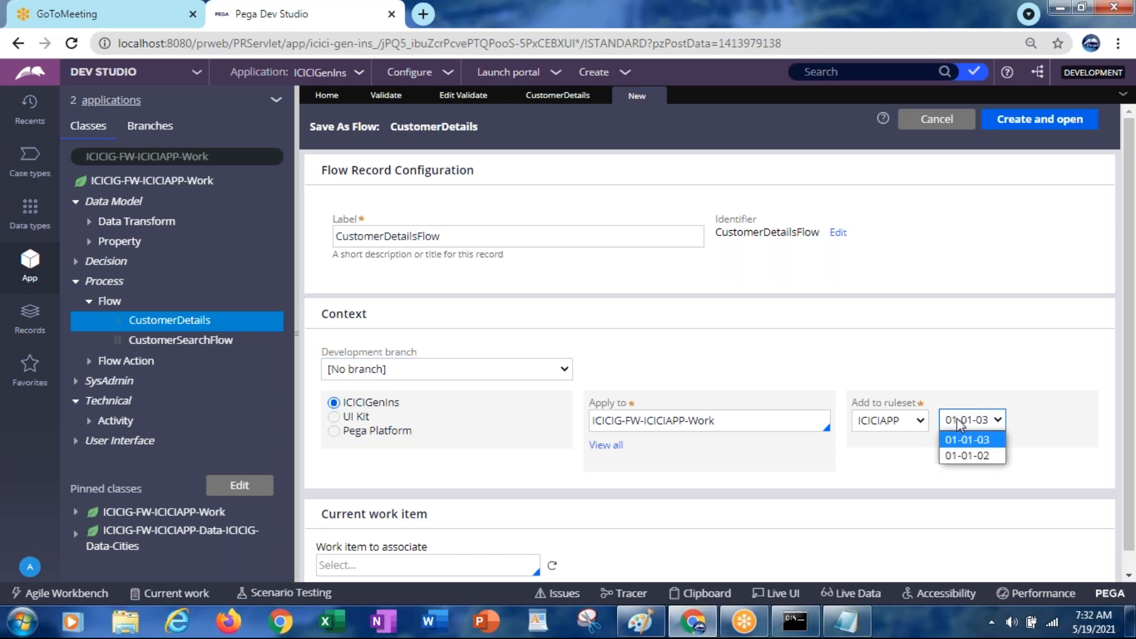
click(970, 456)
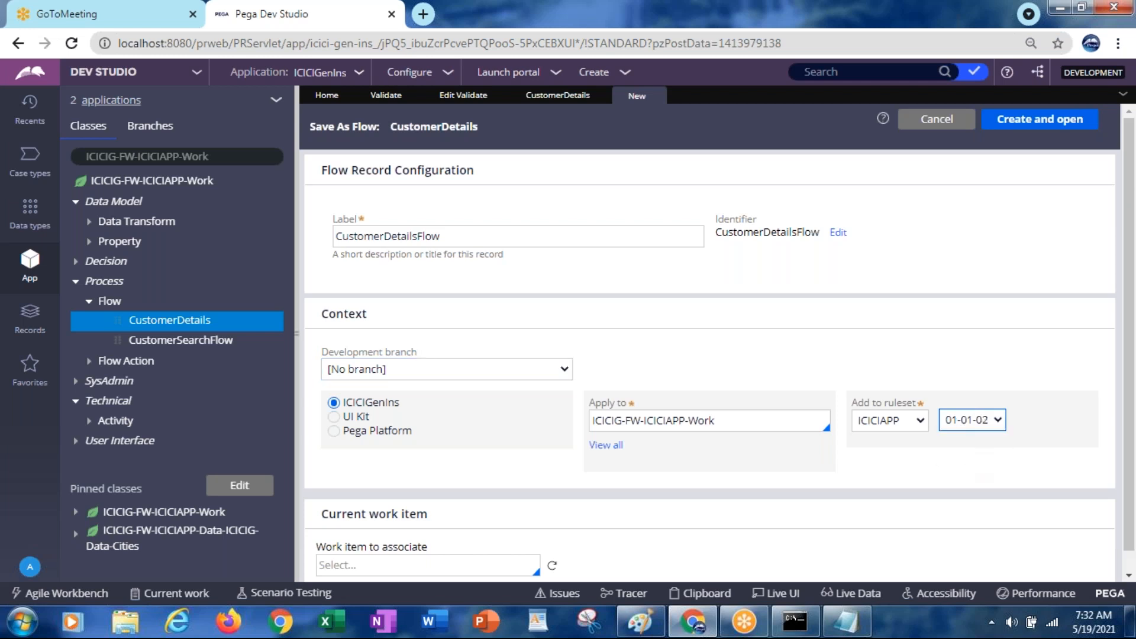
click(1025, 124)
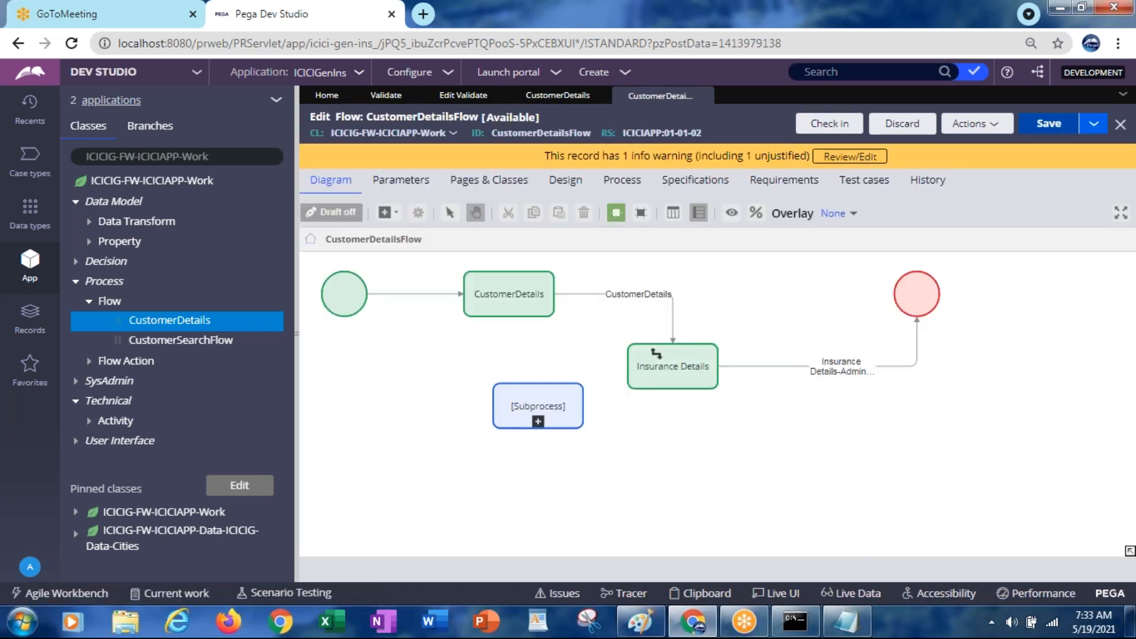
Save CustomerDetailsFlow, run it, and close the resulting error page
click(1043, 127)
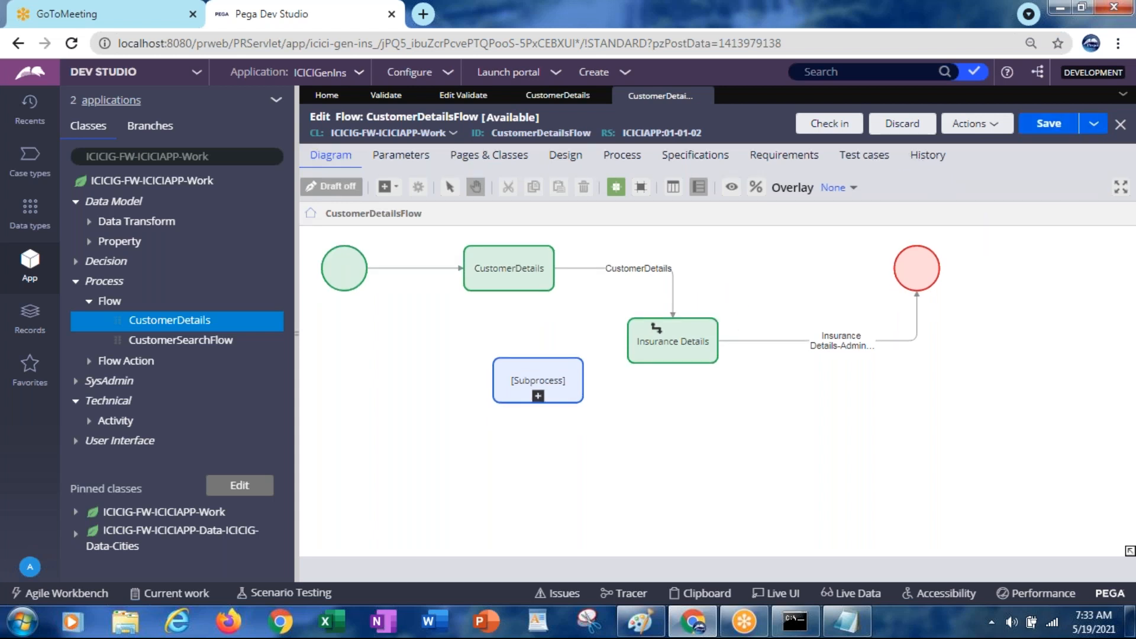
click(970, 124)
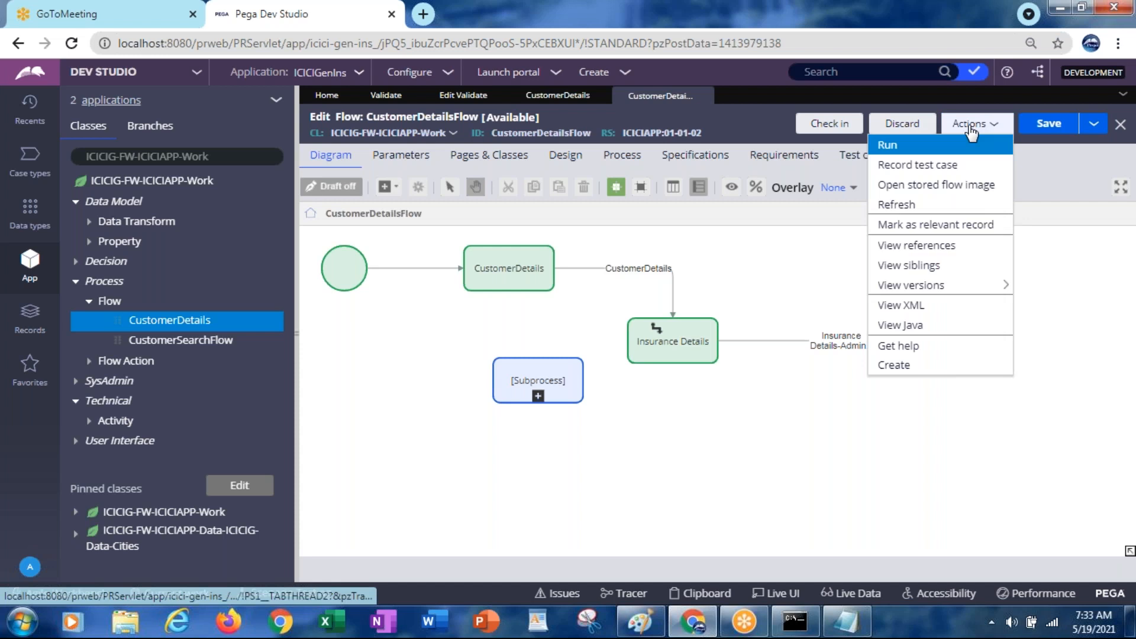
click(891, 149)
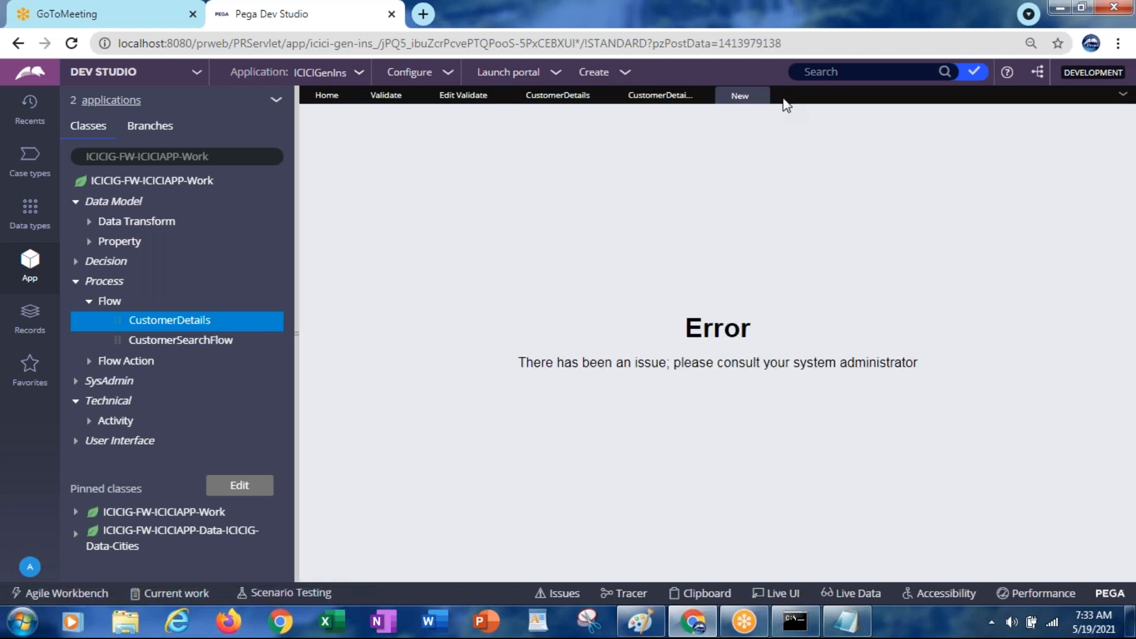
click(761, 98)
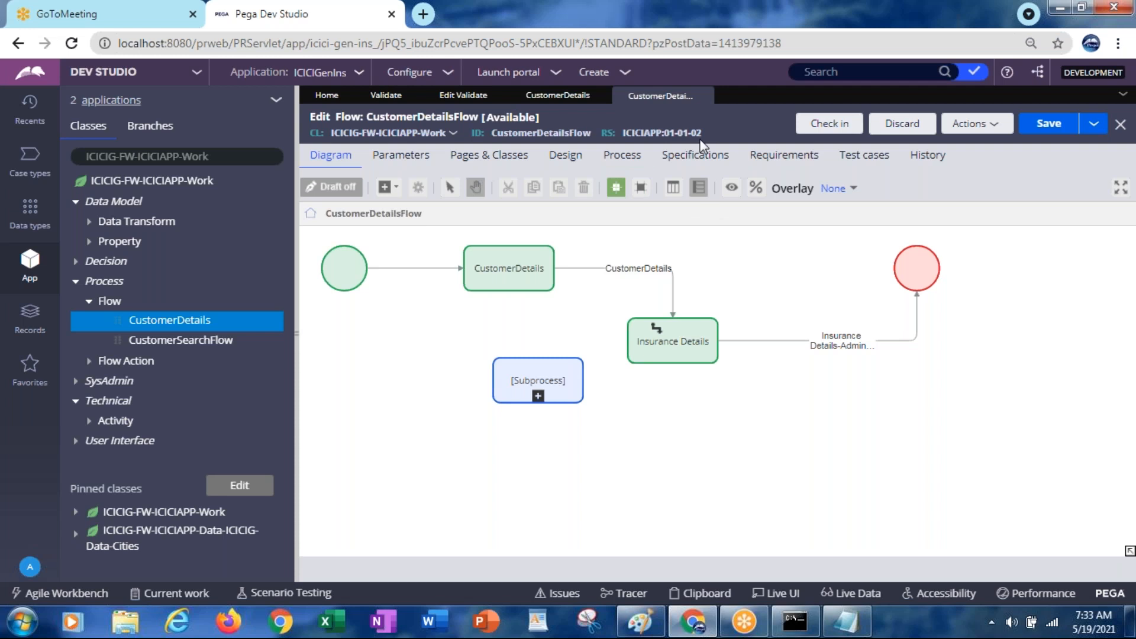
Create a new flow labelled CustDetails from the App Explorer Flow category and open it
right_click(113, 303)
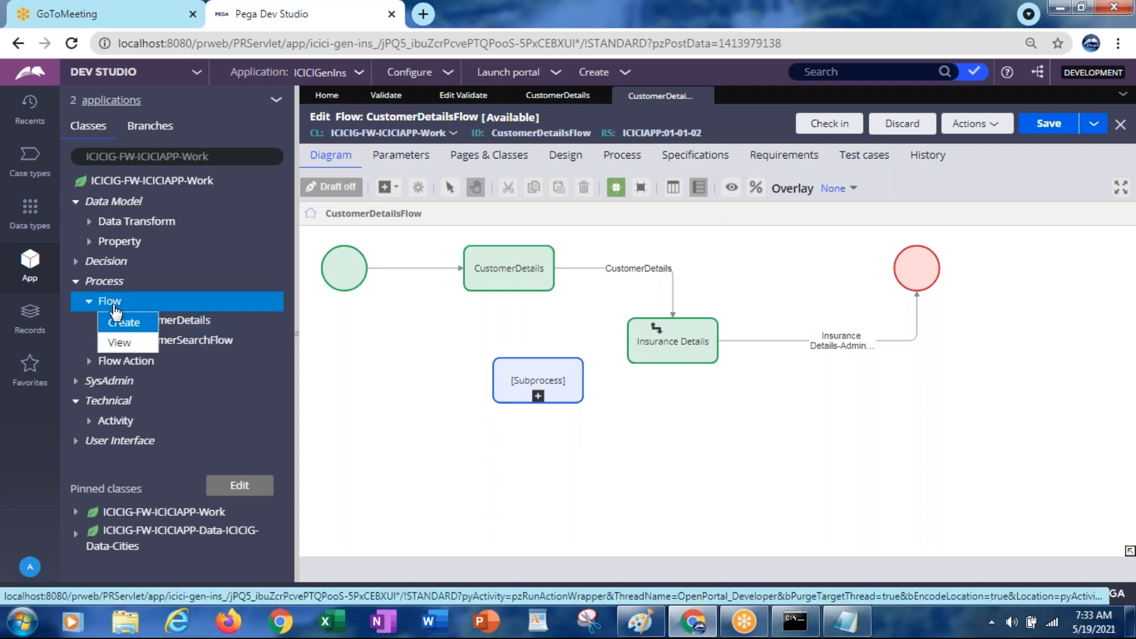
click(114, 323)
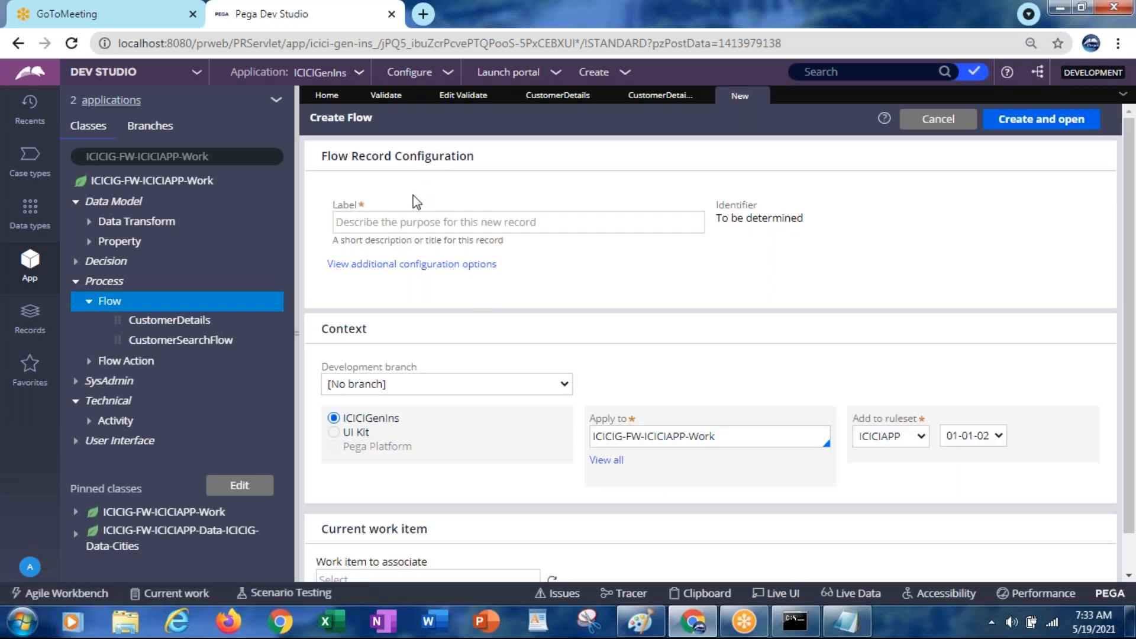
click(396, 222)
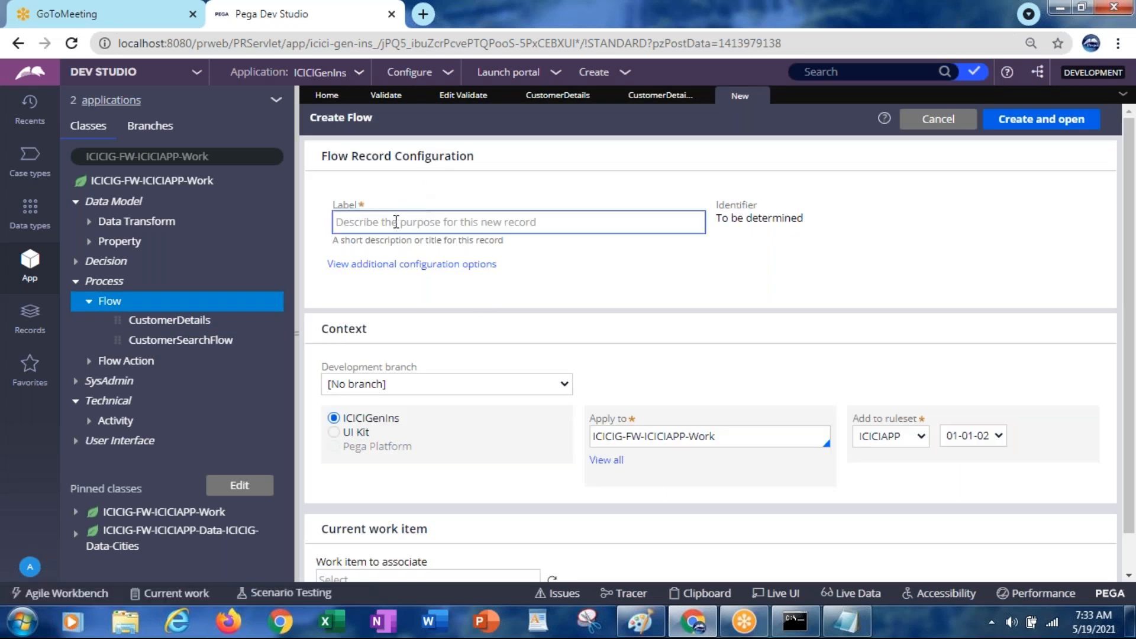
text(CustDetails)
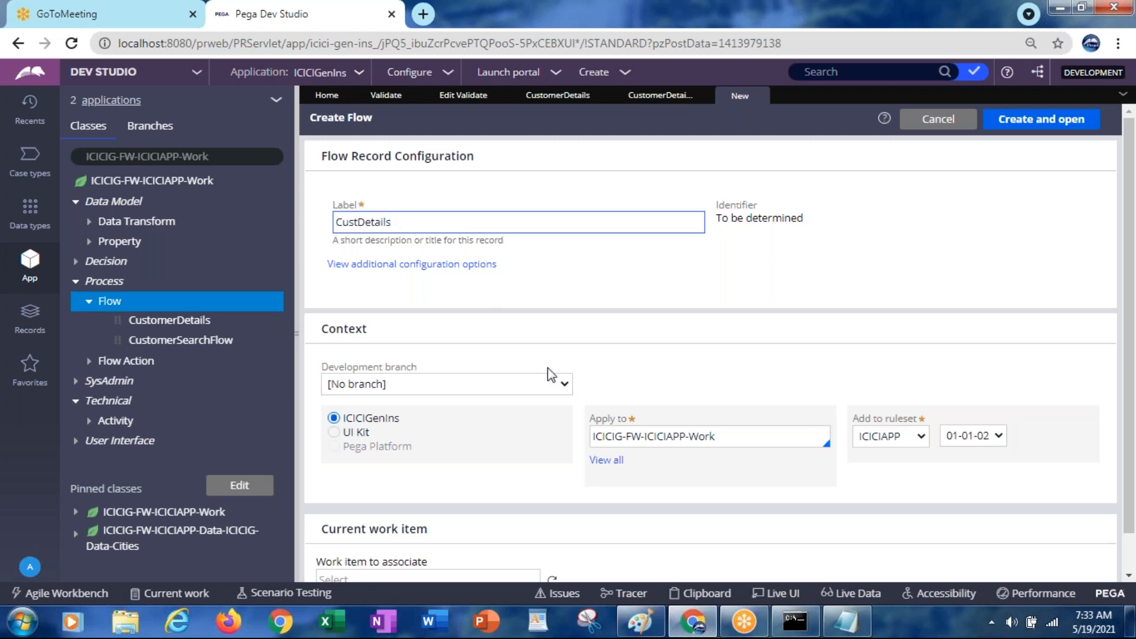
click(1077, 113)
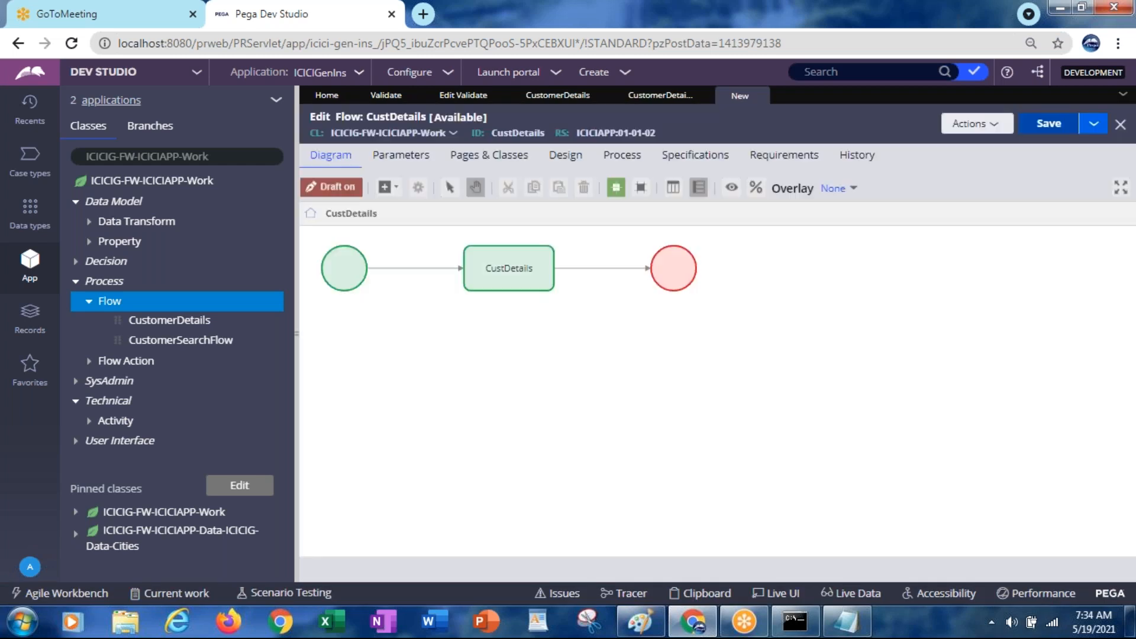
Set the connector to End to use flow action CustomerDetailsFA
click(609, 269)
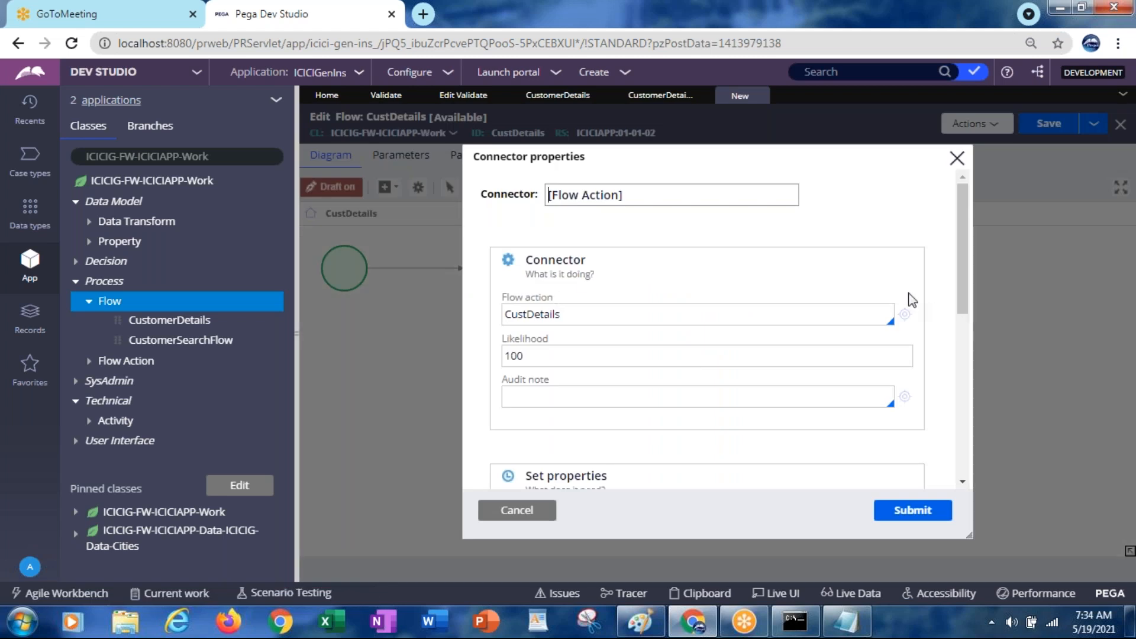
click(649, 309)
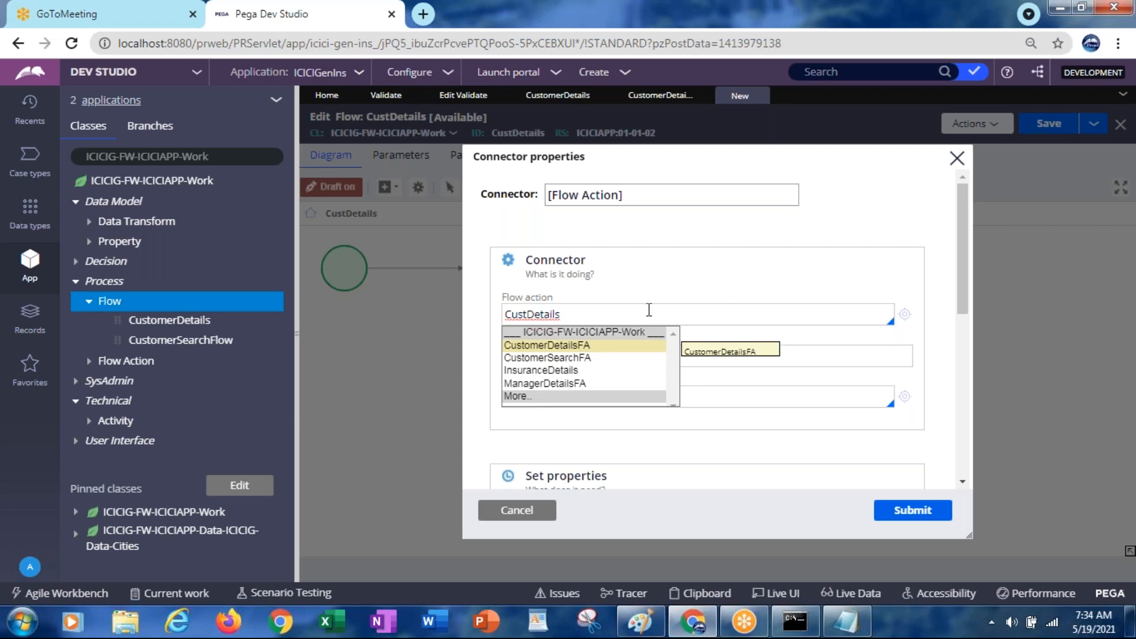
click(575, 346)
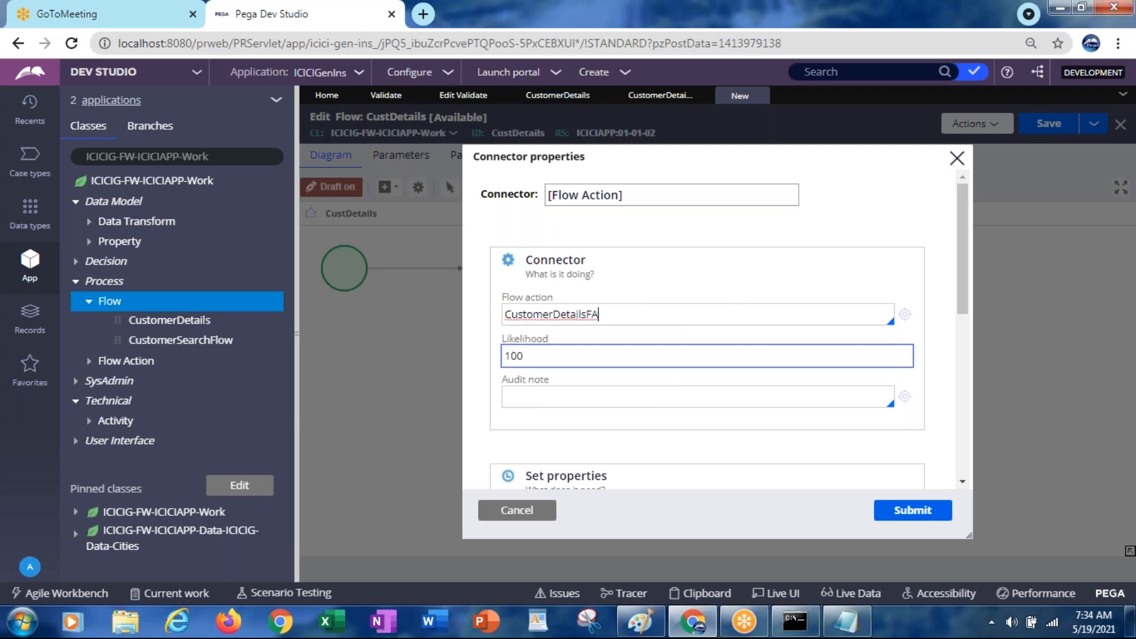
click(905, 509)
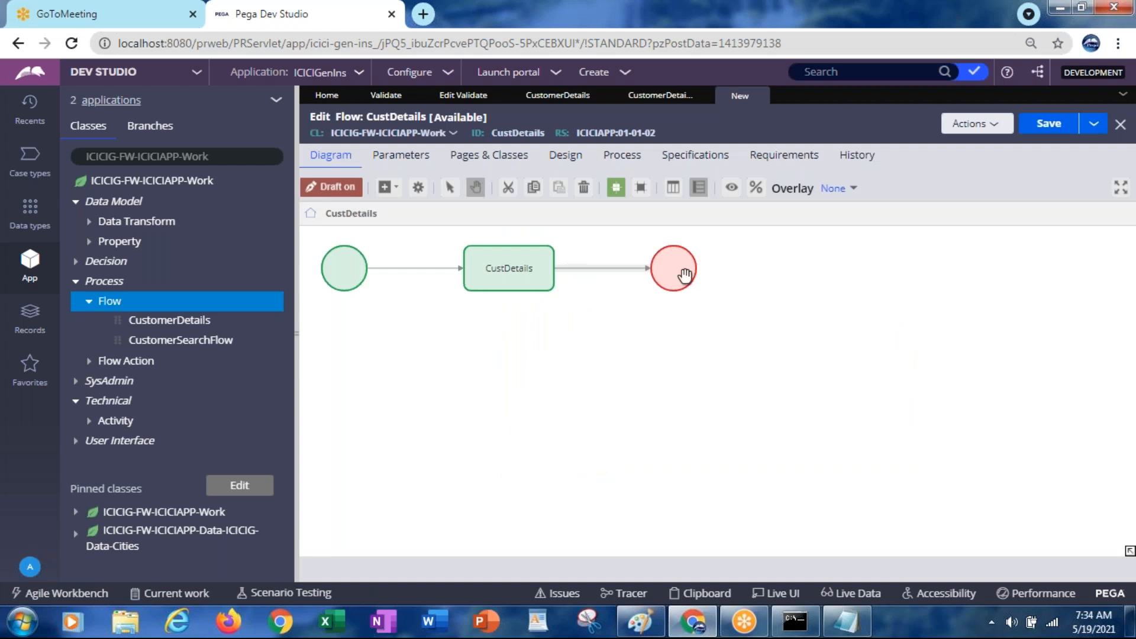
Rename that connector to CustomerDetails
double_click(615, 267)
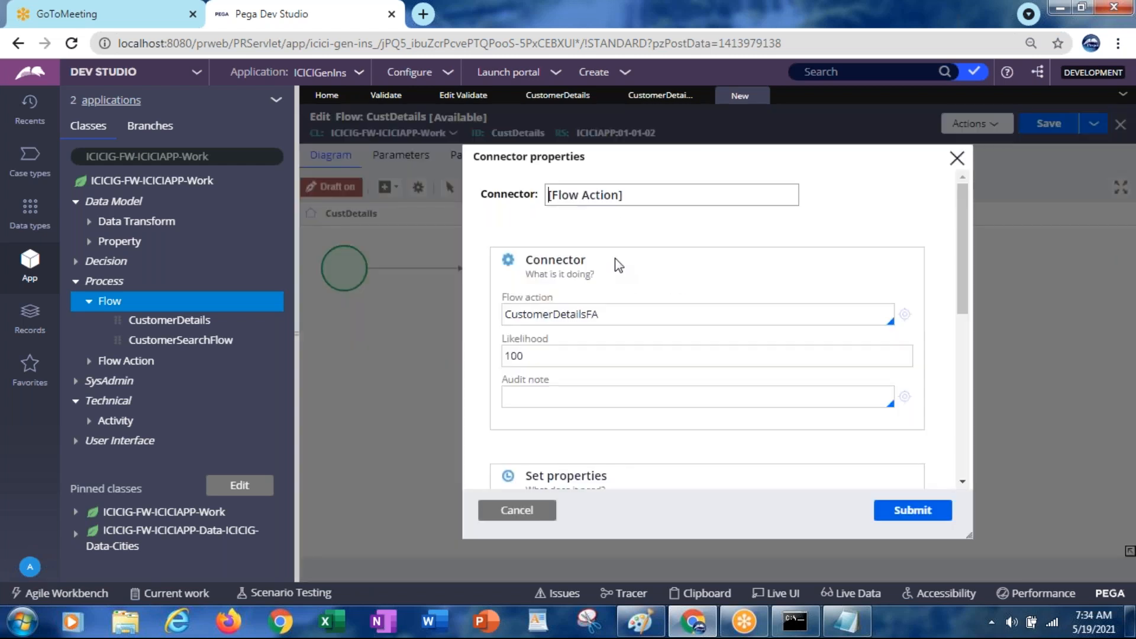
triple_click(610, 188)
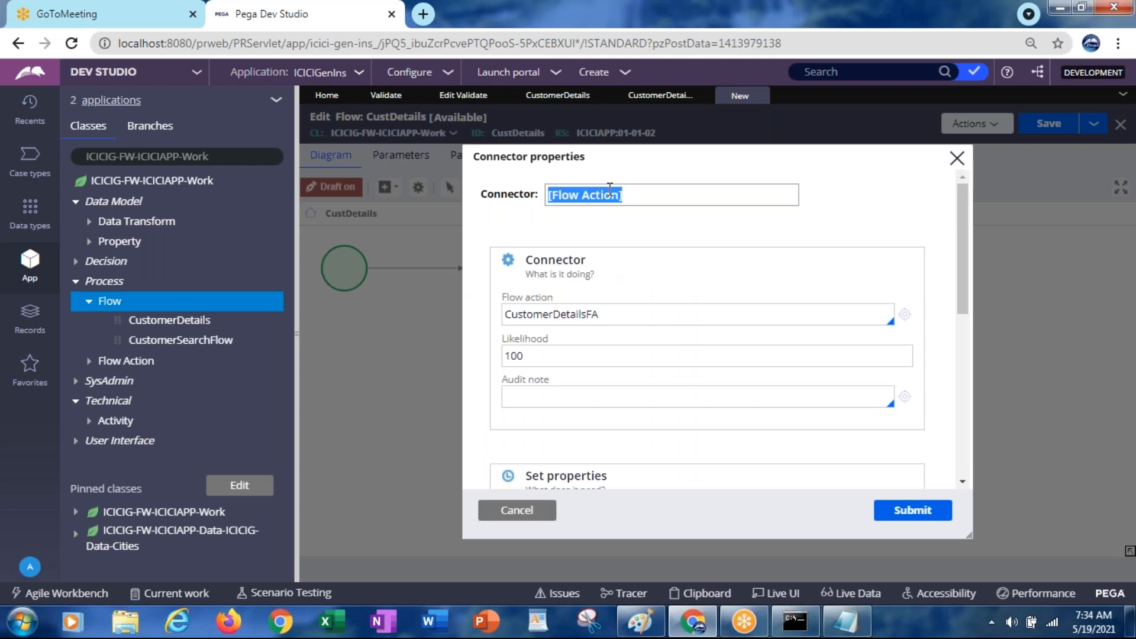
text(CustomerDetails)
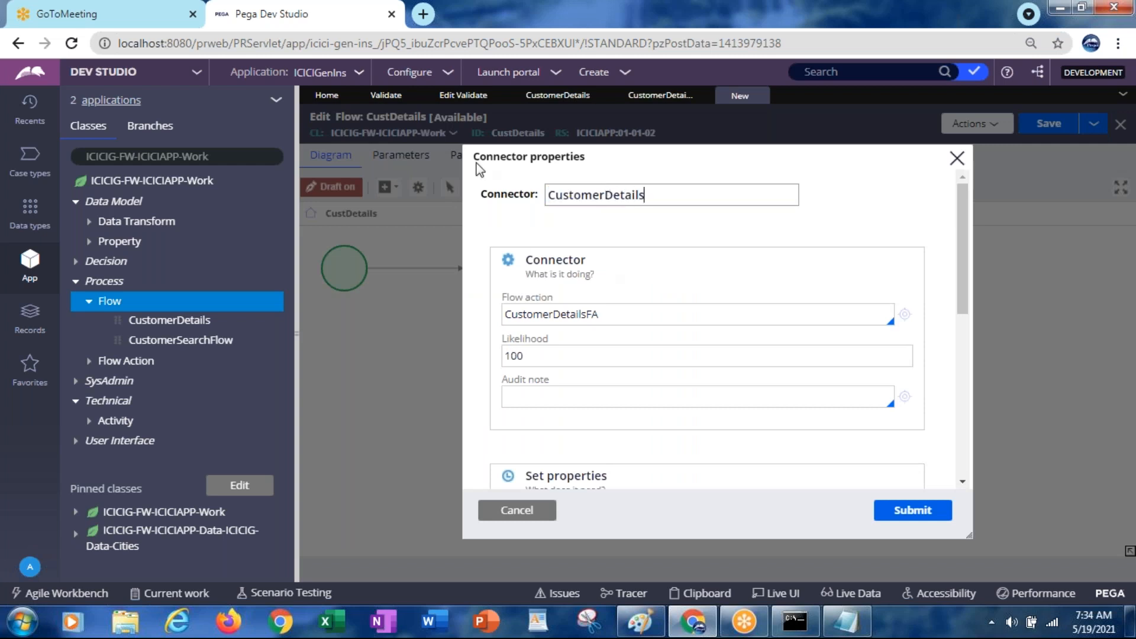
click(913, 512)
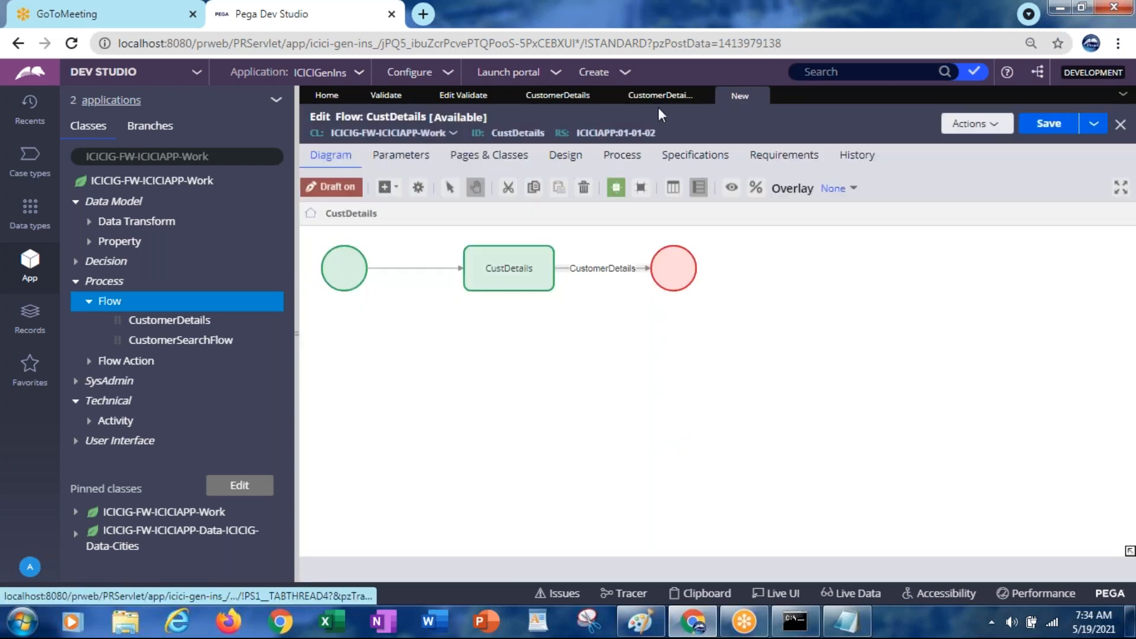
Inspect the Insurance Details connector properties in CustomerDetailsFlow without changing anything
click(653, 100)
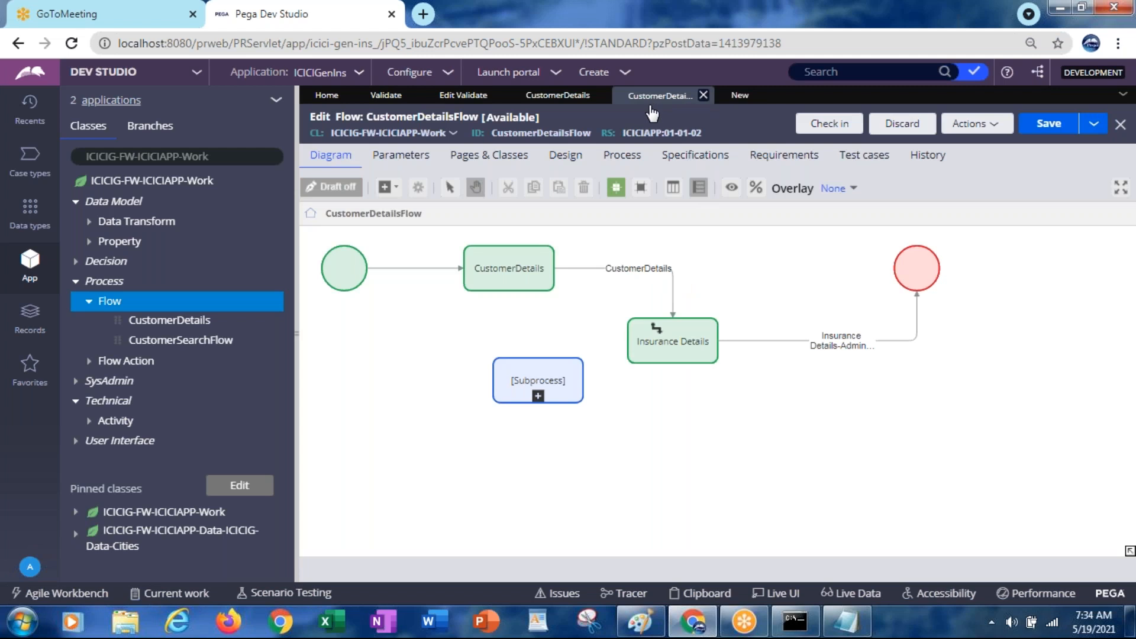
click(840, 349)
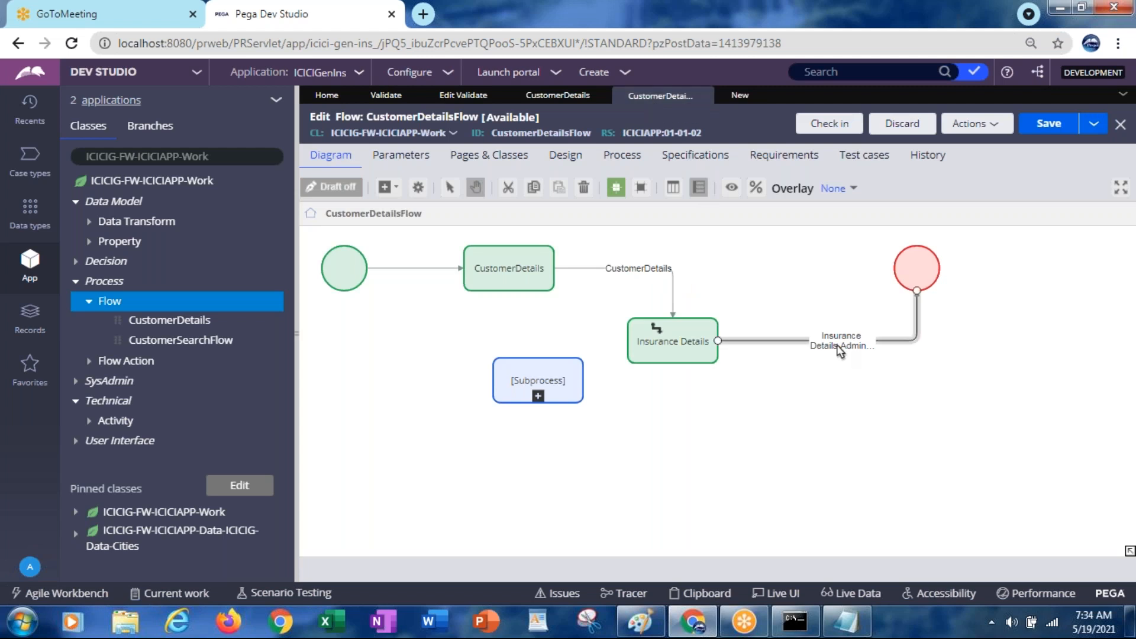
double_click(840, 349)
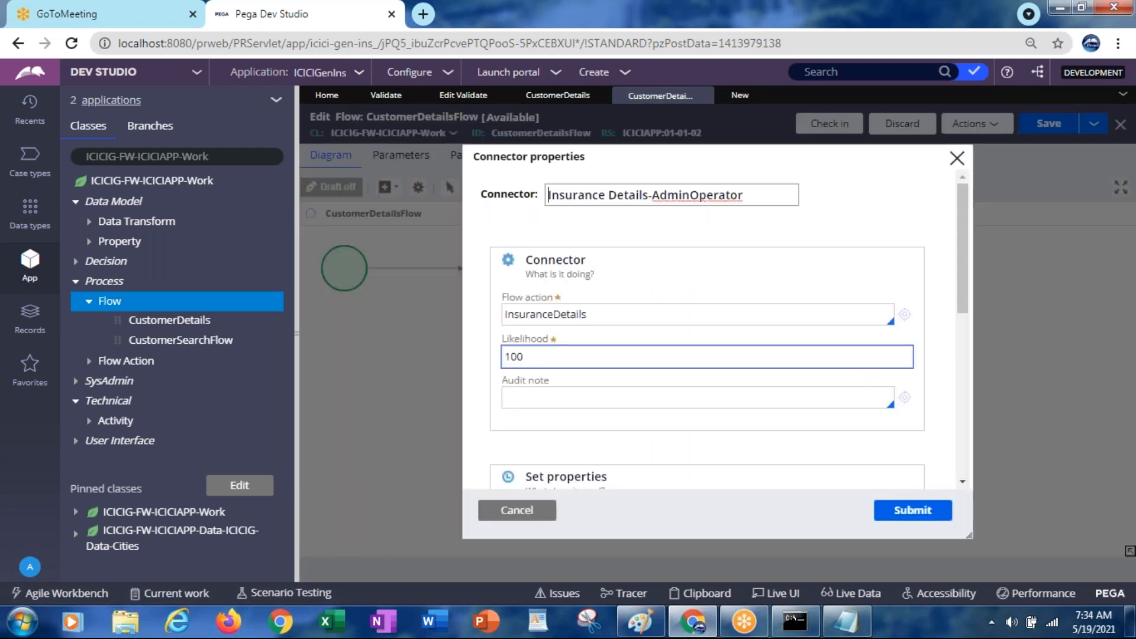
click(533, 510)
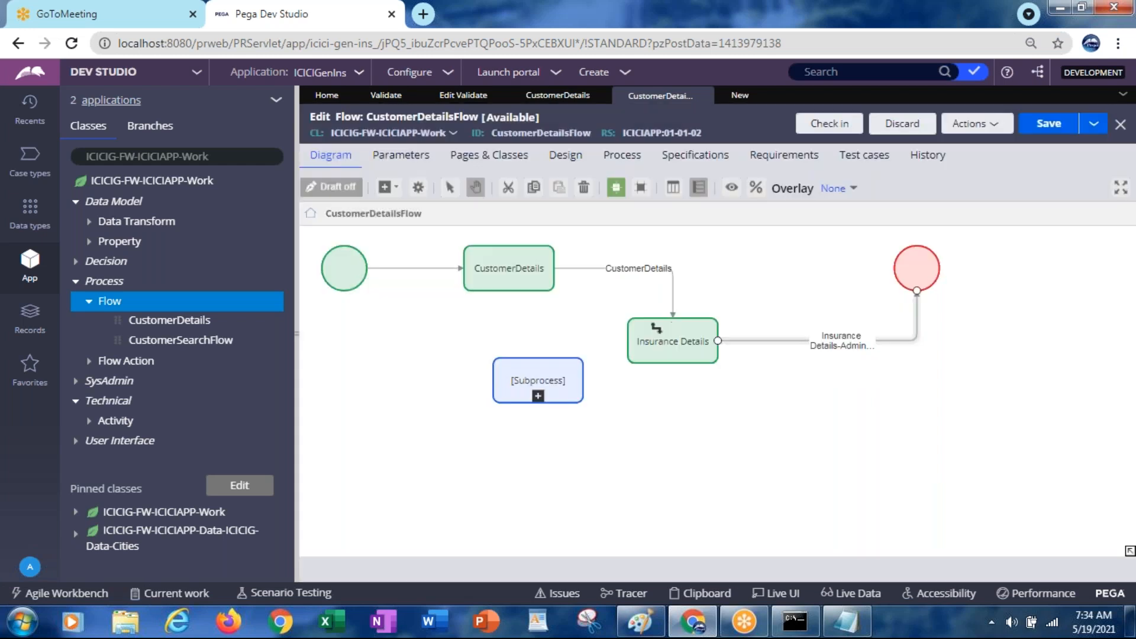
Back in the CustDetails flow, select the CustDetails step and bring up the add-shape list
click(738, 99)
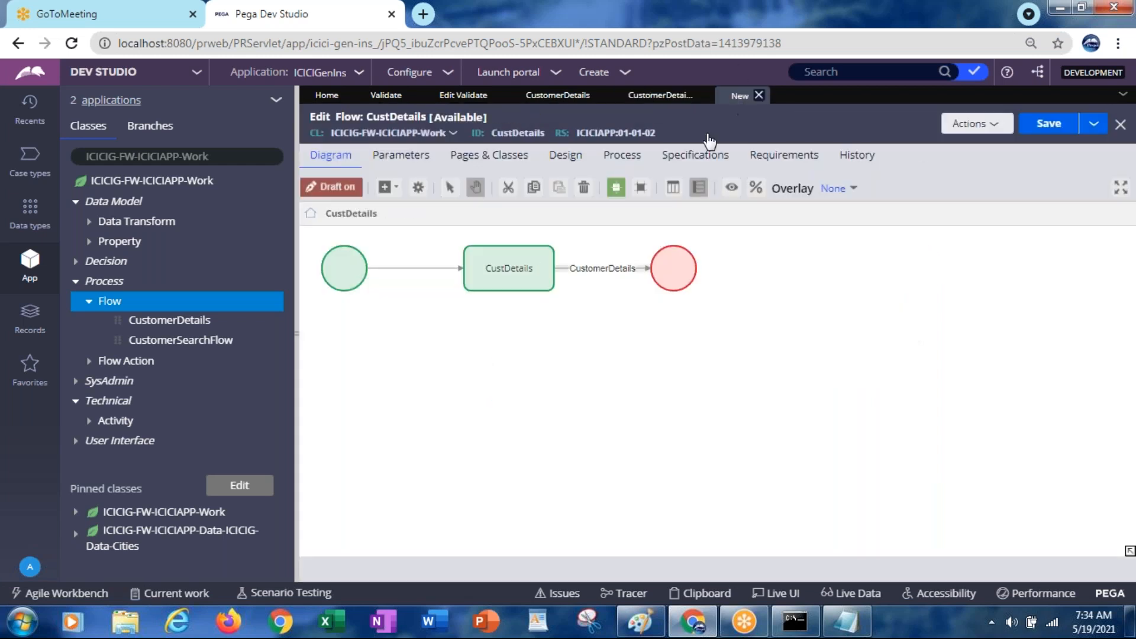
click(400, 195)
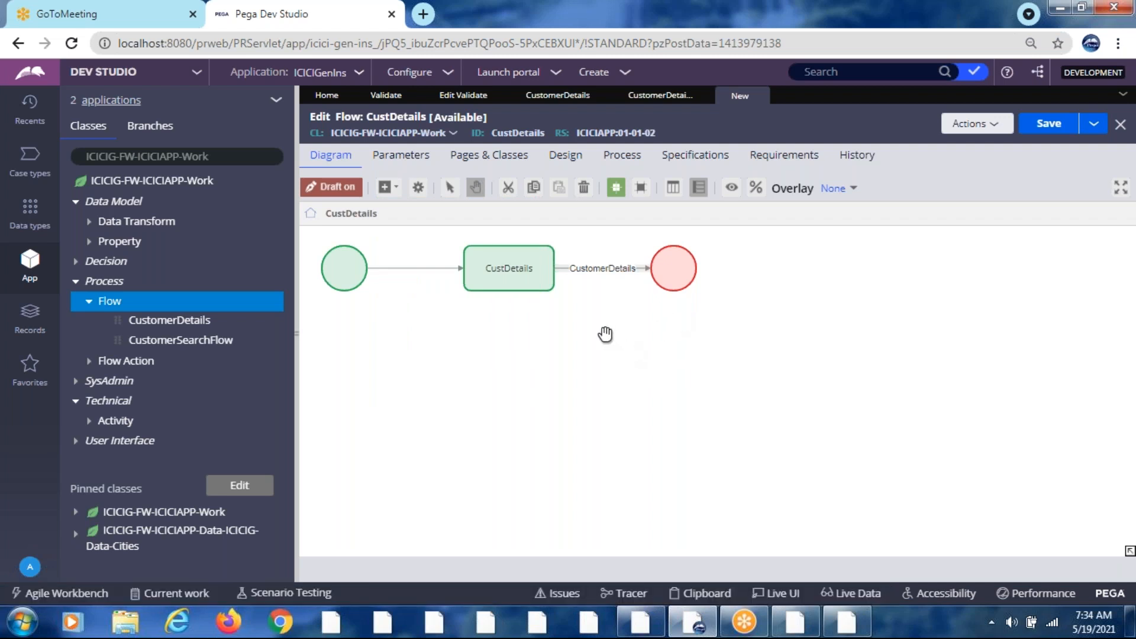
click(506, 275)
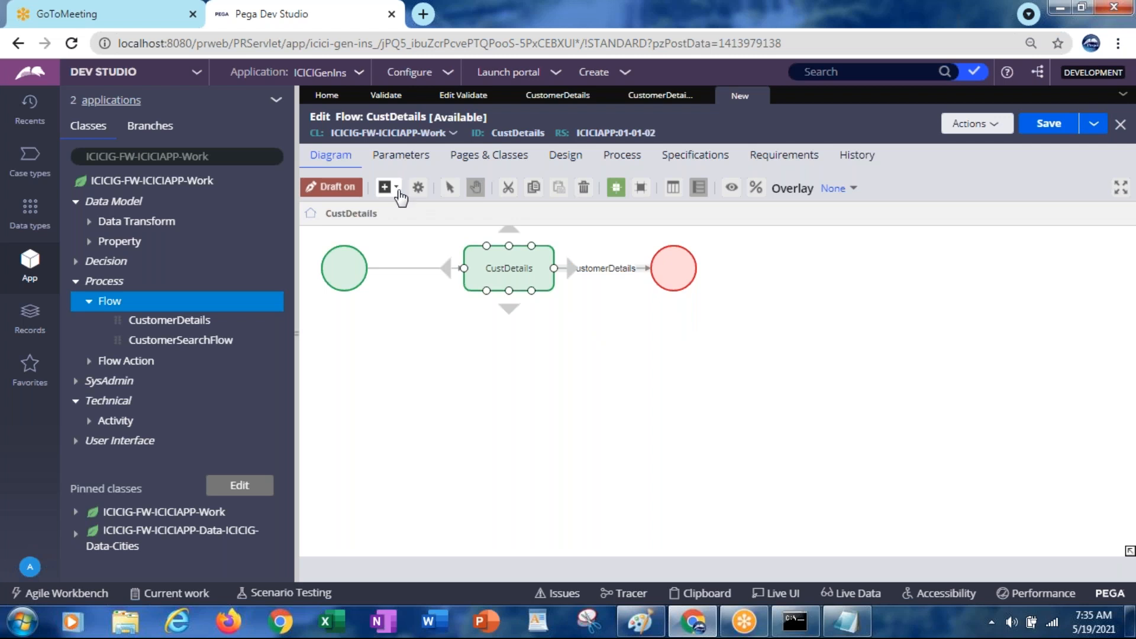
click(397, 190)
Add an Assignment, reroute the CustomerDetails connector into it, and connect it to End
click(440, 211)
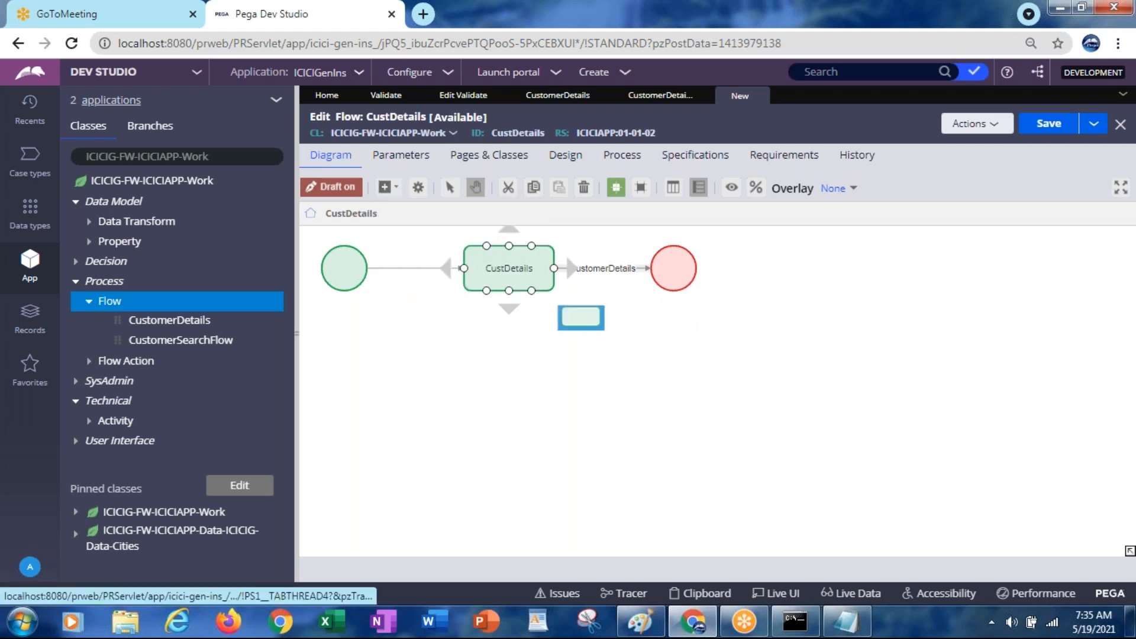
click(588, 311)
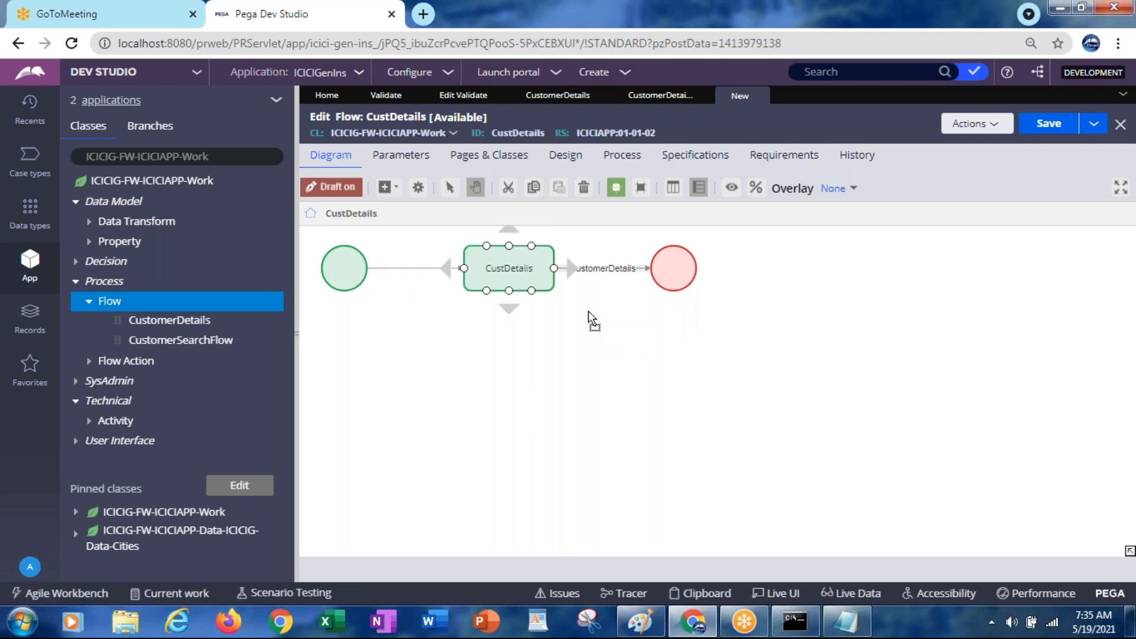
click(624, 272)
drag(650, 269, 588, 341)
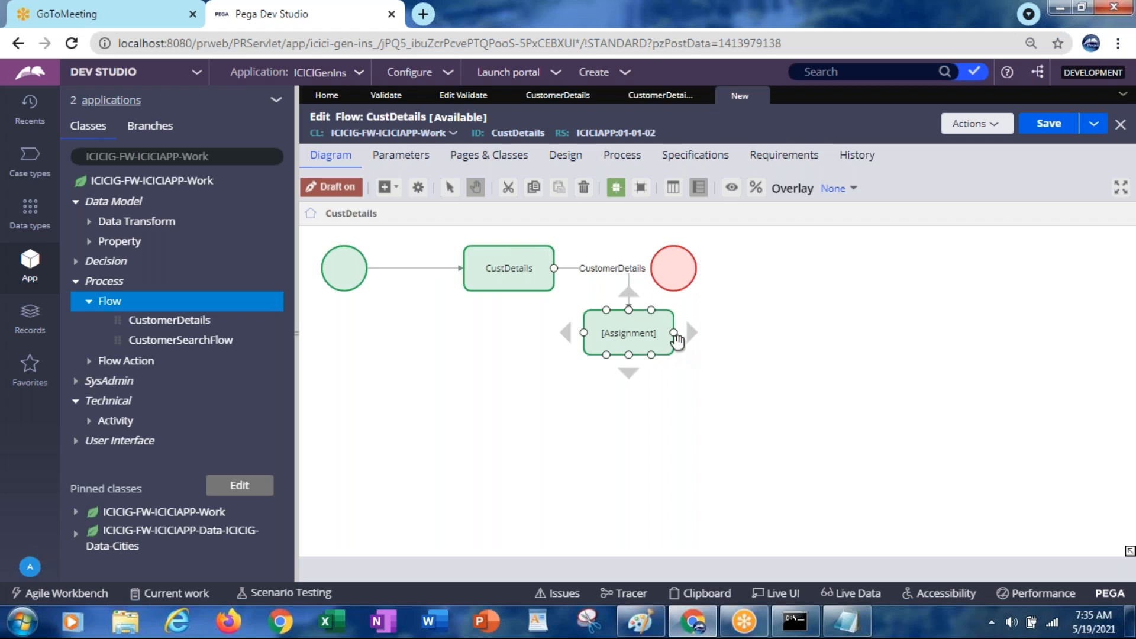
drag(675, 335, 847, 348)
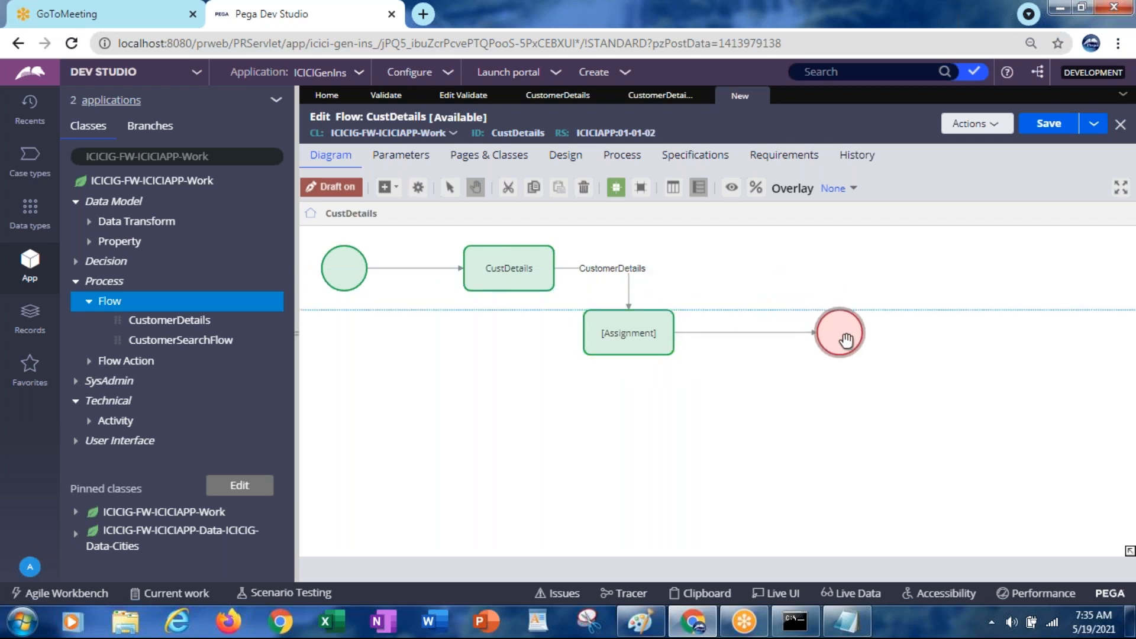
double_click(717, 335)
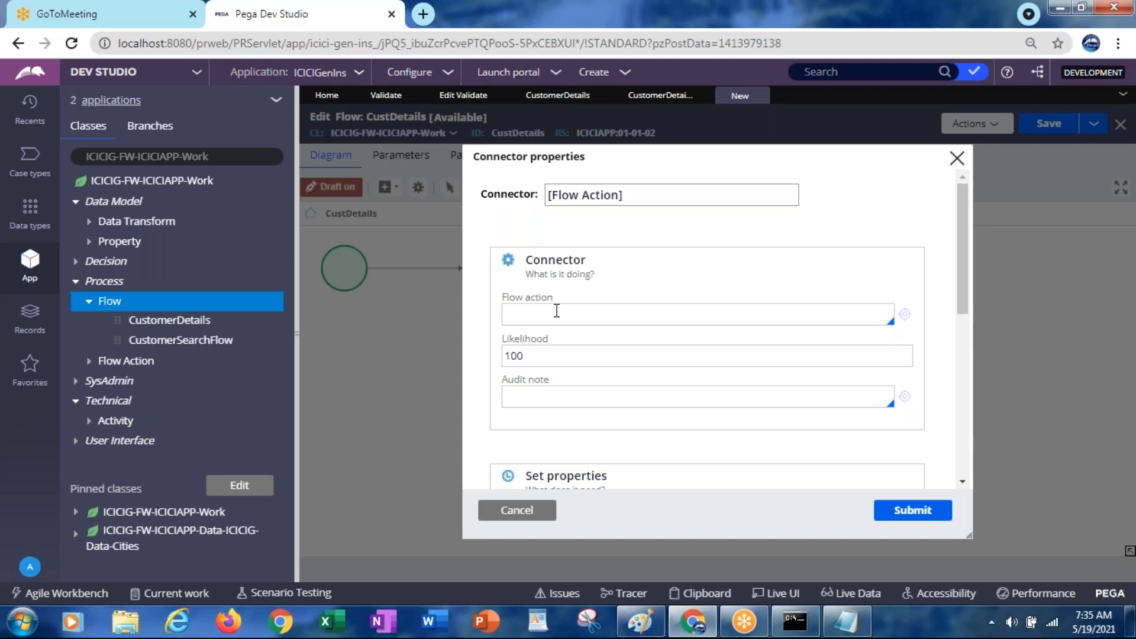
Set the connector's flow action and name to InsuranceDetails, then save the CustDetails flow
click(556, 313)
text(in)
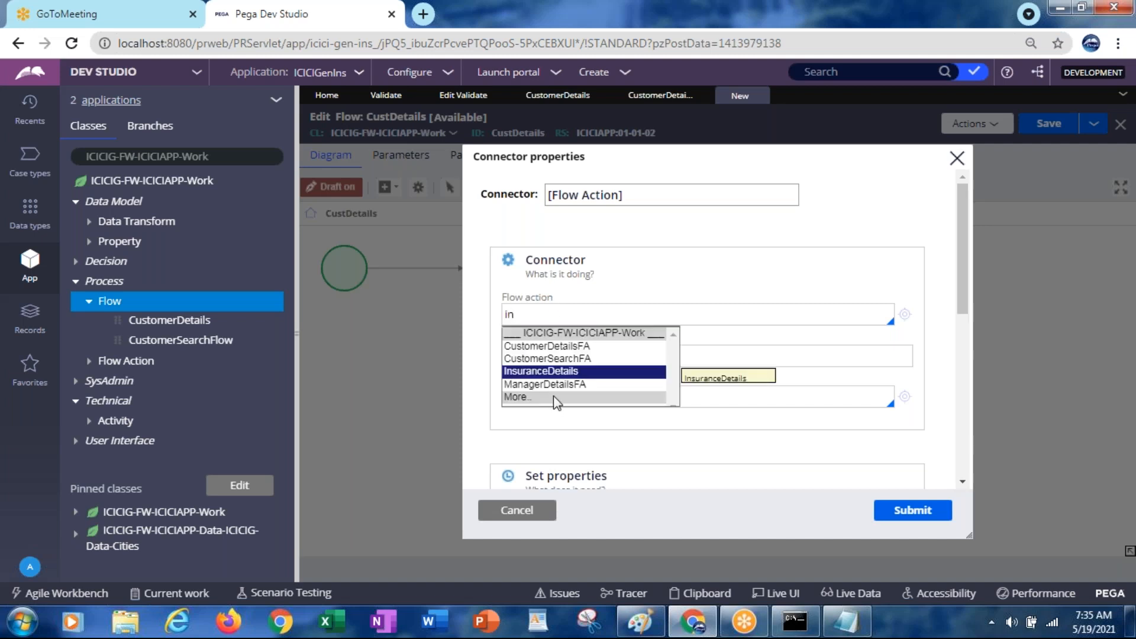
click(537, 373)
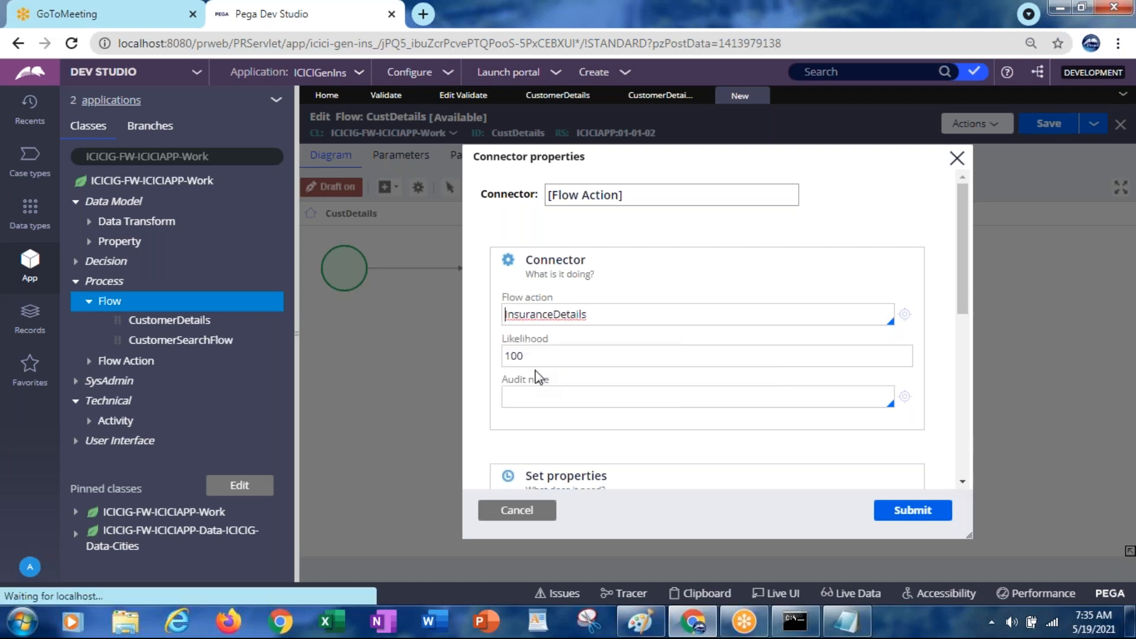
click(562, 355)
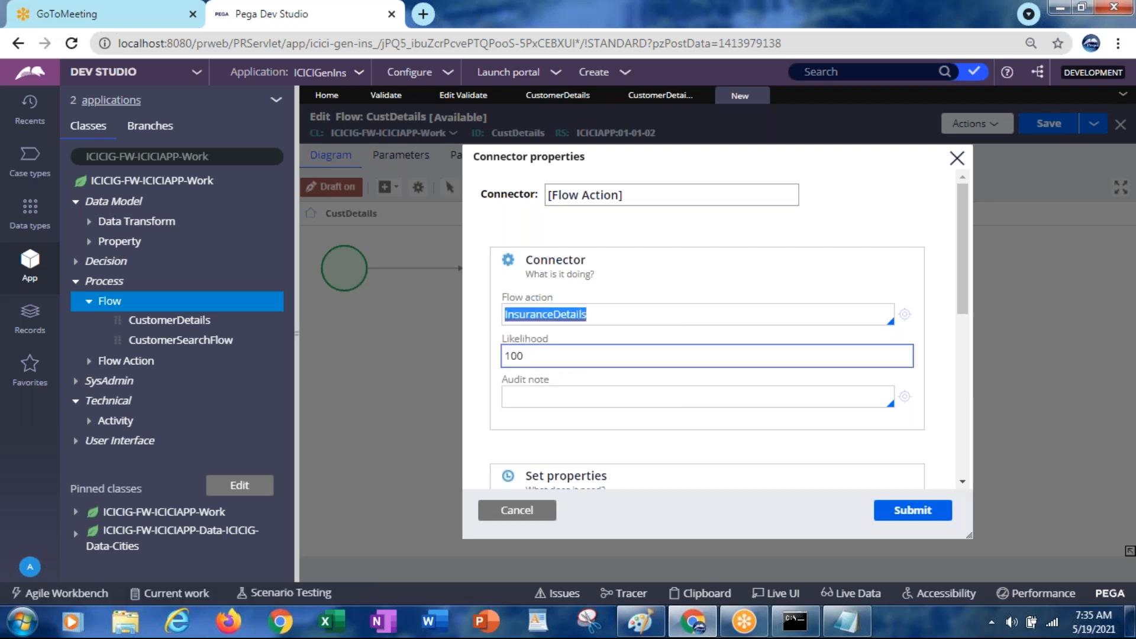
click(591, 190)
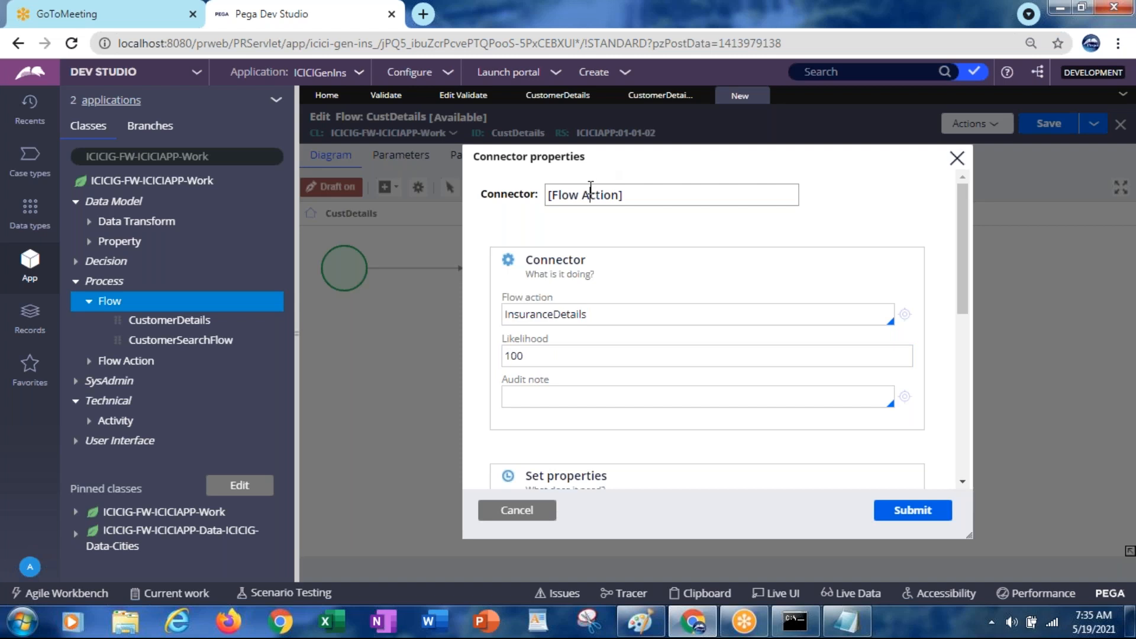
text(InsuranceDetails)
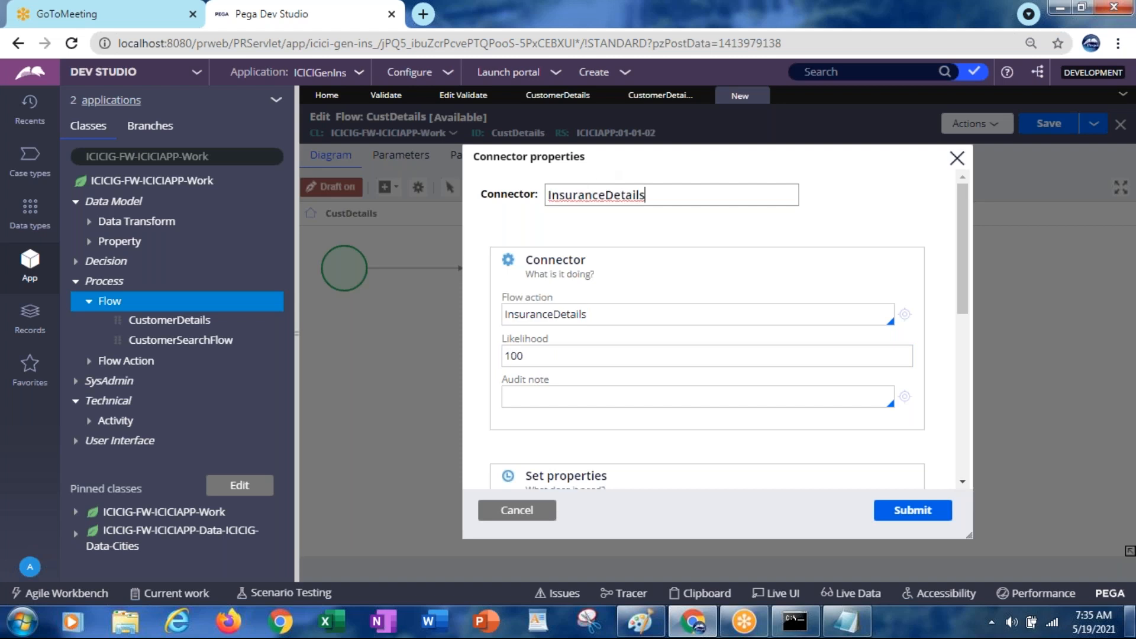
click(931, 519)
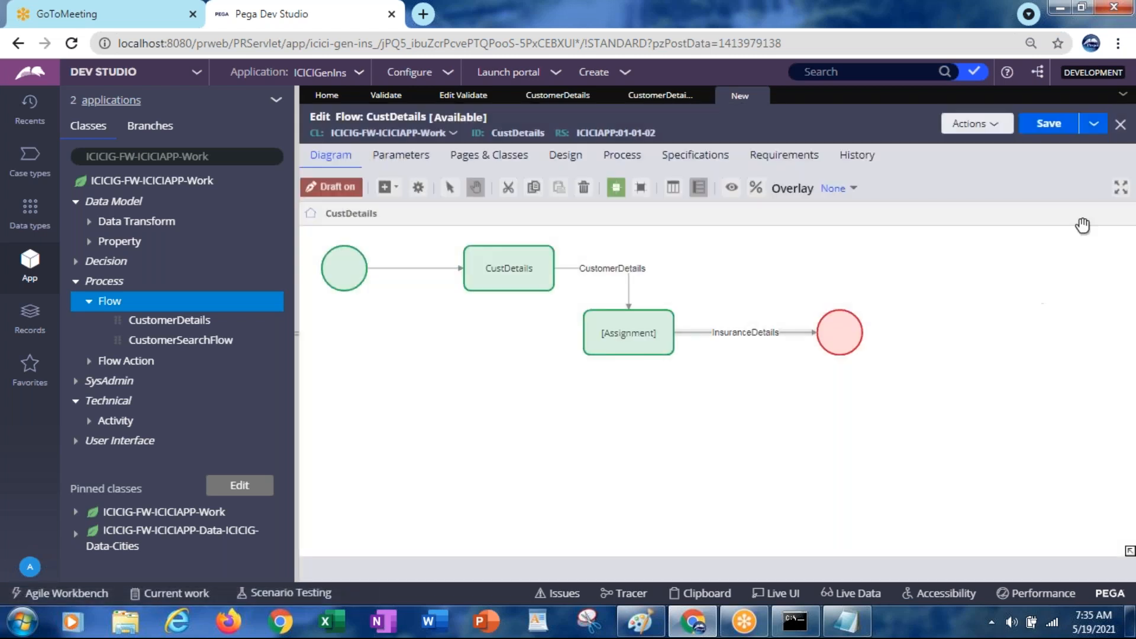
click(1041, 131)
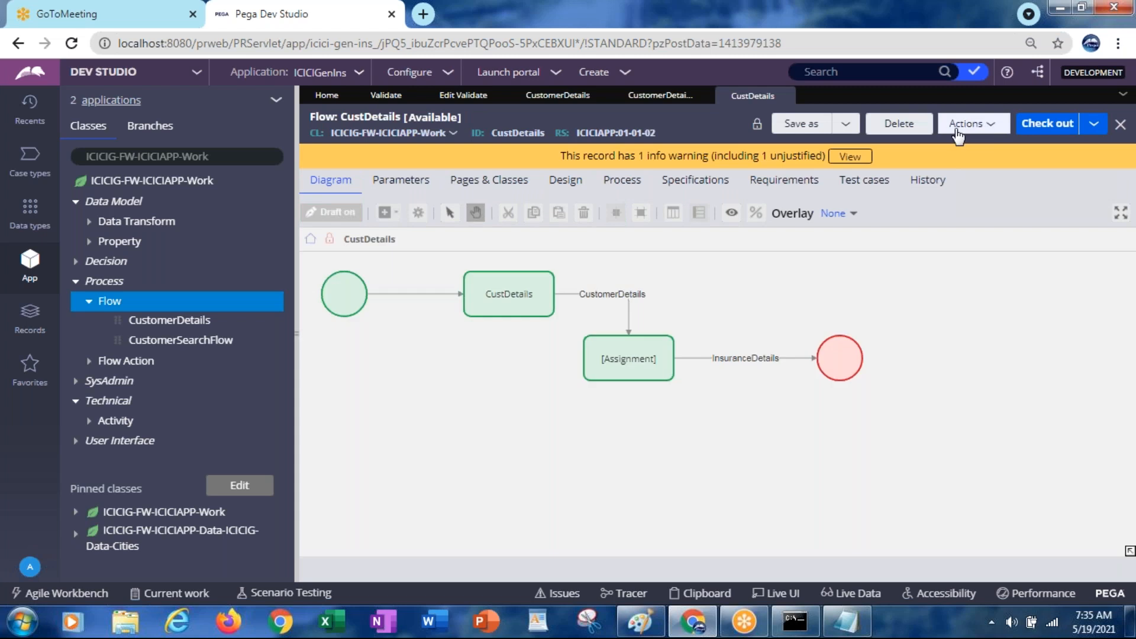
Test-run the CustDetails flow, then return to it and view its Process settings
click(957, 125)
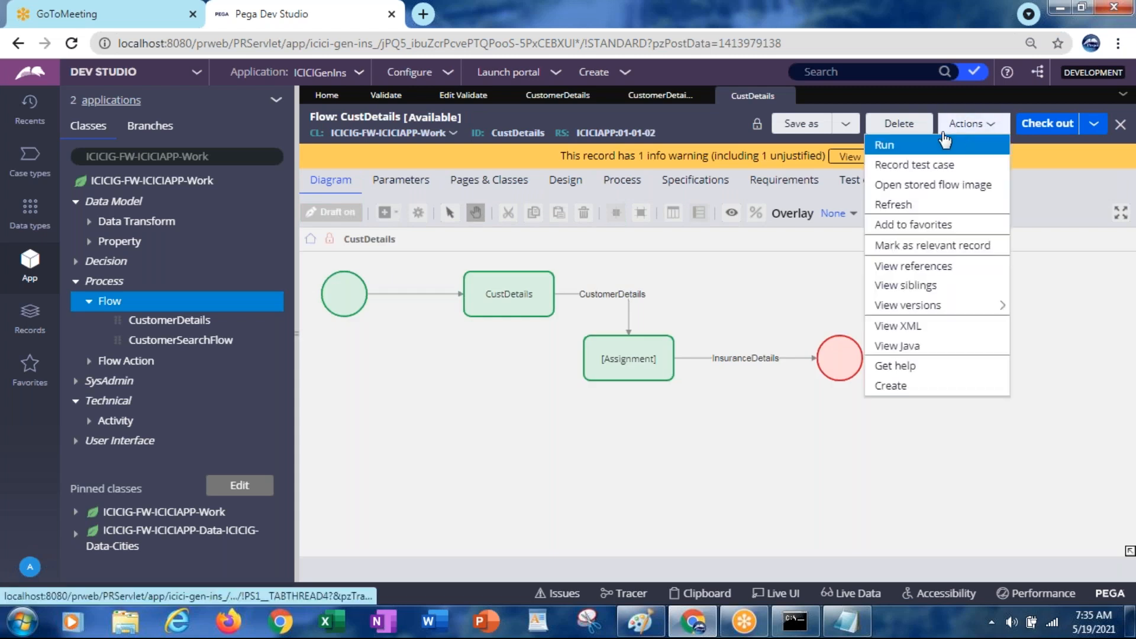
click(886, 145)
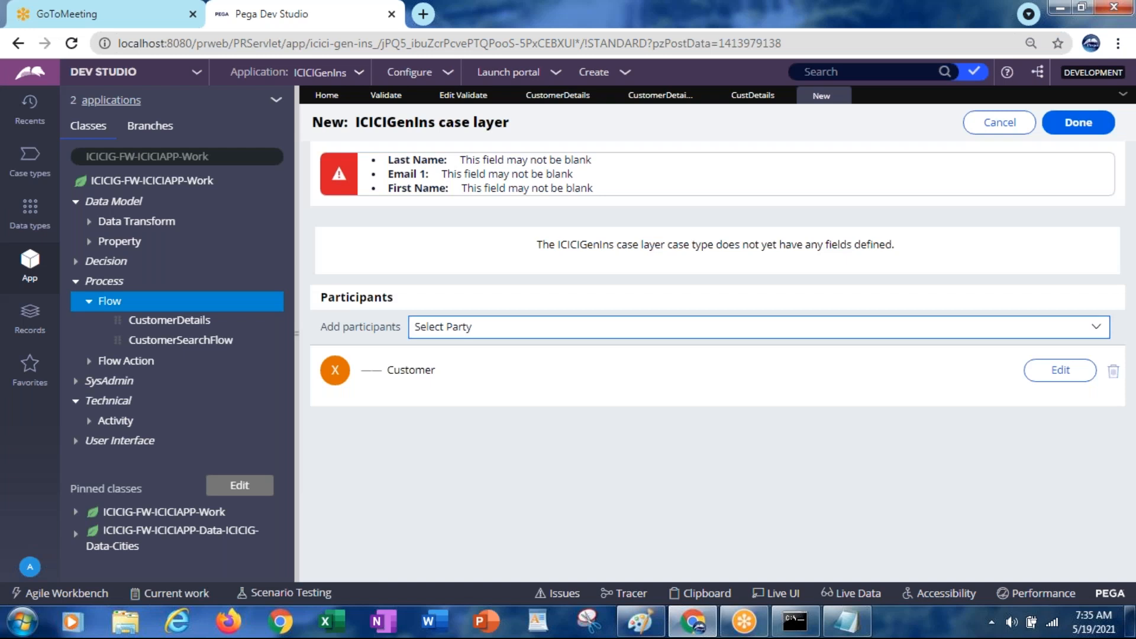
click(761, 97)
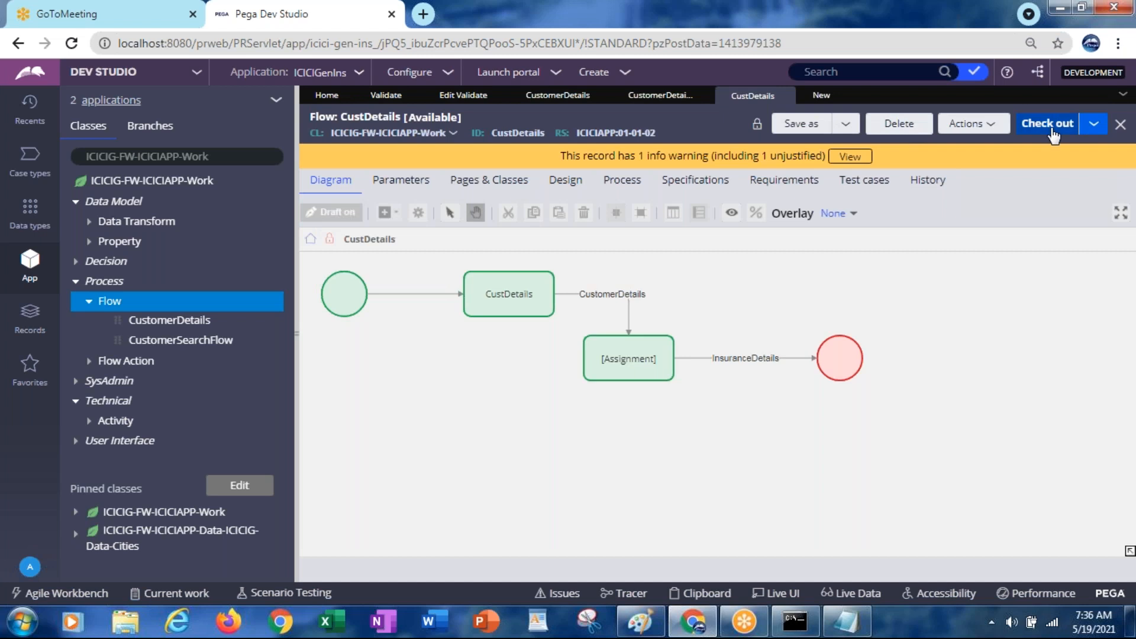
click(616, 187)
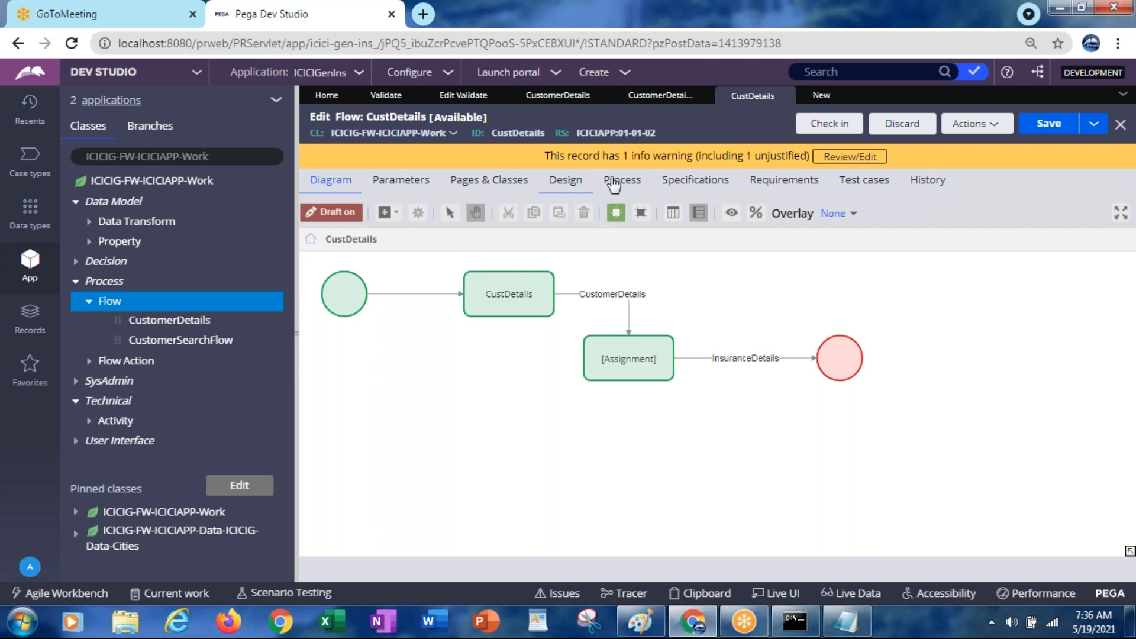
Close the test case and refresh the App Explorer
click(822, 98)
click(840, 96)
click(276, 103)
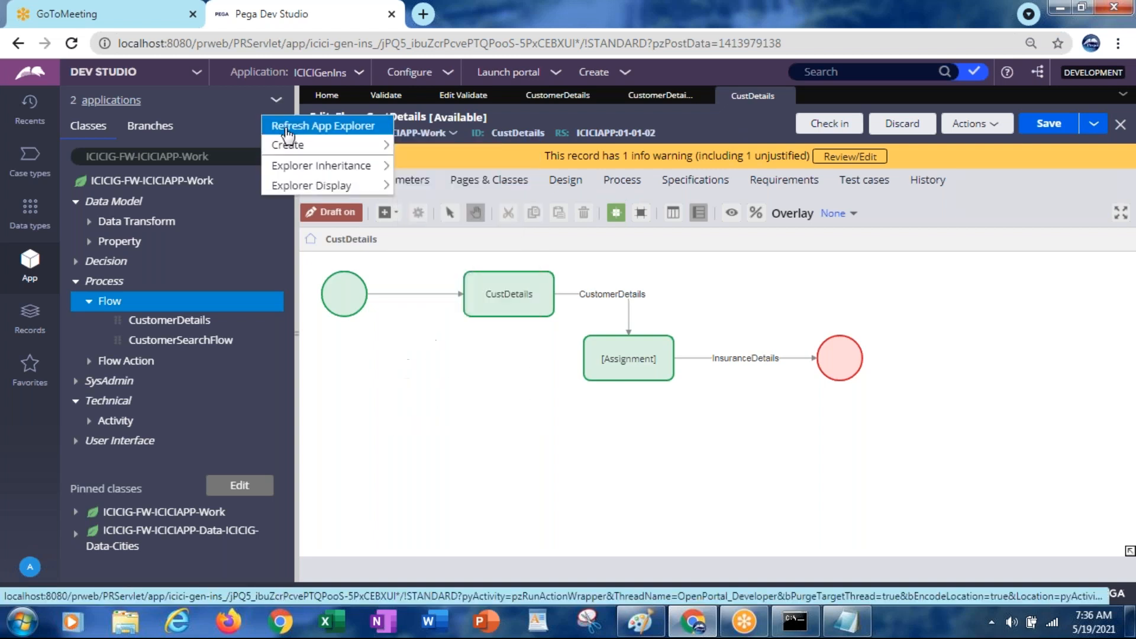
click(288, 127)
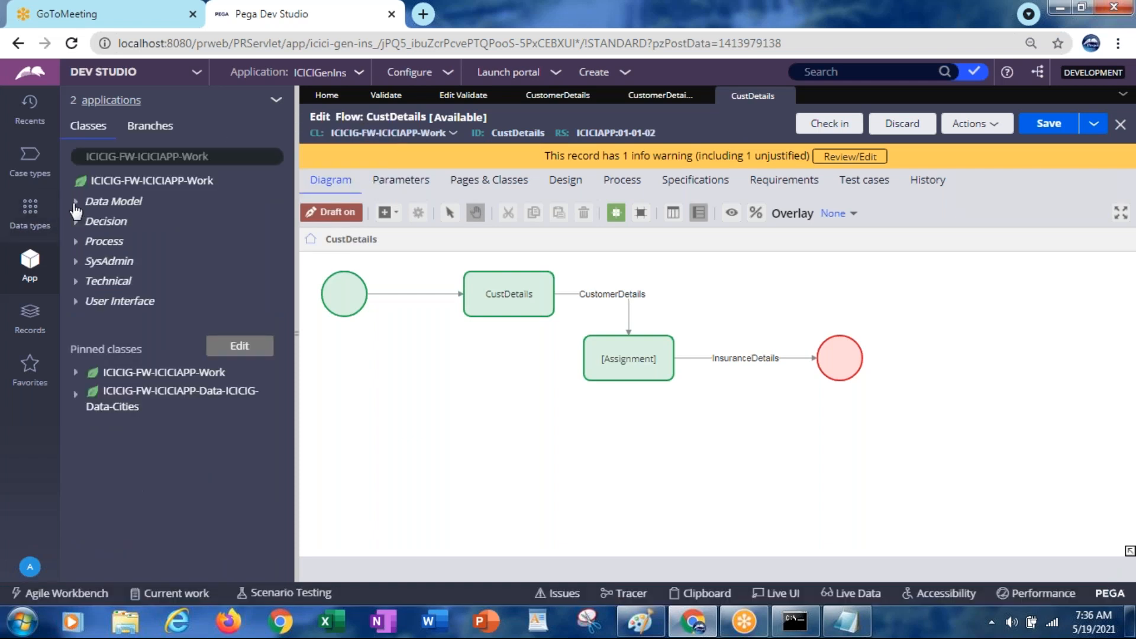
Open the CustDetails flow from the Process > Flow list in the App Explorer
click(74, 208)
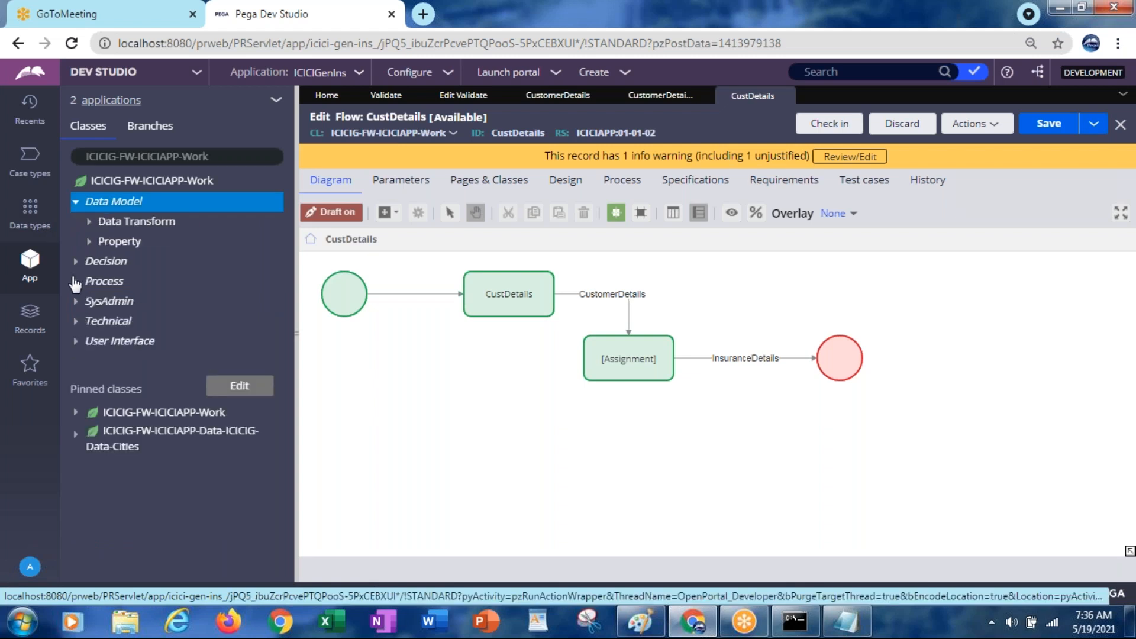
click(76, 283)
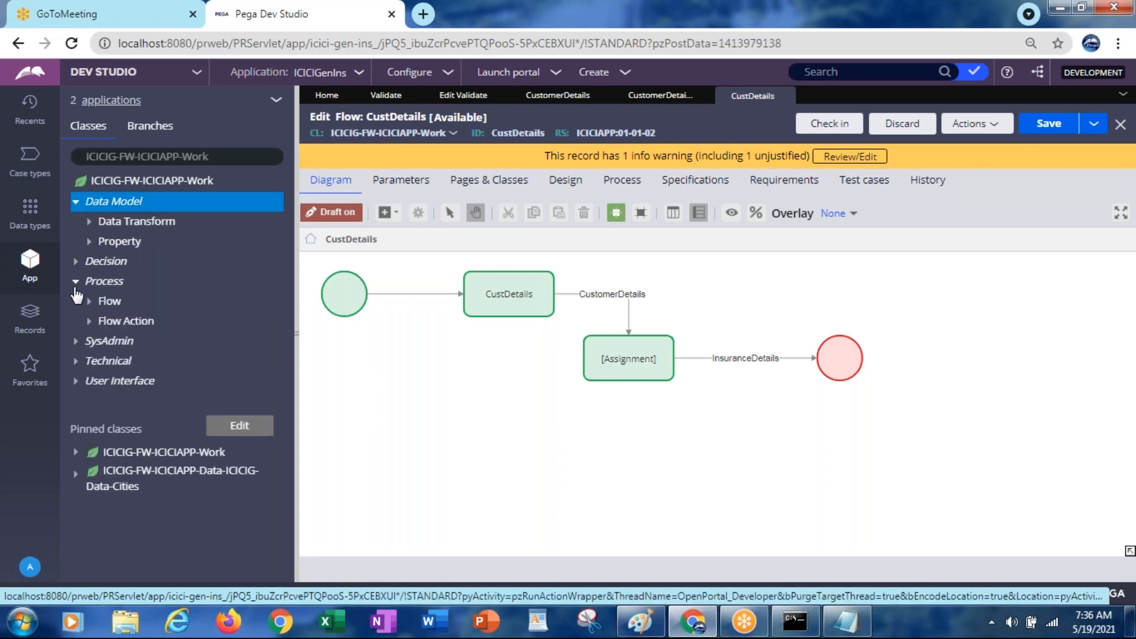
click(88, 302)
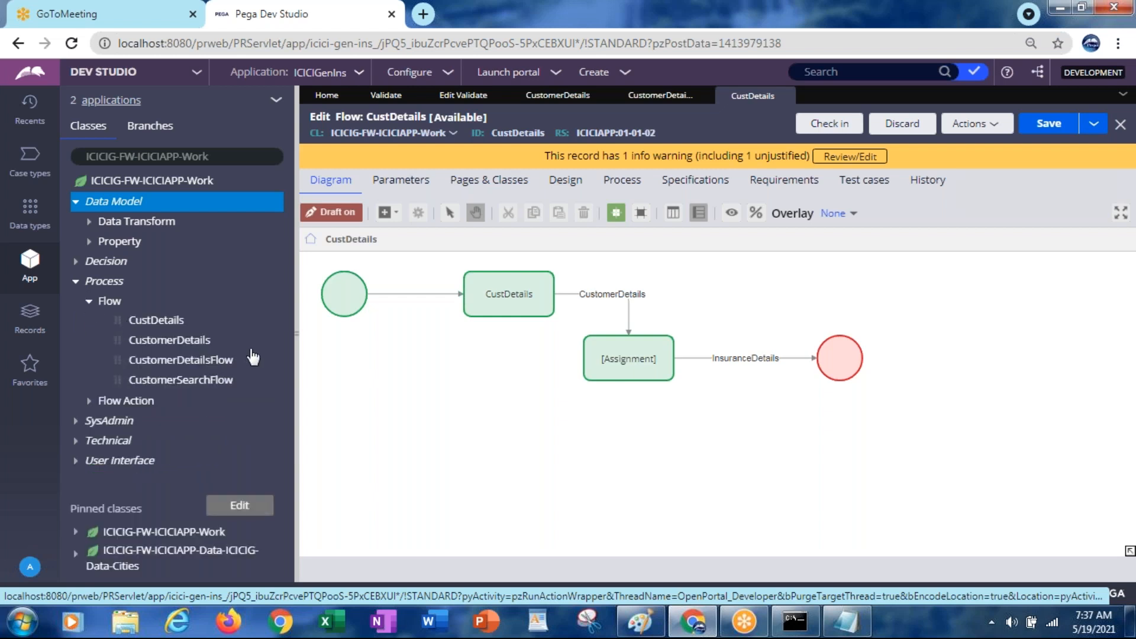
click(152, 323)
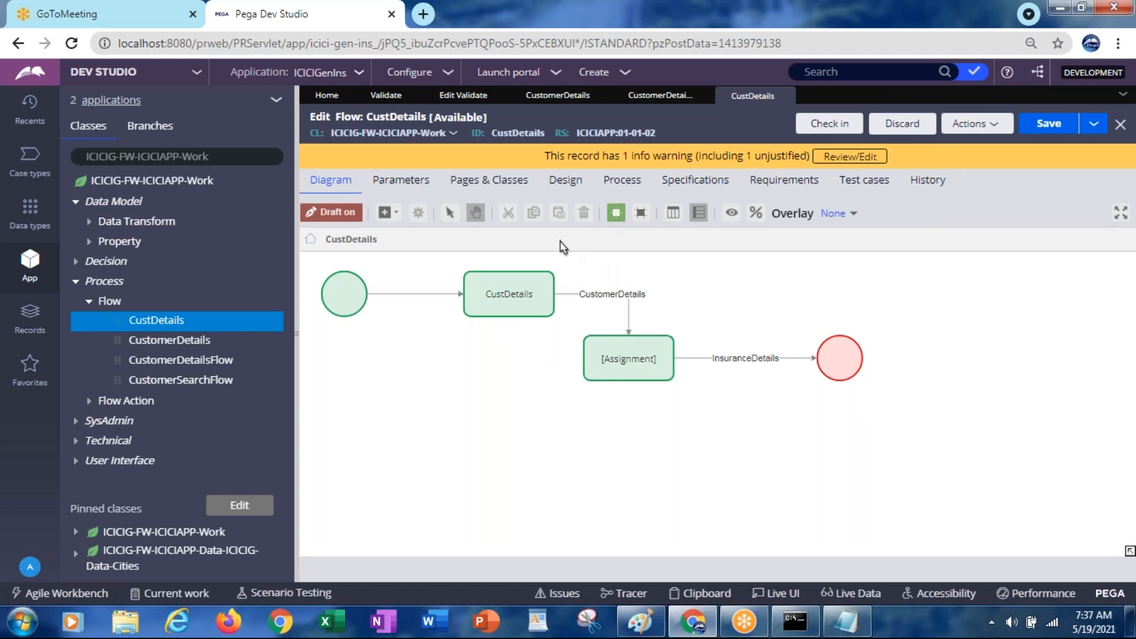
Change the CustDetails flow's work parties to pyCaseManagementDefault and save the flow
click(612, 189)
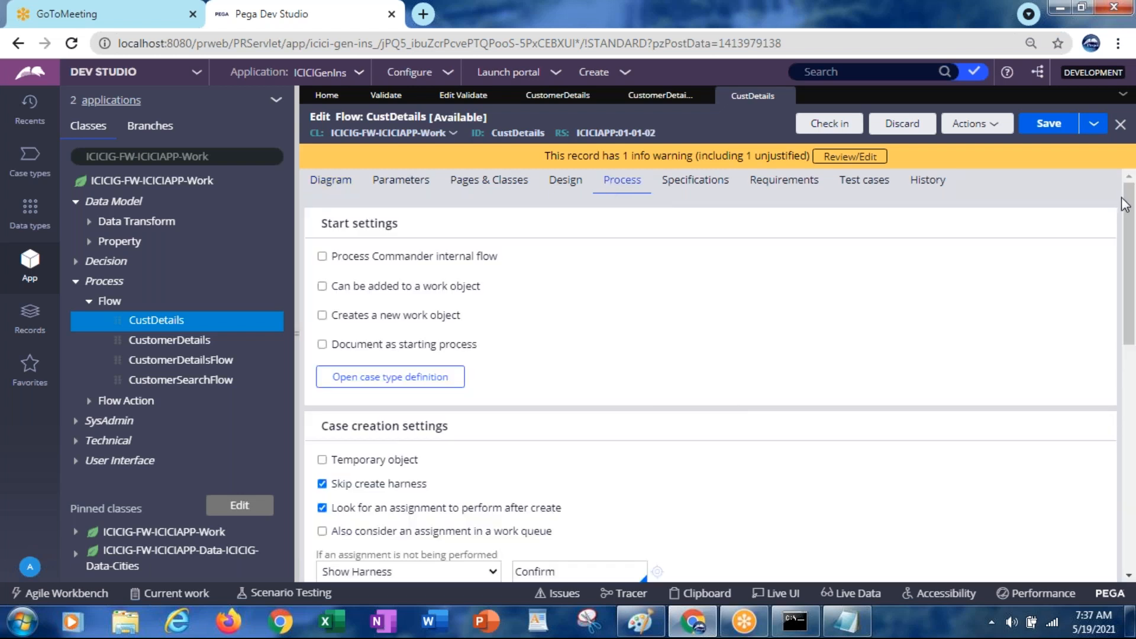
drag(1129, 207, 1131, 280)
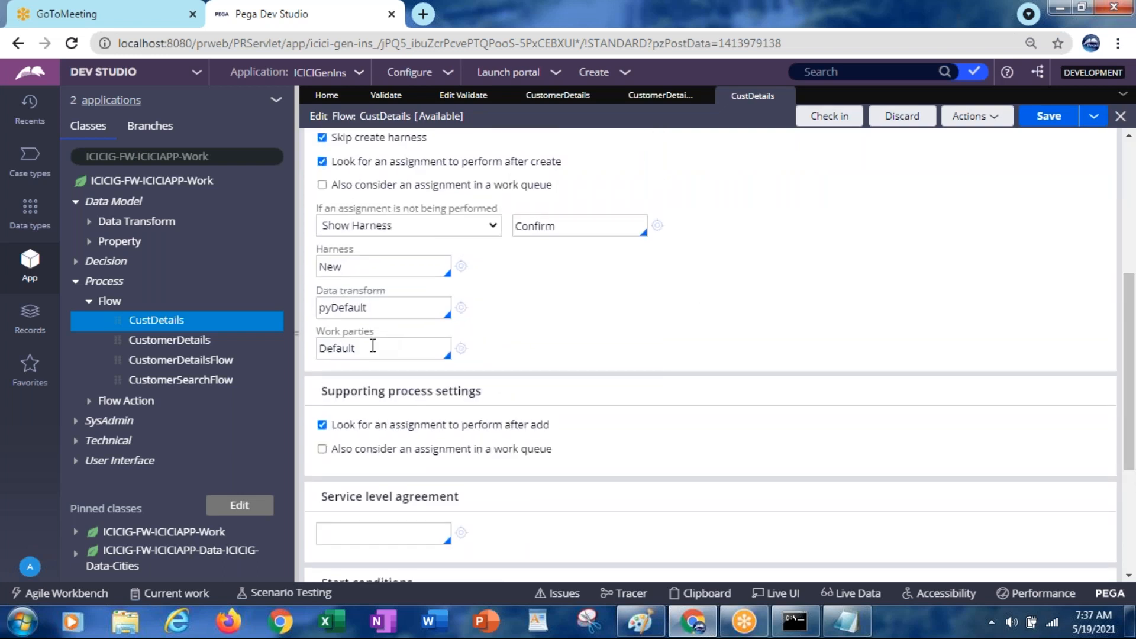
key(BackSpace)
key(BackSpace)
key(BackSpace)
key(BackSpace)
key(BackSpace)
key(BackSpace)
key(BackSpace)
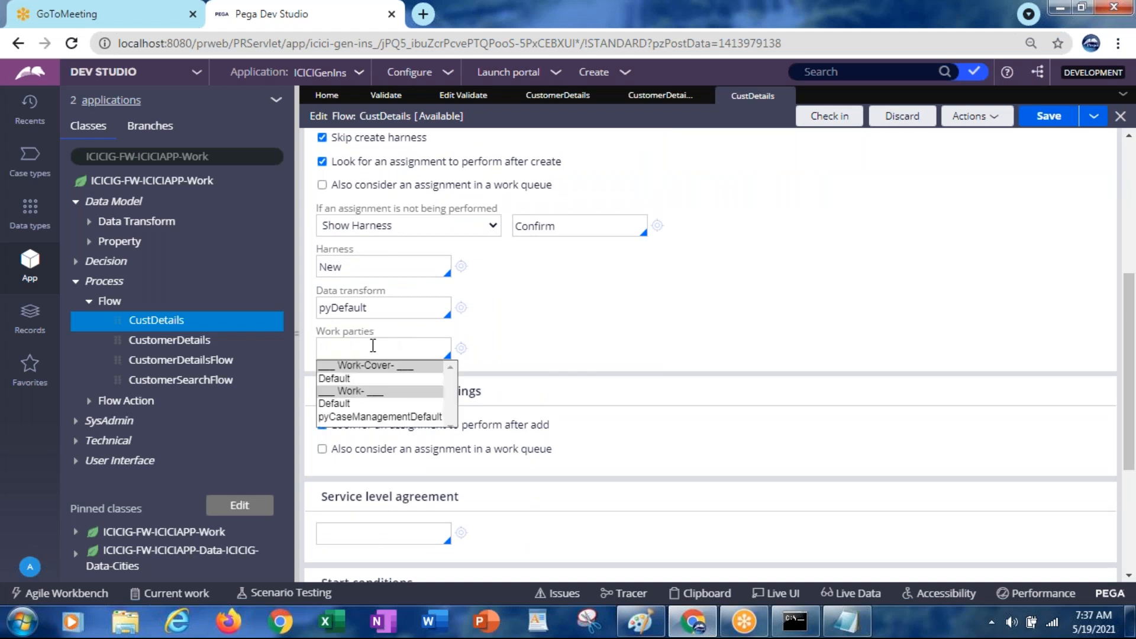
click(363, 417)
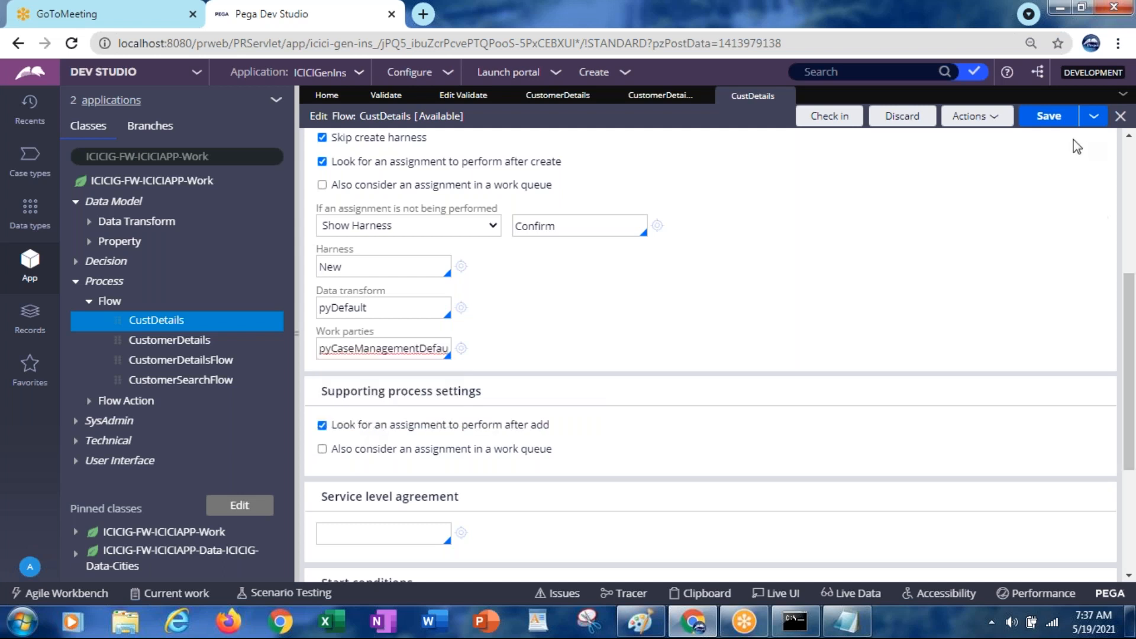
click(1049, 119)
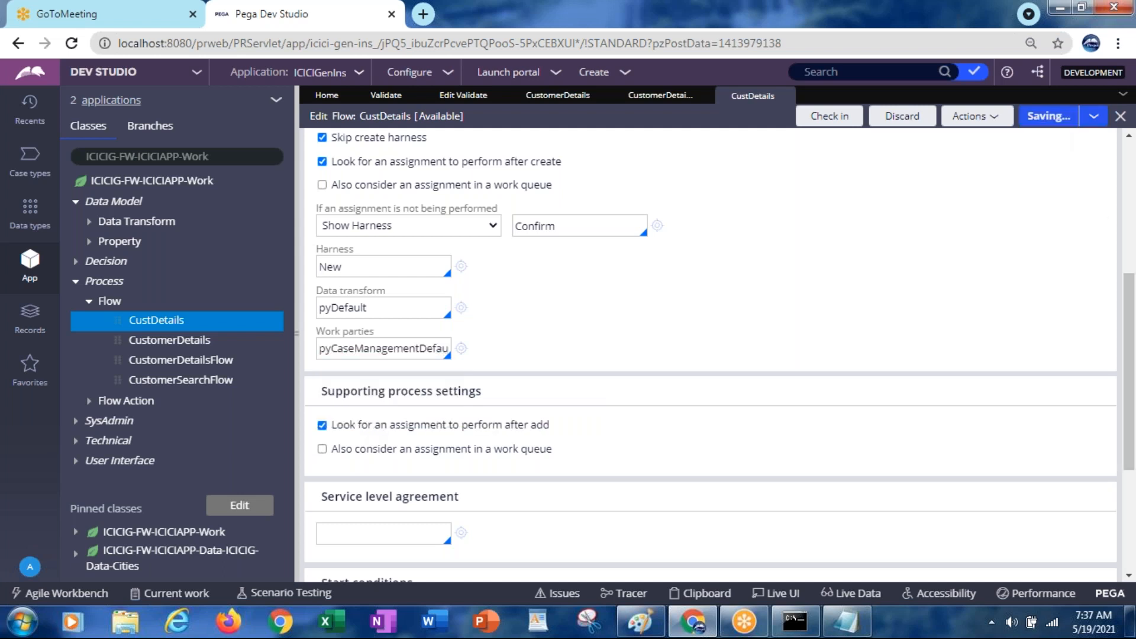
Run the CustDetails flow again and close the resulting error page
click(968, 117)
click(892, 140)
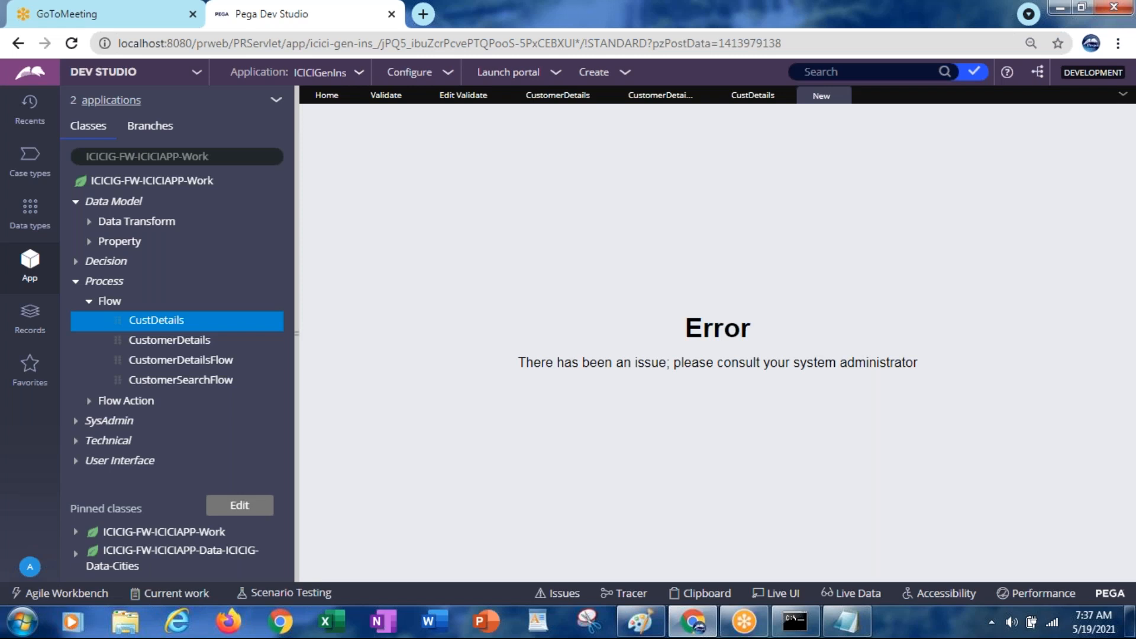
mouse_move(844, 101)
click(844, 99)
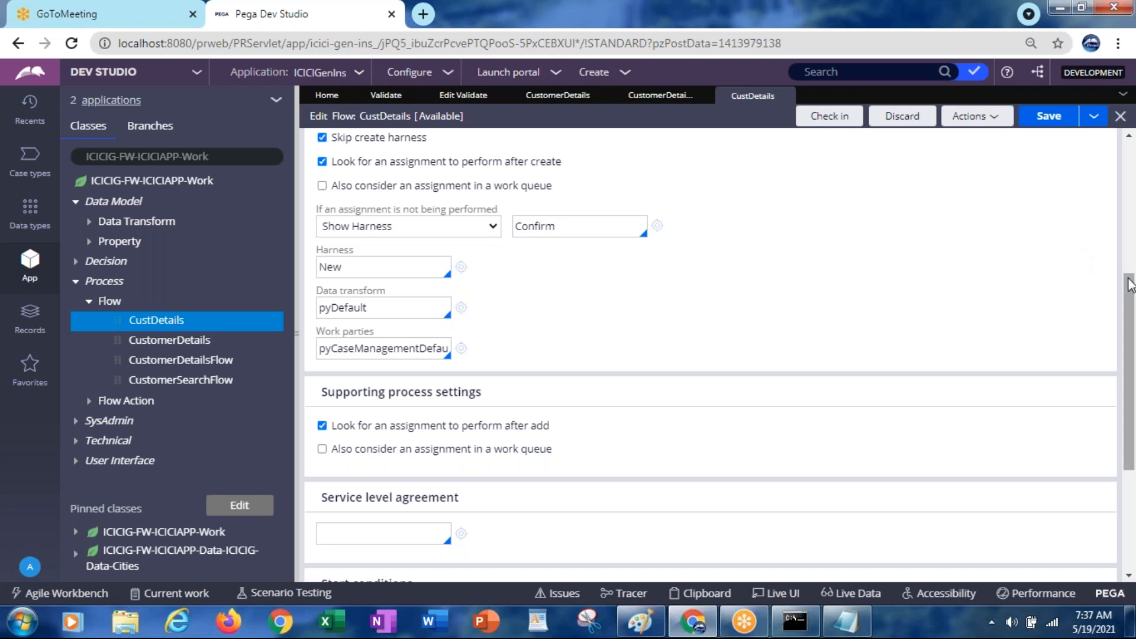
drag(1129, 290, 1124, 159)
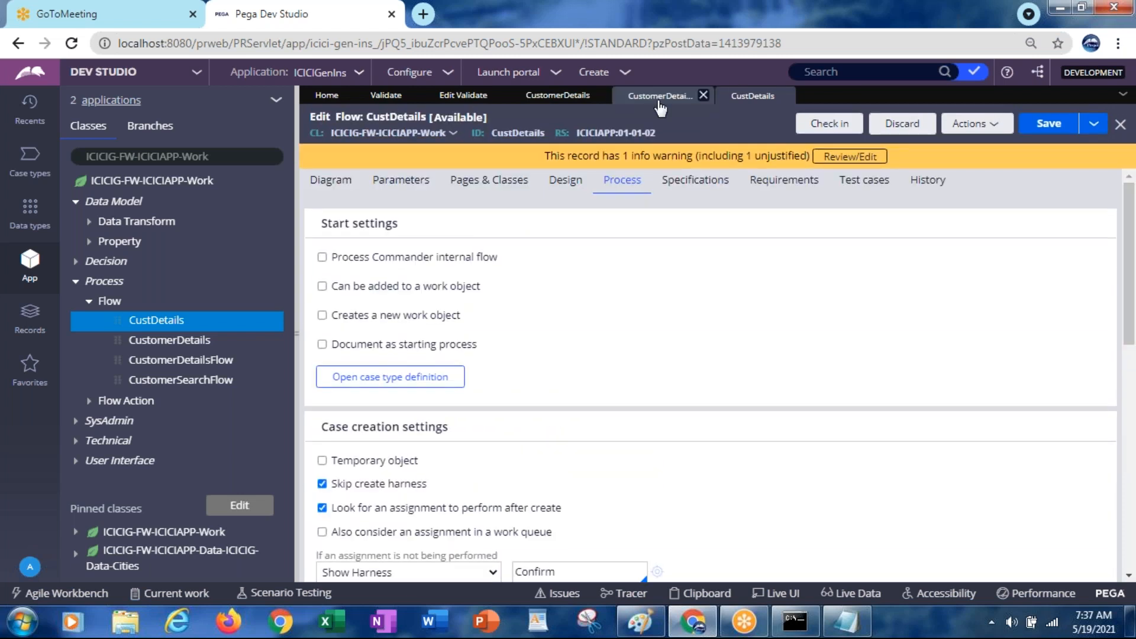
Delete CustomerDetailsFlow's Insurance Details-to-end connector, then go back to the CustDetails flow
click(659, 102)
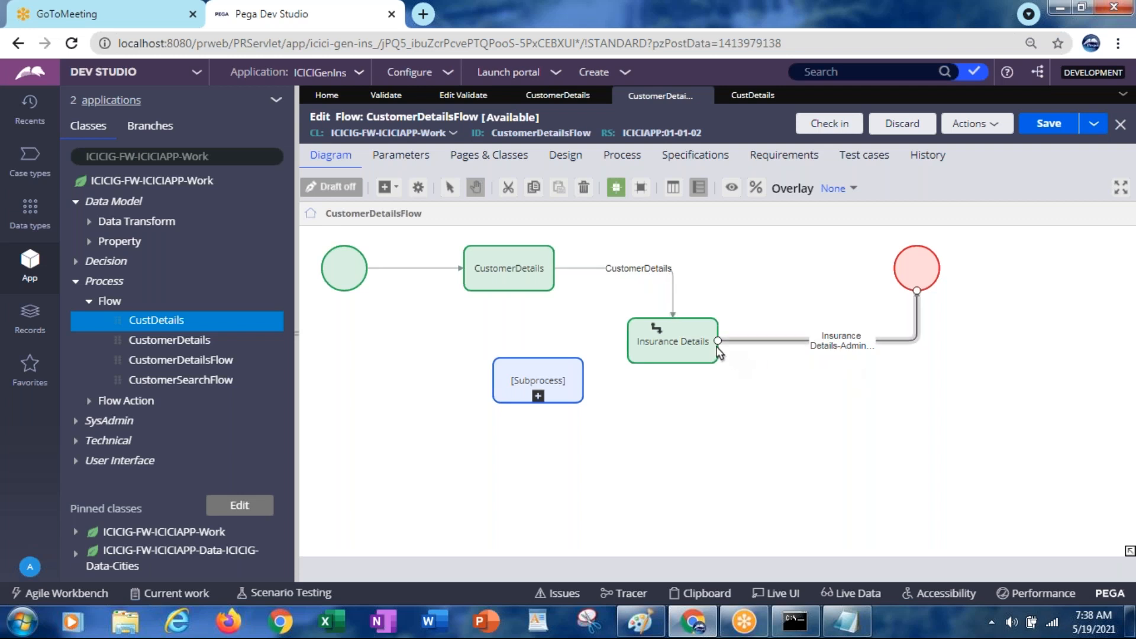
click(500, 248)
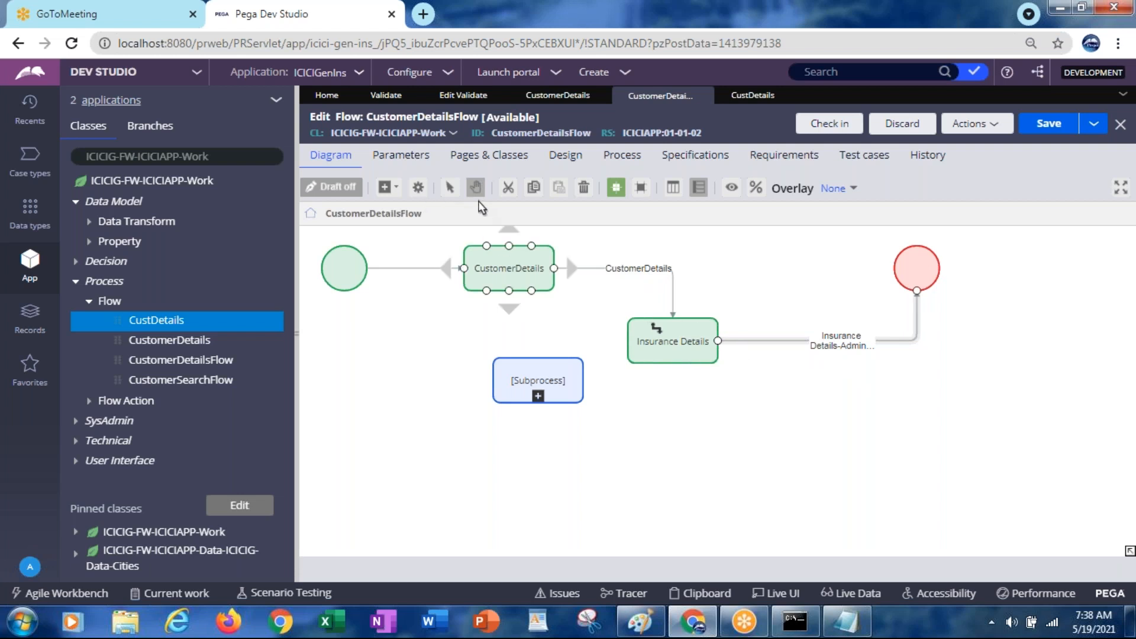
click(583, 188)
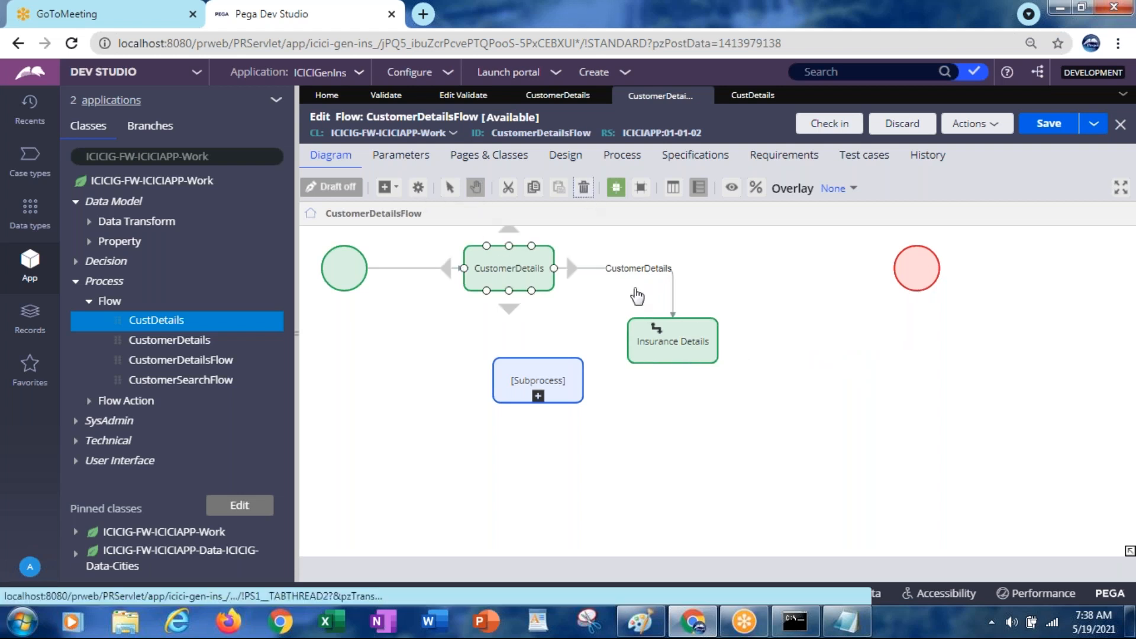
click(698, 331)
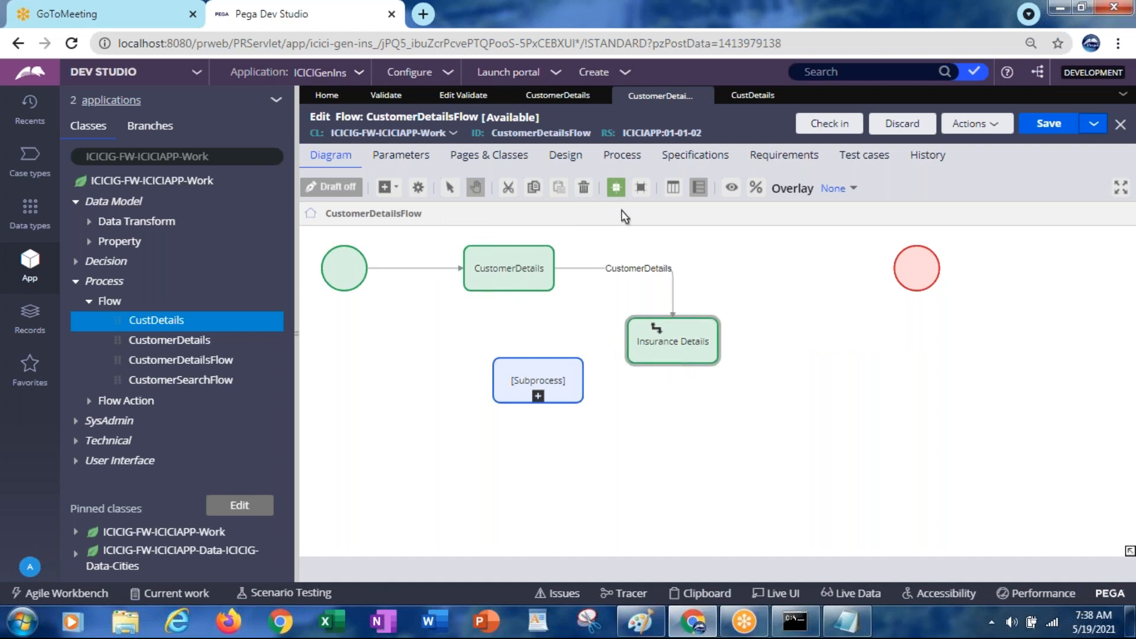
click(743, 101)
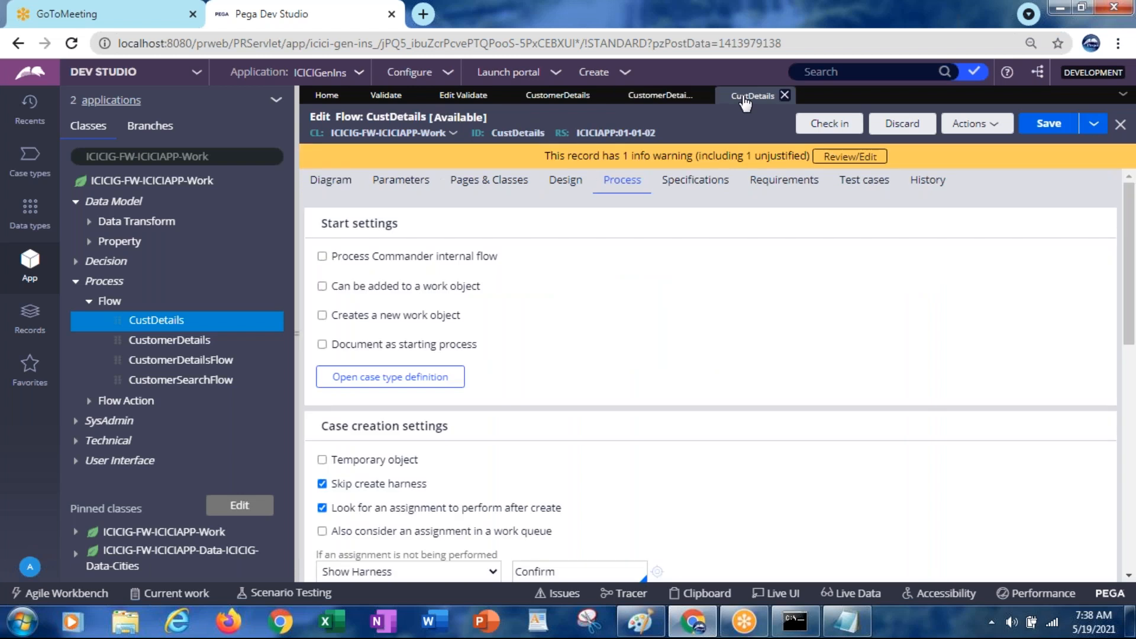
click(332, 182)
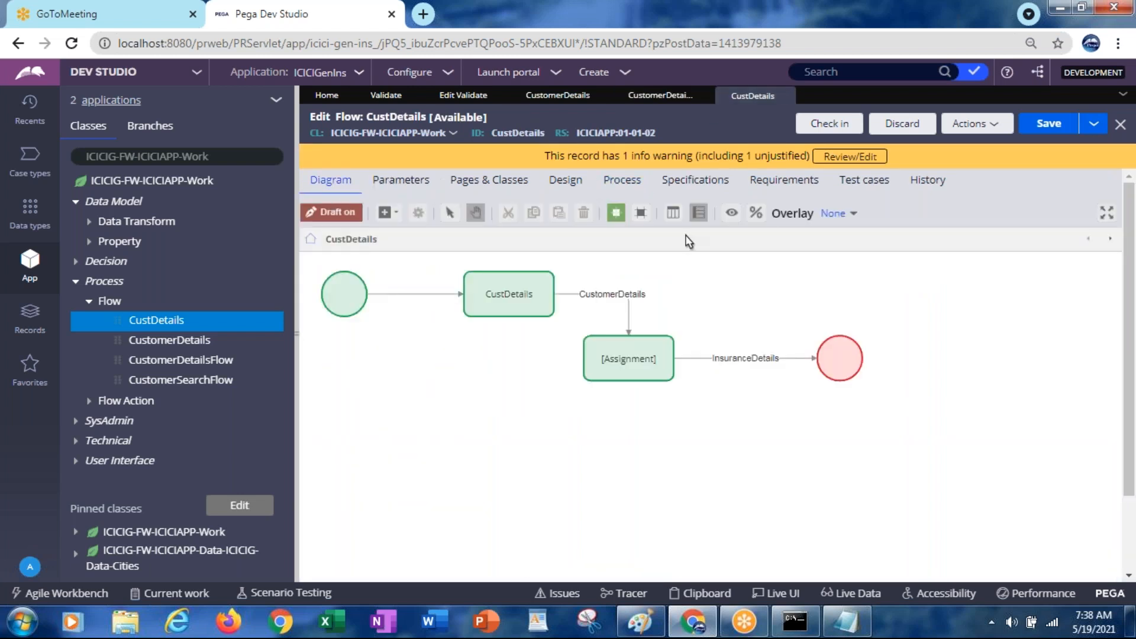
click(973, 124)
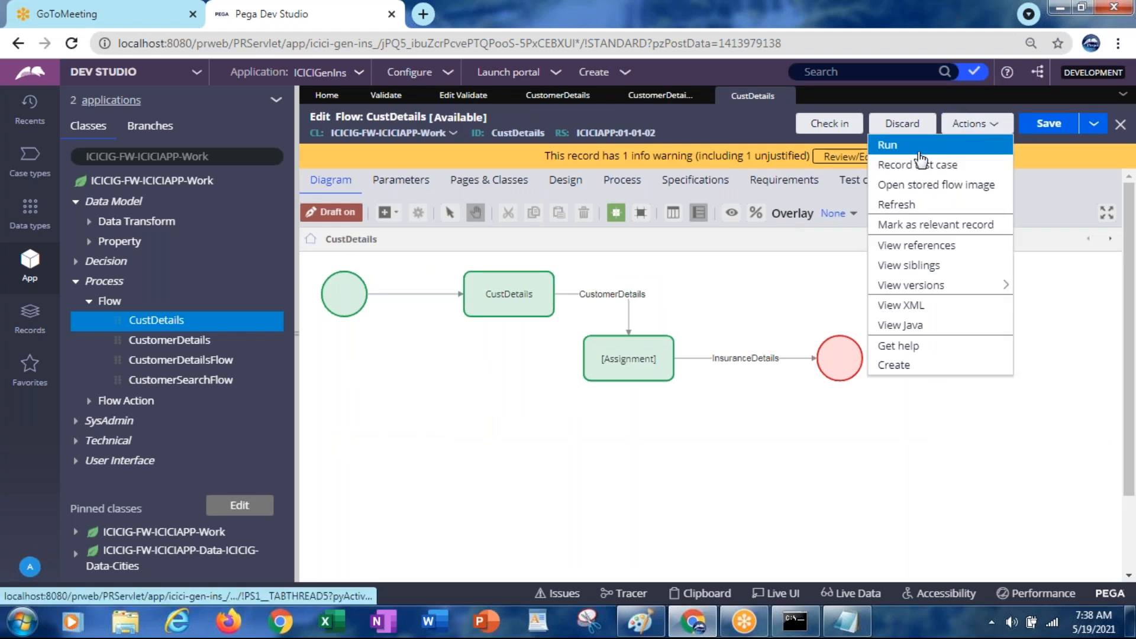
click(901, 148)
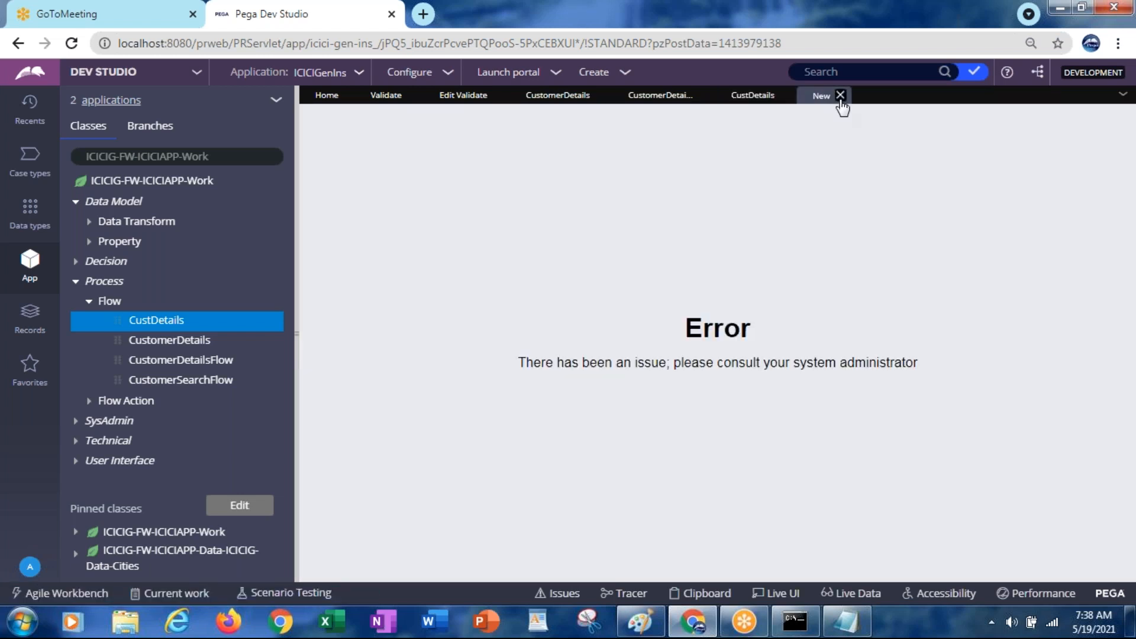
click(840, 96)
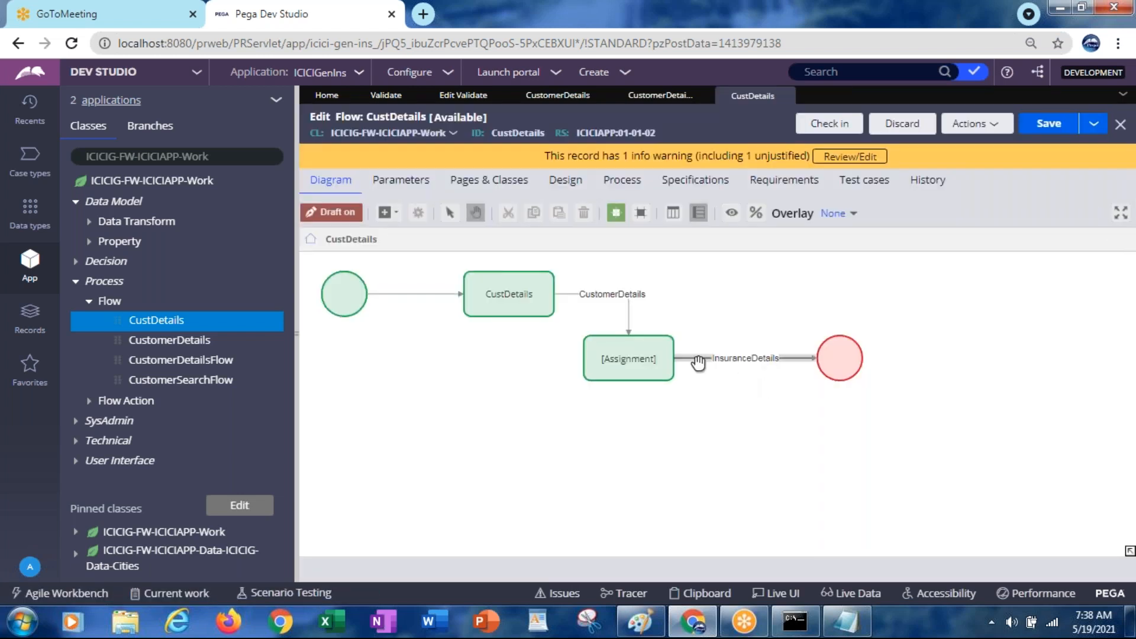
click(719, 359)
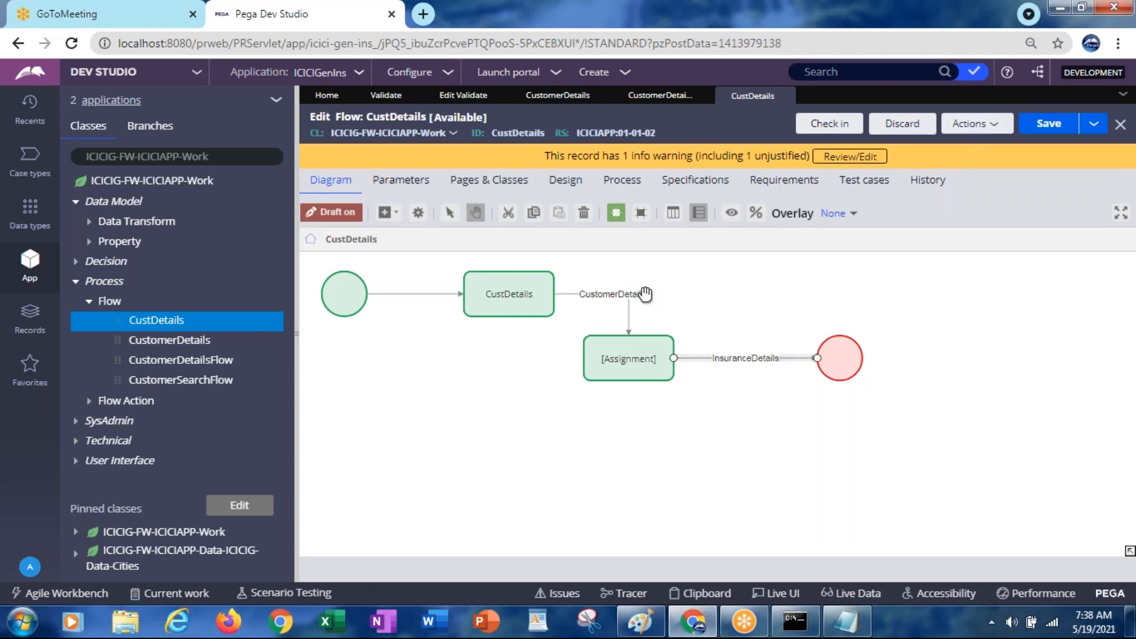
Delete the InsuranceDetails connector and [Assignment] shape, reattaching CustomerDetails to the end shape
click(584, 213)
click(674, 346)
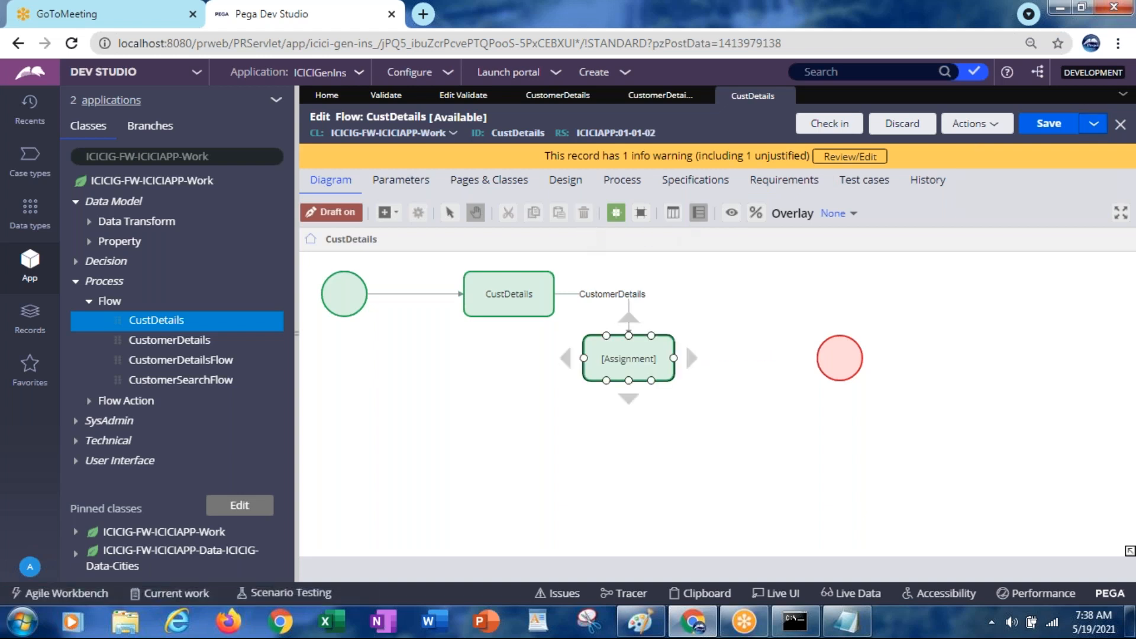
click(584, 213)
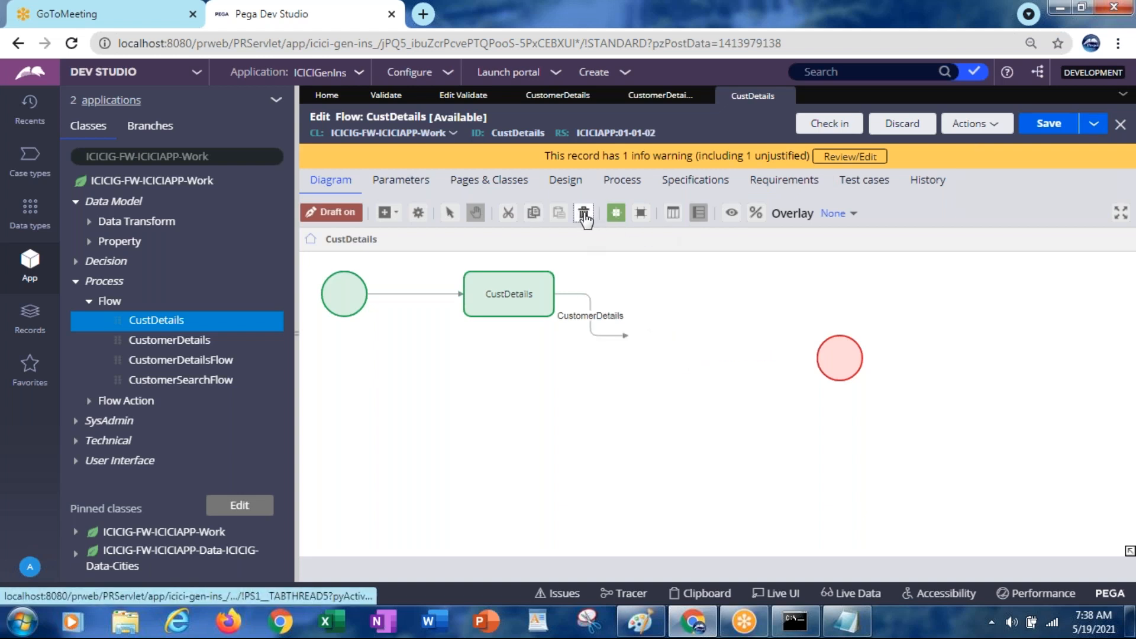
click(615, 335)
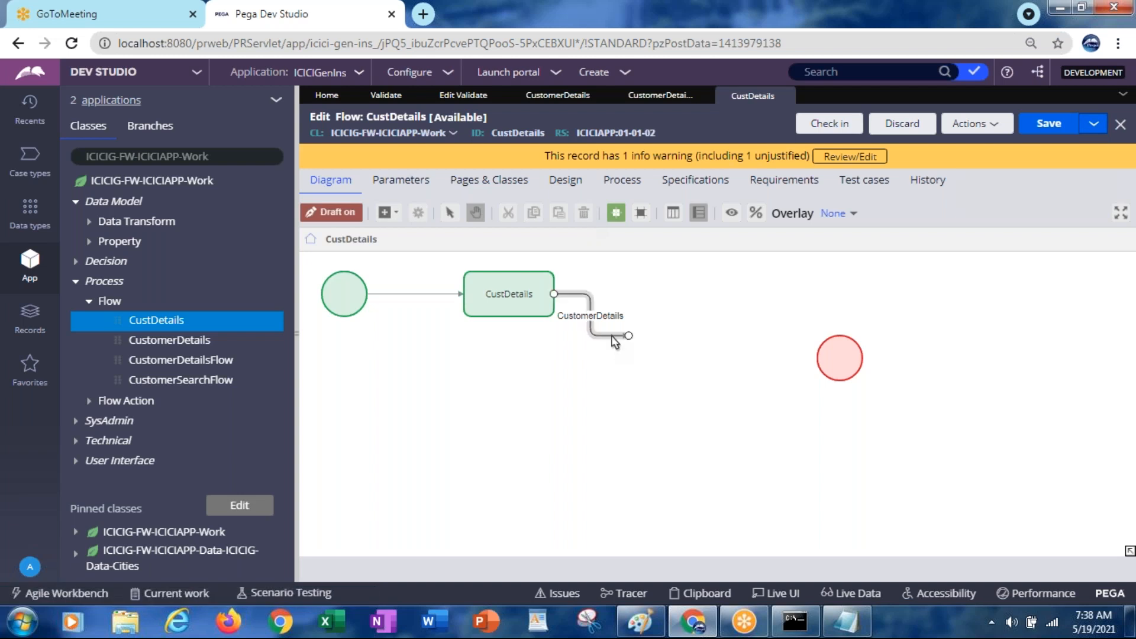
drag(628, 336, 844, 379)
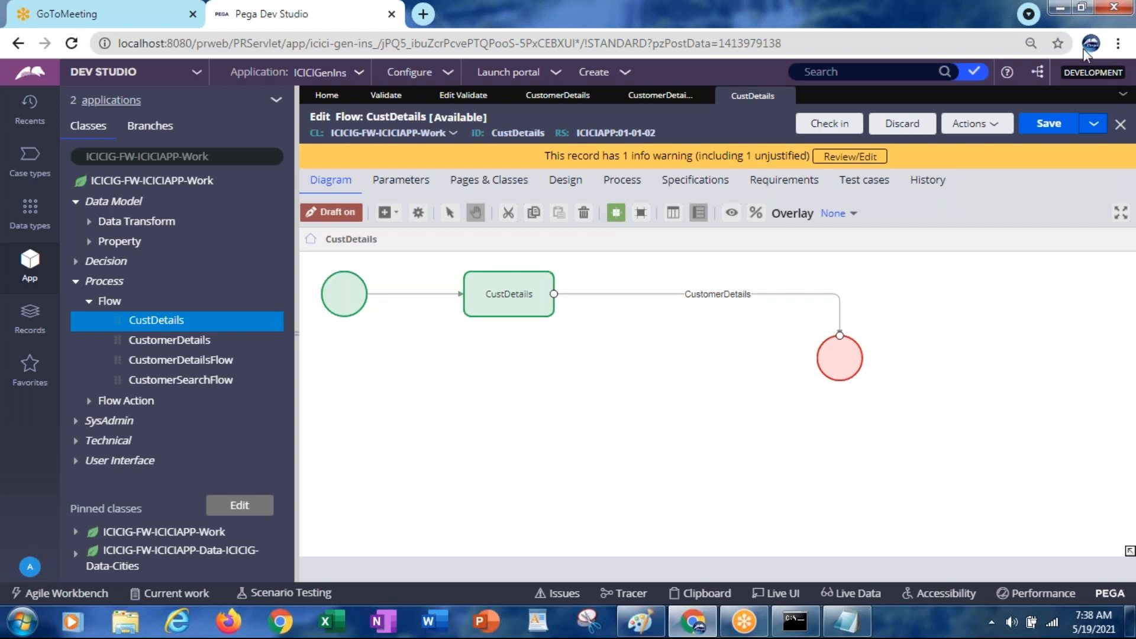
Save the CustDetails flow, run it, and close the error page it returns
click(1044, 124)
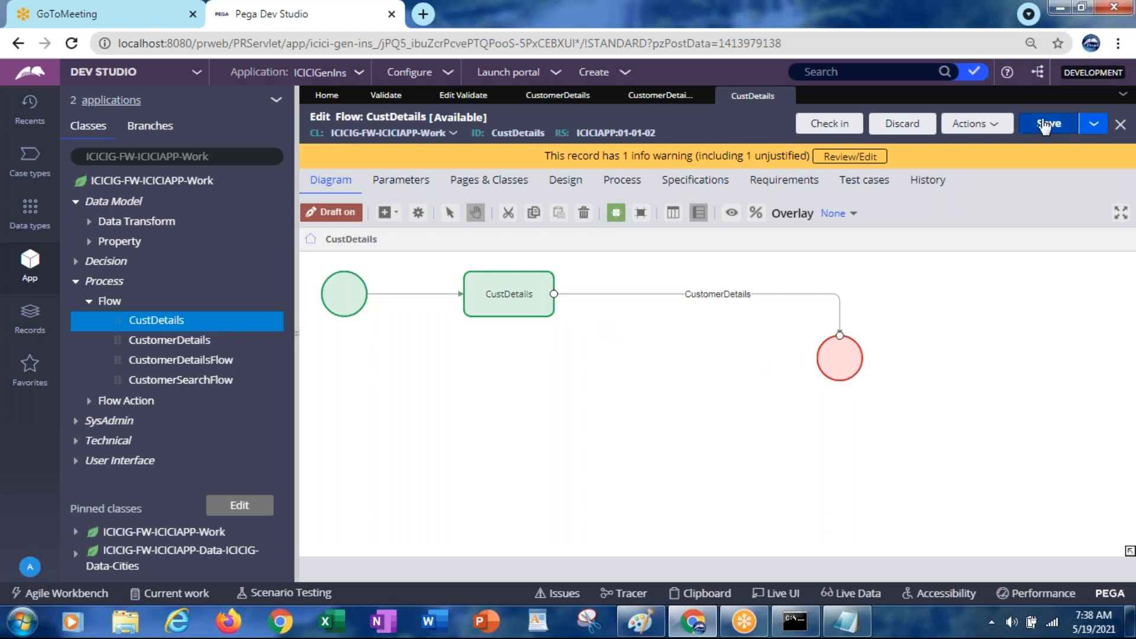
click(973, 124)
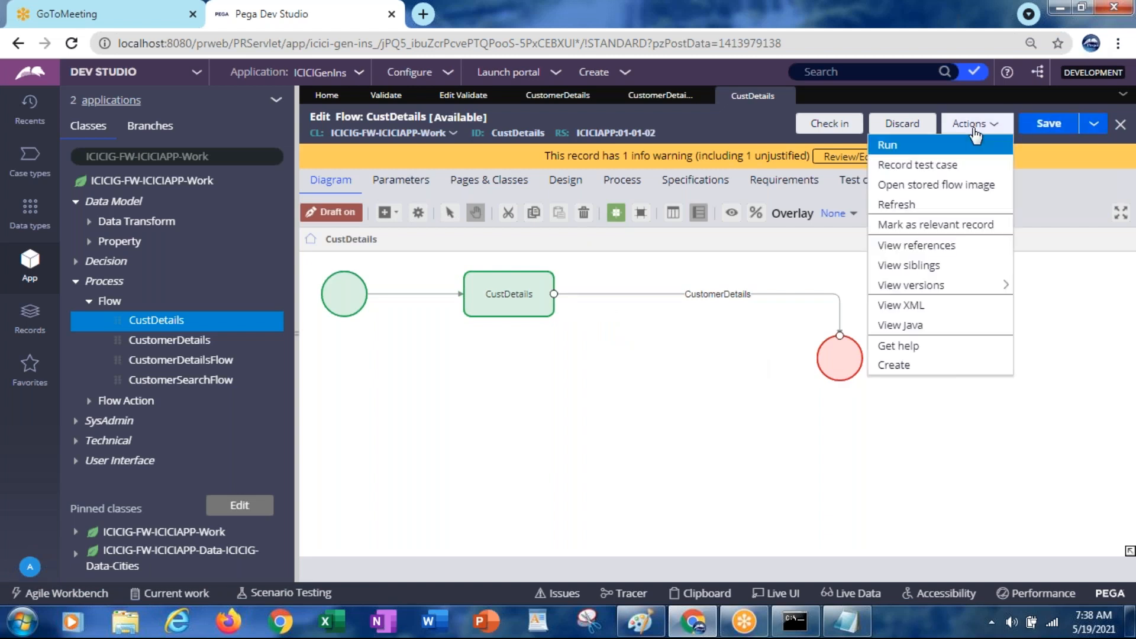
click(884, 147)
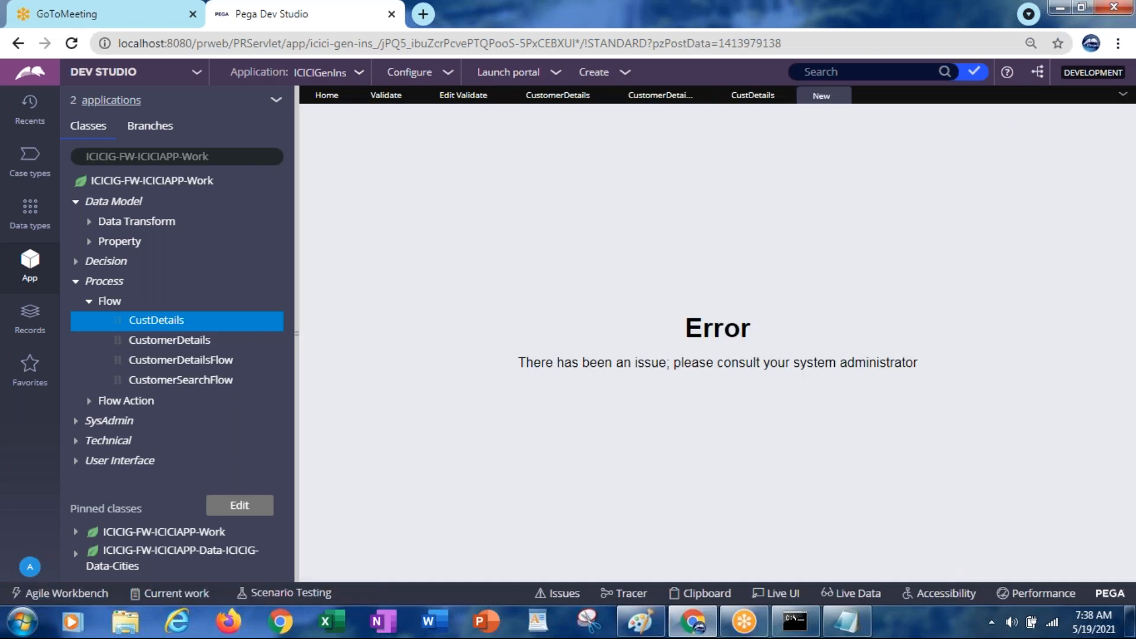
click(843, 95)
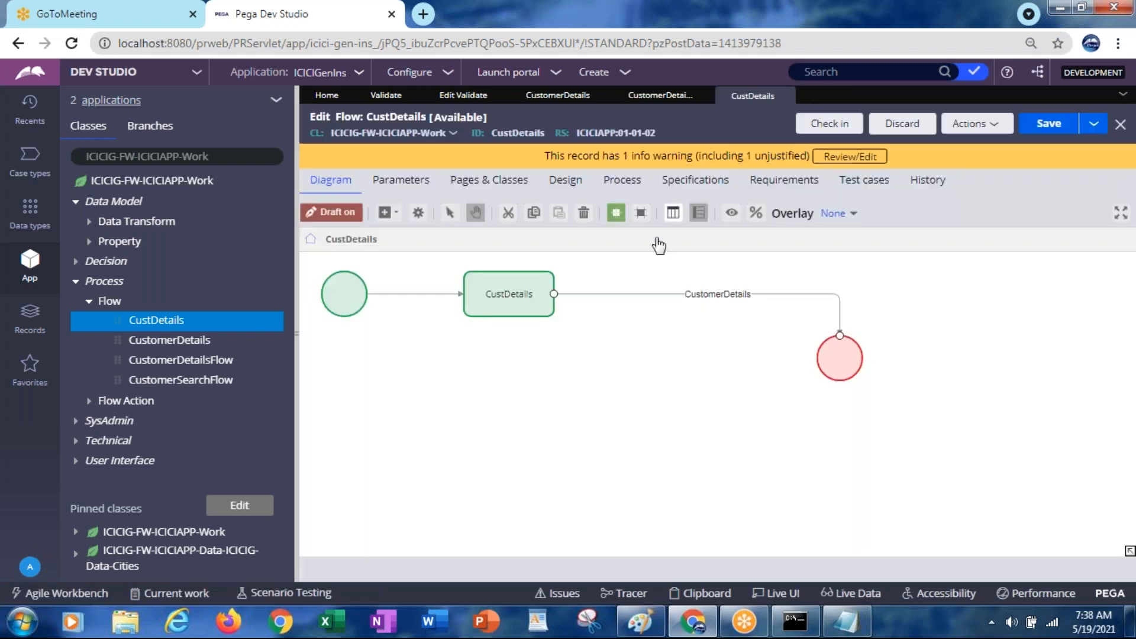
Open the CustDetailsSec section through the CustomerDetails connector's CustomerDetailsFA flow action
double_click(694, 301)
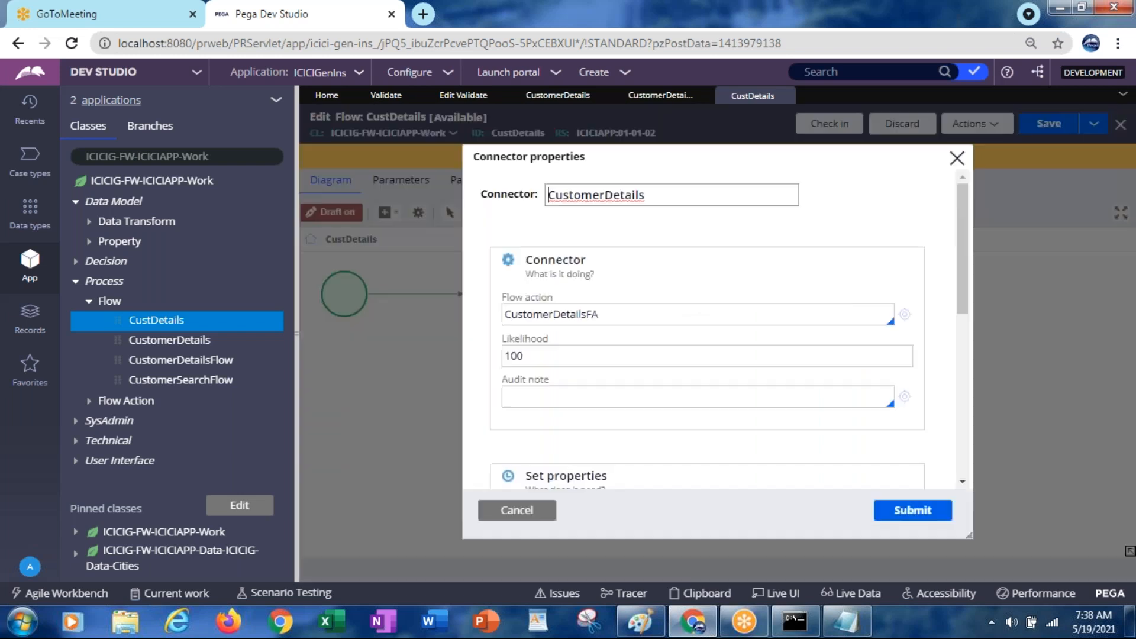
click(905, 318)
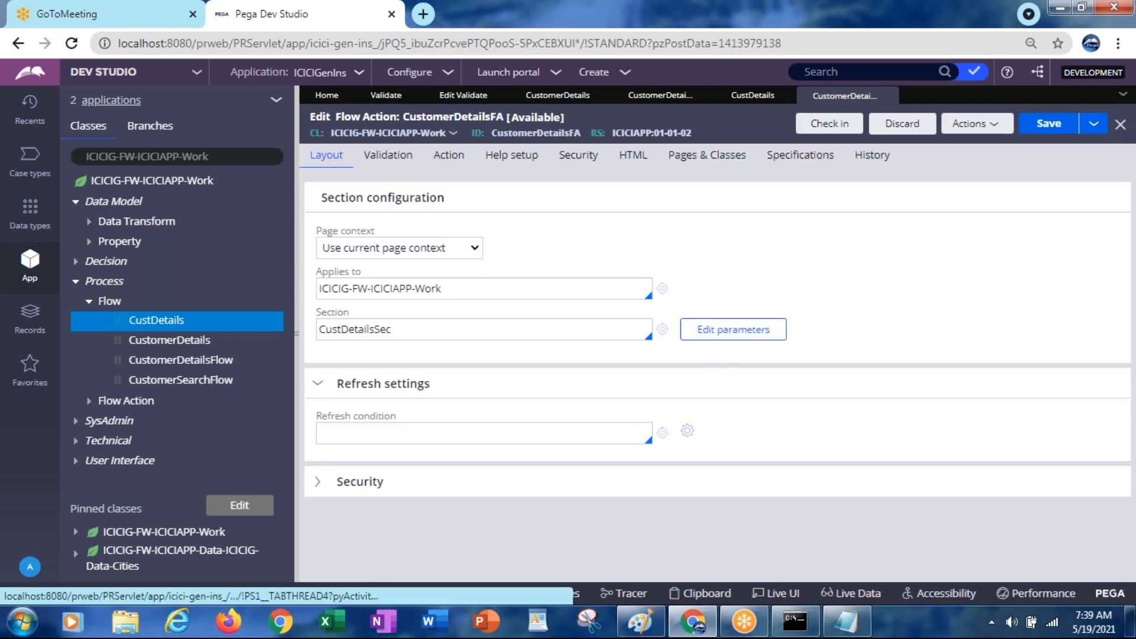
click(662, 329)
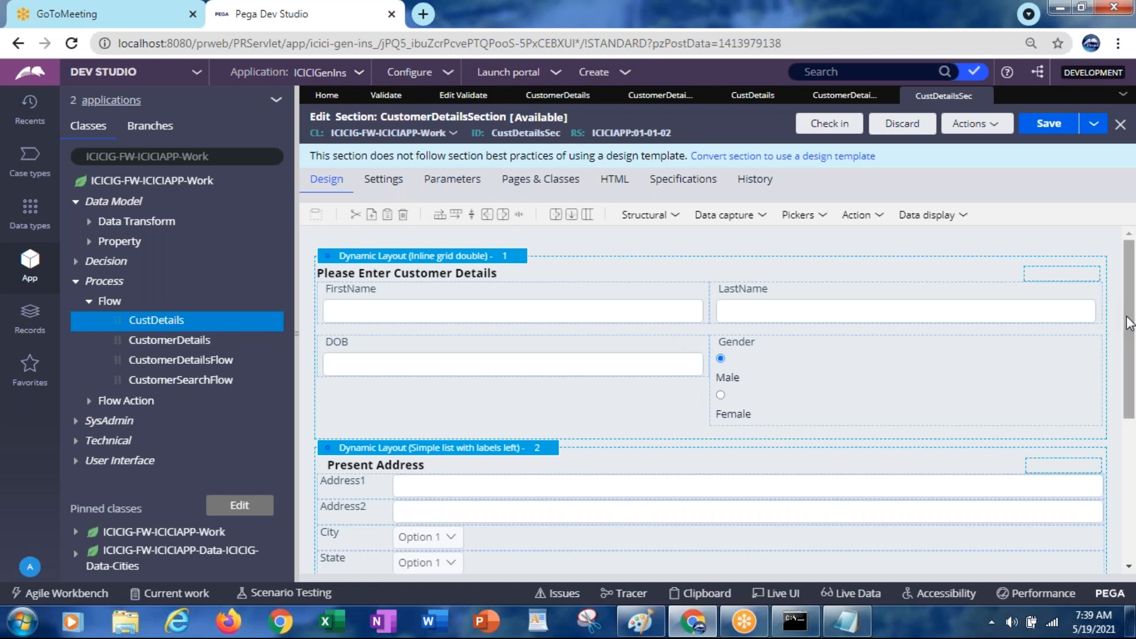
Preview the CustDetailsSec customer details form, close it, and go back to CustomerDetailsFA
scroll(1121, 334, down, 1)
scroll(1088, 429, down, 4)
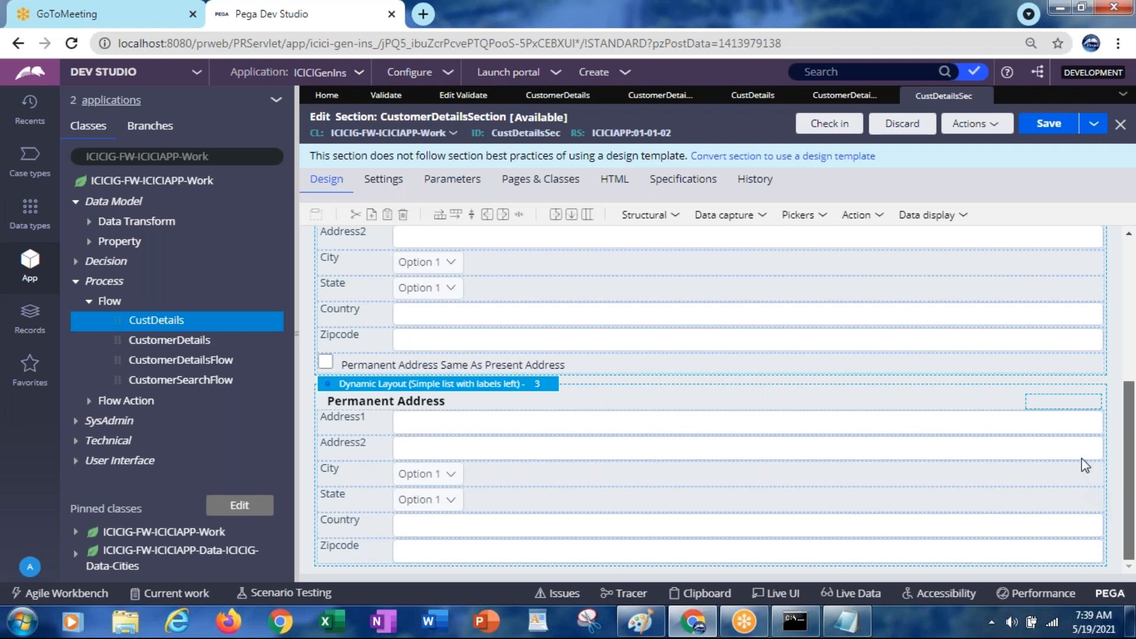
scroll(1081, 439, up, 5)
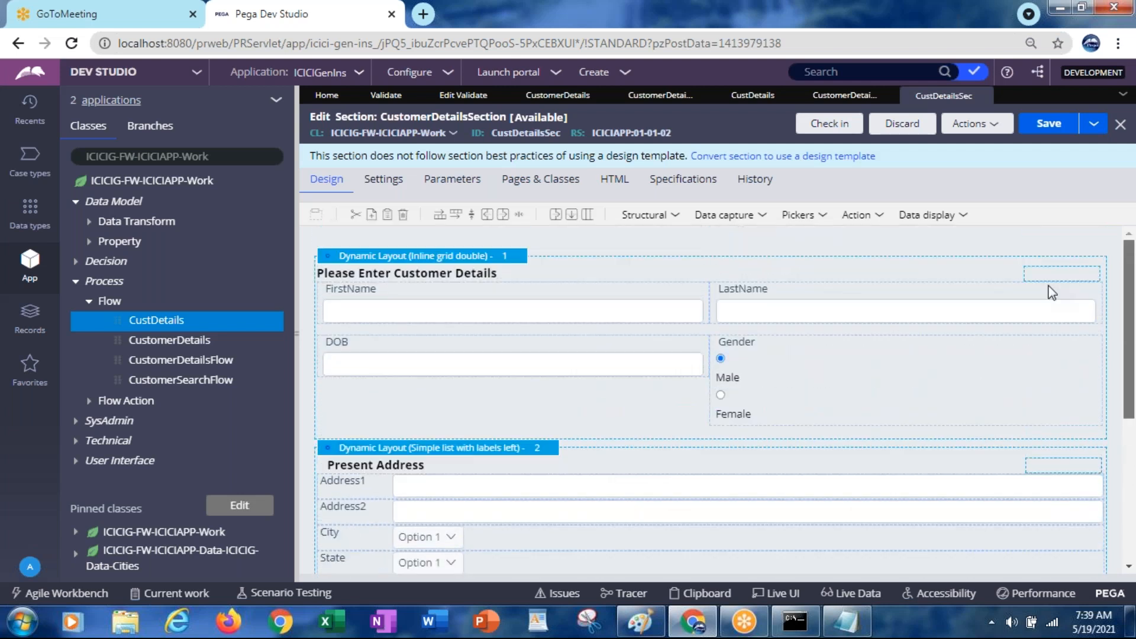
click(963, 125)
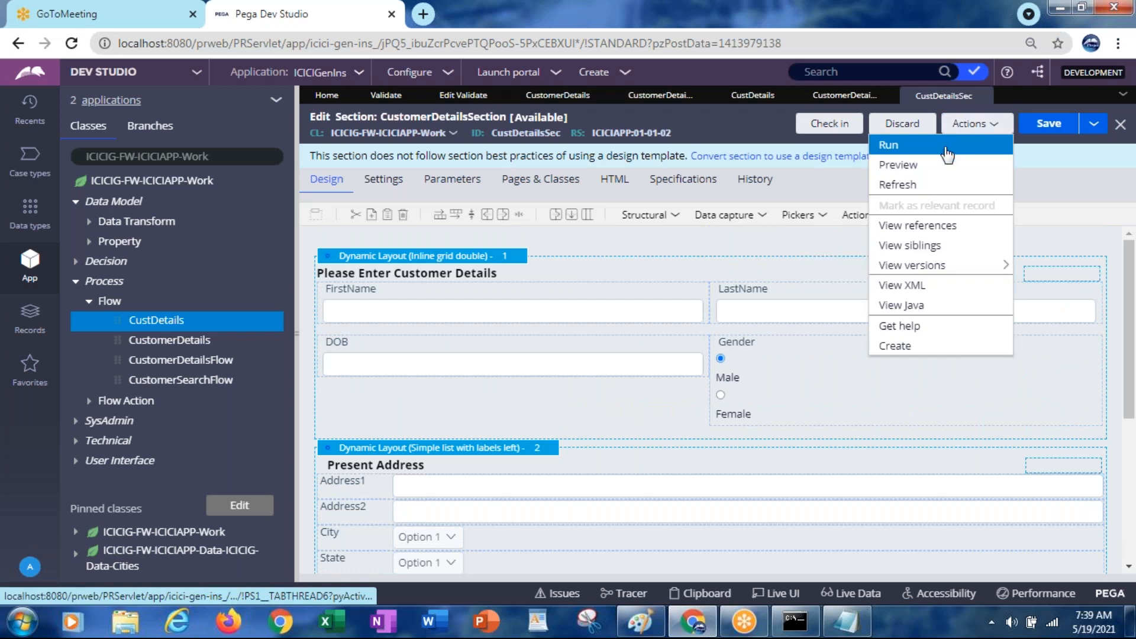
click(911, 165)
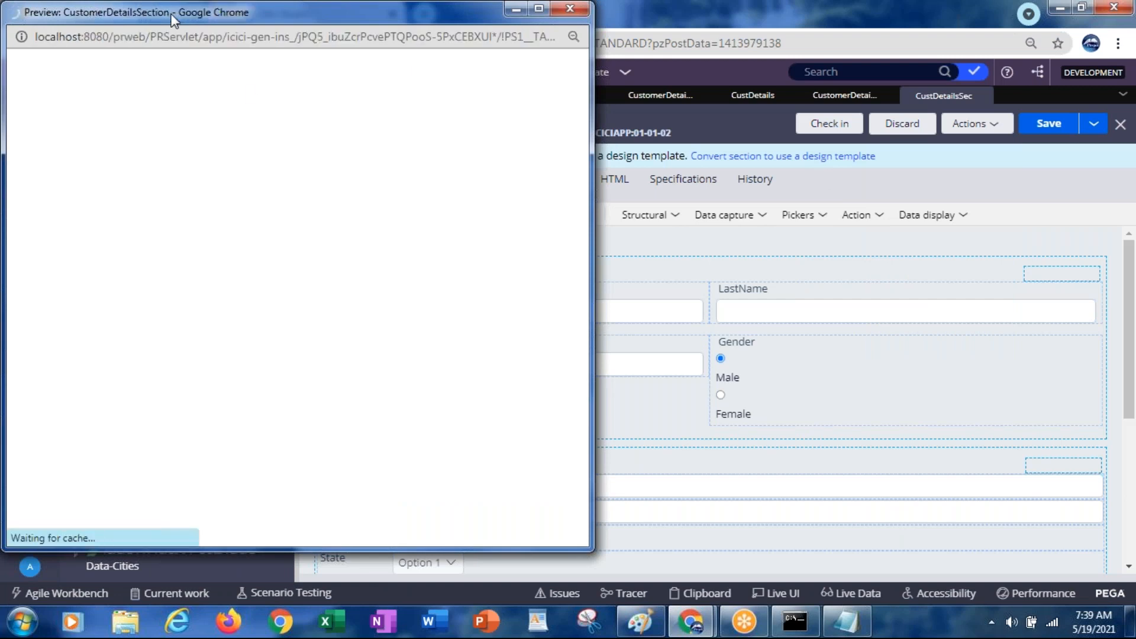
drag(174, 20, 520, 341)
drag(591, 485, 475, 184)
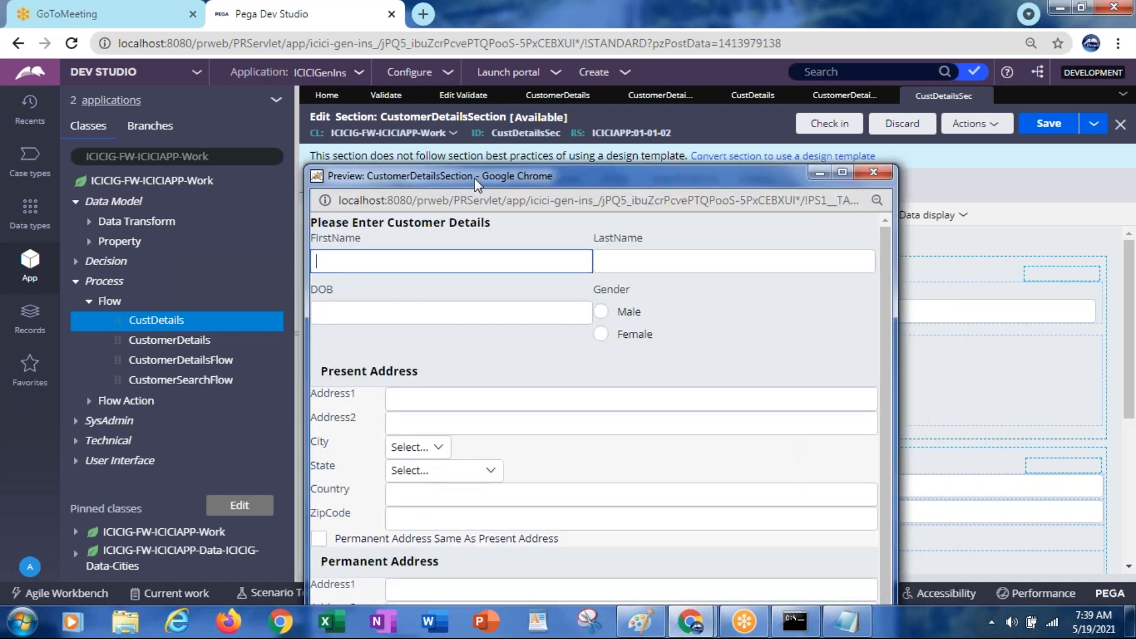
click(881, 176)
click(831, 100)
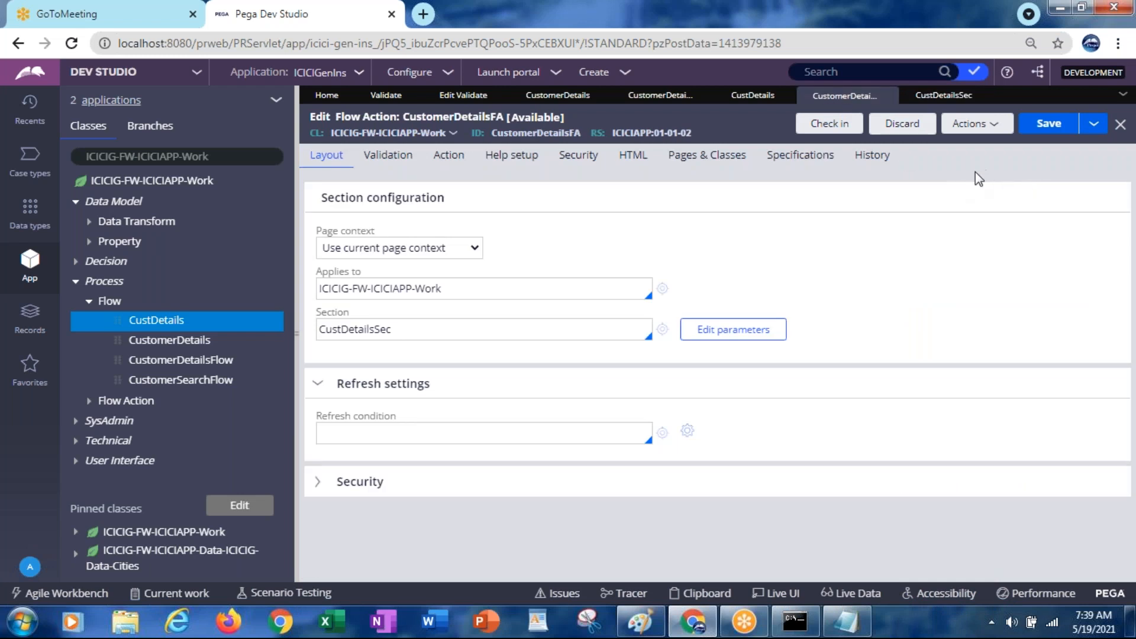
Run CustomerDetailsFA with Reset and Execute, check the customer form, then close both test windows
click(959, 136)
click(908, 154)
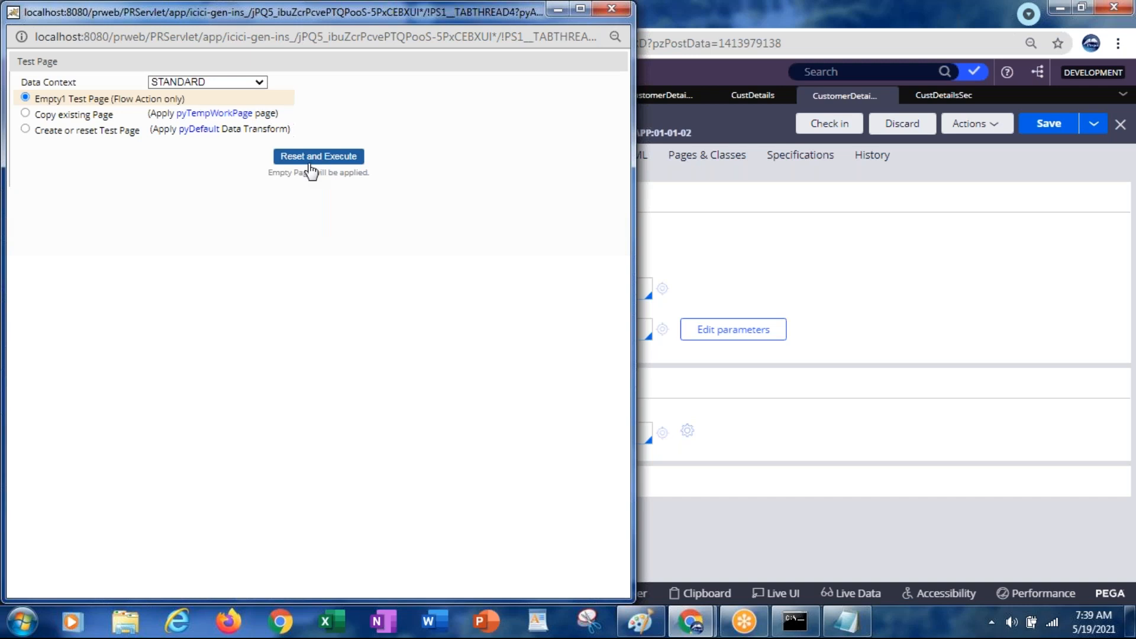
click(307, 159)
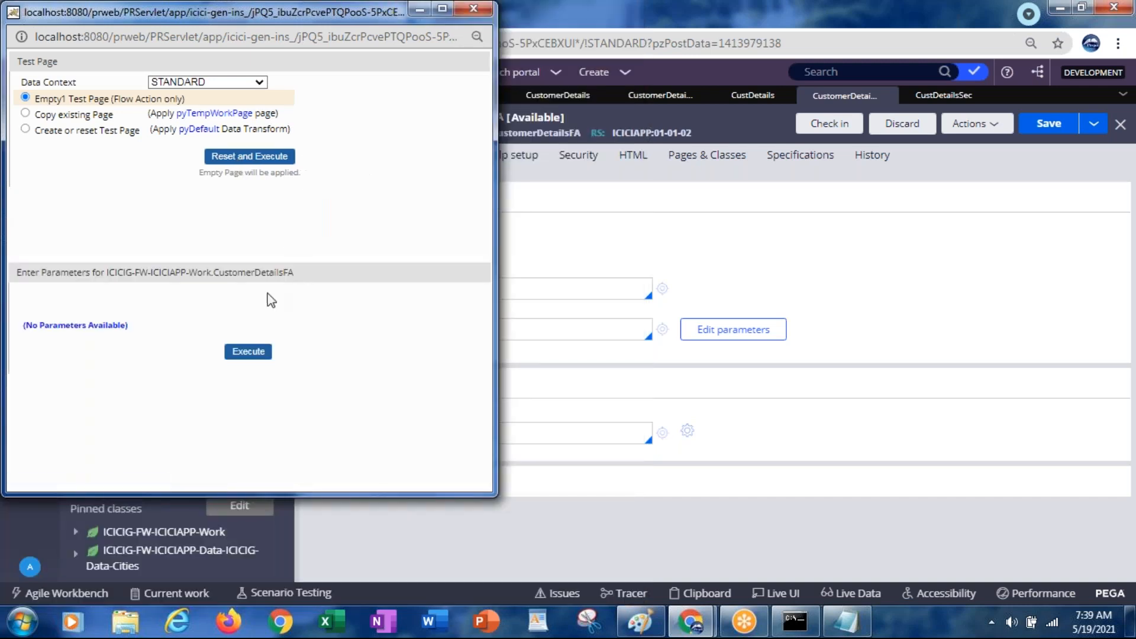
click(261, 353)
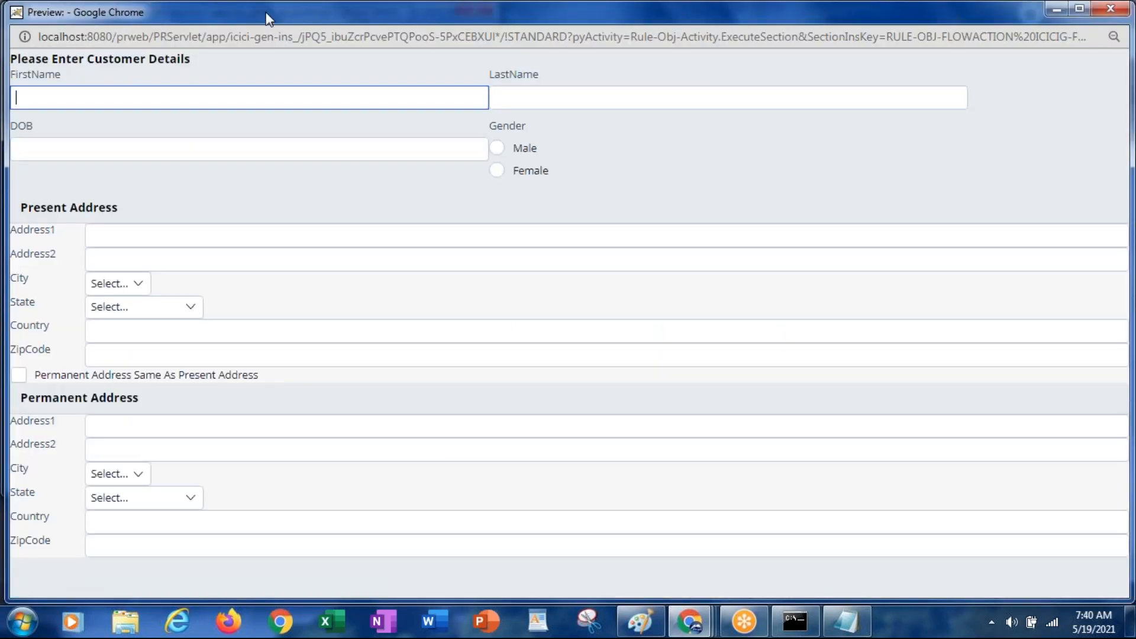
drag(268, 18, 254, 188)
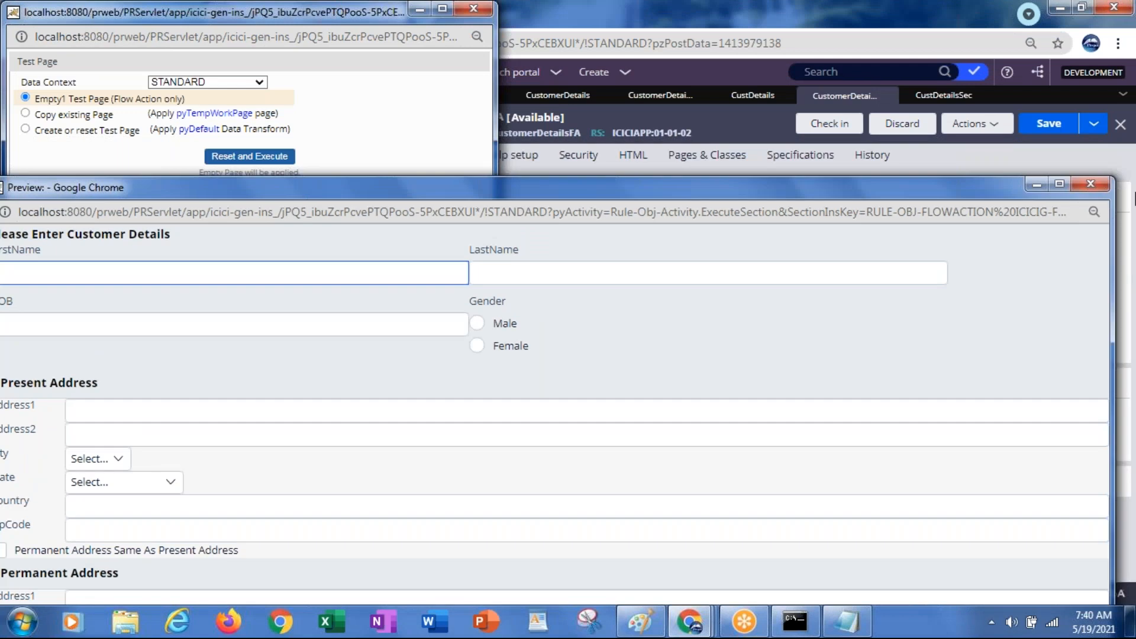
click(1099, 183)
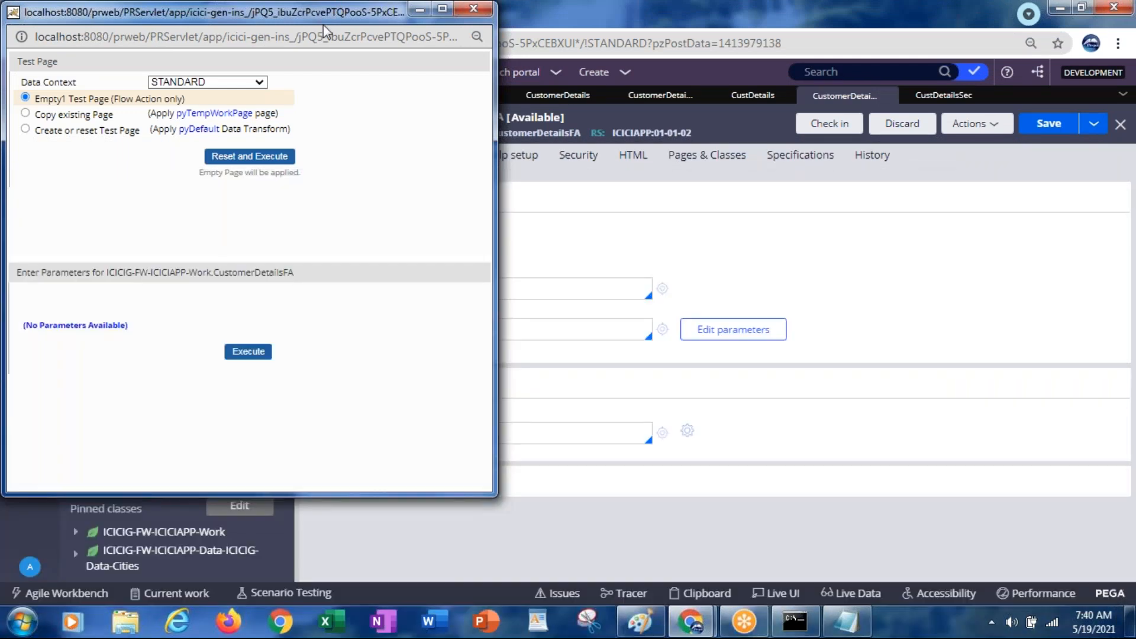
drag(303, 10, 299, 140)
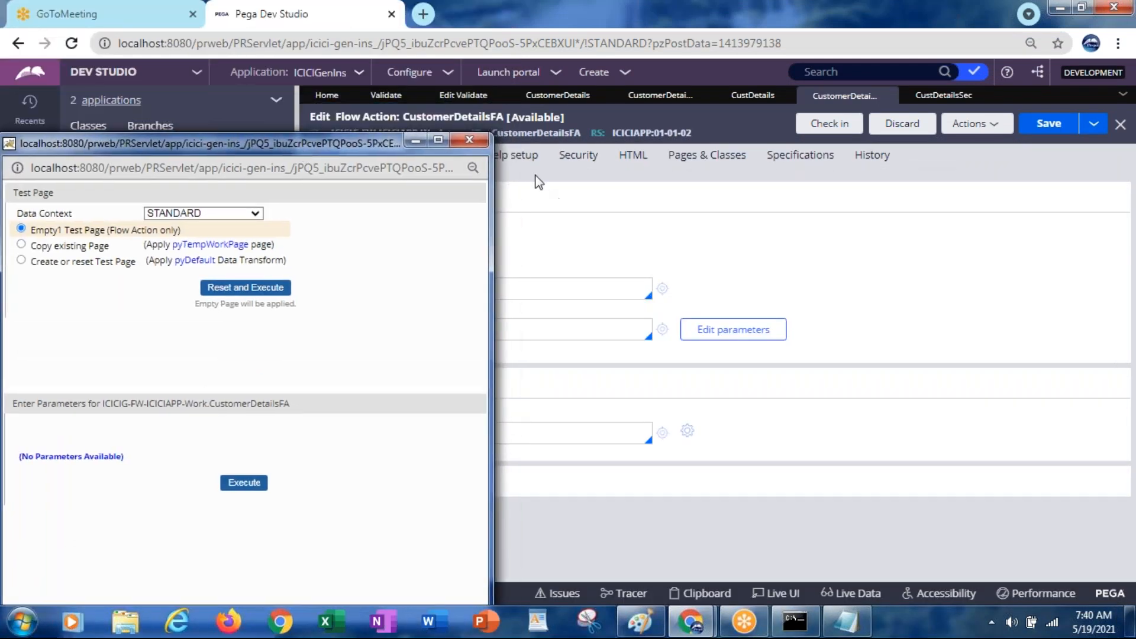
click(456, 137)
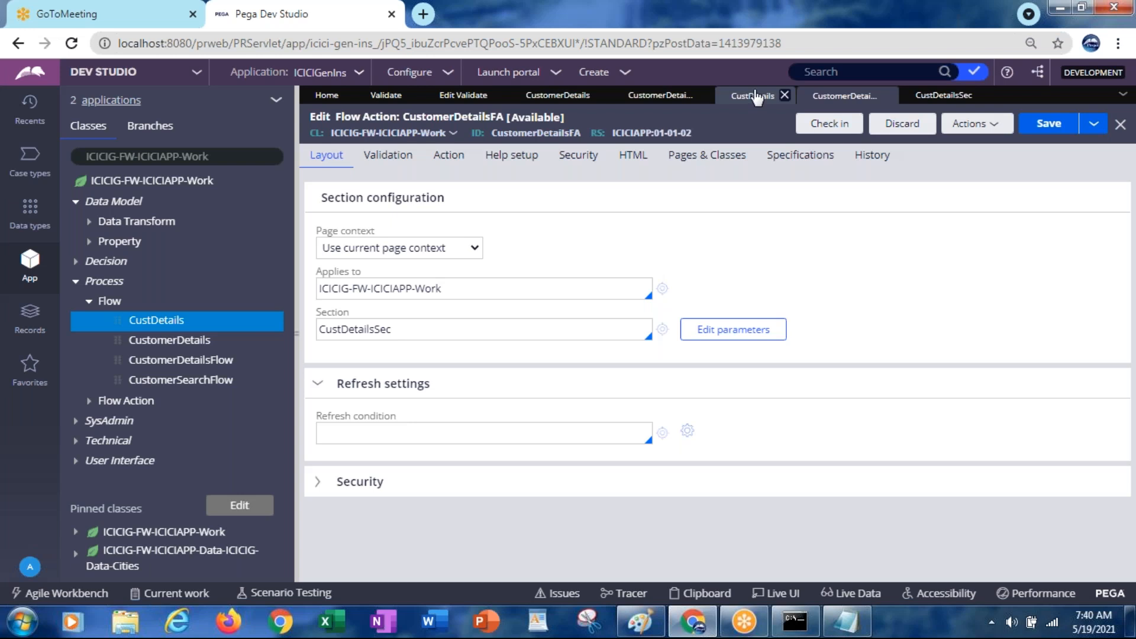
Enable 'Creates a new work object' in the CustDetails flow's Process settings and save
click(755, 97)
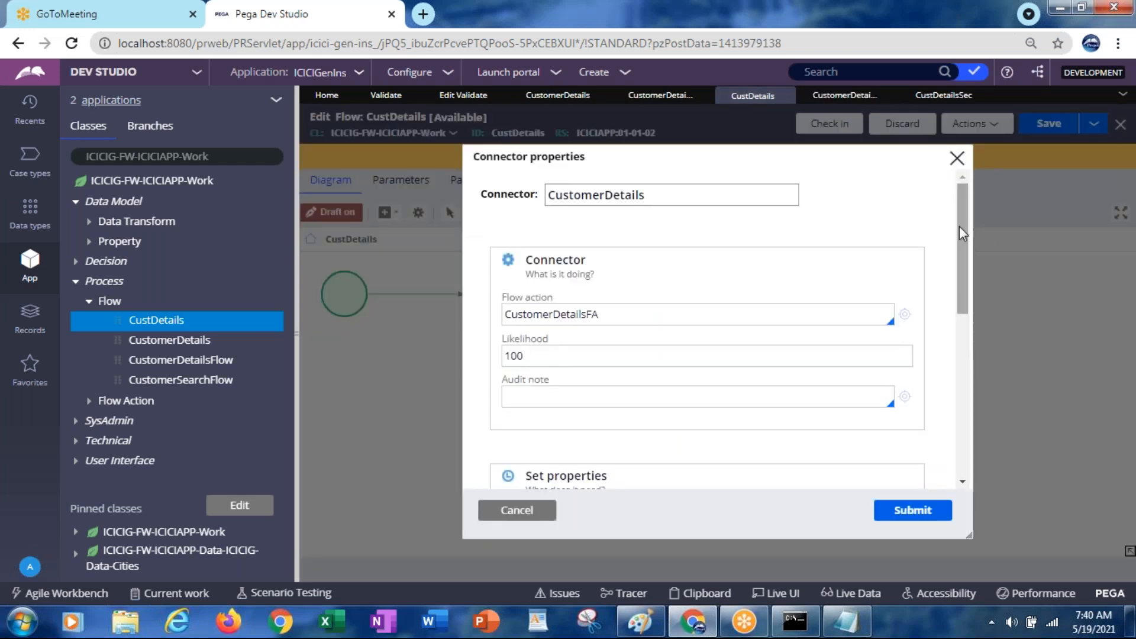
click(519, 511)
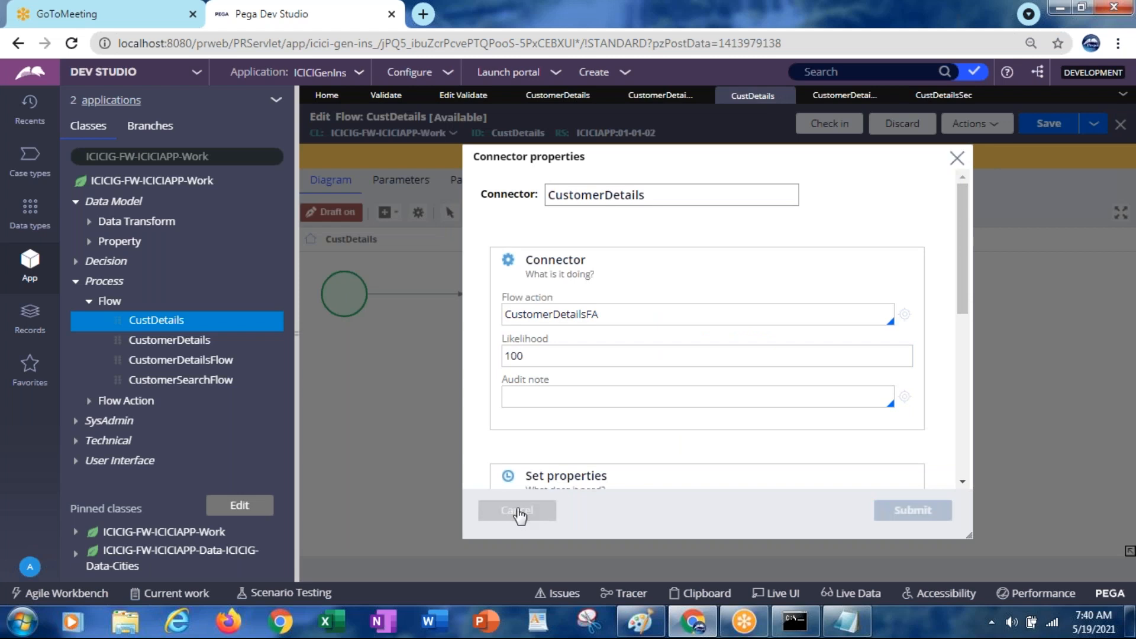
click(619, 188)
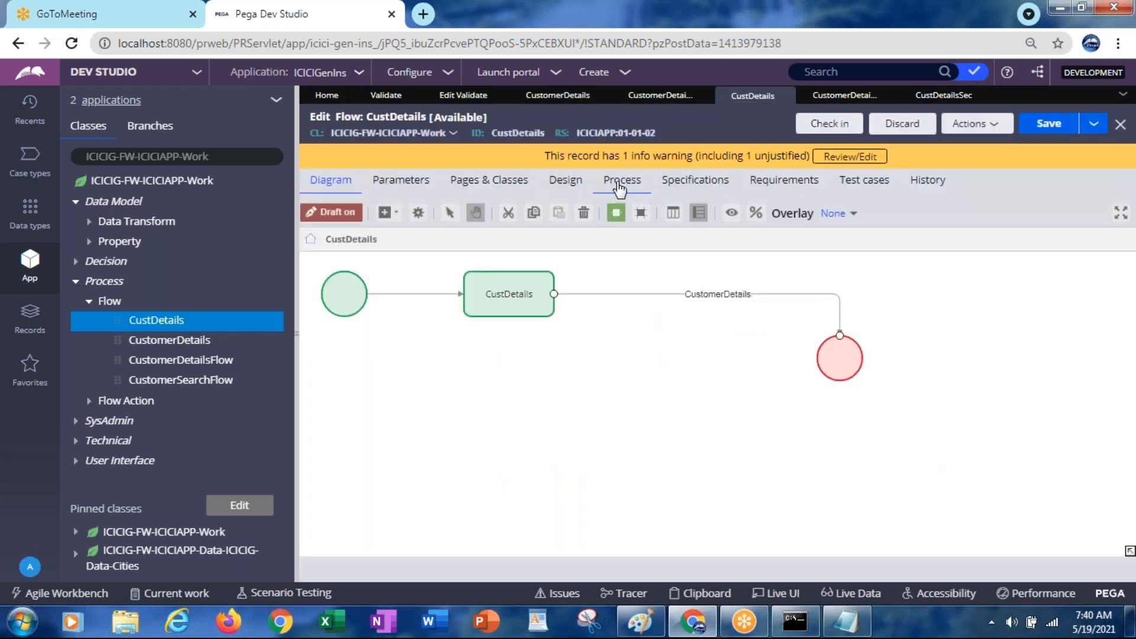
click(322, 316)
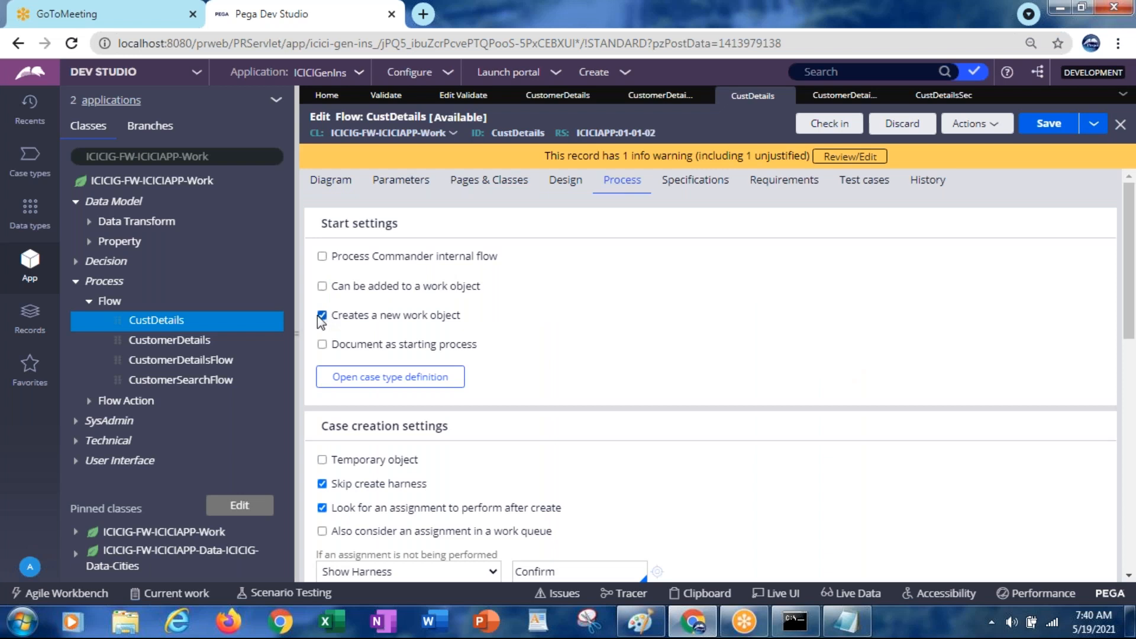
click(1045, 125)
Start the Tracer and close the error tab from the latest CustDetails run
click(971, 127)
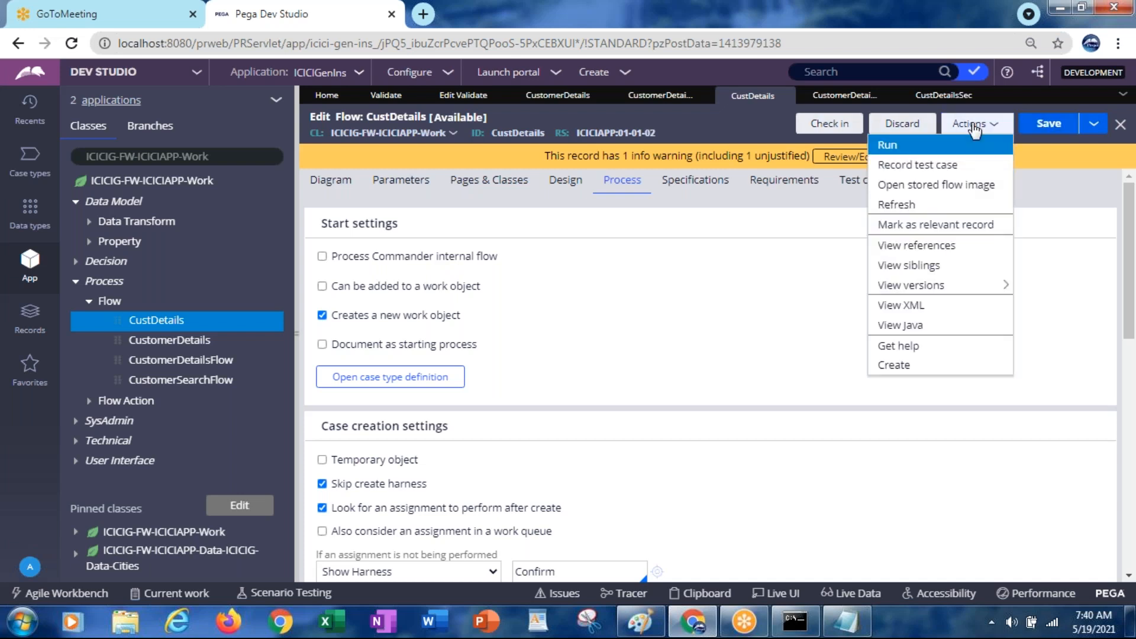
click(892, 148)
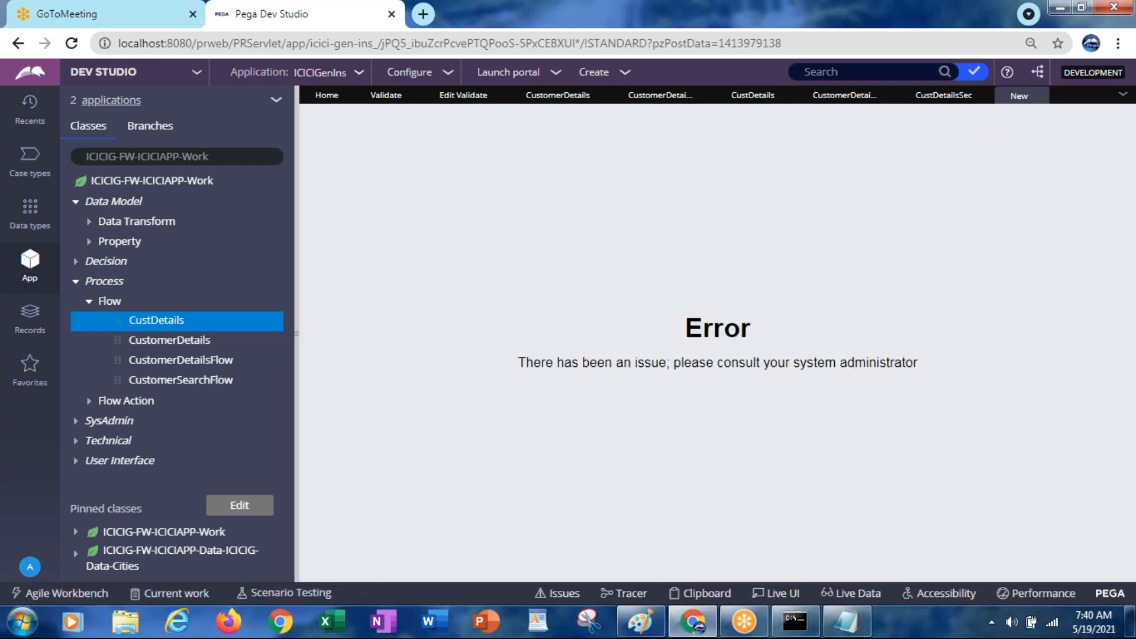
click(628, 596)
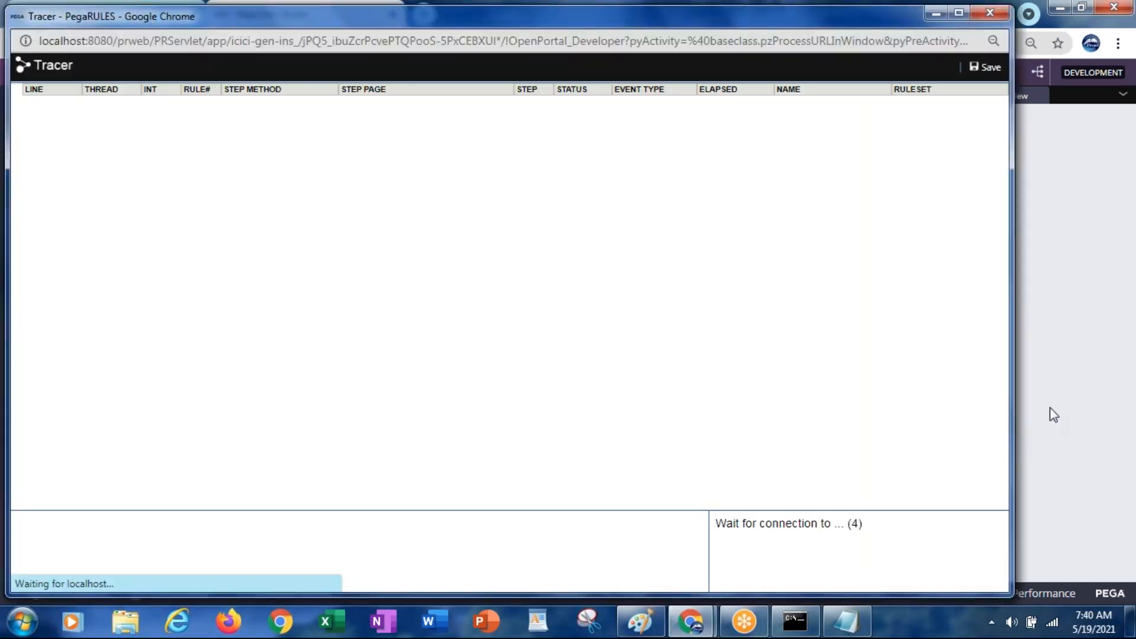
click(1052, 414)
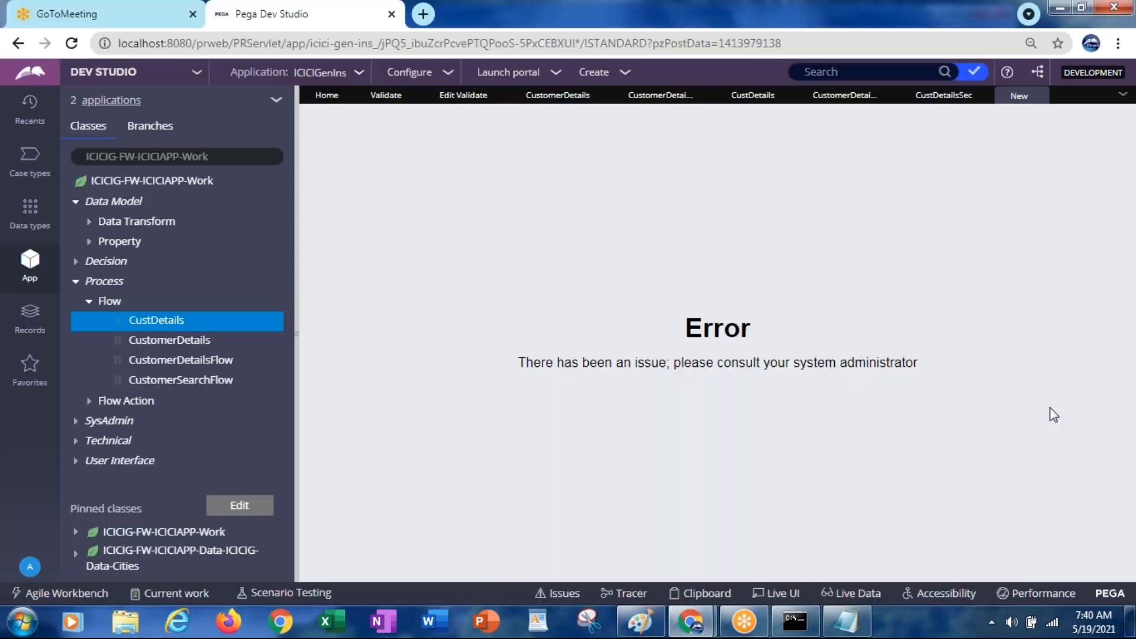
click(1038, 96)
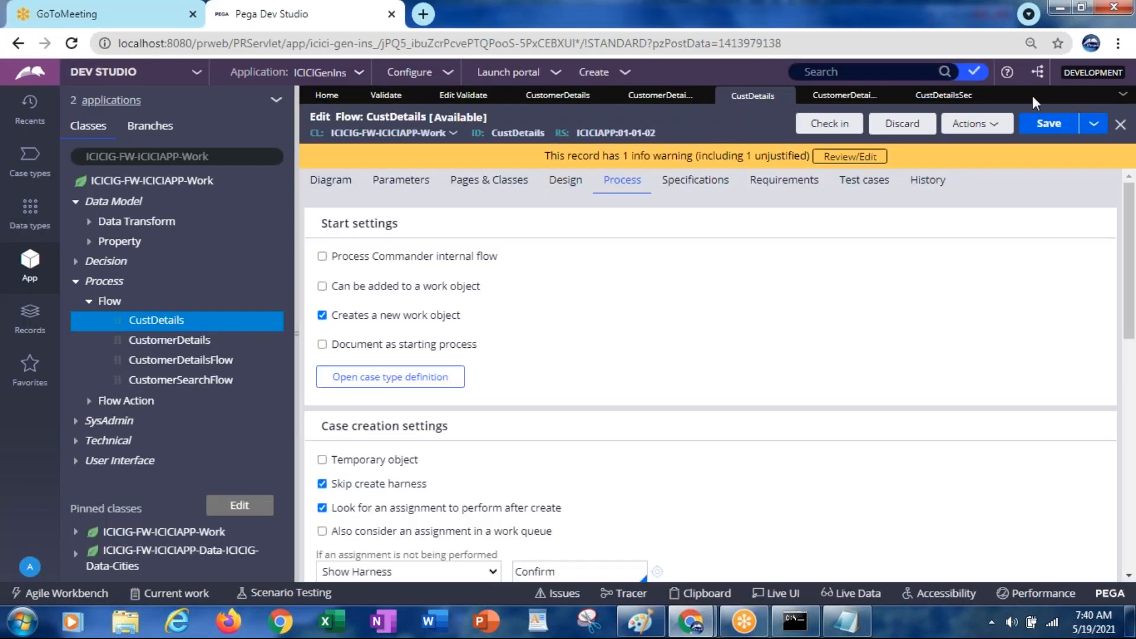
Rerun the CustDetails flow and switch to the Tracer window to capture it
click(963, 134)
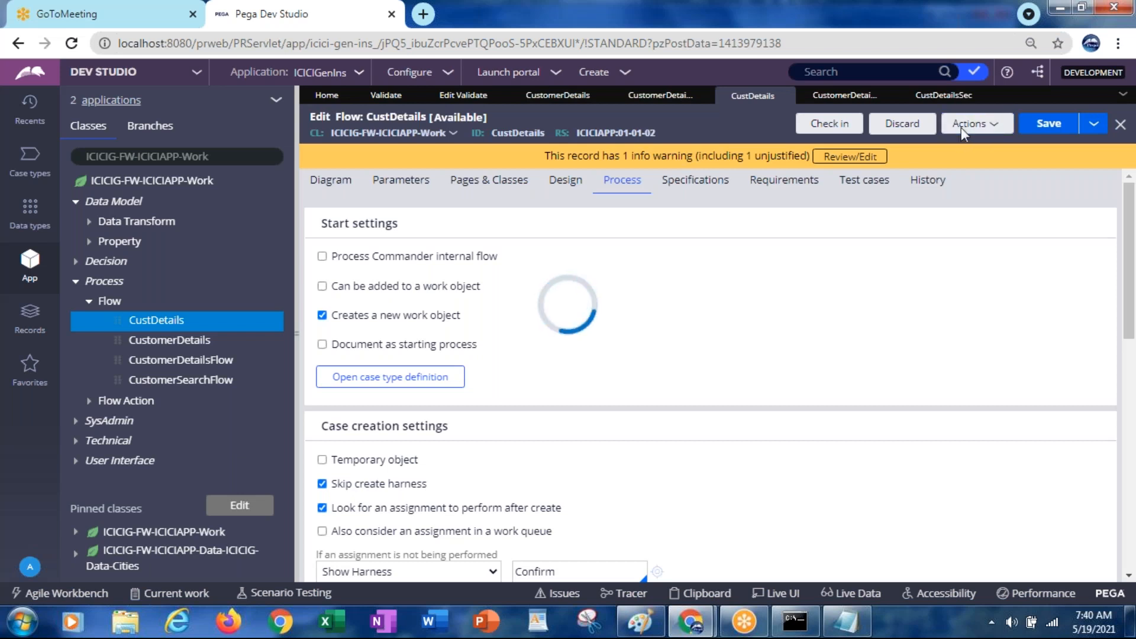
click(975, 123)
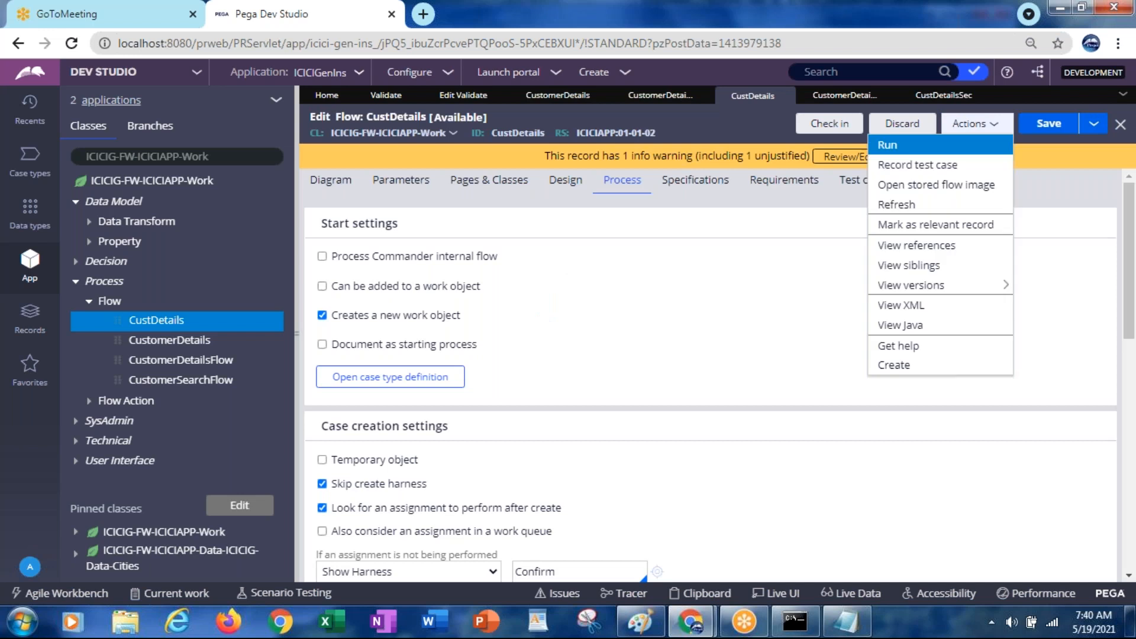
click(961, 129)
click(961, 129)
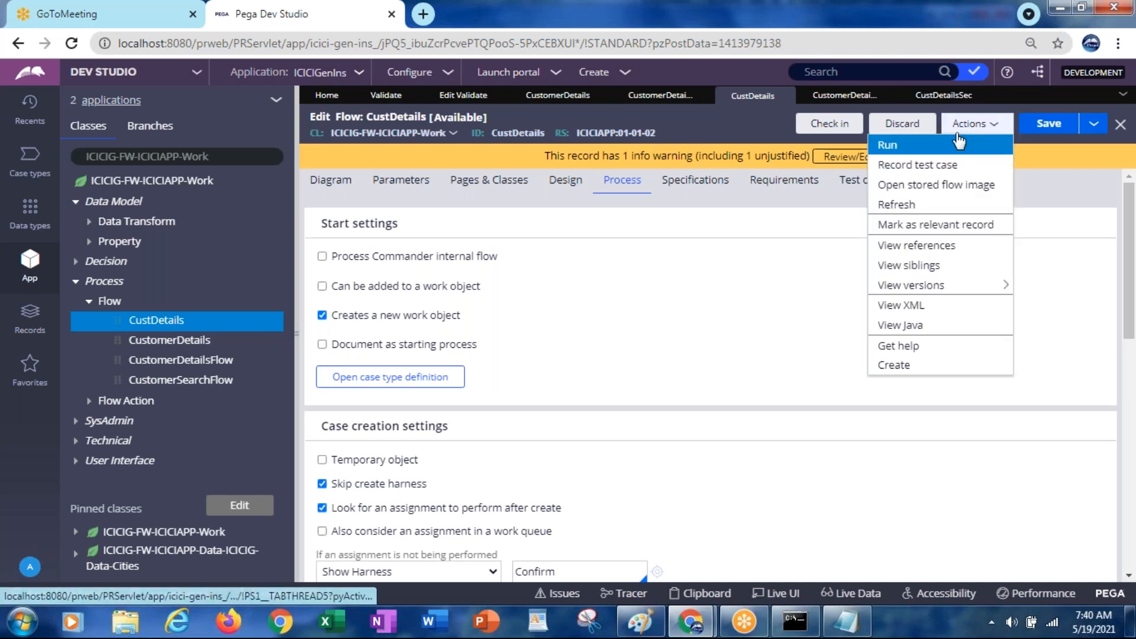
click(903, 148)
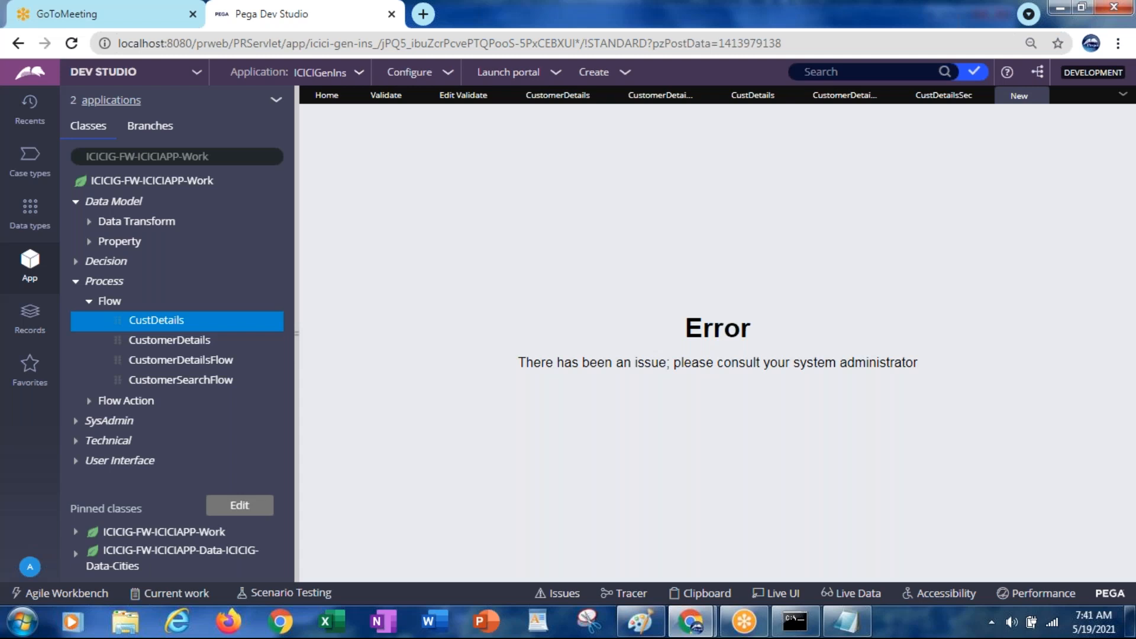
key(alt+Tab)
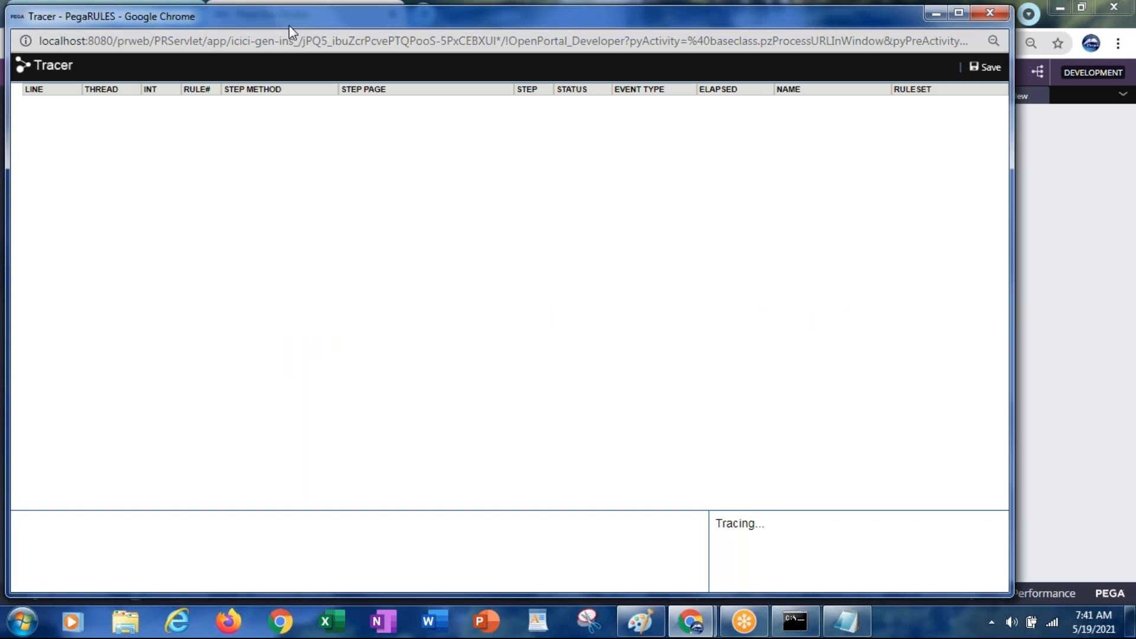
Maximize the Tracer window and pause tracing to freeze the captured events
drag(287, 24, 291, 125)
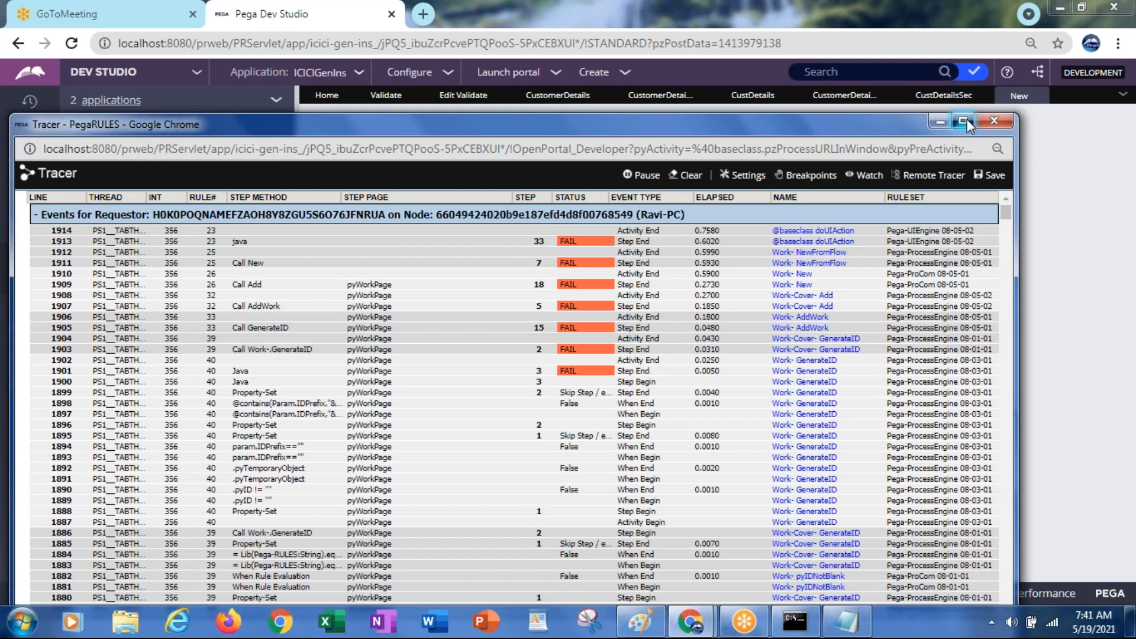
click(963, 121)
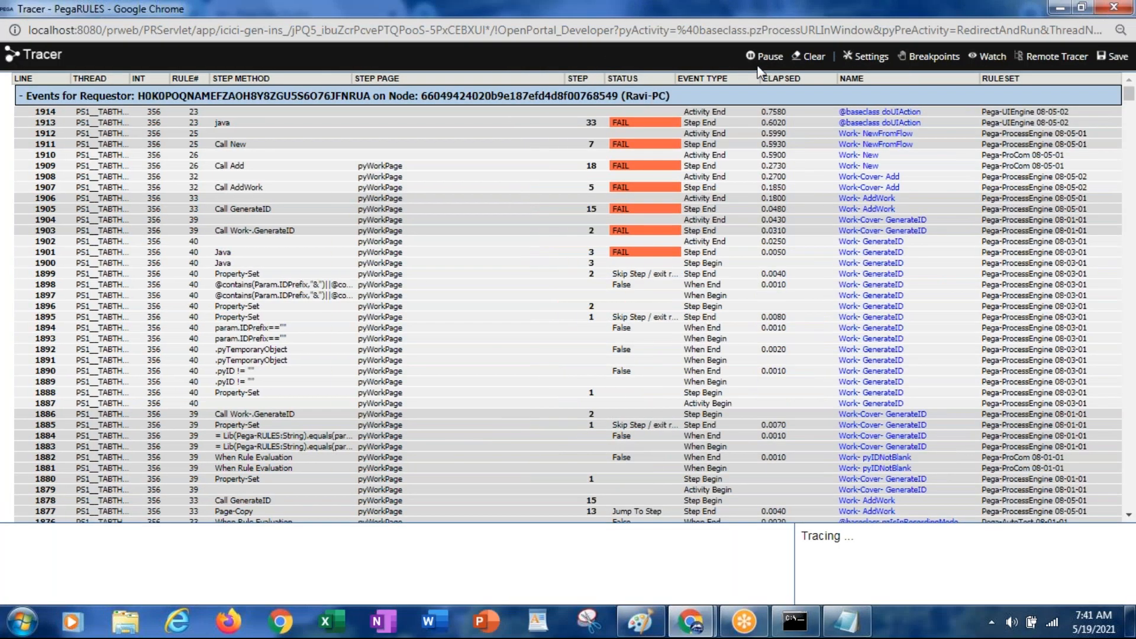
click(769, 57)
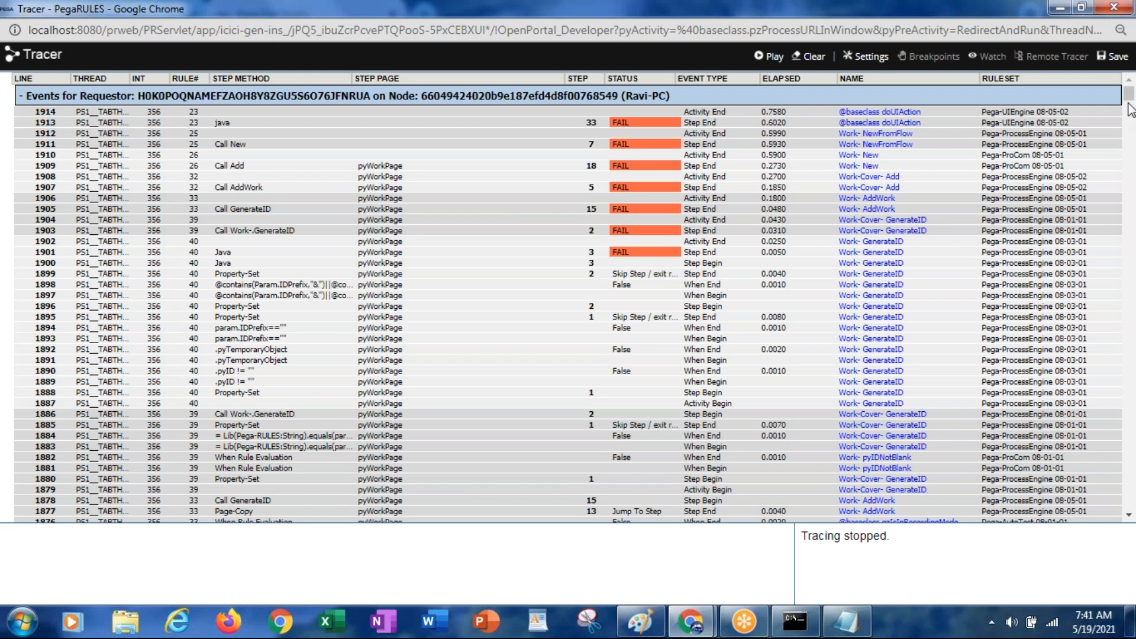
drag(1129, 97, 1092, 88)
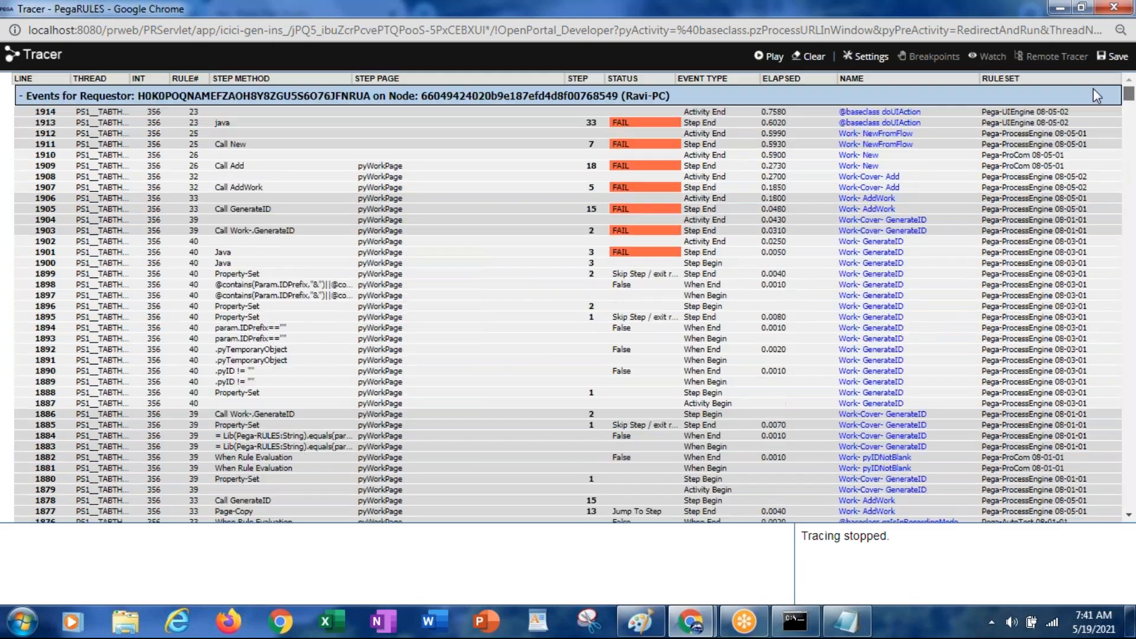
Inspect failed GENERATEID step 1901 with its GenericDataStoreException, then return to Dev Studio
click(618, 255)
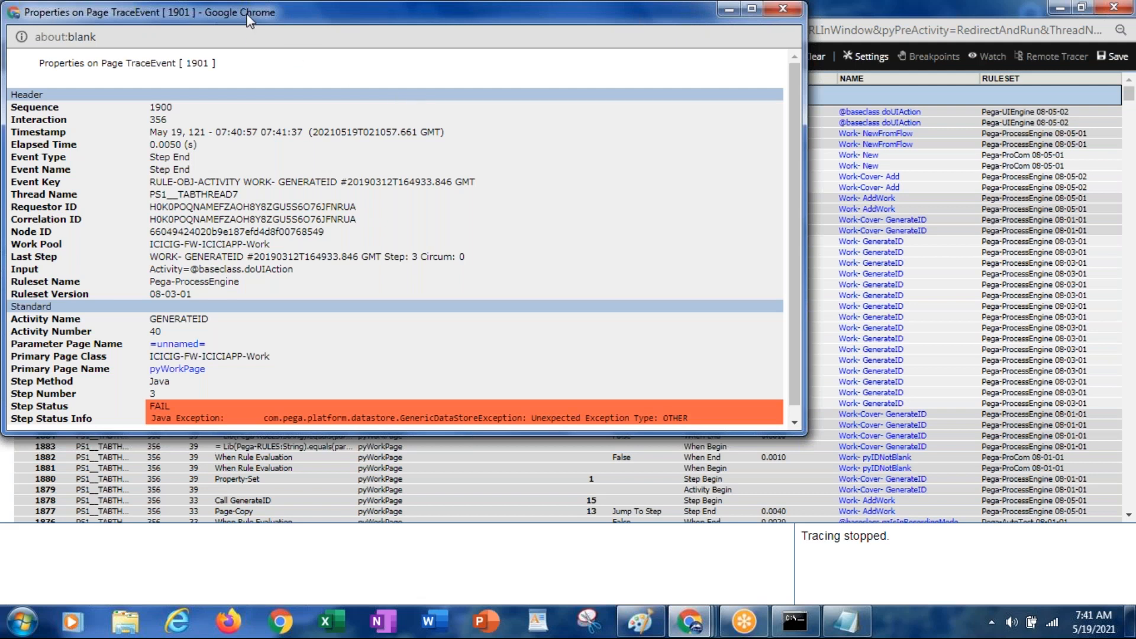
drag(250, 21, 219, 150)
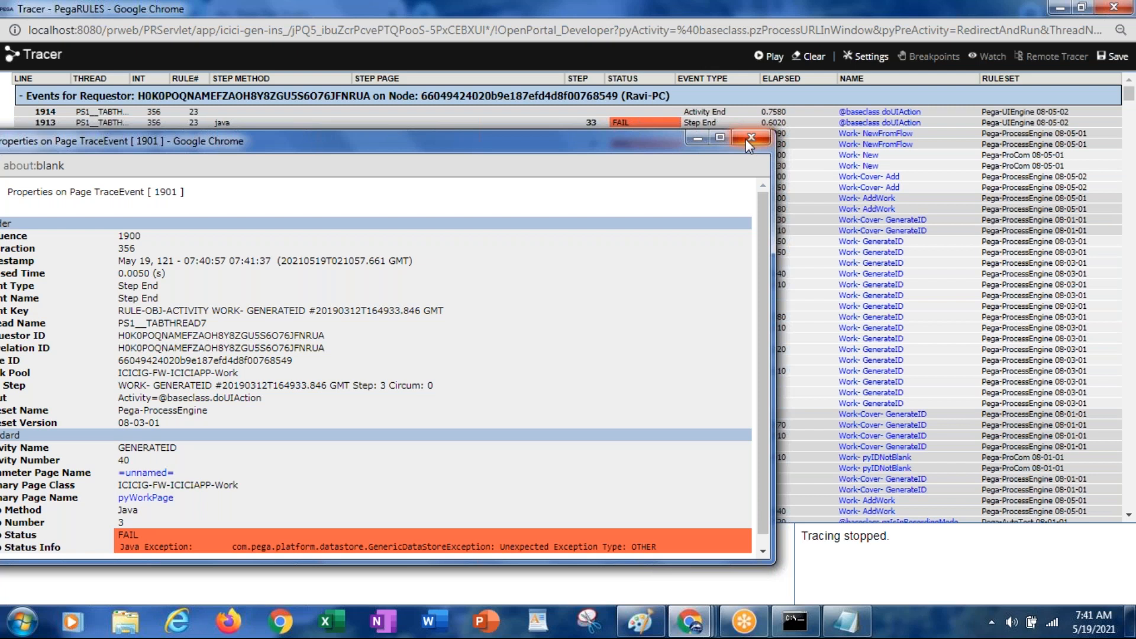
click(746, 138)
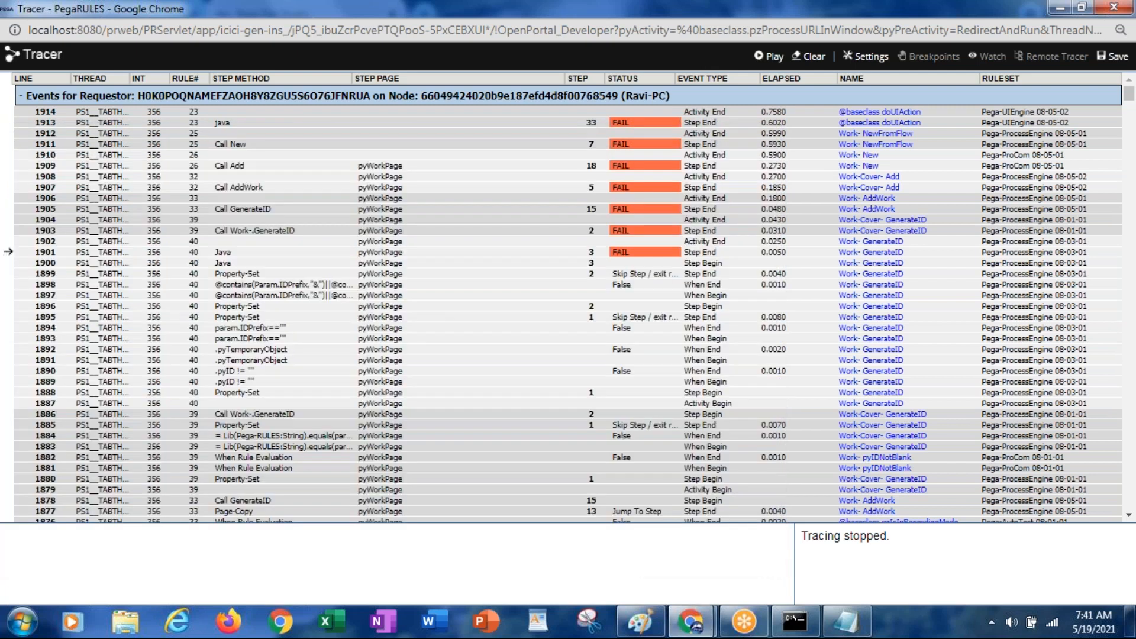
key(alt+Tab)
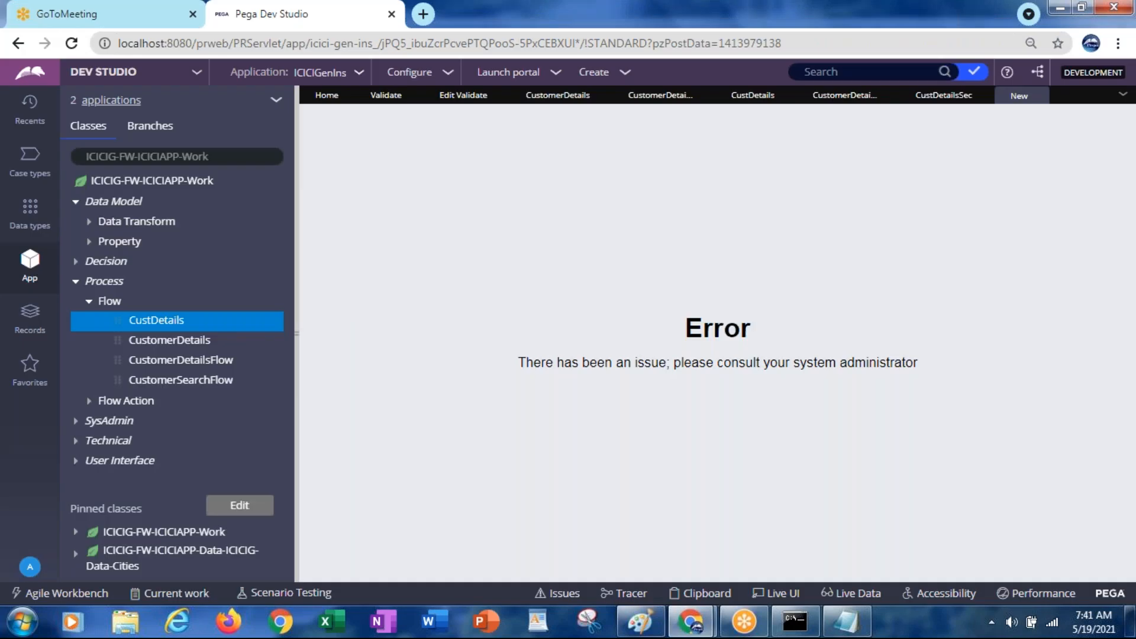
Change the CustomerDetails Work ID prefix to CD- in the ICICIGenIns application definition and save
click(359, 76)
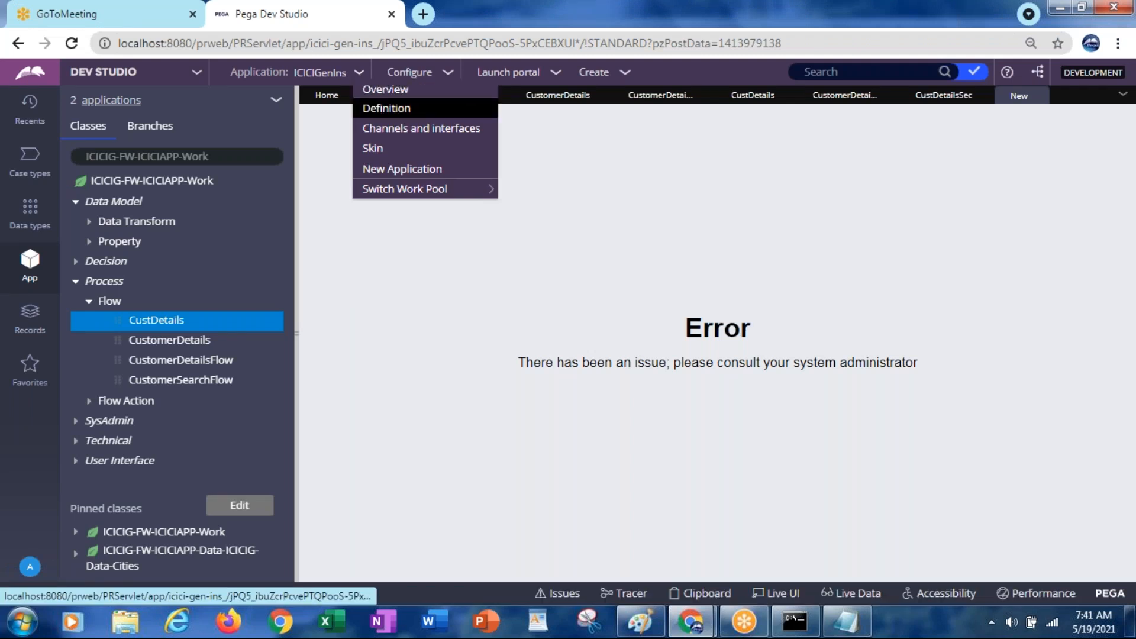
click(379, 110)
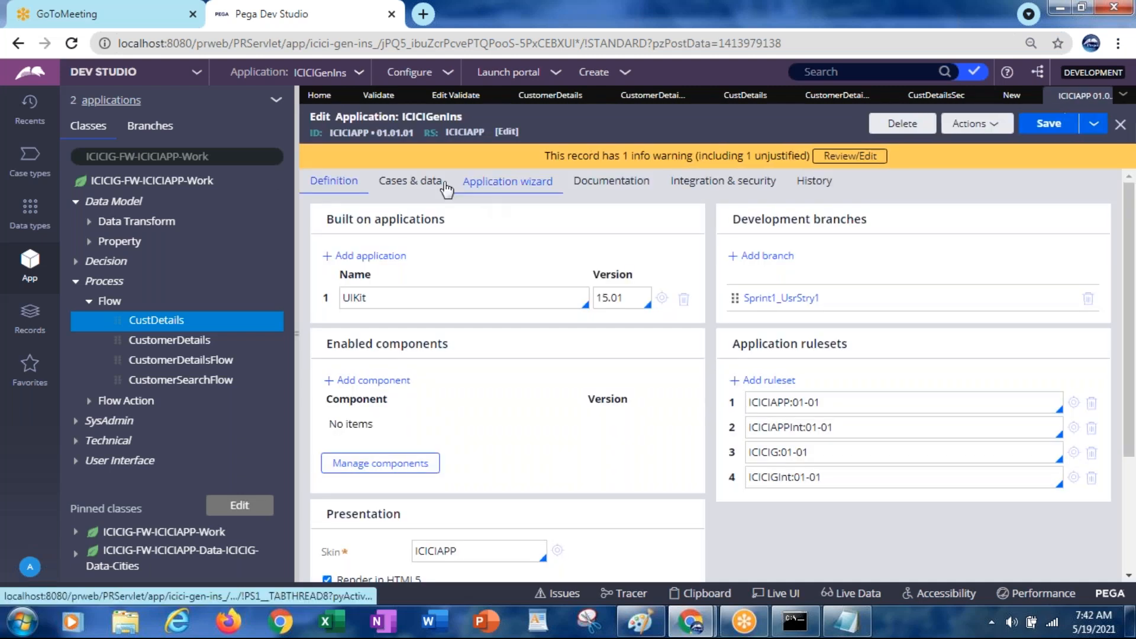
click(440, 184)
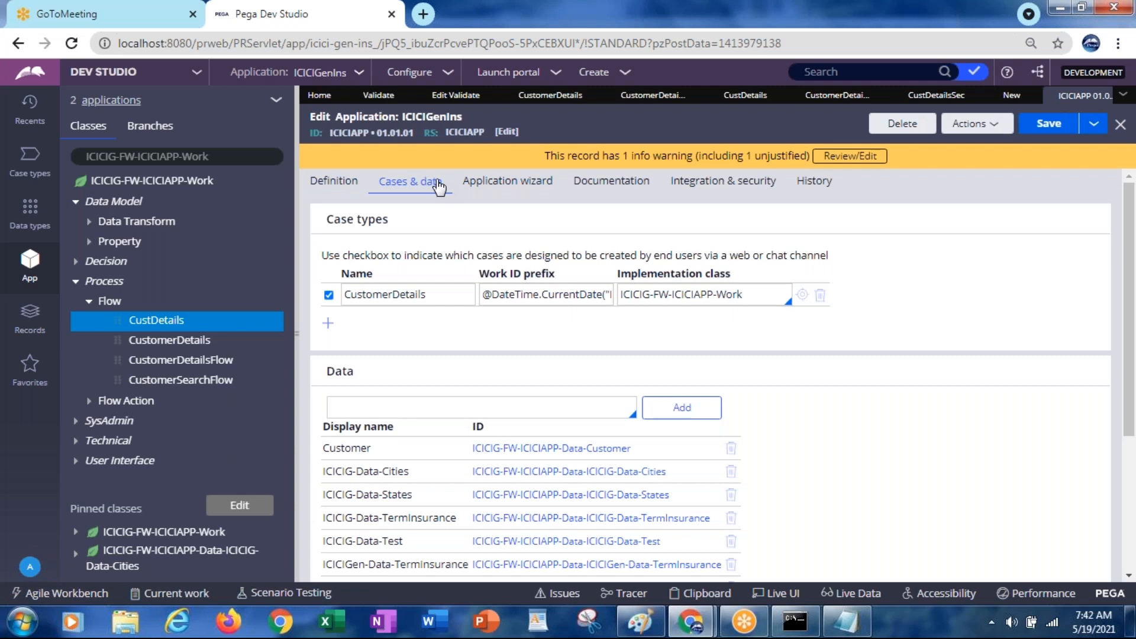
triple_click(555, 297)
key(BackSpace)
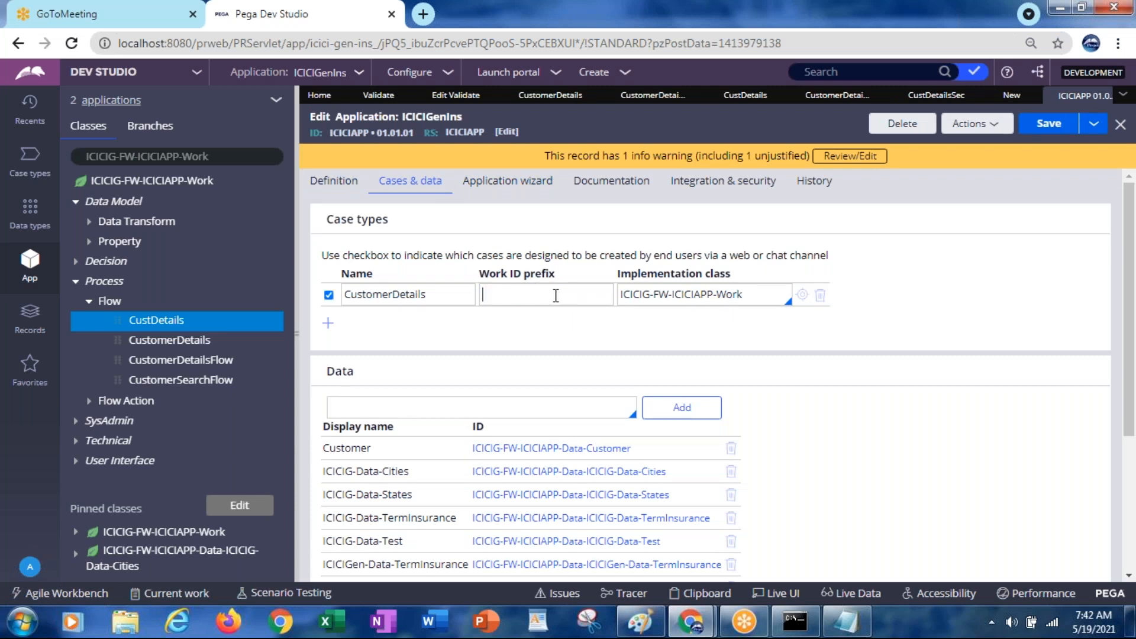
text(CD-)
click(1038, 127)
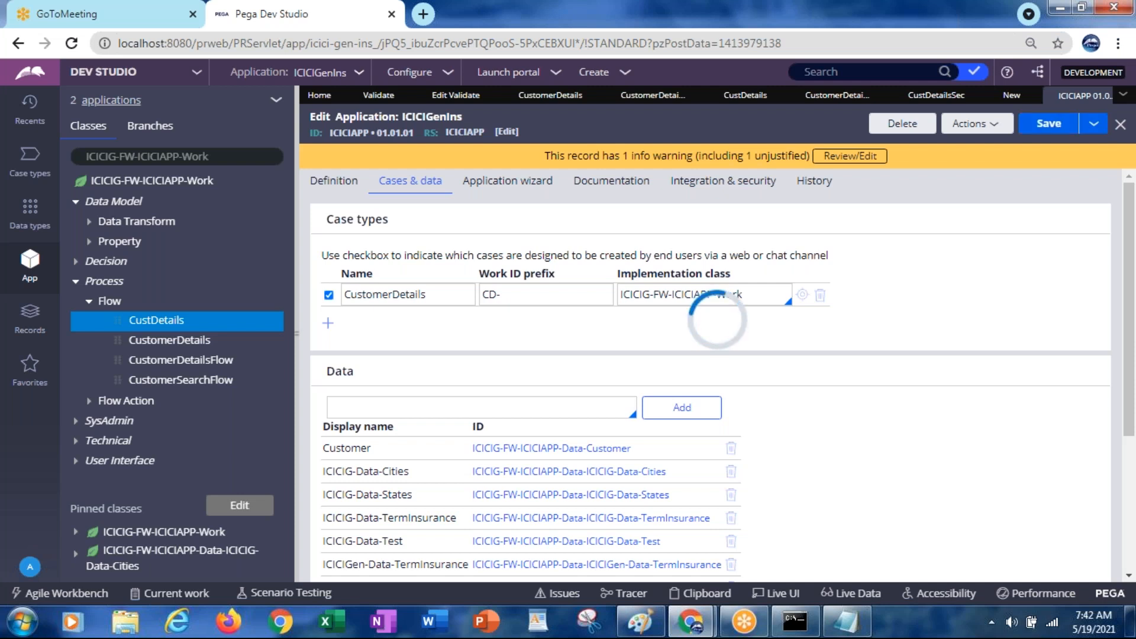
key(alt+Tab)
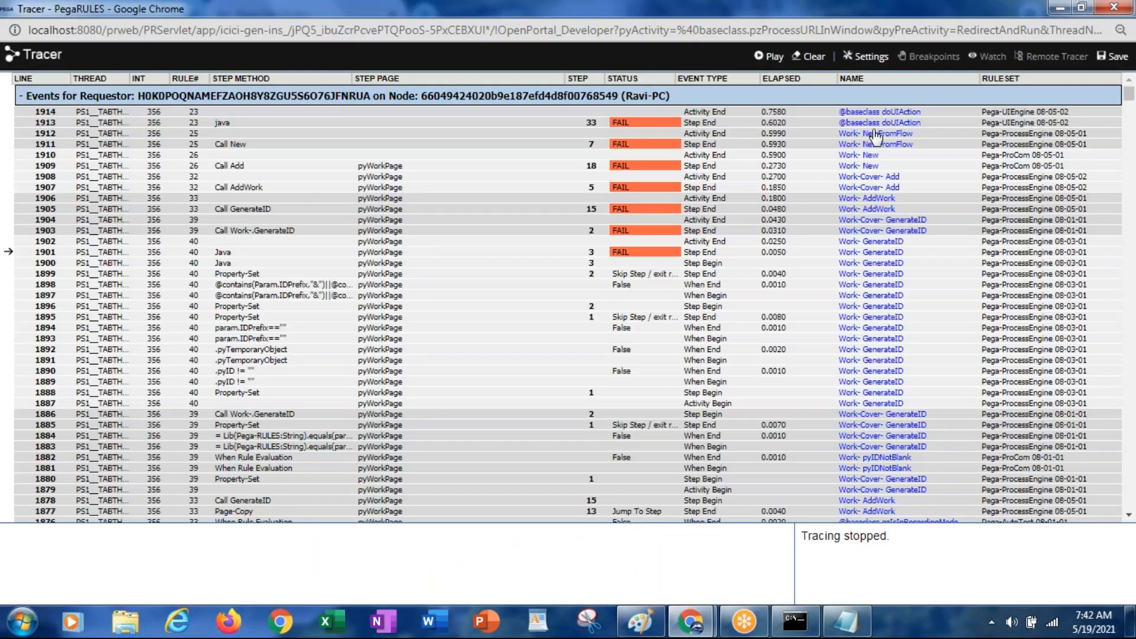
Review failed trace step 1901's GenericDataStoreException details, then close them
click(615, 258)
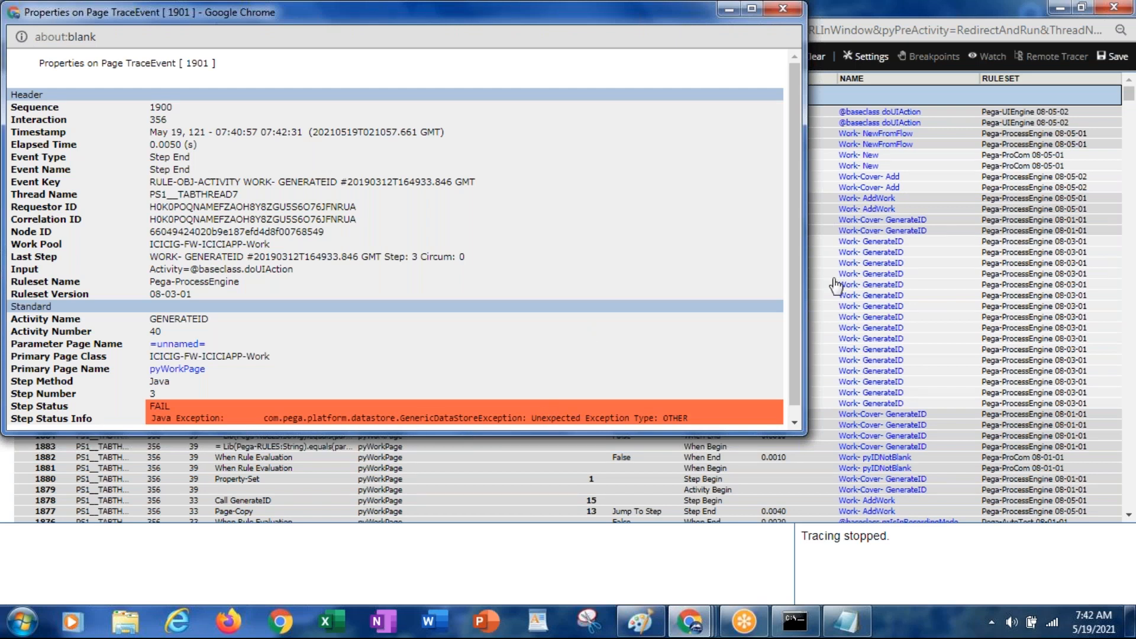
double_click(431, 418)
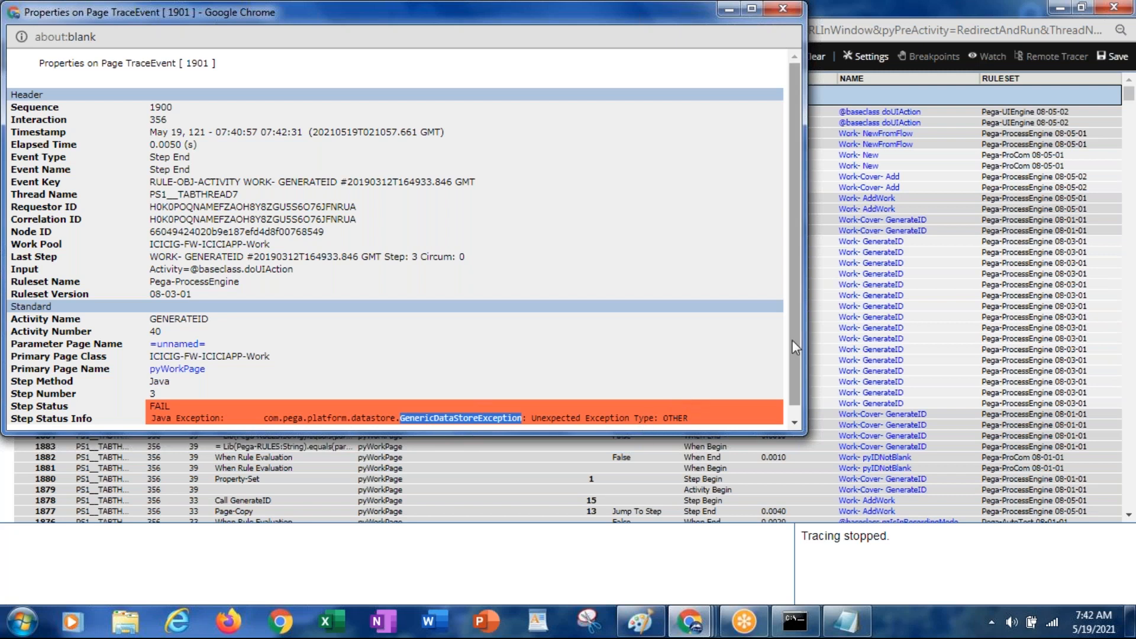
drag(795, 315, 803, 372)
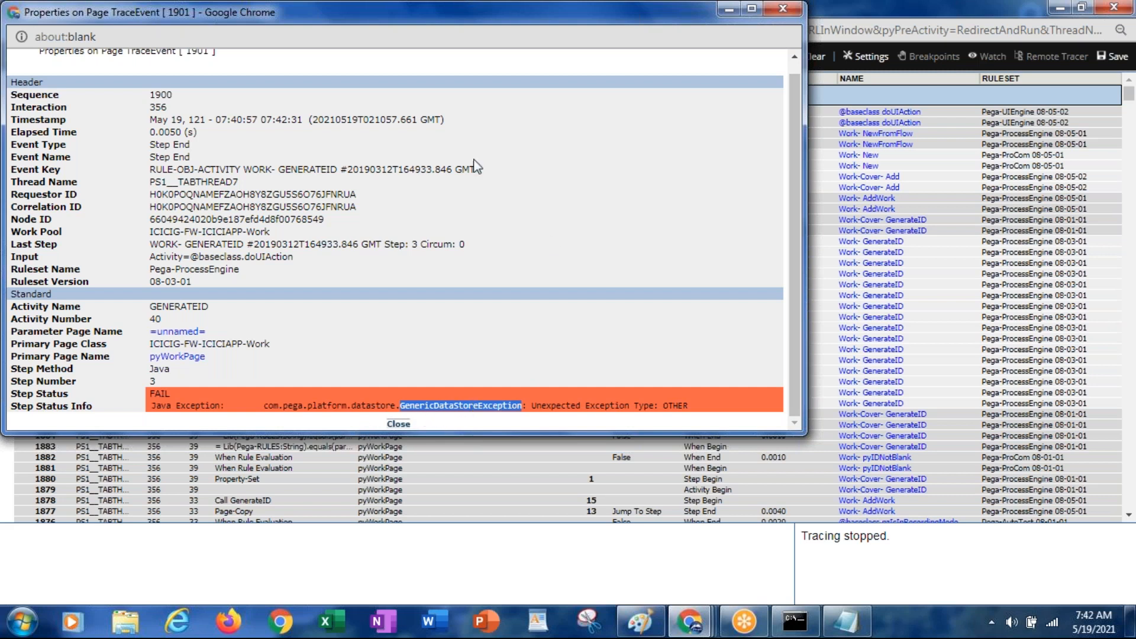
drag(272, 44, 272, 107)
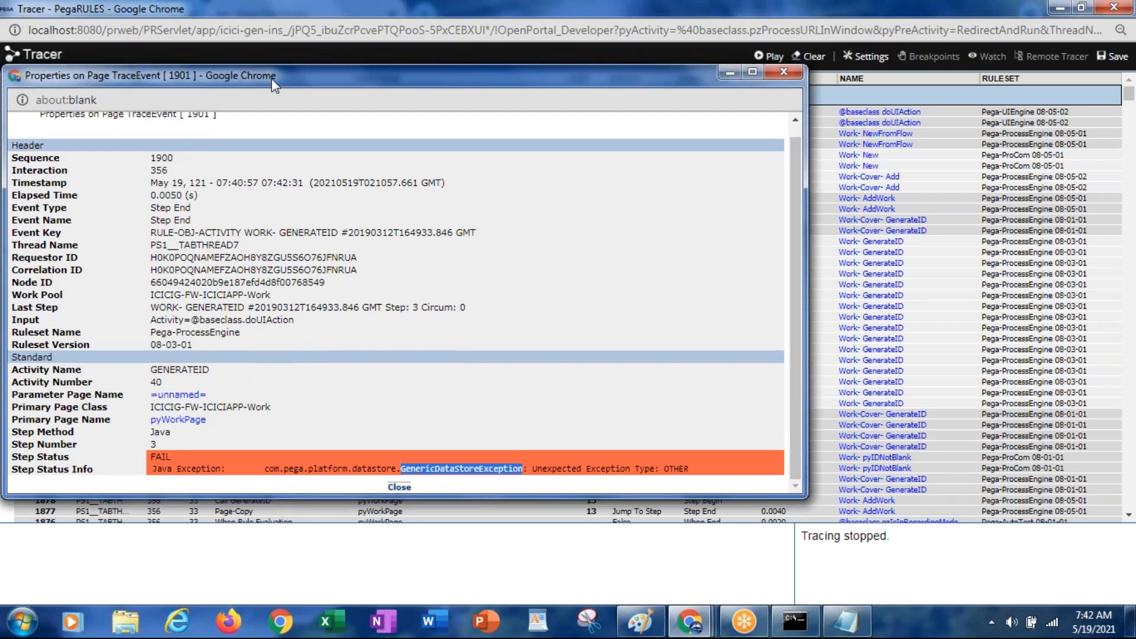
click(784, 72)
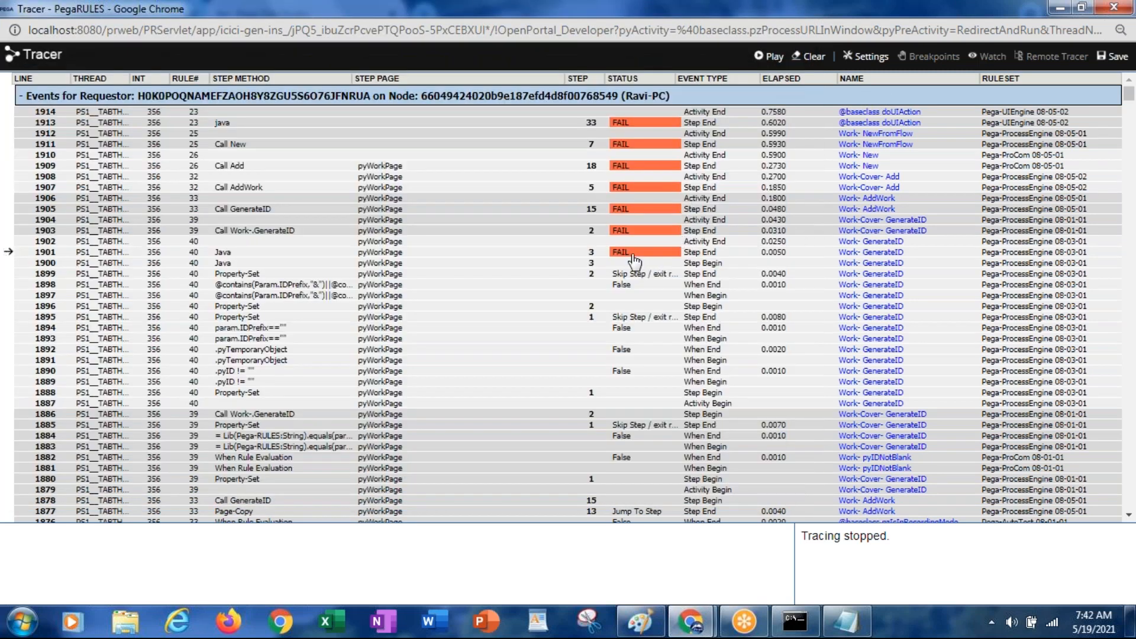
Review failed step 1903's details, then restore the Tracer to a smaller window
click(622, 234)
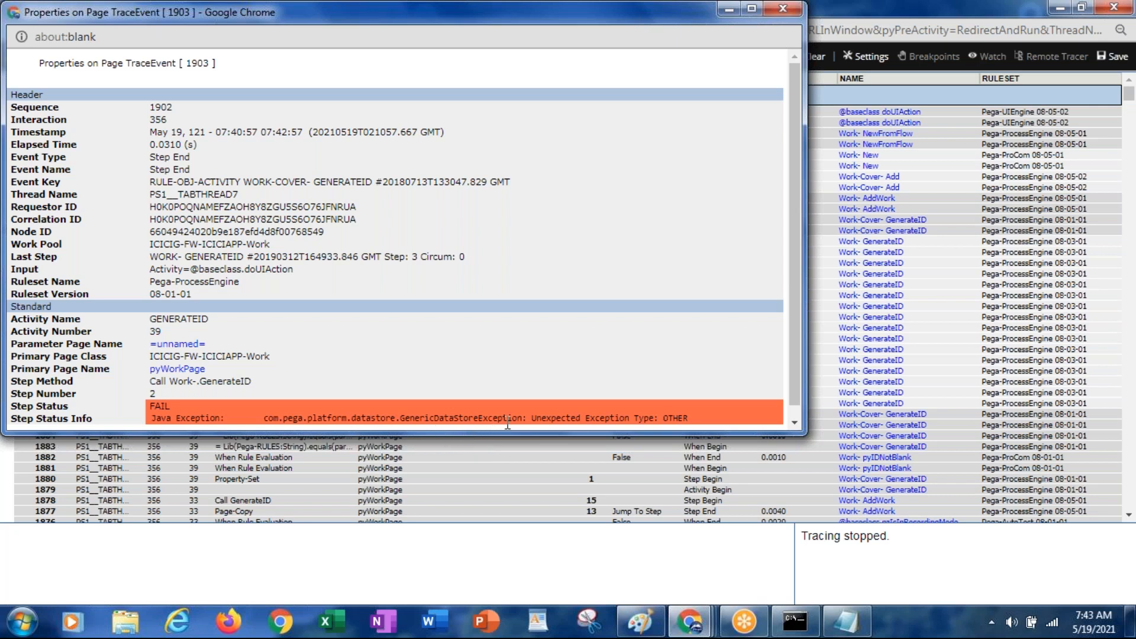
drag(283, 14, 277, 142)
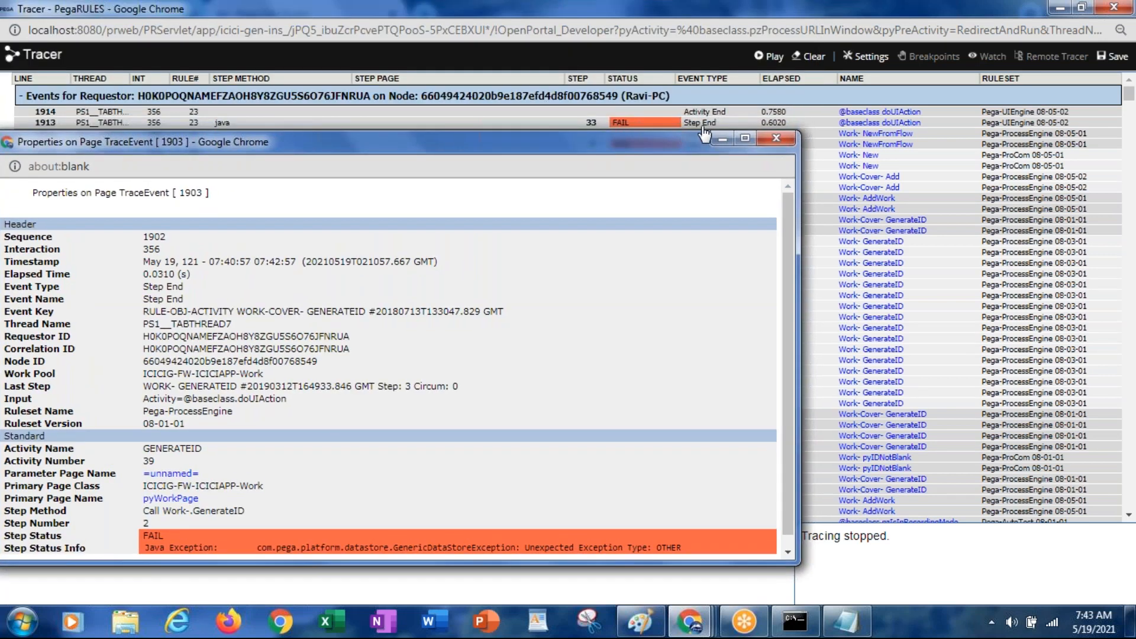
click(776, 139)
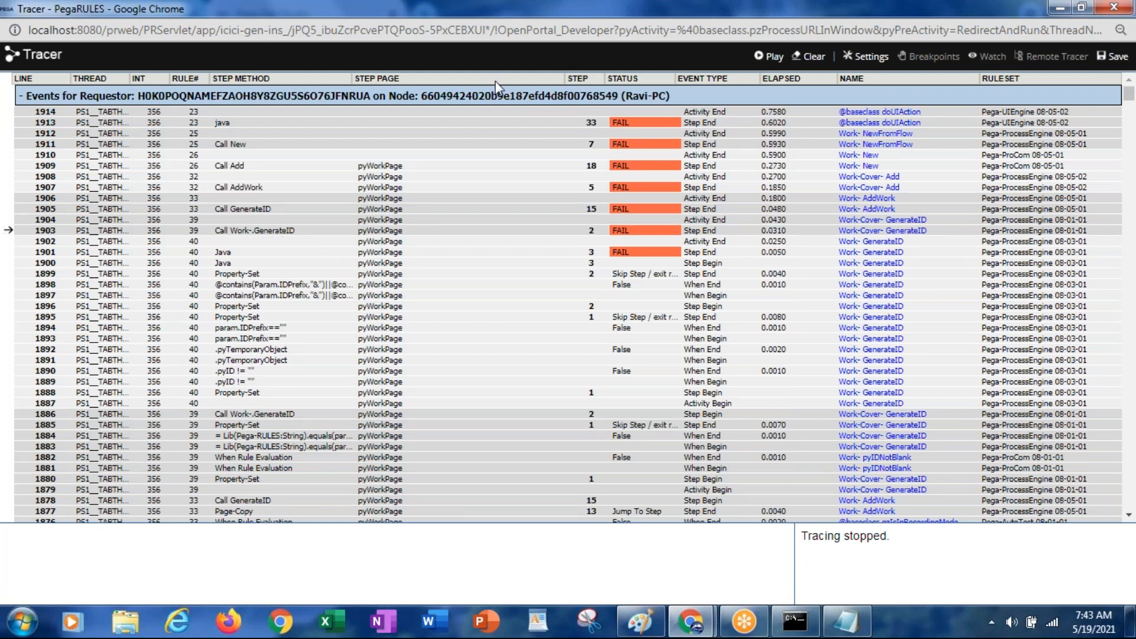
drag(283, 19, 251, 121)
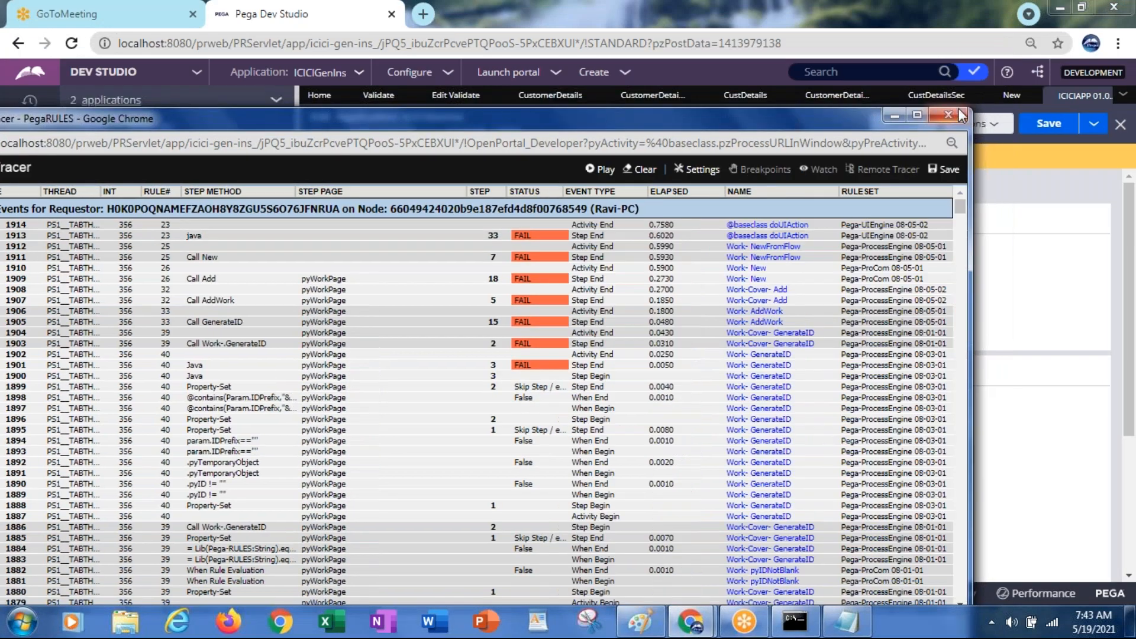
Close the Tracer, save the application's CD- prefix, and close the application and error tabs
click(948, 115)
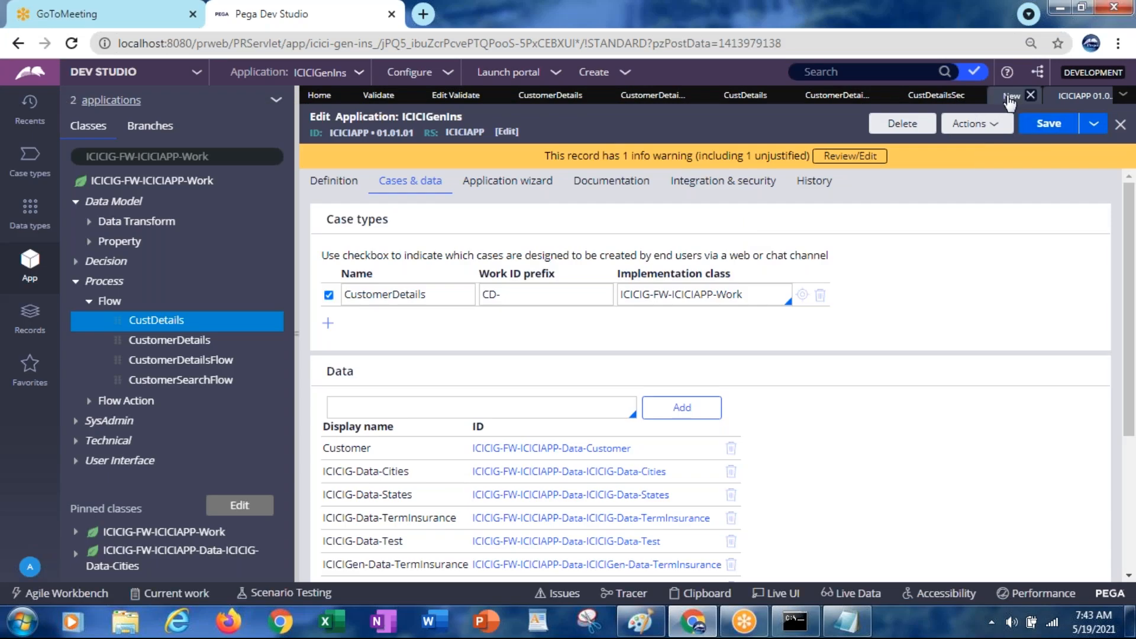
click(1032, 136)
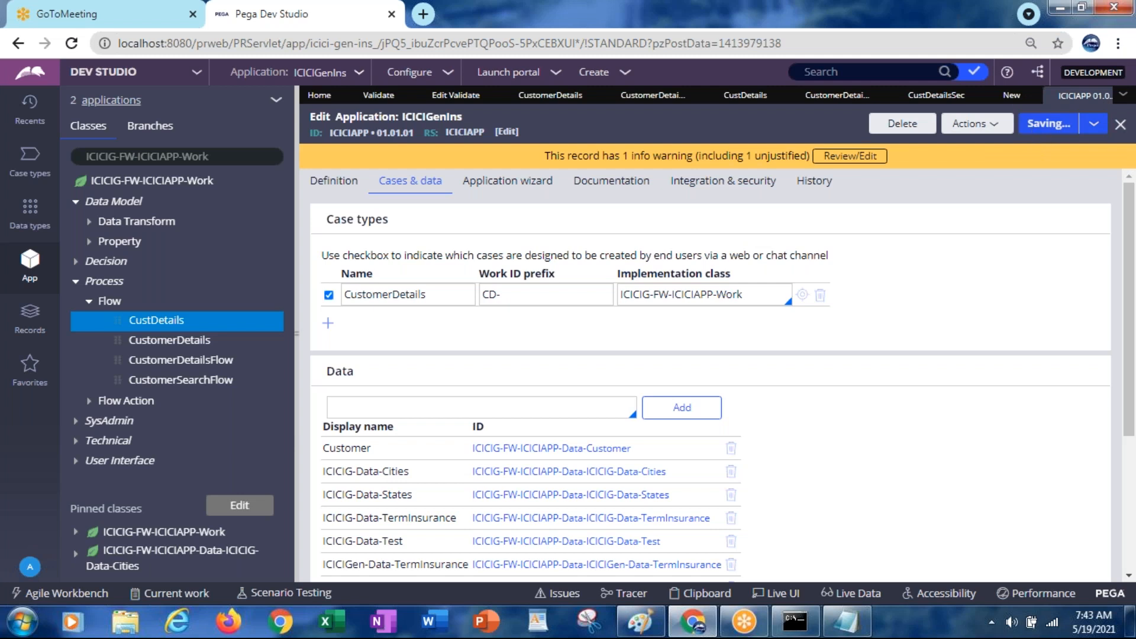
click(1120, 124)
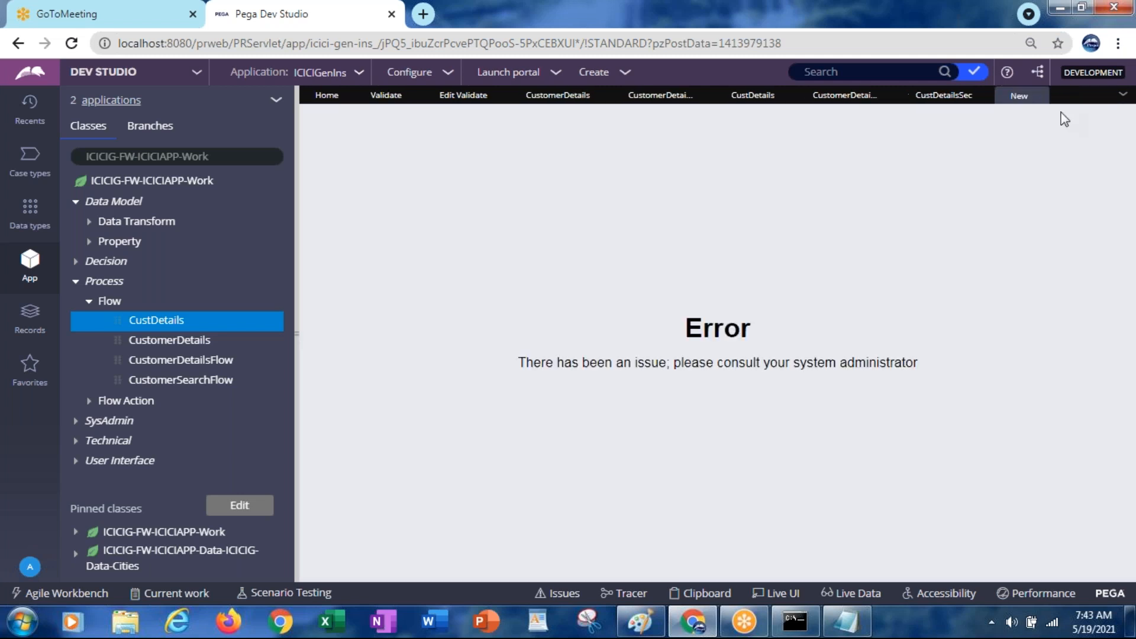
click(1039, 97)
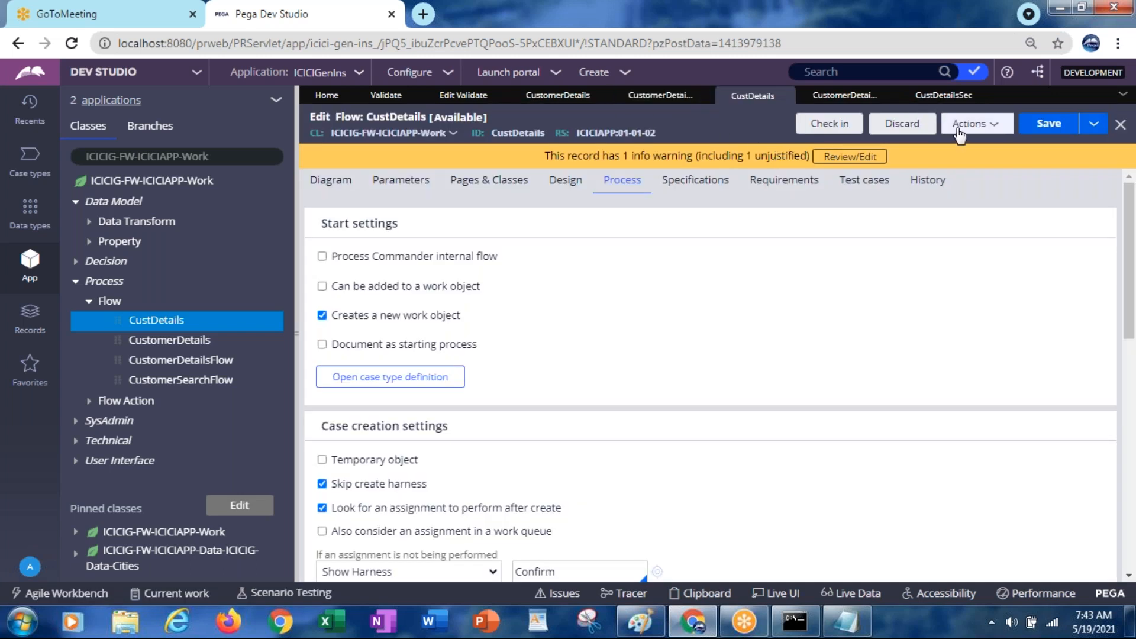
Run the CustDetails flow, creating new case CD-3001 with the CustomerDetailsFA form
click(974, 123)
click(894, 145)
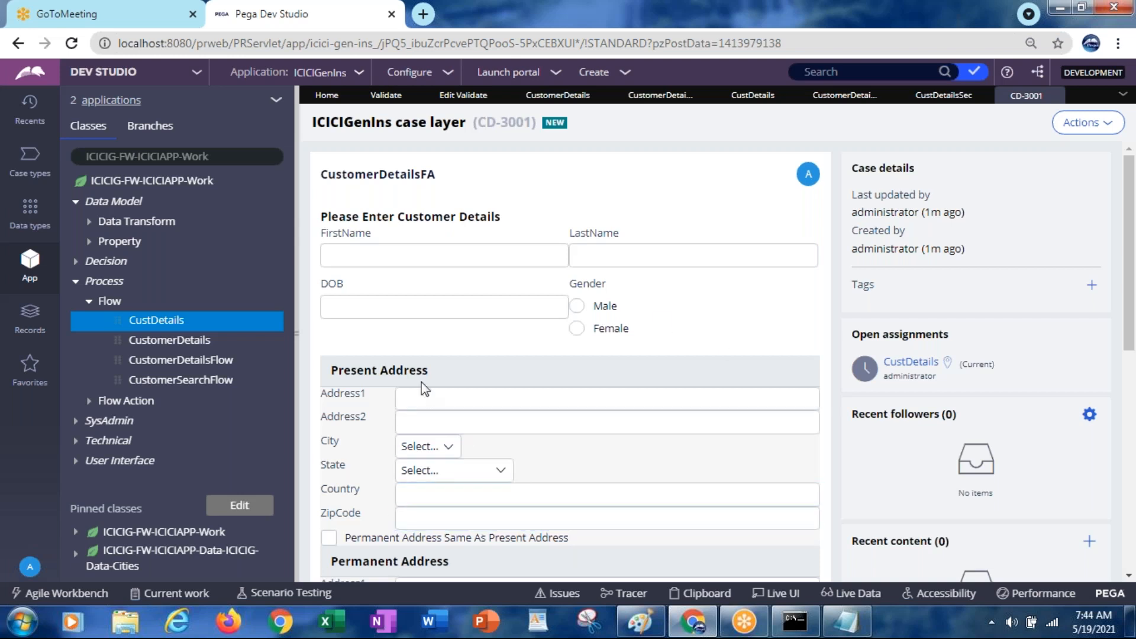
click(600, 264)
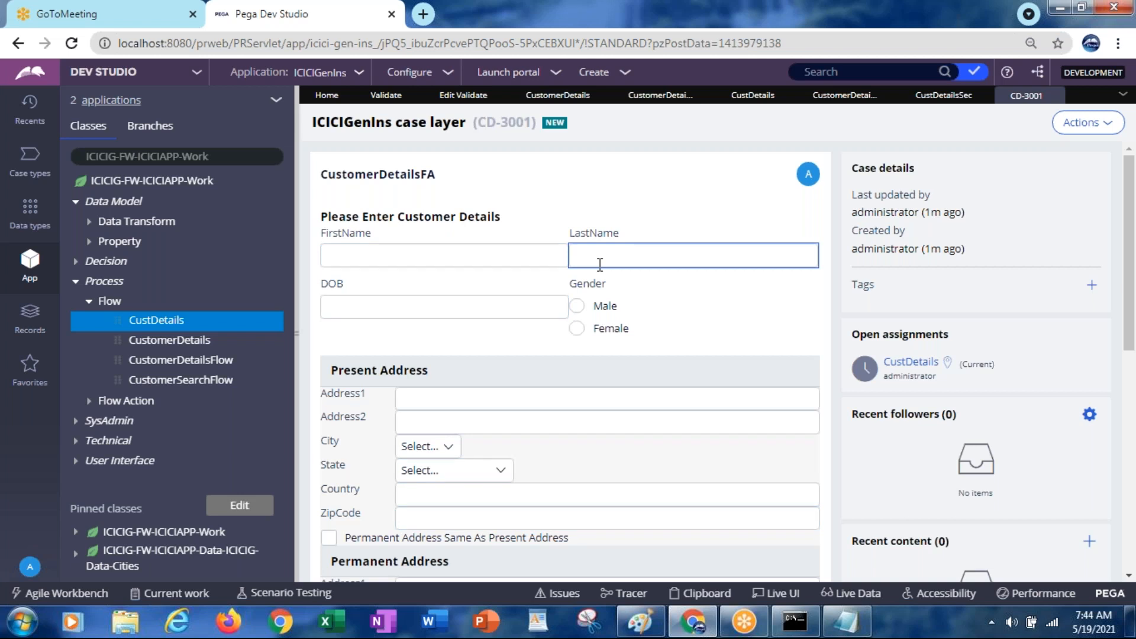
click(1034, 139)
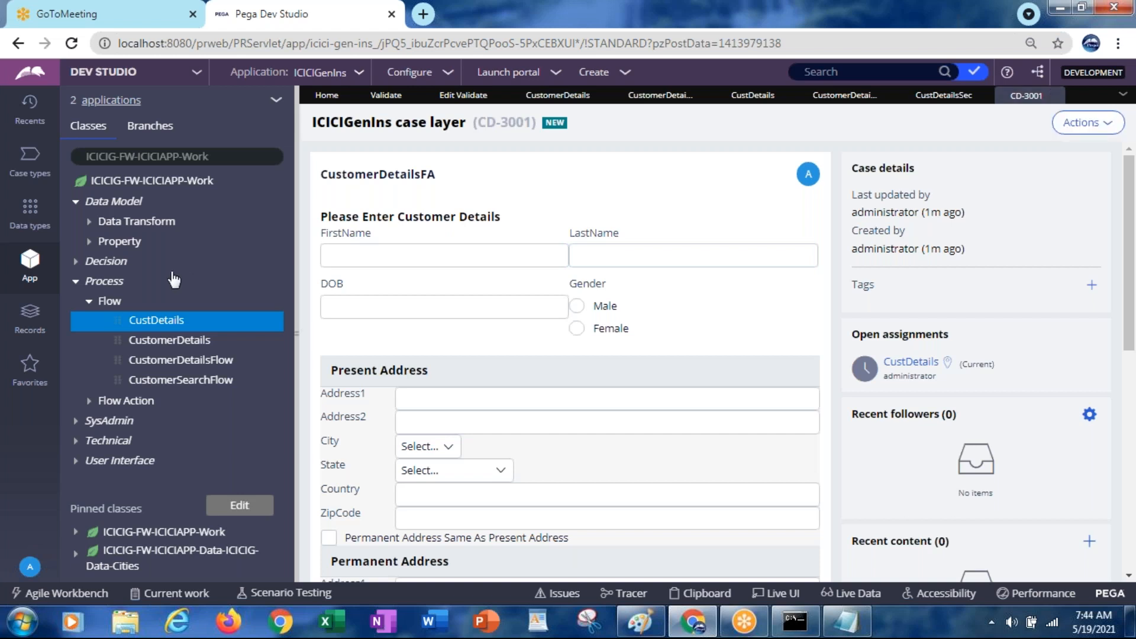
click(112, 284)
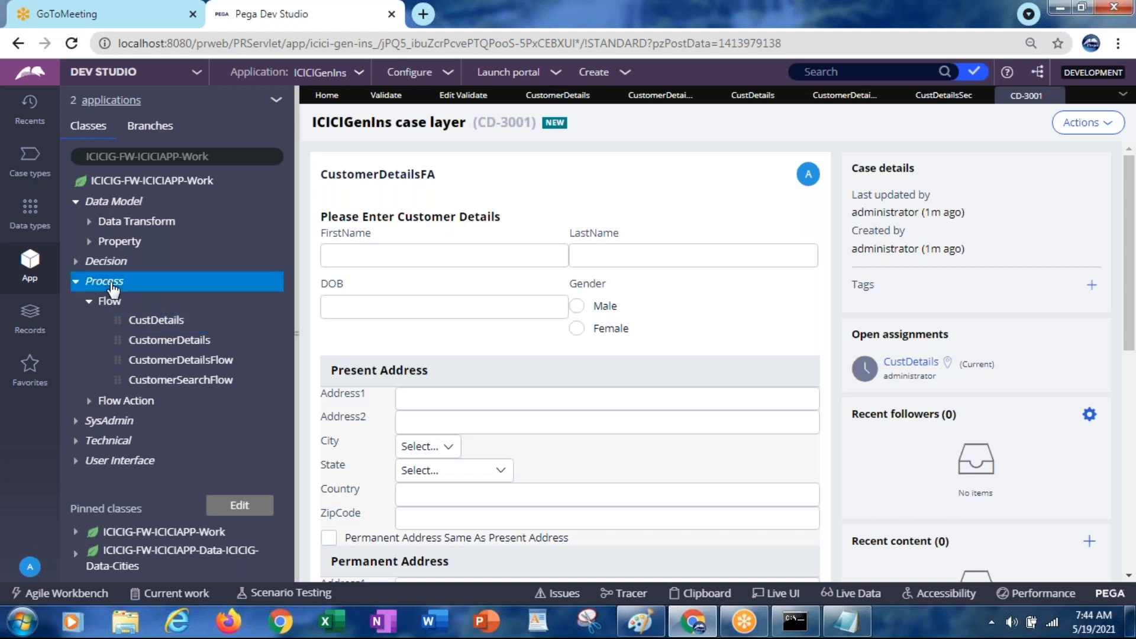
Start a new Validate rule under Process labelled FirstNameAndLastNameDifferent
right_click(112, 288)
mouse_move(148, 305)
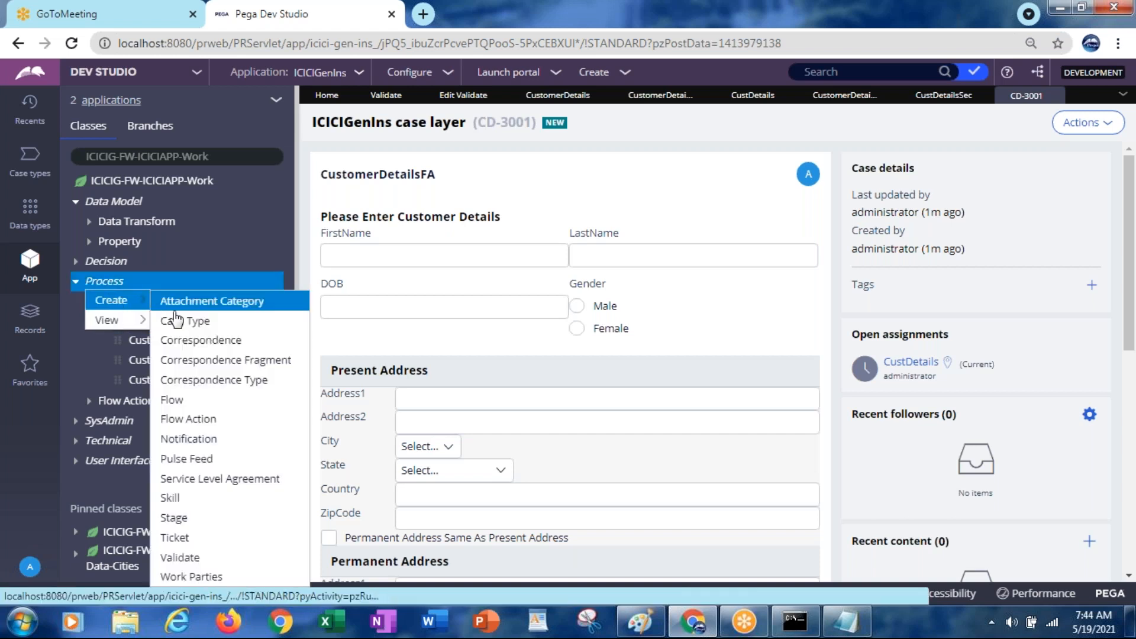
click(198, 561)
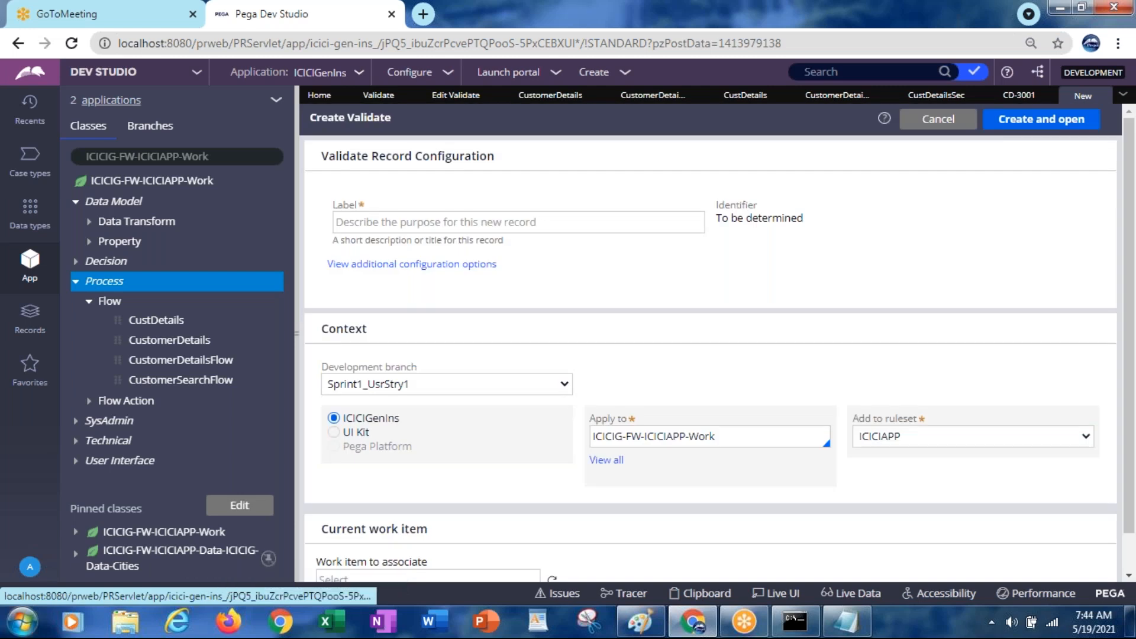
click(400, 220)
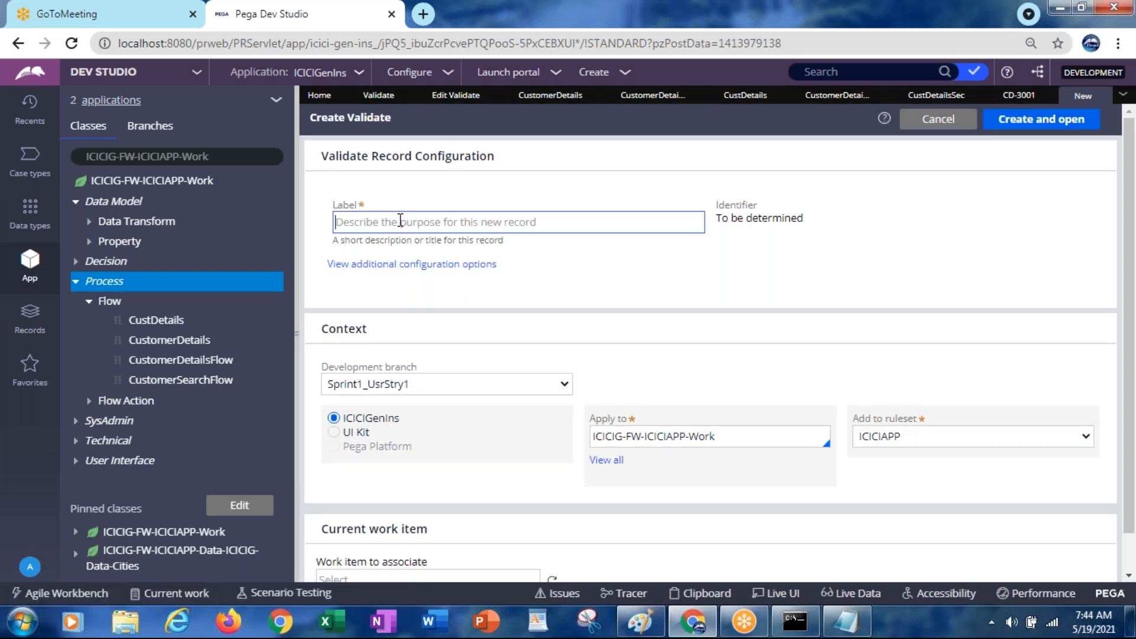
text(FirstName)
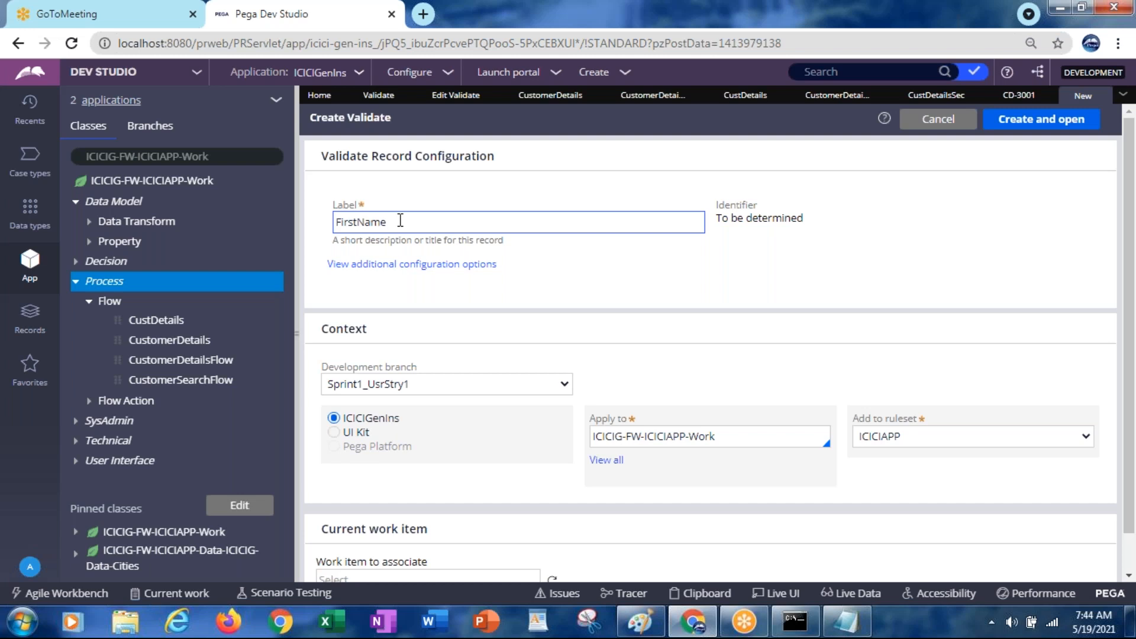
text(AndLsat)
key(BackSpace)
key(BackSpace)
text(astNameDifferent)
key(Tab)
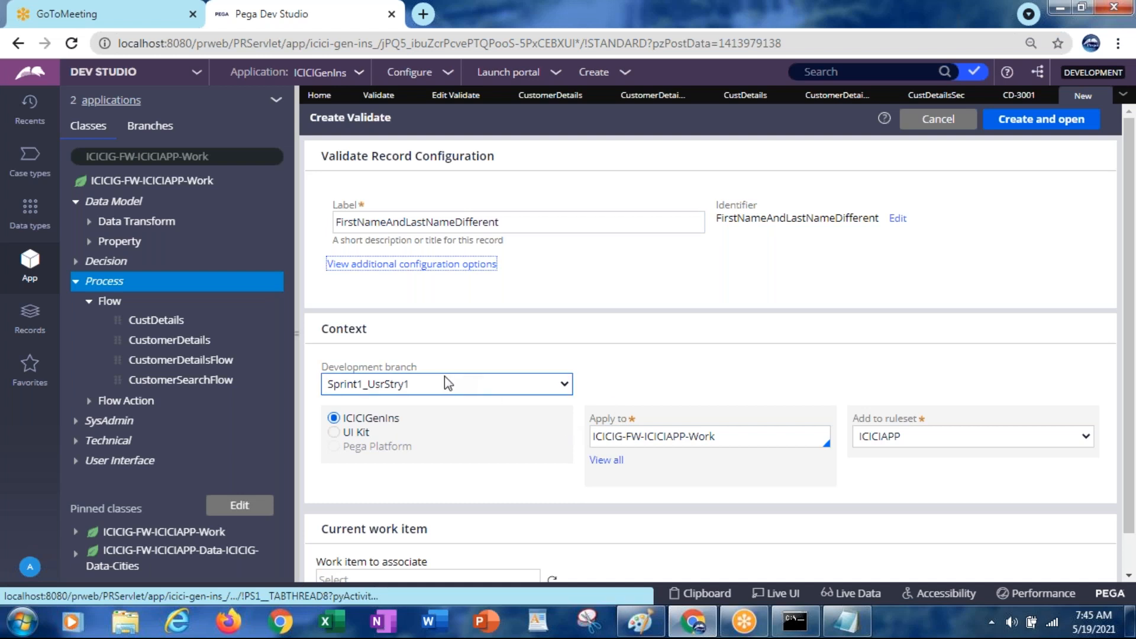
Set the branch to [No branch] and ruleset version 01-01-02, then create the rule
click(423, 387)
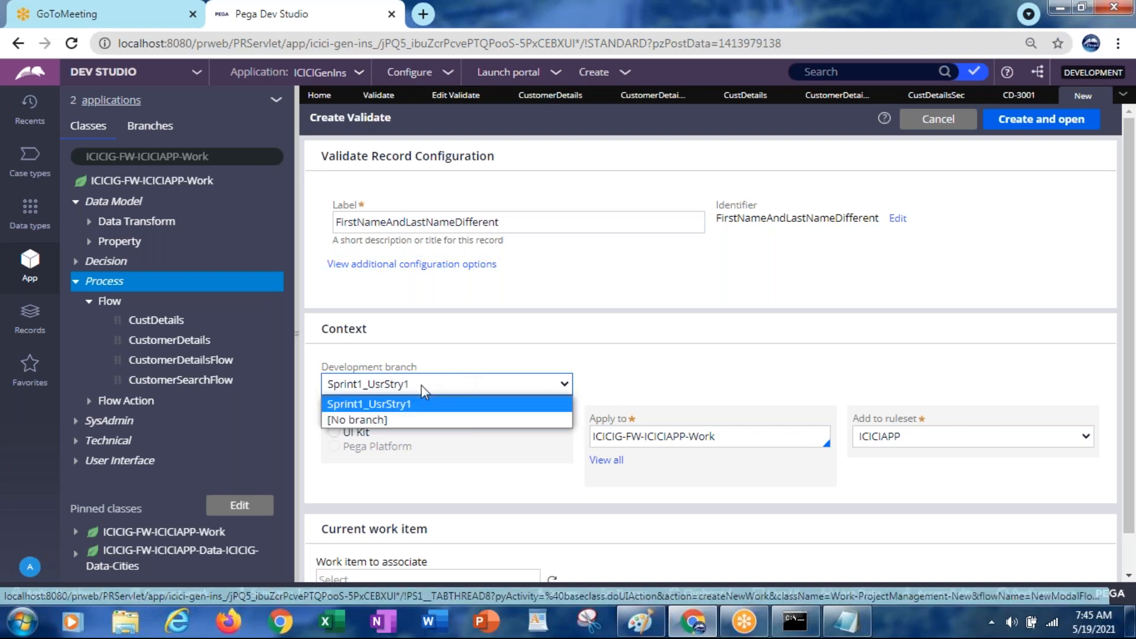
click(357, 419)
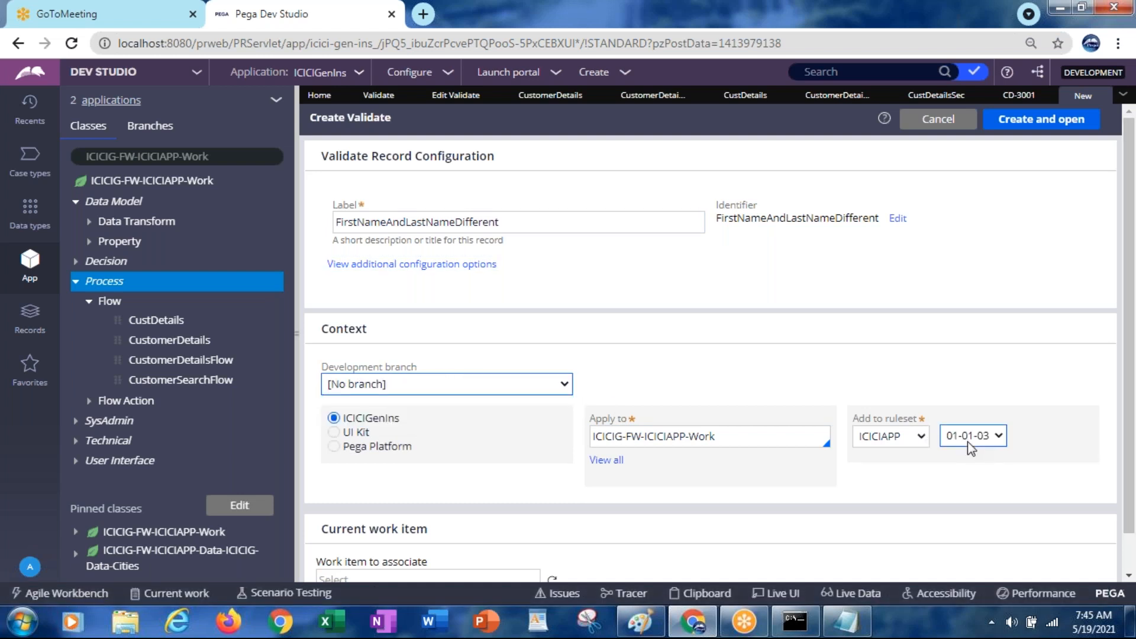
click(967, 438)
click(967, 470)
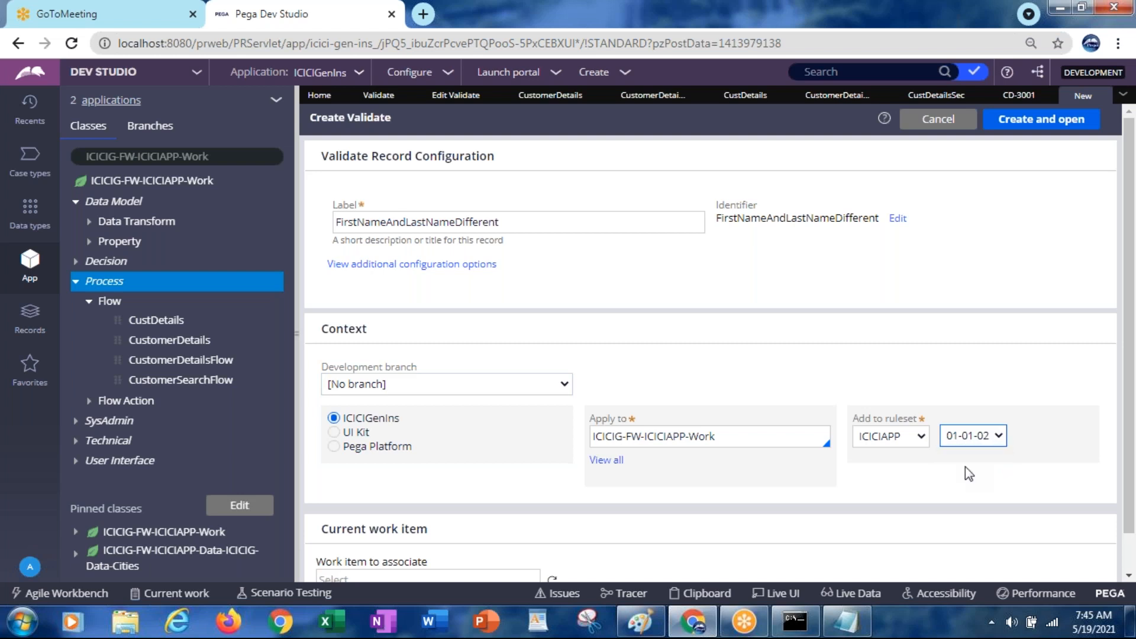
click(1033, 120)
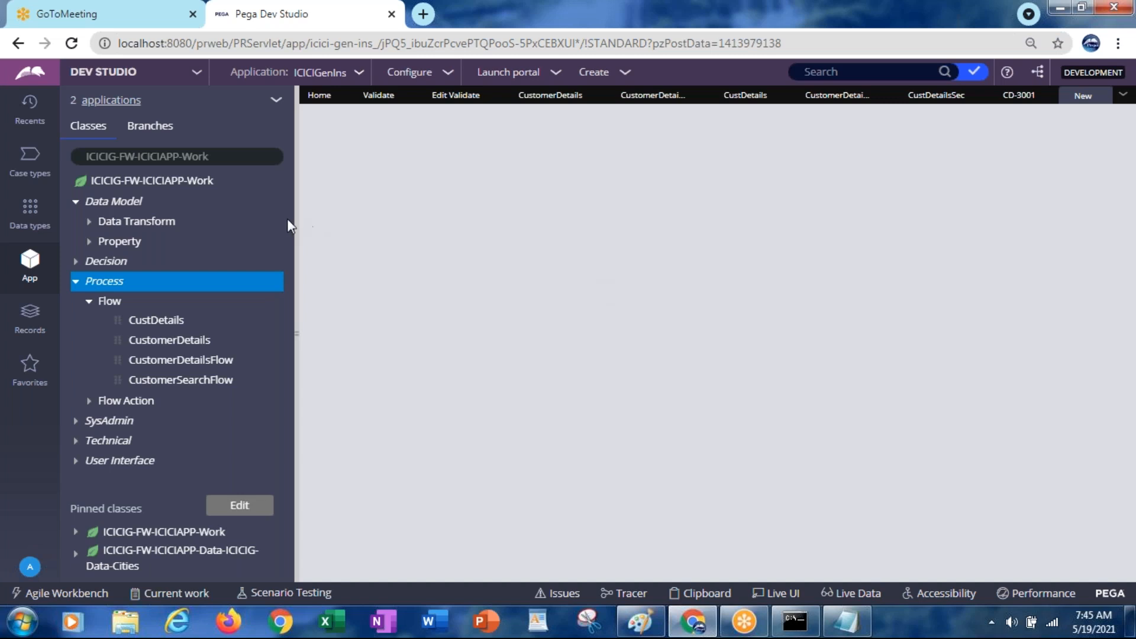
Set the FirstNameAndLastNameDifferent rule to validate property .CustLastName
drag(296, 221, 222, 221)
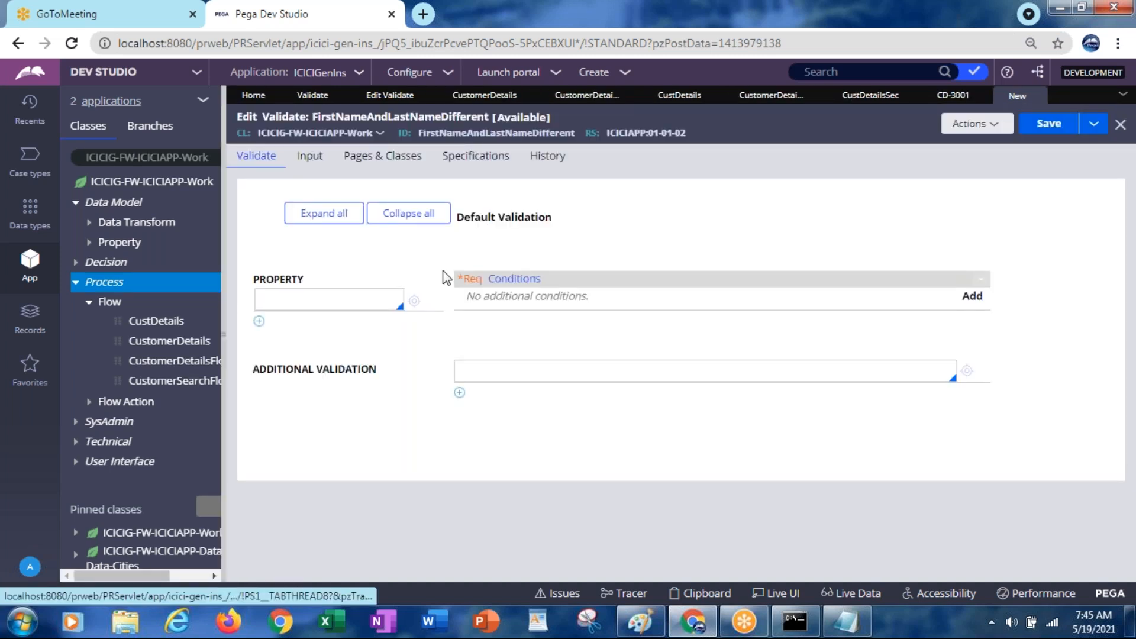
click(266, 296)
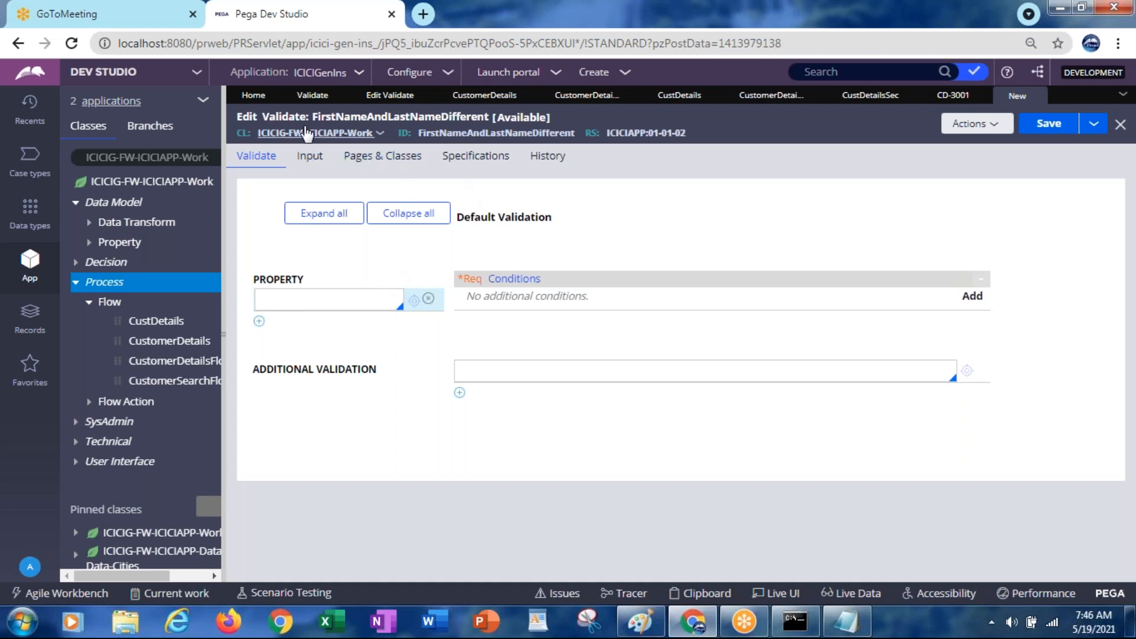
click(322, 299)
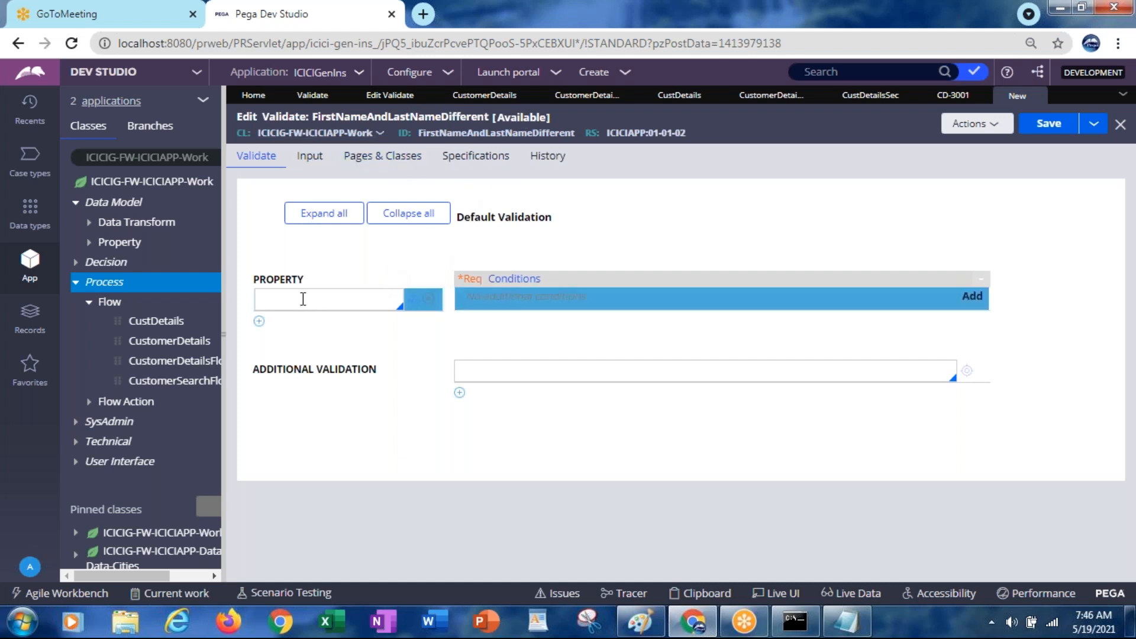
text(.)
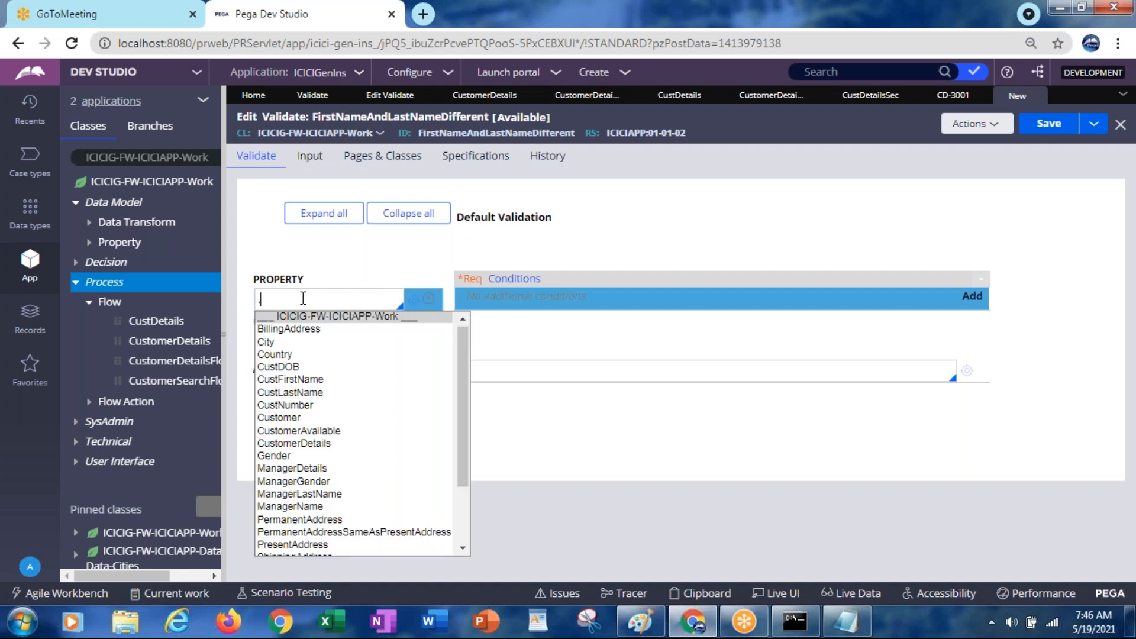
text(last)
click(291, 392)
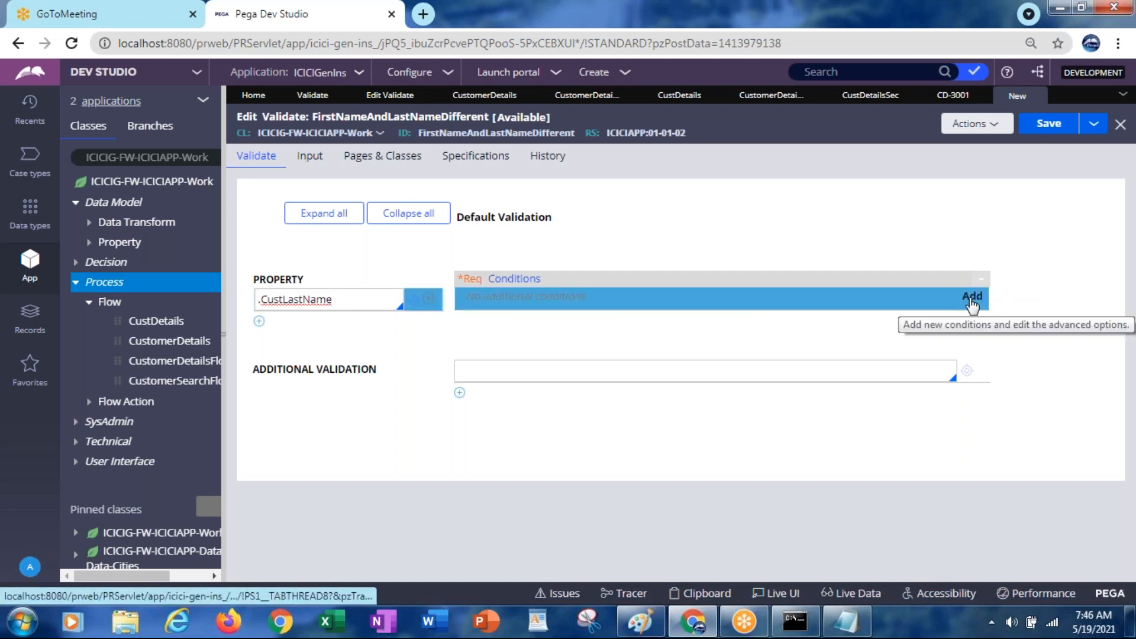
click(972, 301)
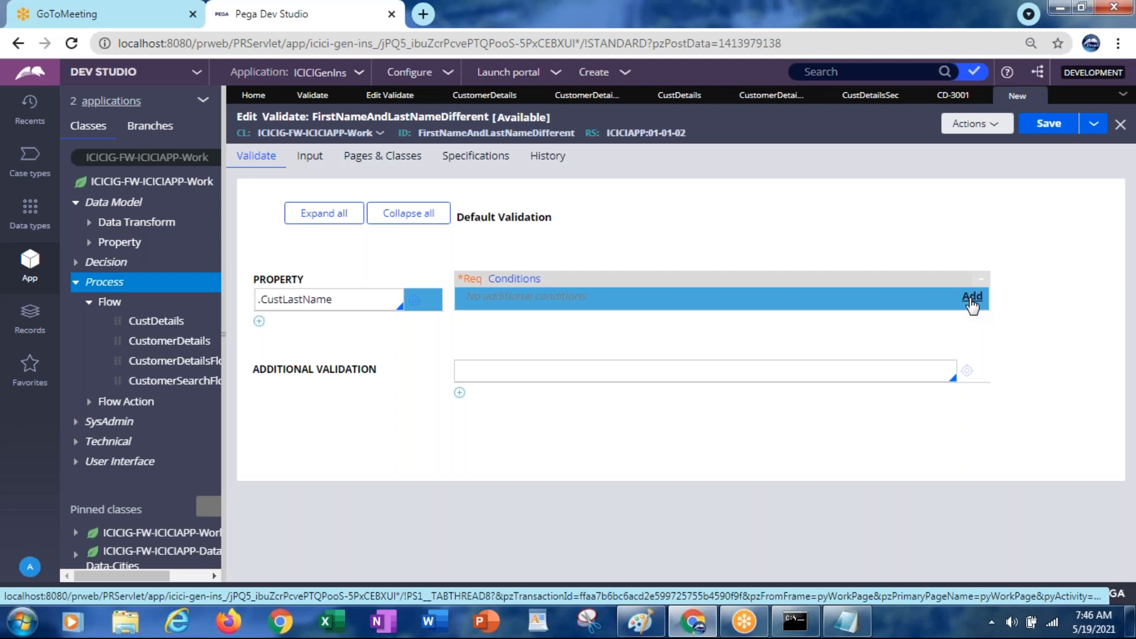
Open the Validation conditions dialog for .CustLastName and list the available condition functions
click(971, 297)
click(751, 293)
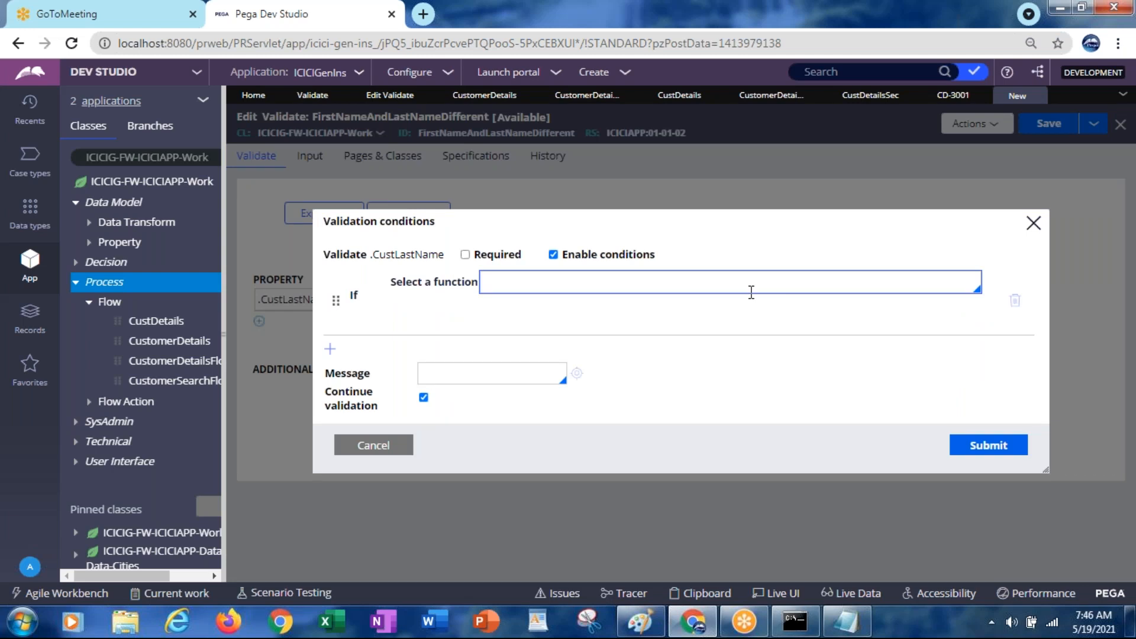
click(498, 285)
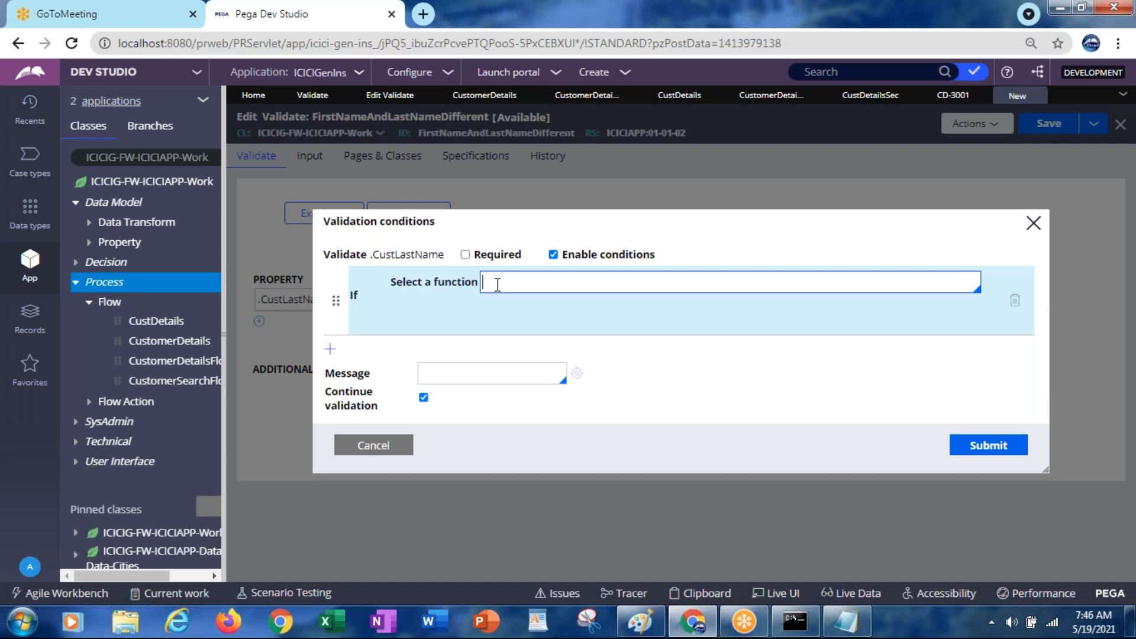
click(497, 285)
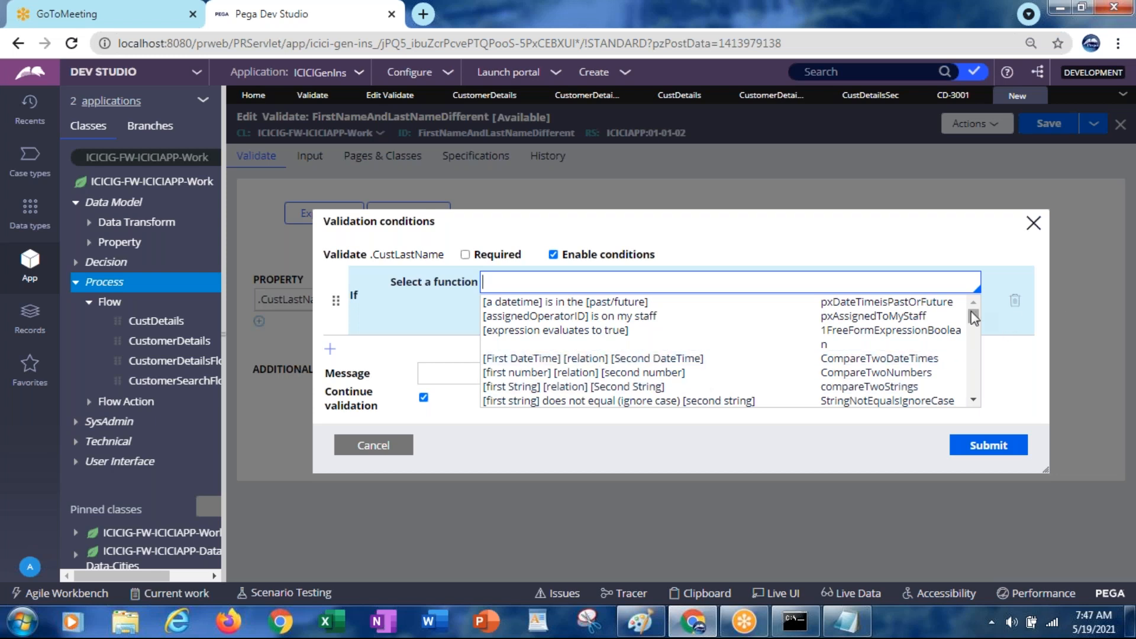
Pick the '[first string] equals (ignore case) [second string]' function for the .CustLastName condition
drag(974, 320, 972, 324)
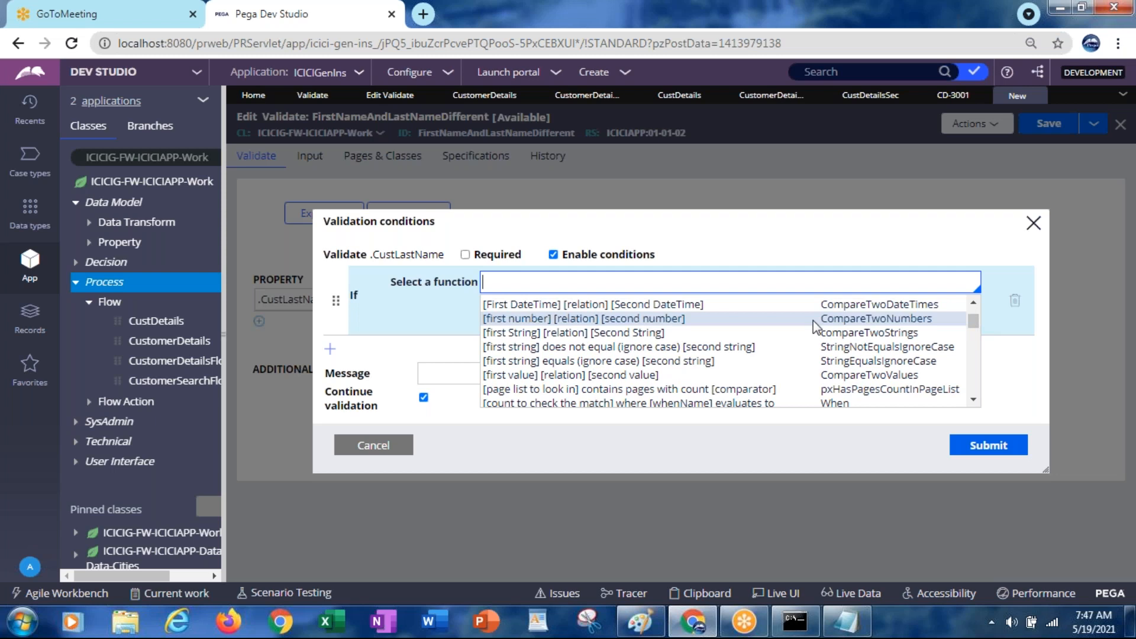
click(607, 361)
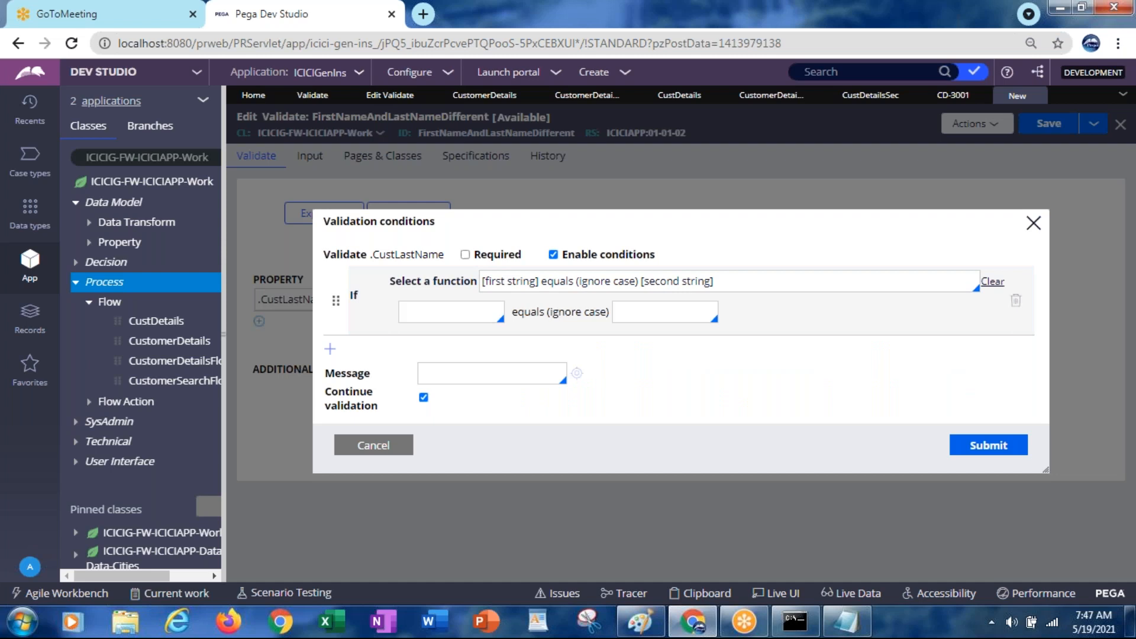
click(576, 278)
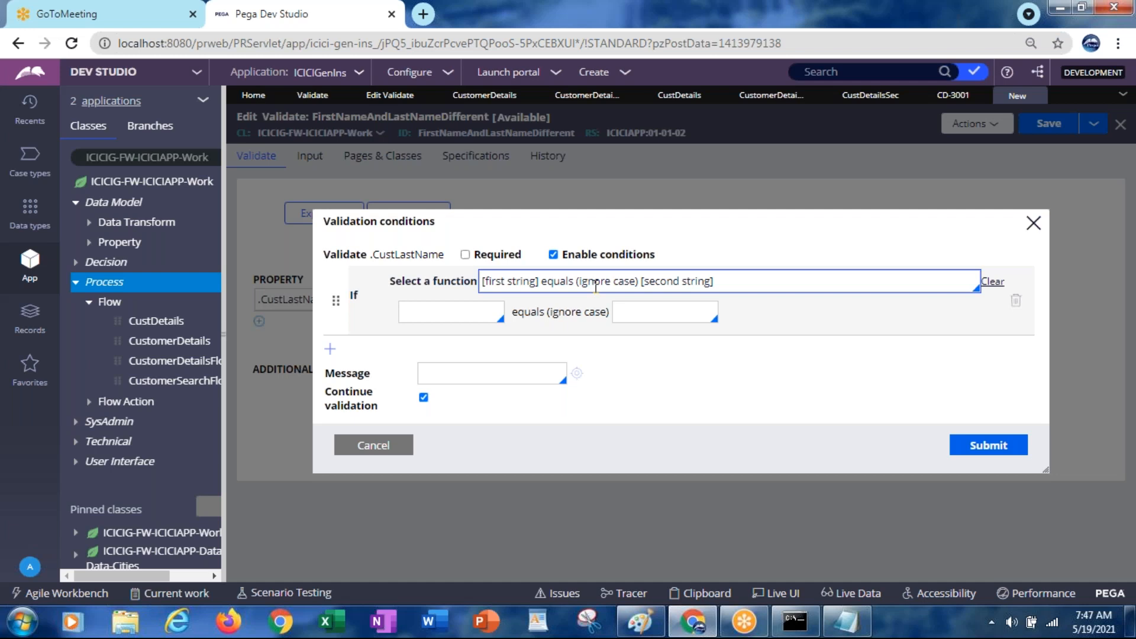
Set the condition's two strings to .CustFirstName and .CustLastName
click(425, 316)
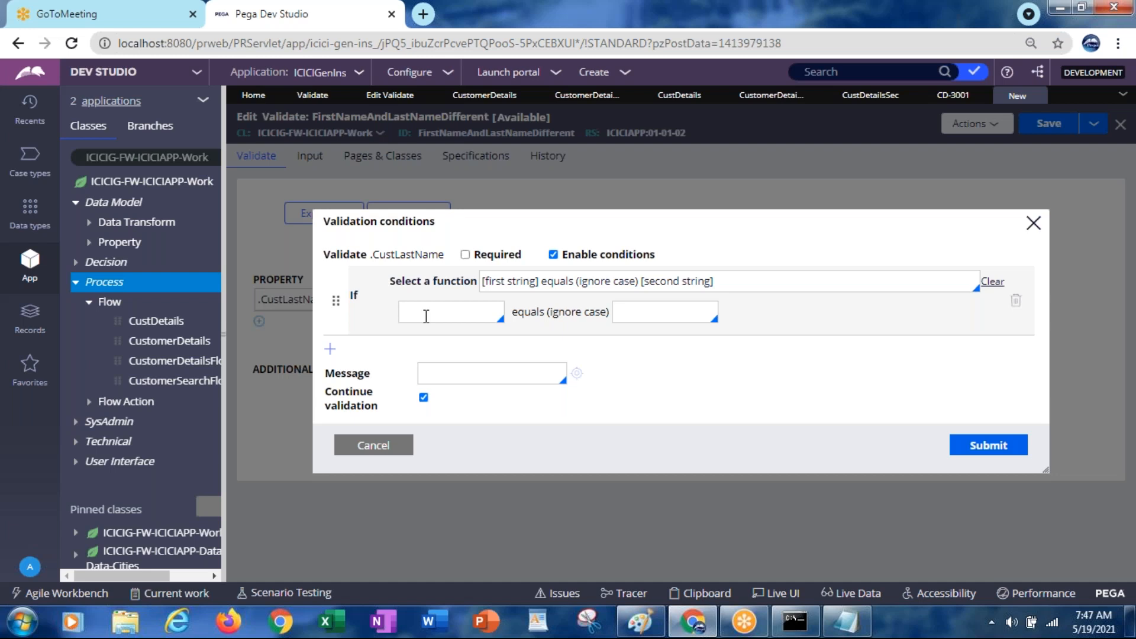
text(.cust)
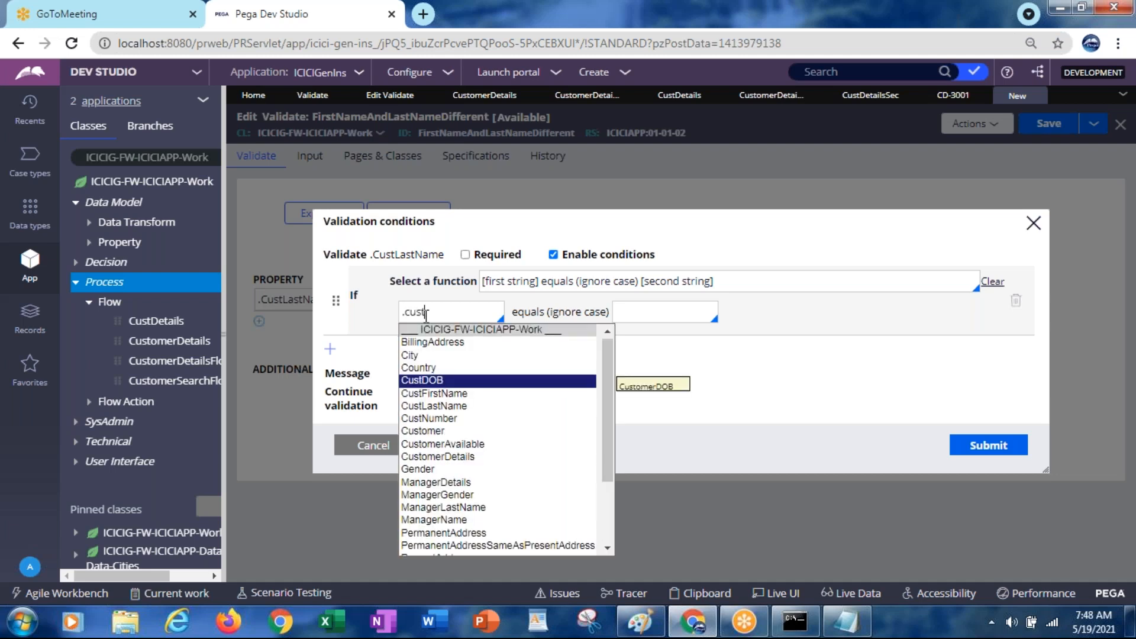
click(431, 393)
click(639, 316)
text(.cus)
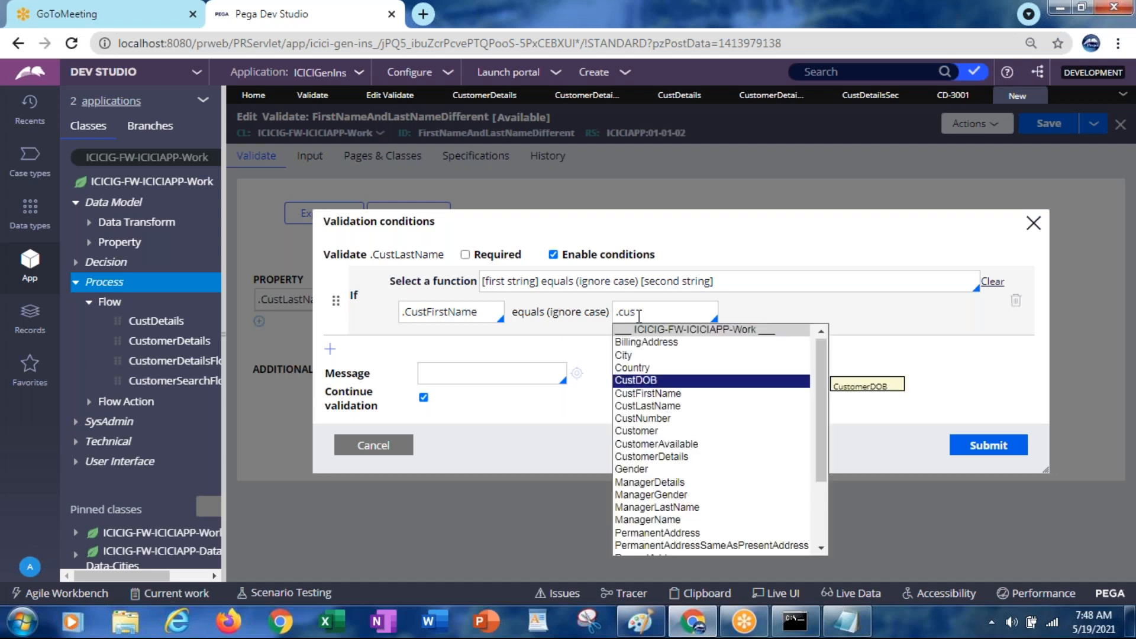
click(636, 406)
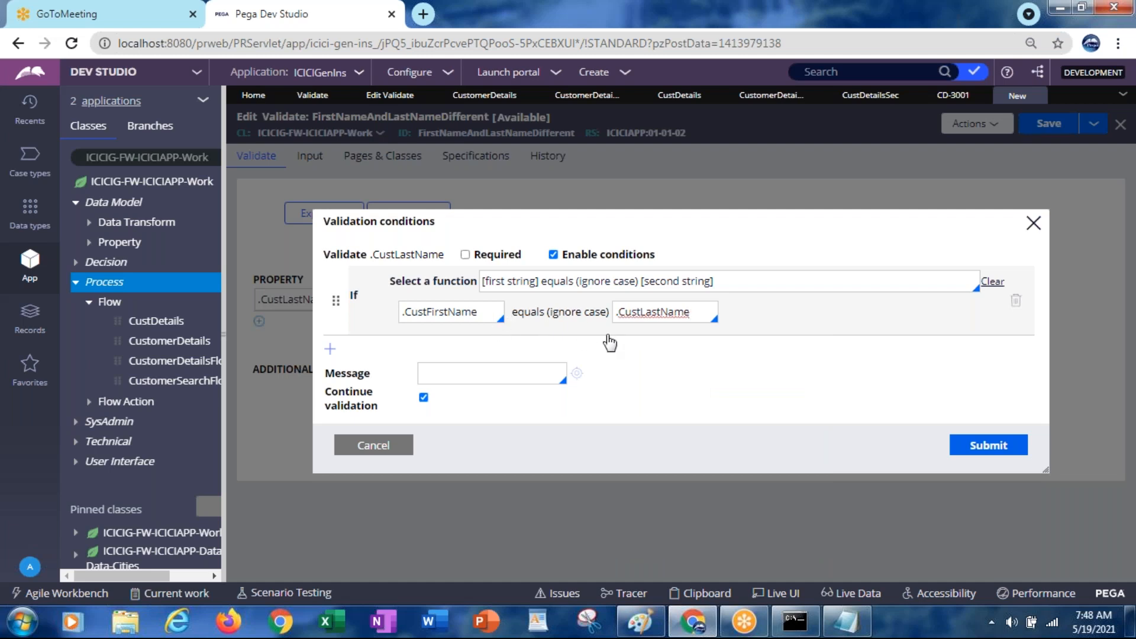
Enter the message 'First Name and Last Name cannot be same' and submit the condition
click(471, 375)
text("First)
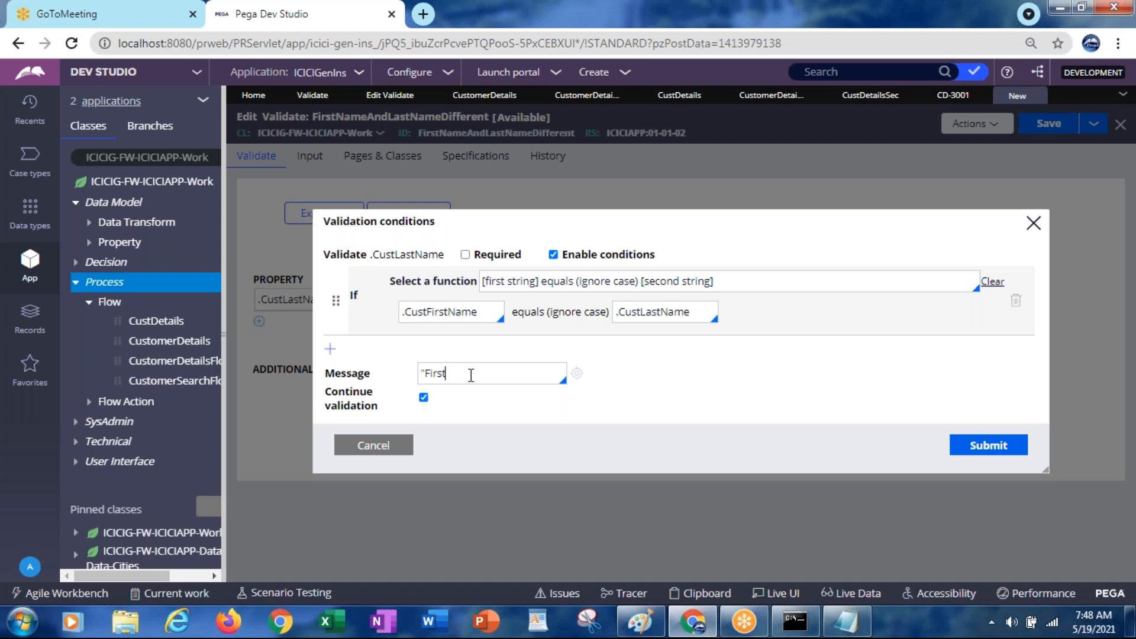
text( Name and L)
text(ast Name can)
text(not be)
text( same")
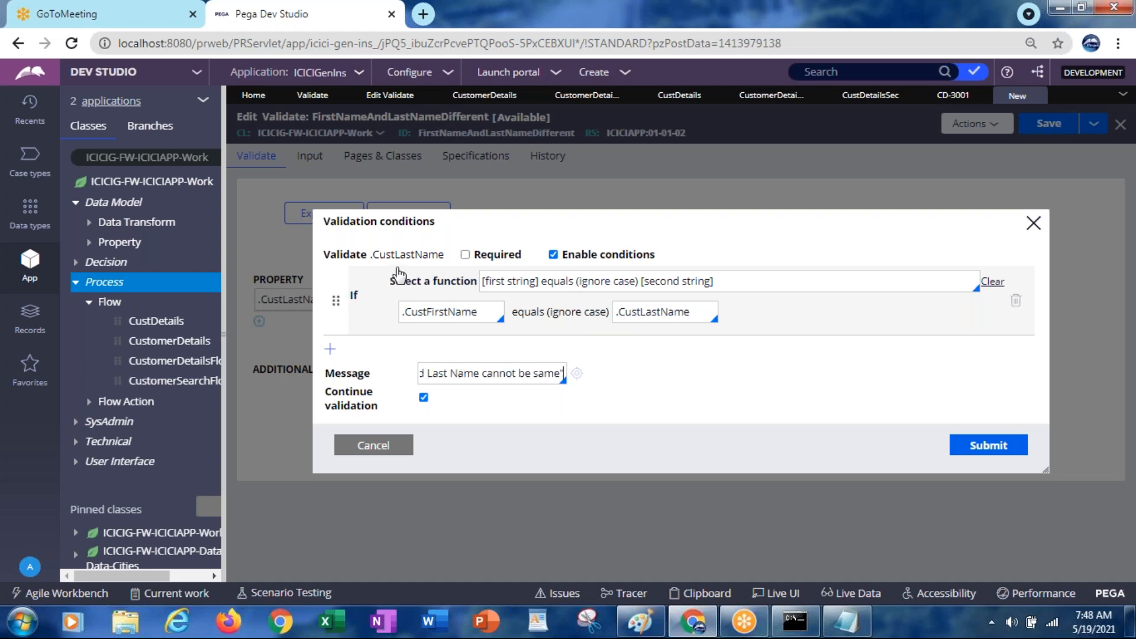
click(987, 448)
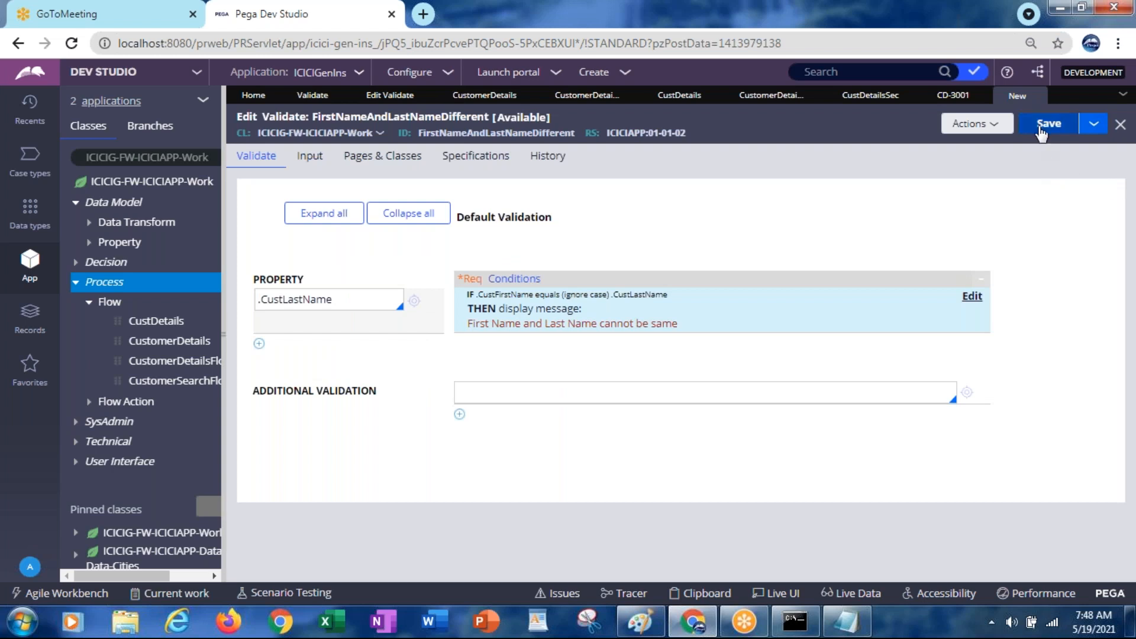
Save the FirstNameAndLastNameDifferent validate rule
click(1041, 131)
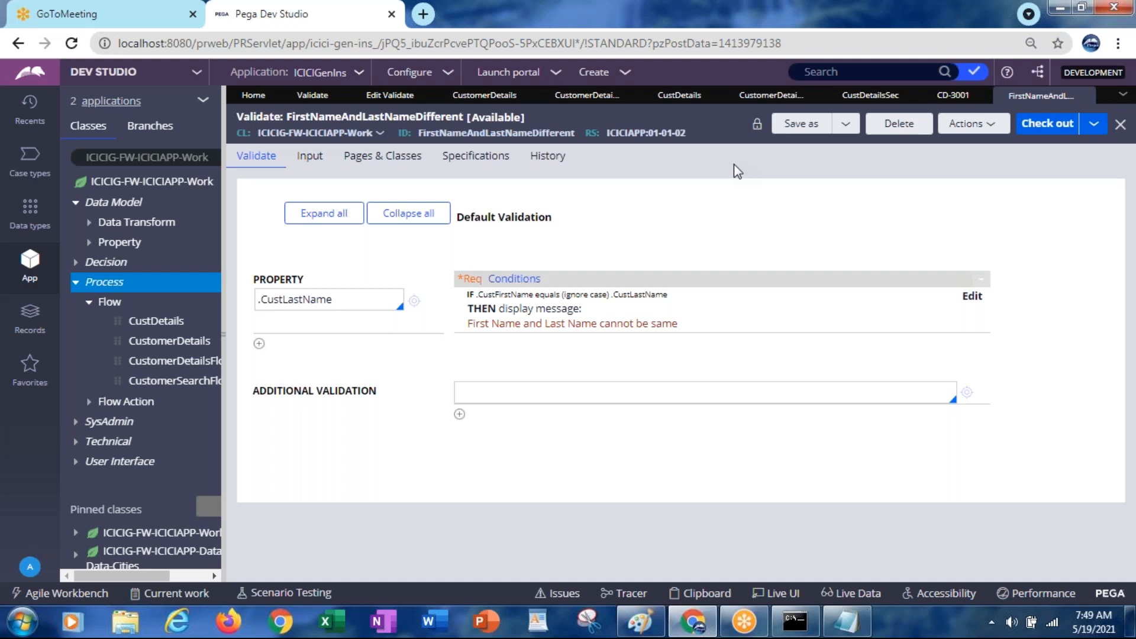
Set CustomerDetailsFA's Validate field to FirstNameAndLastNameDifferent on its Validation tab and save
click(772, 99)
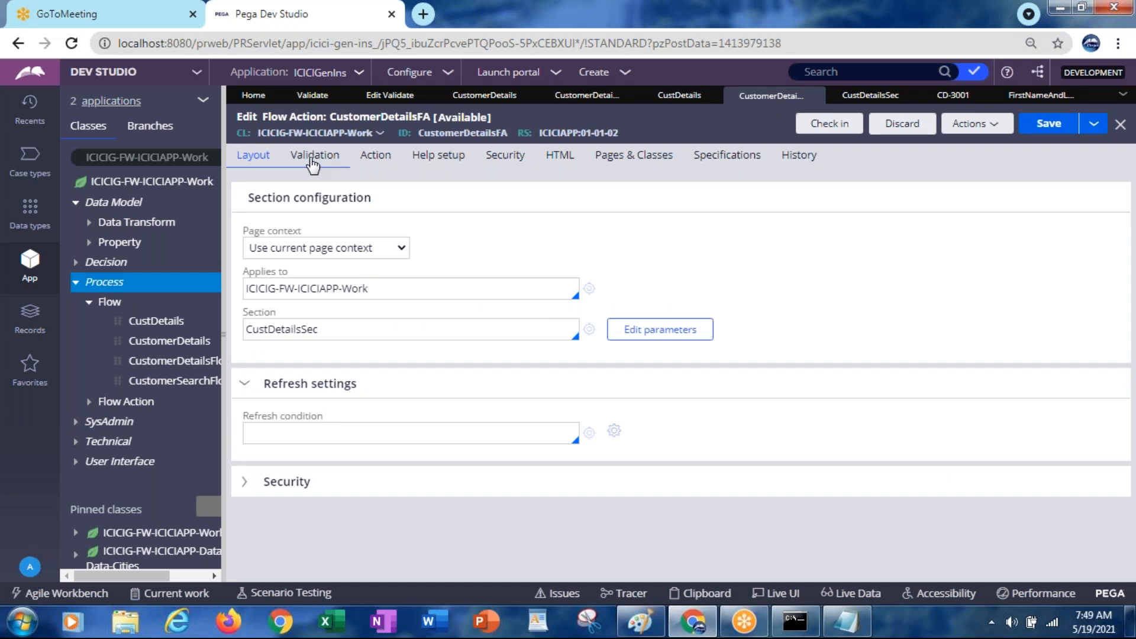
click(328, 329)
click(318, 160)
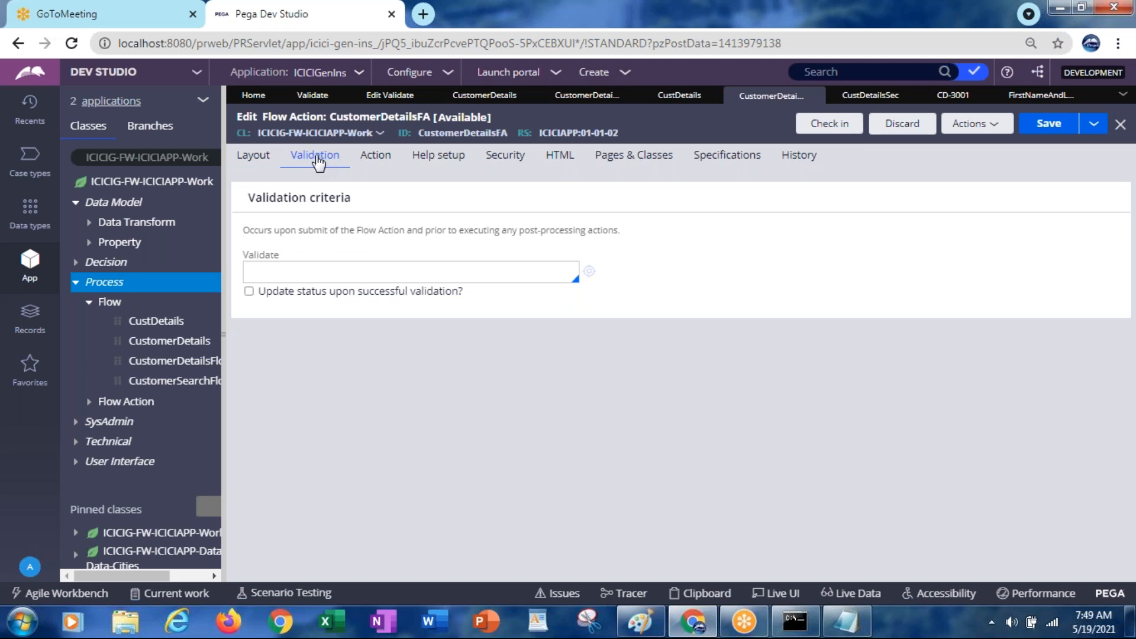
click(268, 275)
key(Down)
key(Down)
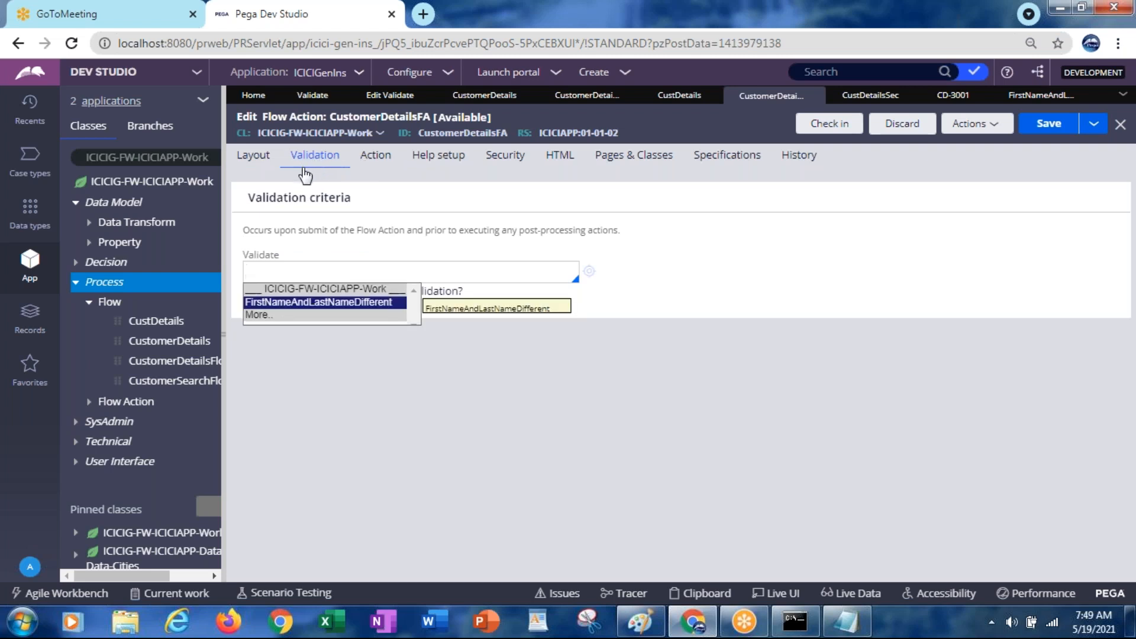
click(264, 304)
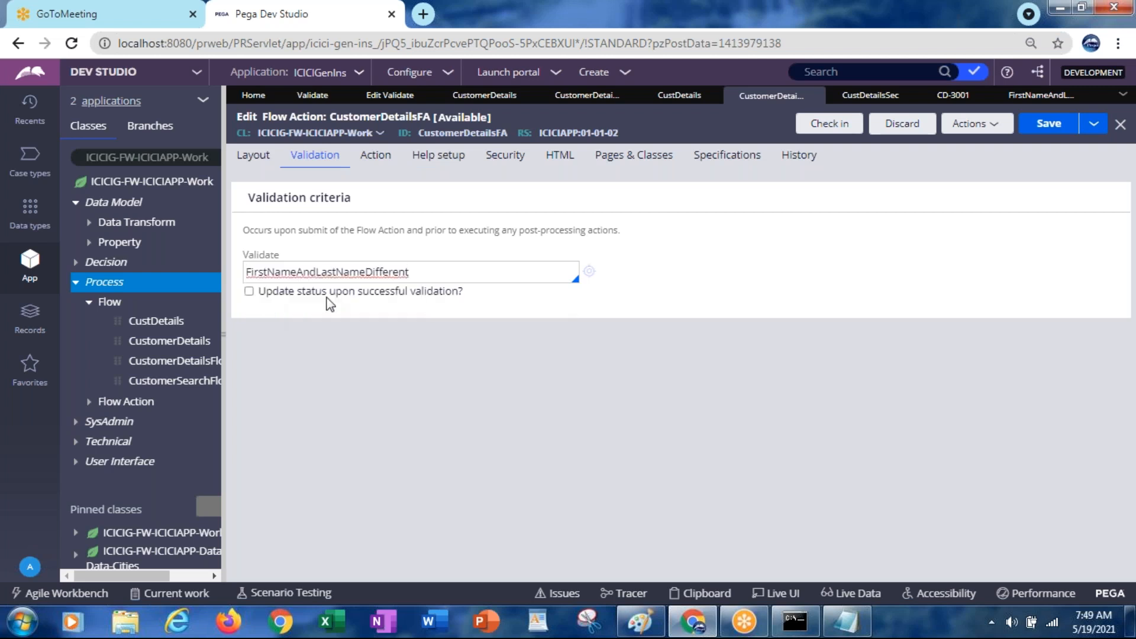
click(1035, 133)
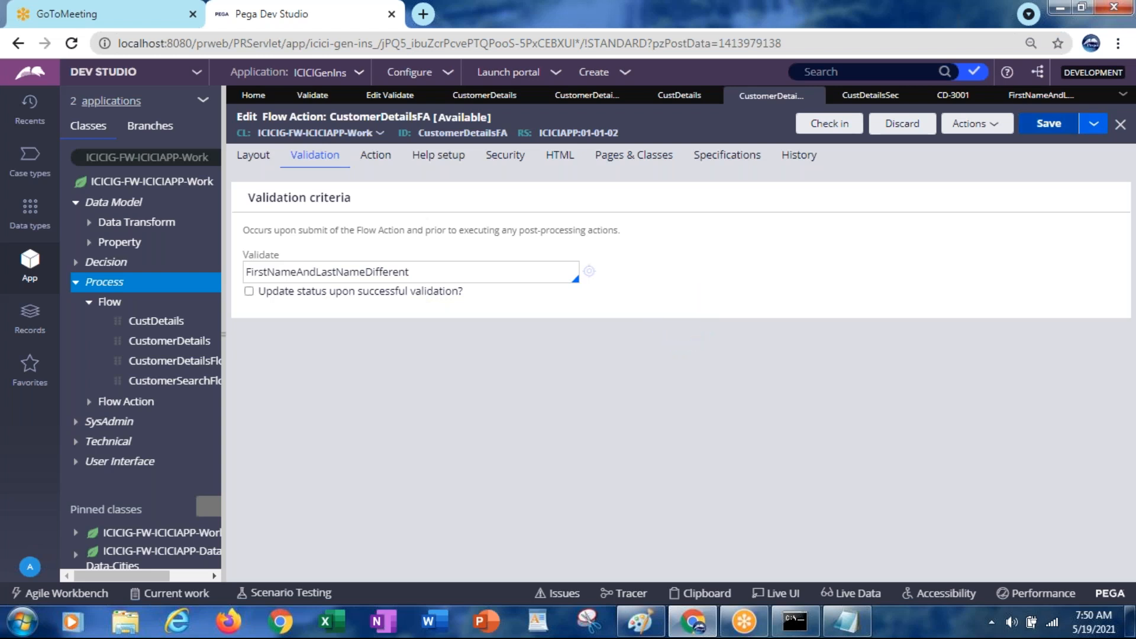
Close case CD-3001 and run the CustDetails flow as a new case
click(980, 96)
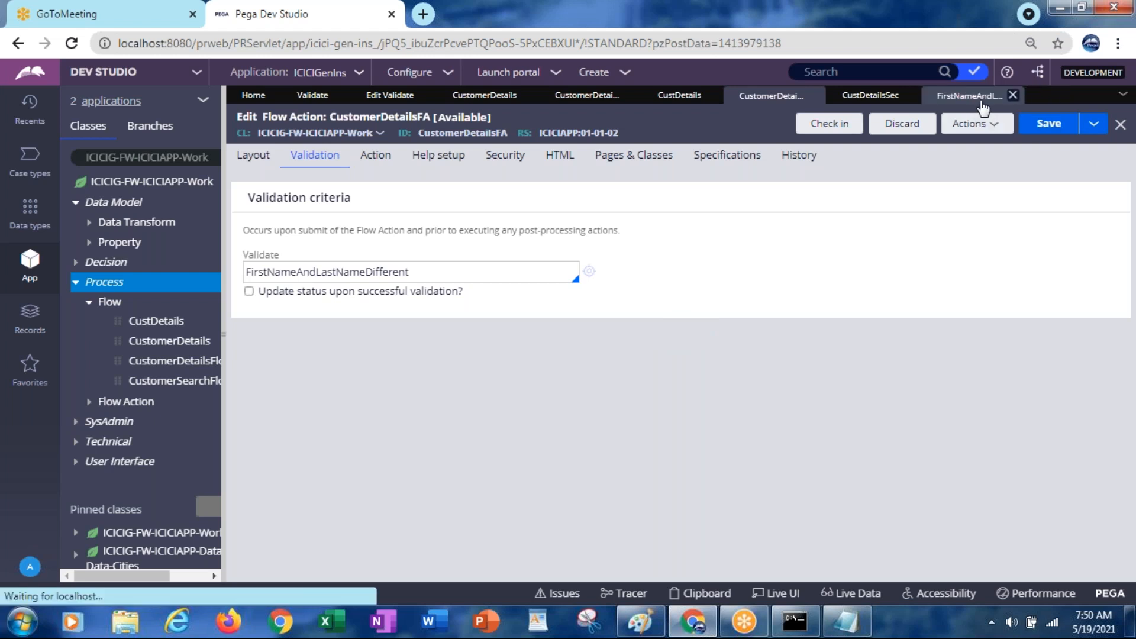
click(872, 99)
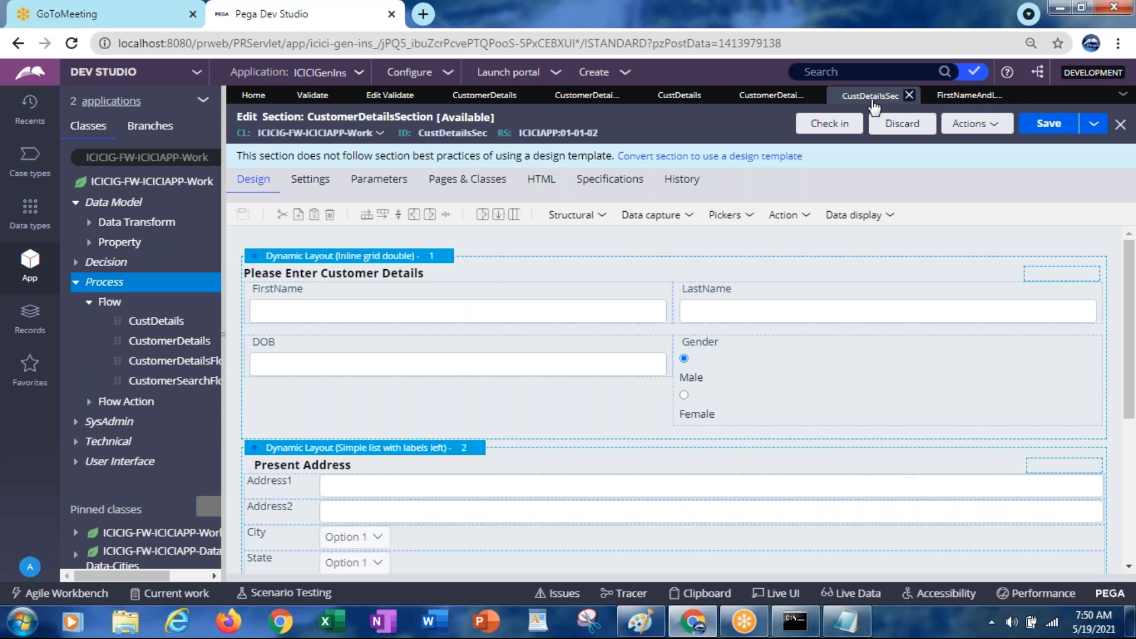
click(679, 100)
click(969, 125)
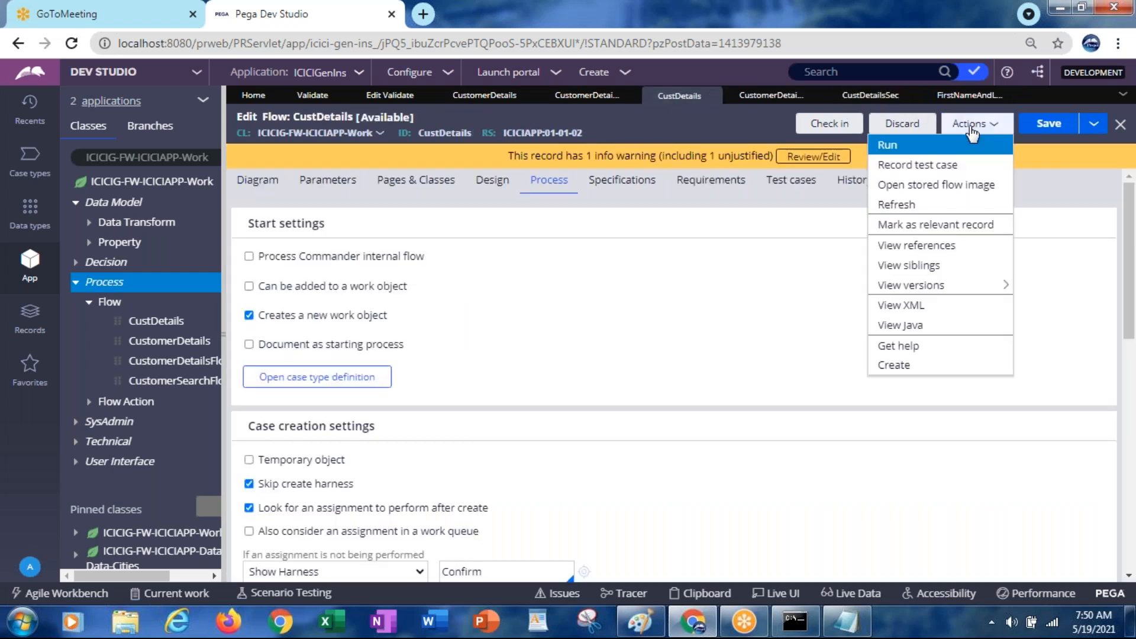
click(893, 149)
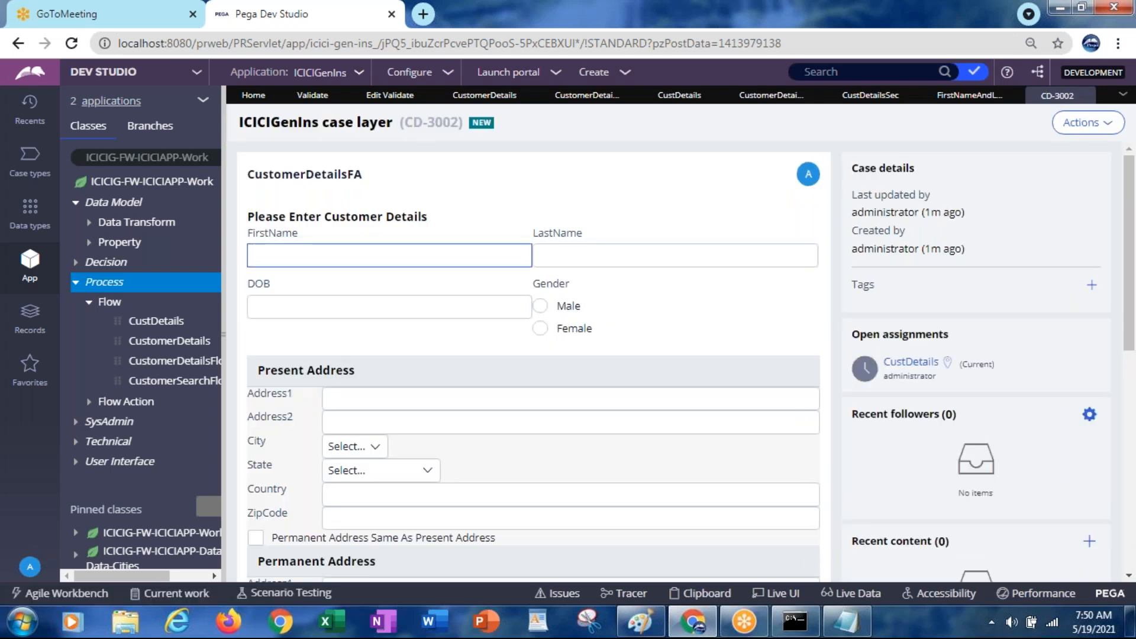
Enter the same name, differing only in case, as first and last name and submit
text(Sudarshan)
key(Tab)
text(sudarshan)
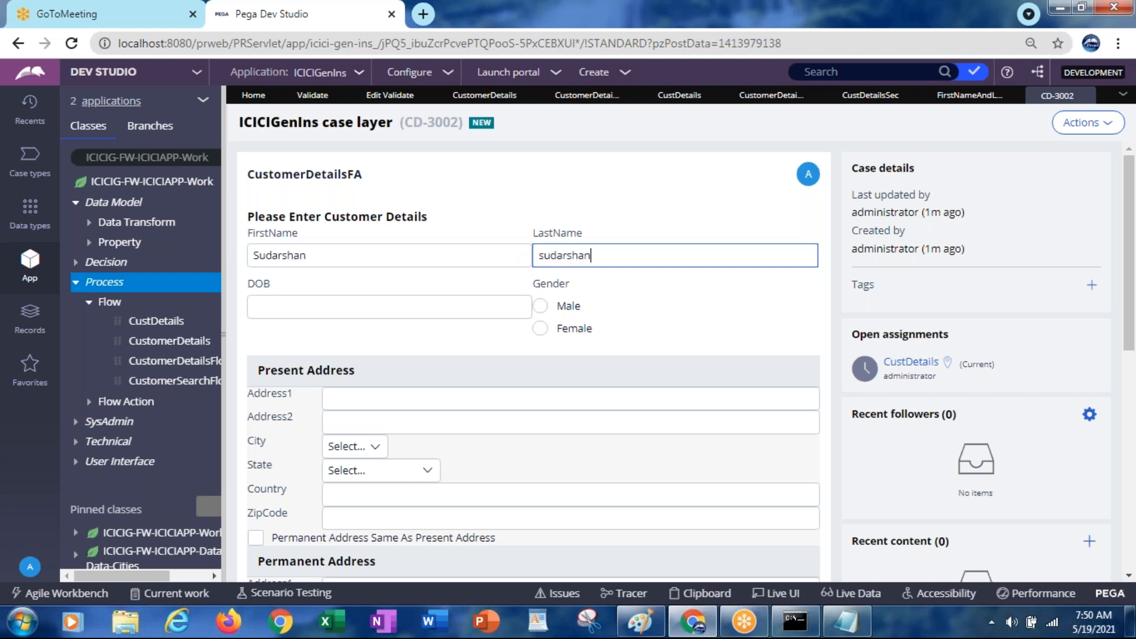
key(Tab)
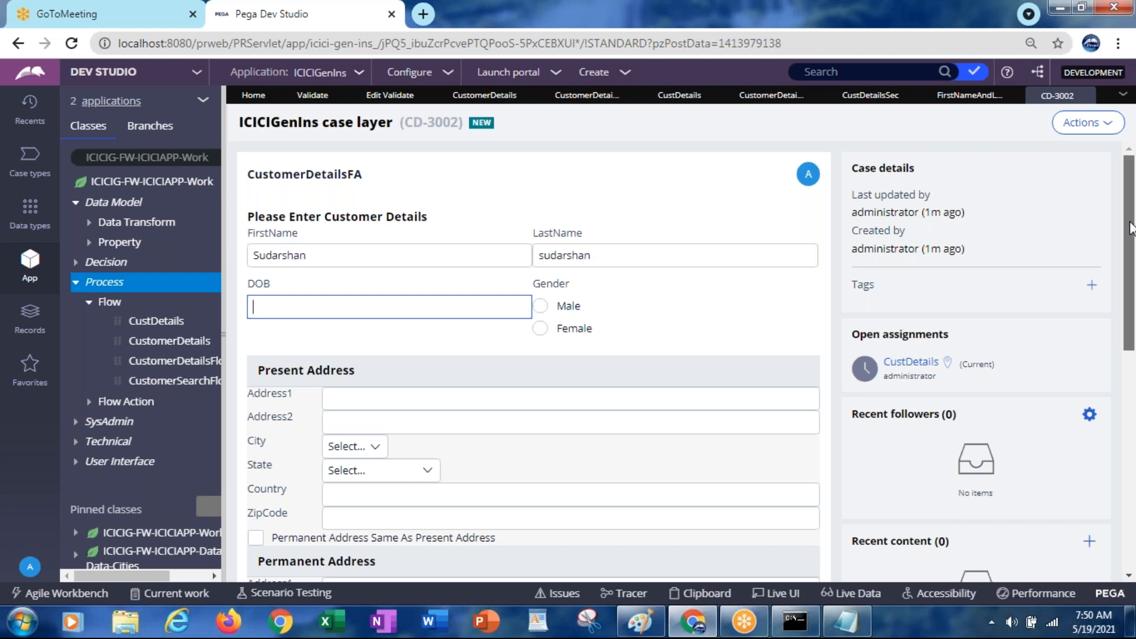
drag(1129, 228, 1133, 344)
click(775, 501)
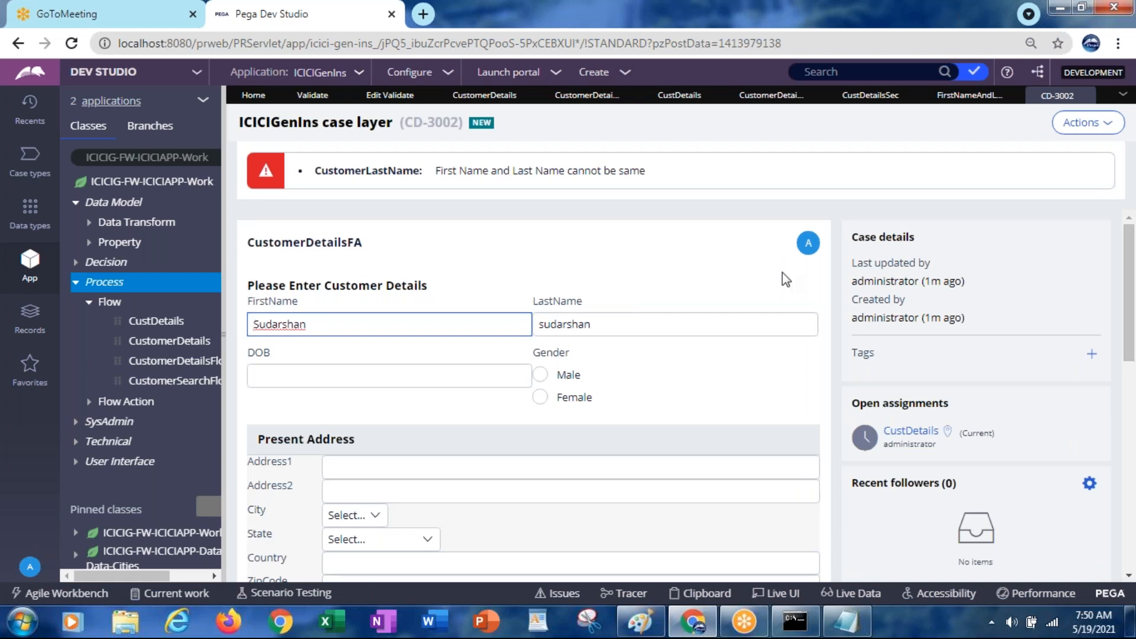
Append '1' to the last name and resubmit the customer details form
click(435, 375)
click(562, 332)
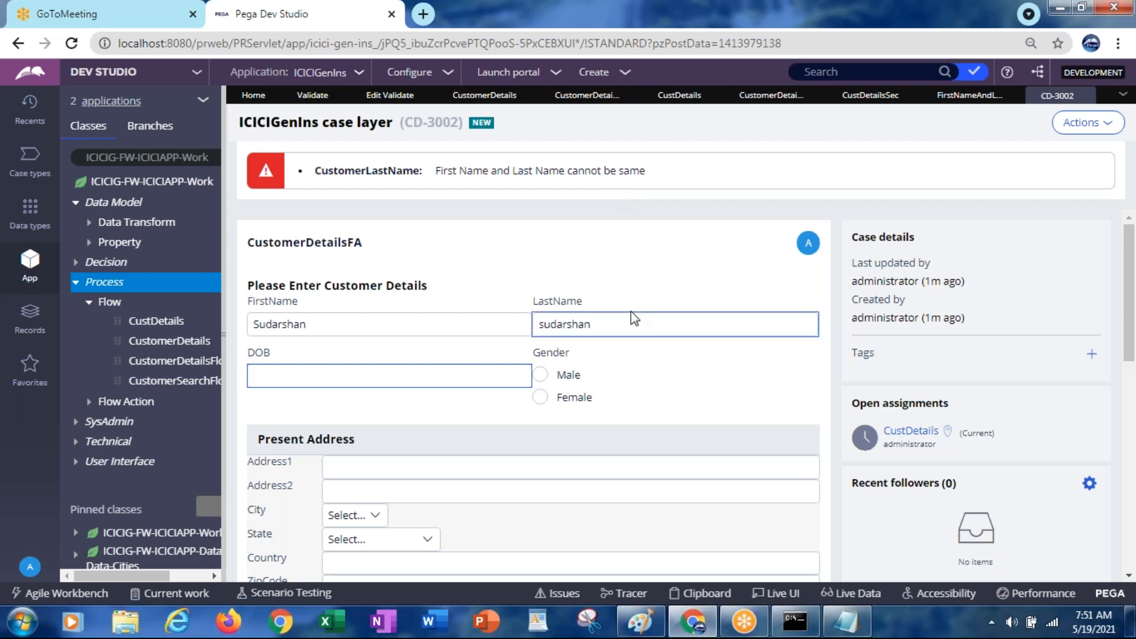
click(617, 323)
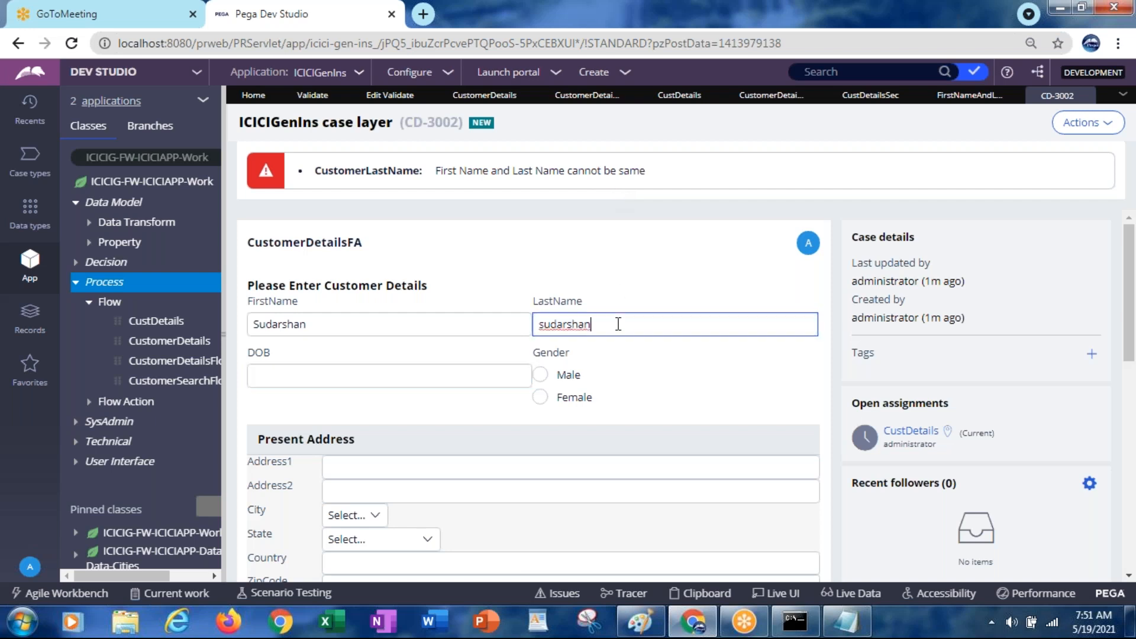
text(1)
click(627, 290)
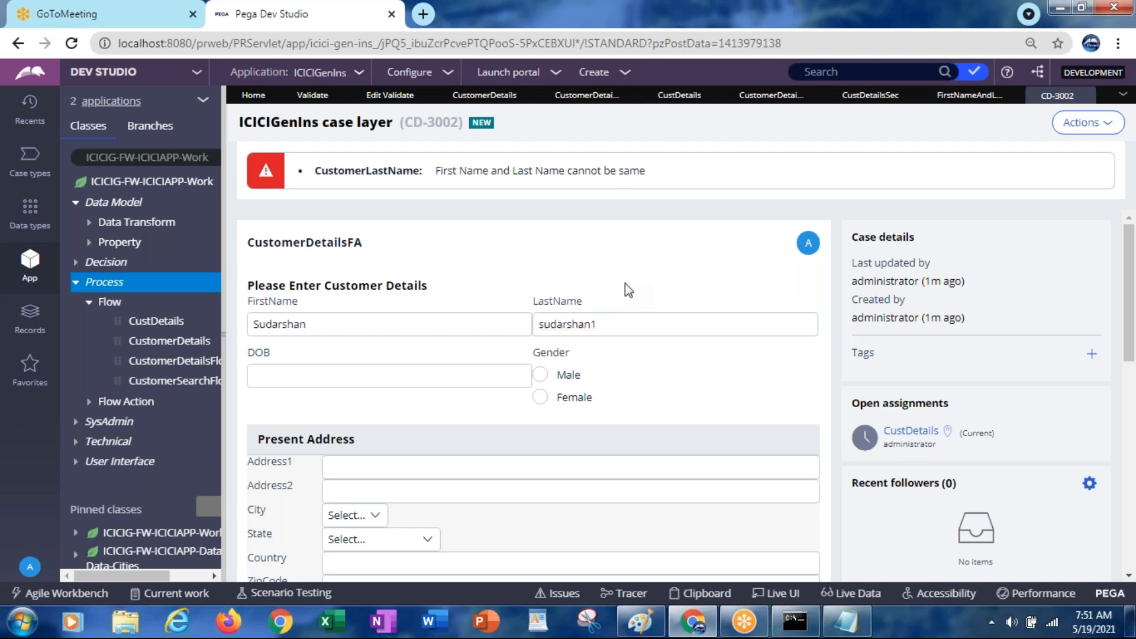
drag(1132, 333, 1134, 477)
click(782, 478)
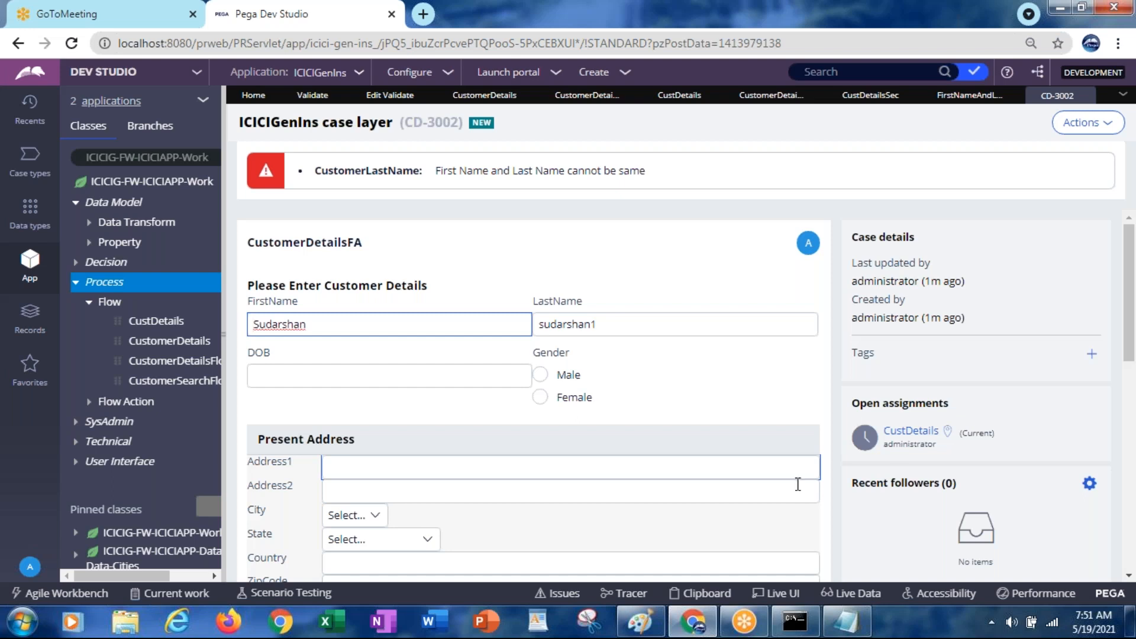
drag(1130, 346, 1130, 467)
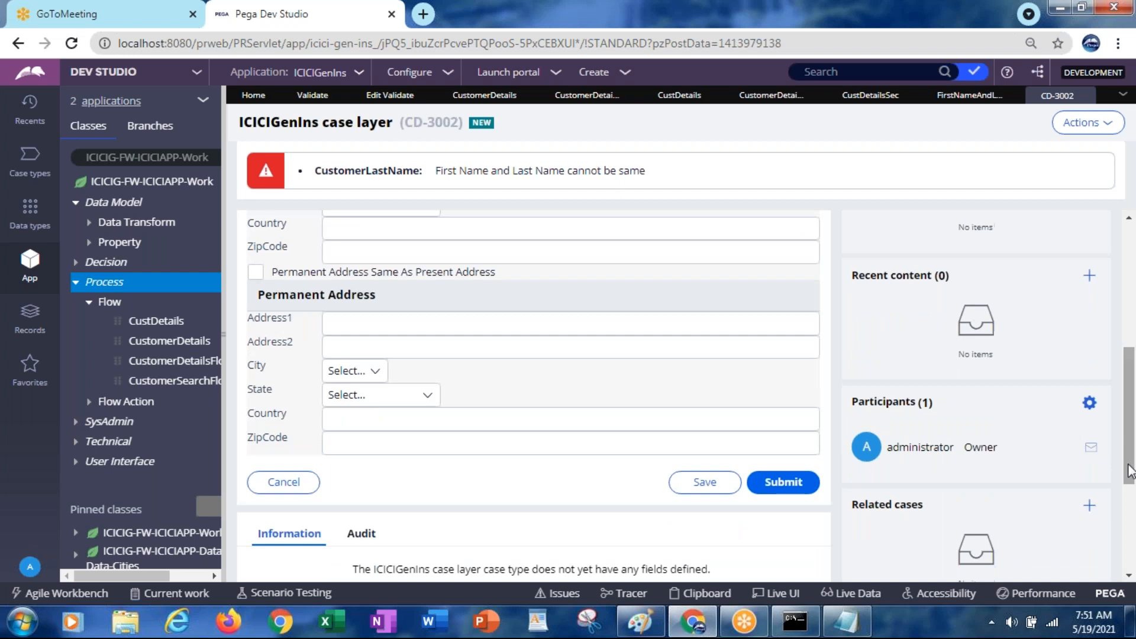
click(793, 495)
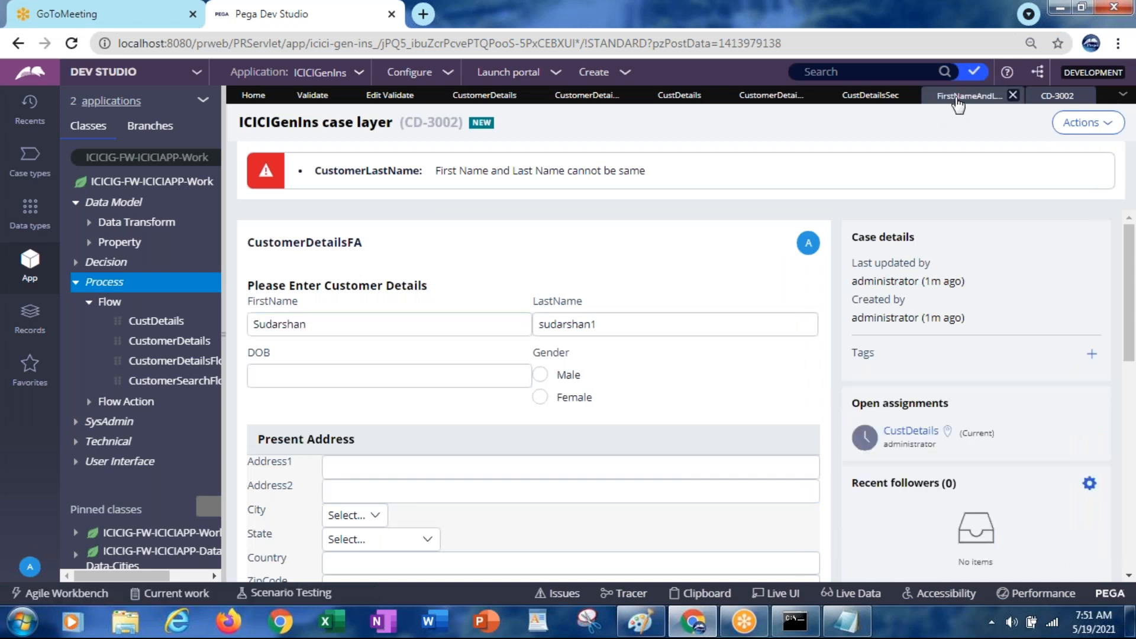
Reopen the validate rule's condition and cancel the Validation conditions dialog without changes
click(957, 103)
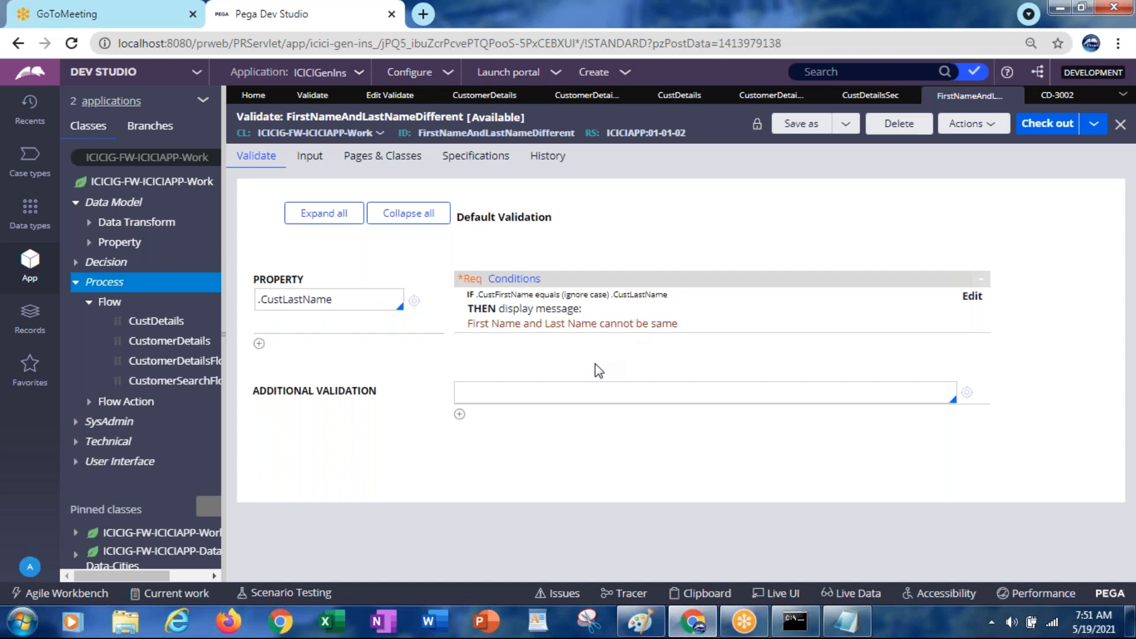
click(971, 302)
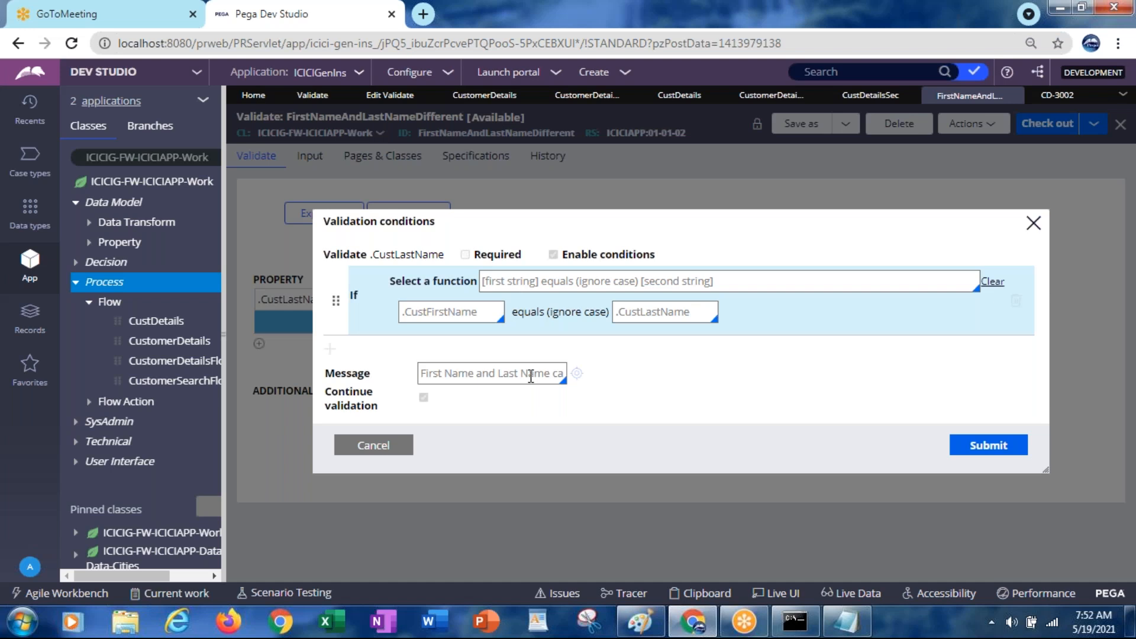
click(368, 447)
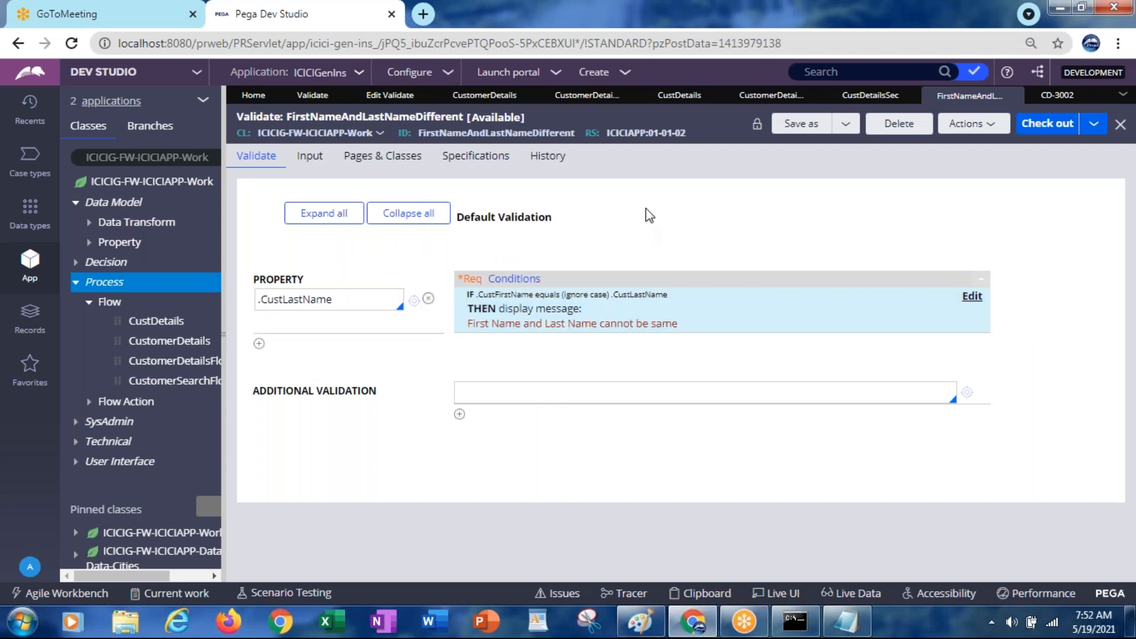
Return to case CD-3002 and select the LastName field's value
click(1058, 96)
click(573, 323)
double_click(572, 322)
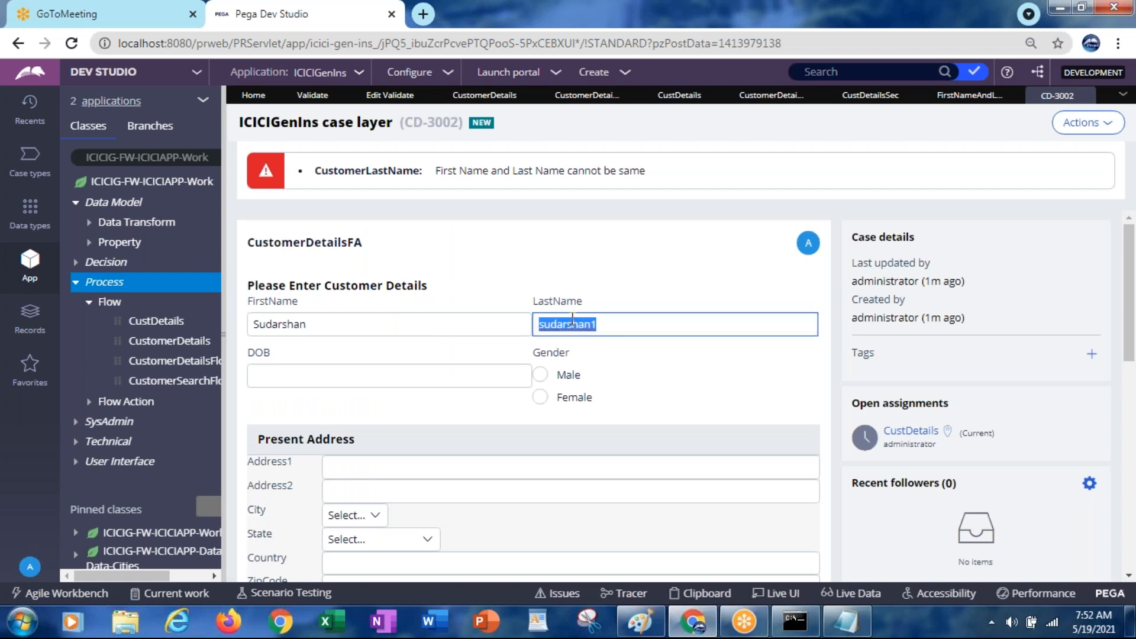
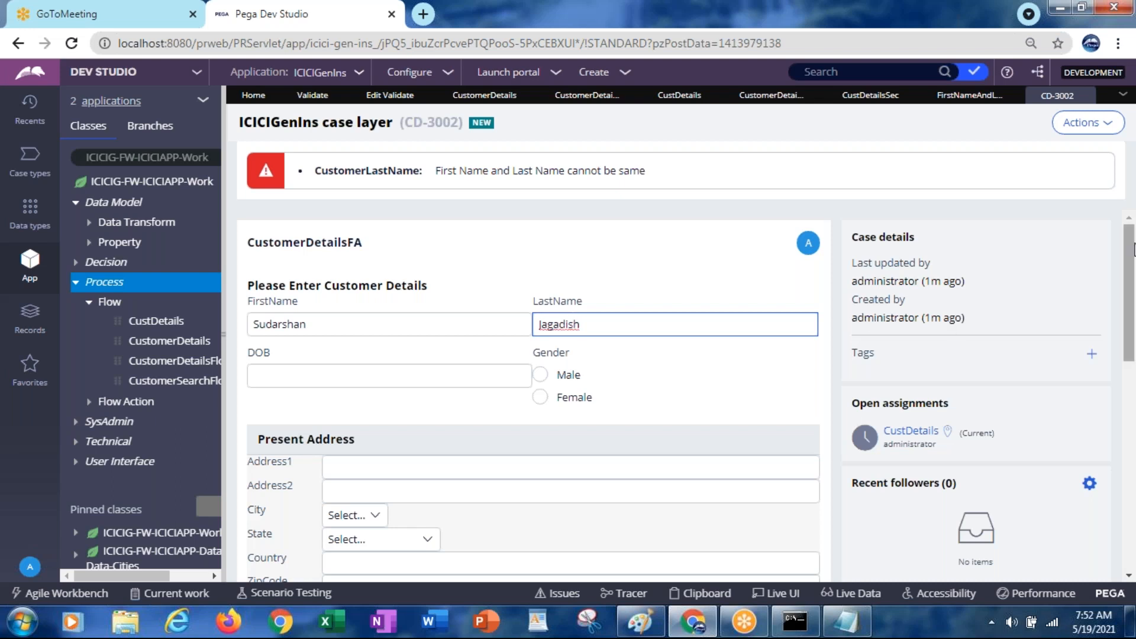
Replace the last name with a different name and submit the form twice
drag(1130, 255, 1121, 414)
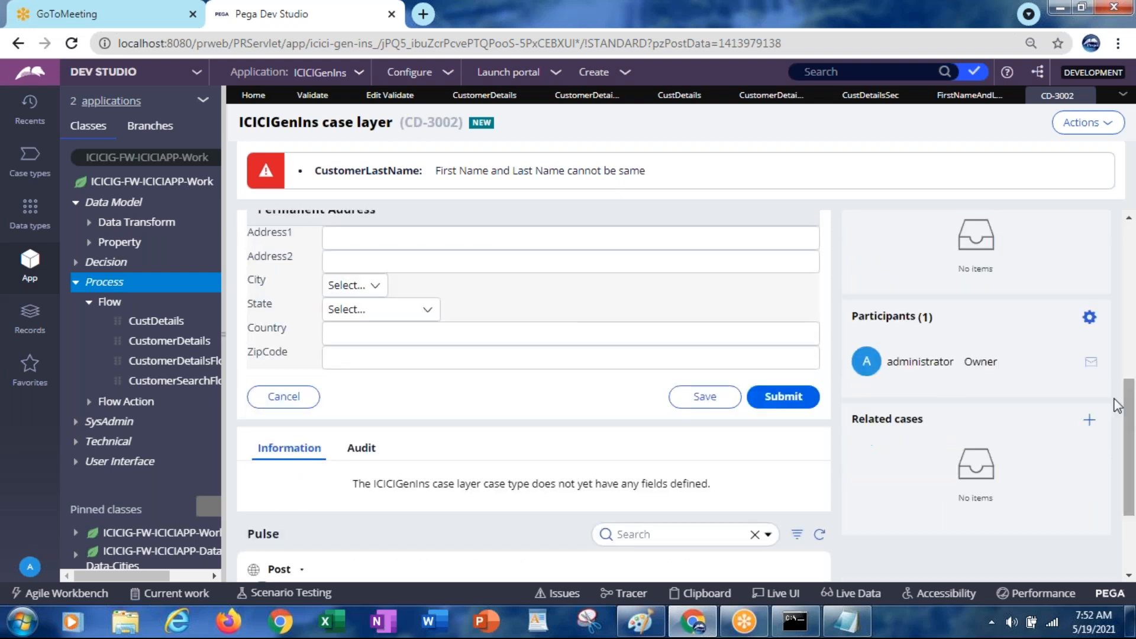
click(786, 400)
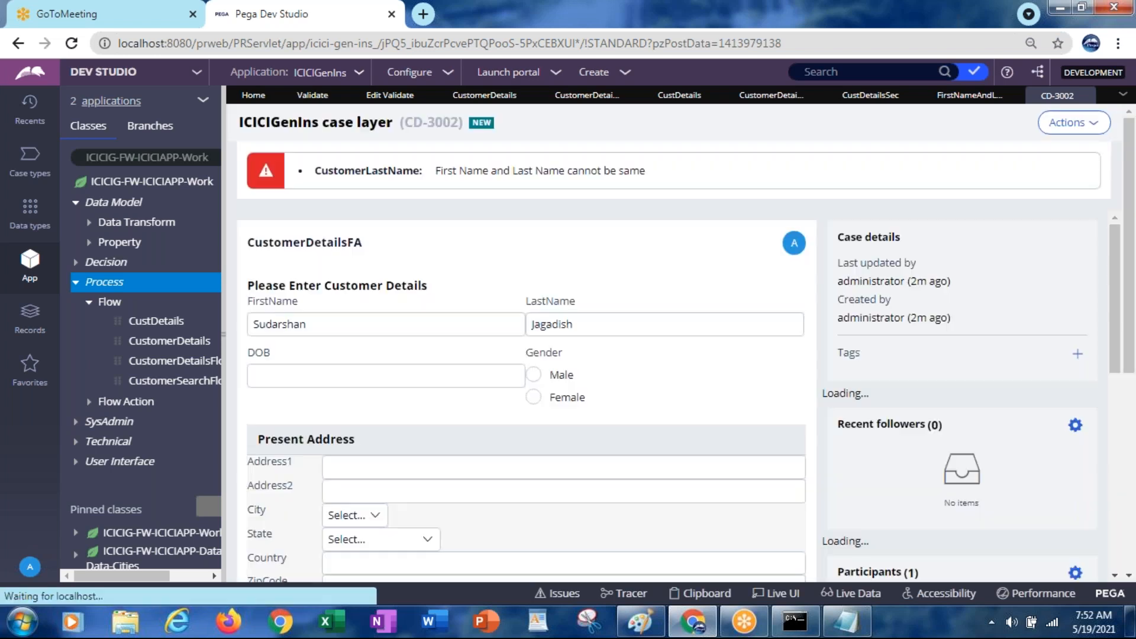
click(445, 376)
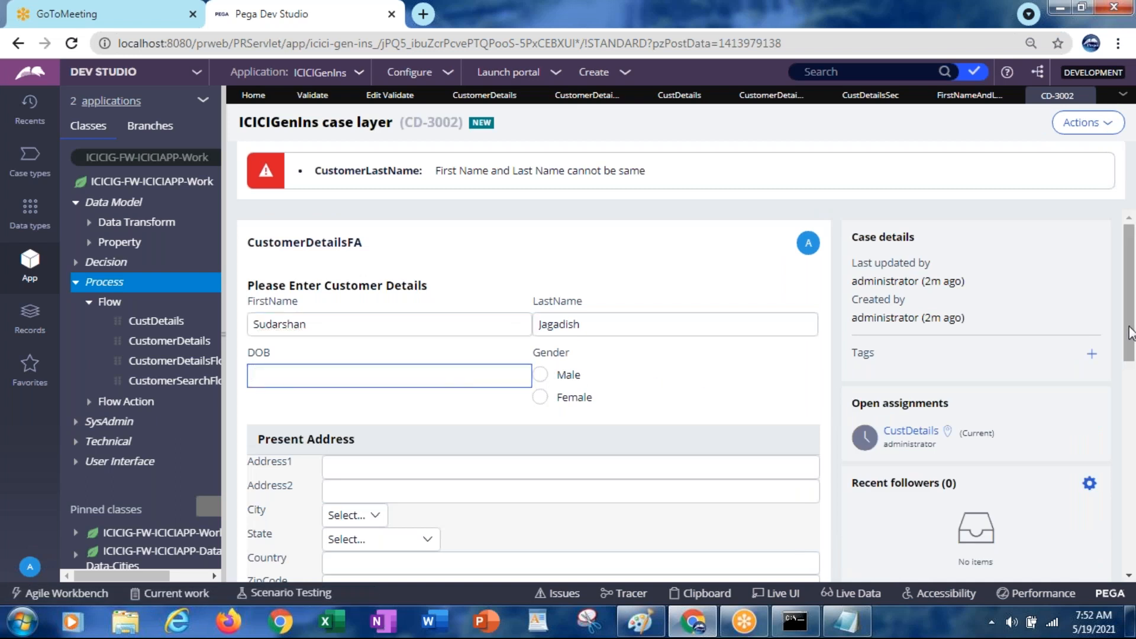
drag(1130, 333, 1105, 481)
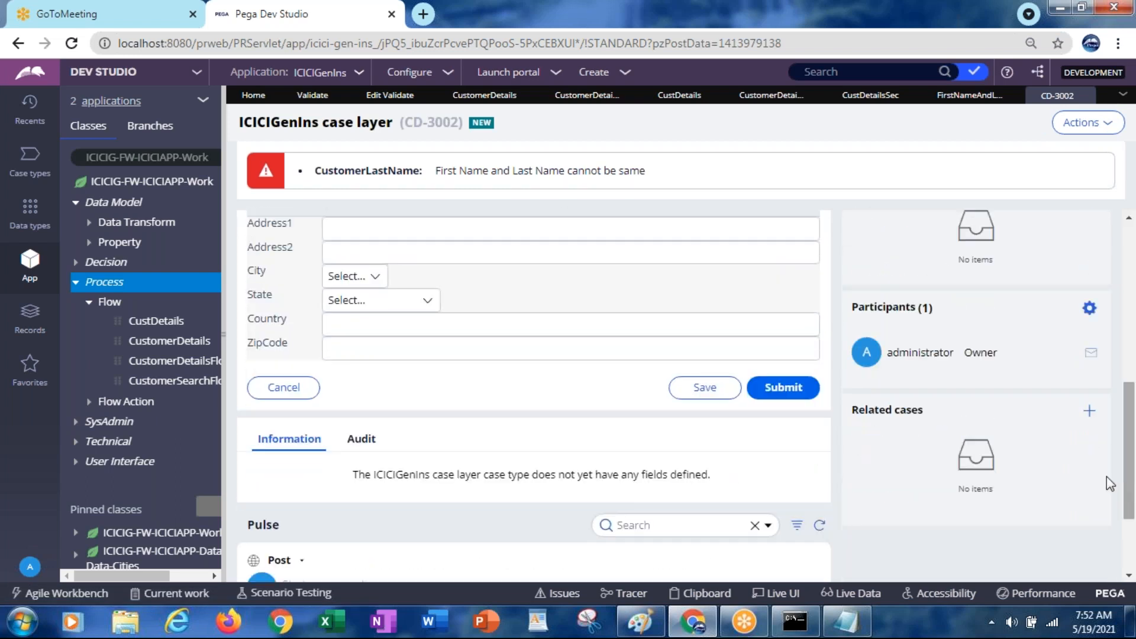
click(797, 391)
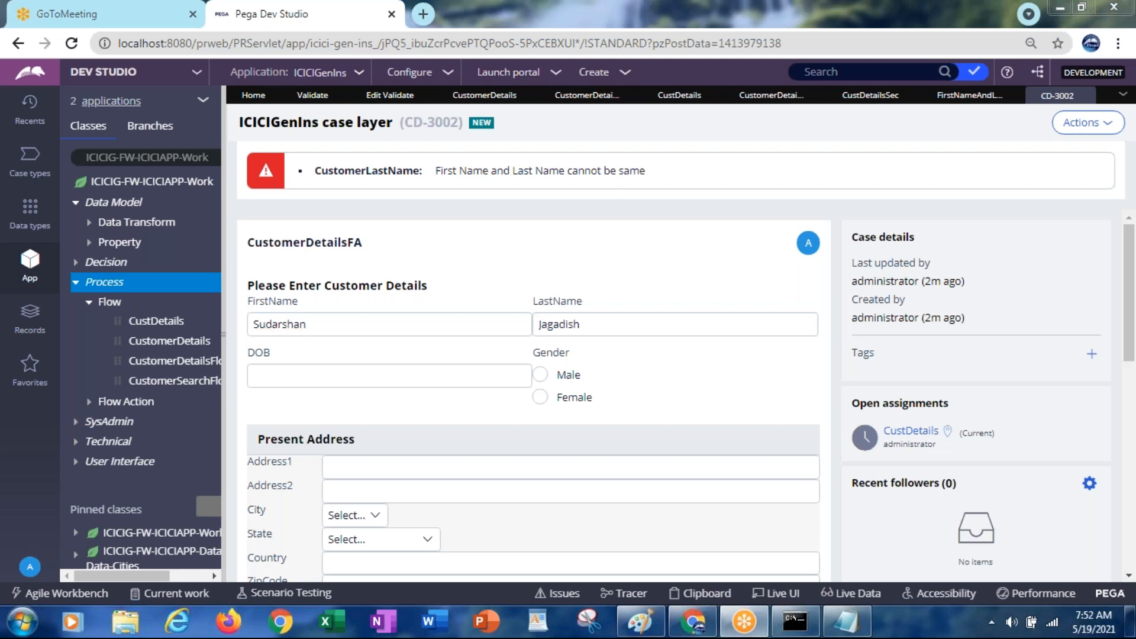
Review the rule's ignore-case condition, submit it unchanged, and return to case CD-3002
click(967, 100)
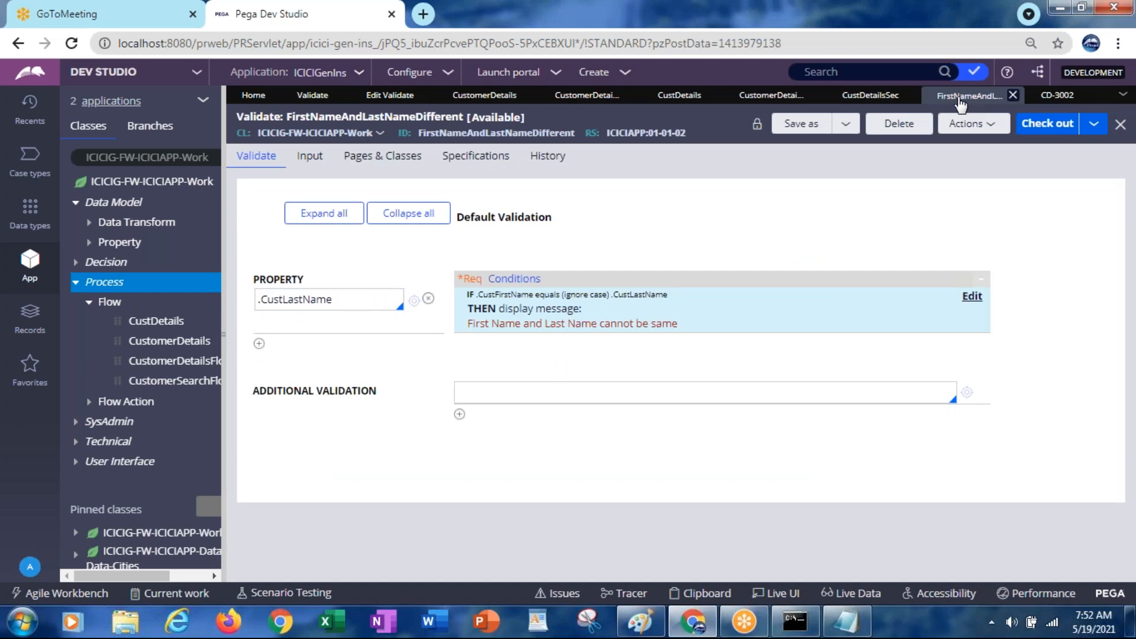
click(972, 298)
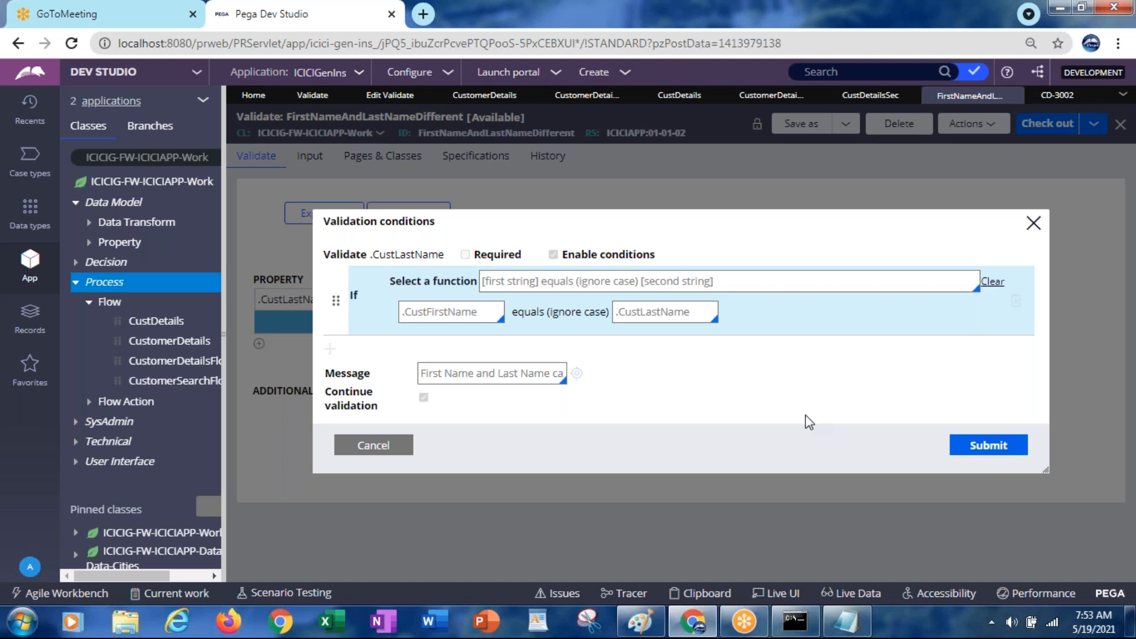
click(983, 450)
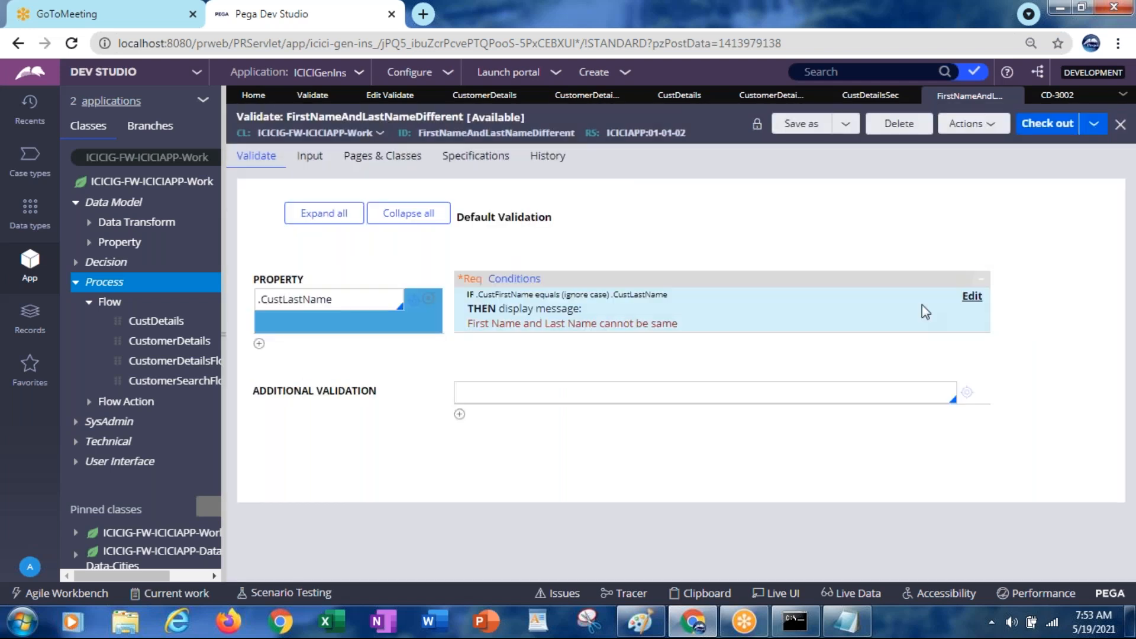
click(1037, 95)
Make the last name match the first name, submit, then go back to FirstNameAndLastNameDifferent
click(473, 325)
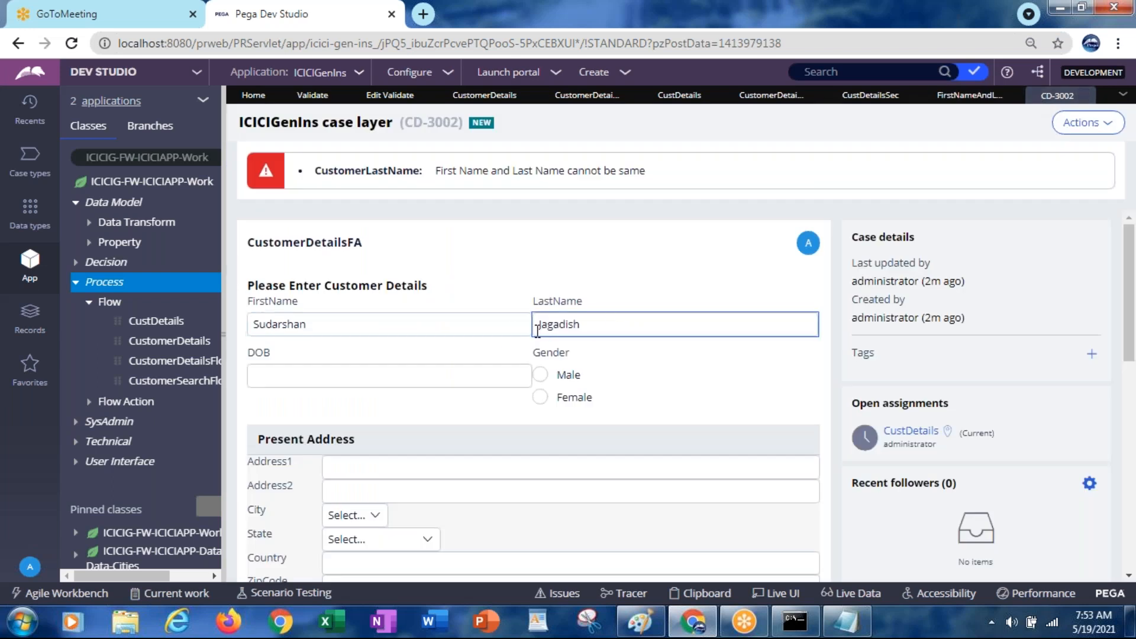
click(570, 324)
double_click(570, 325)
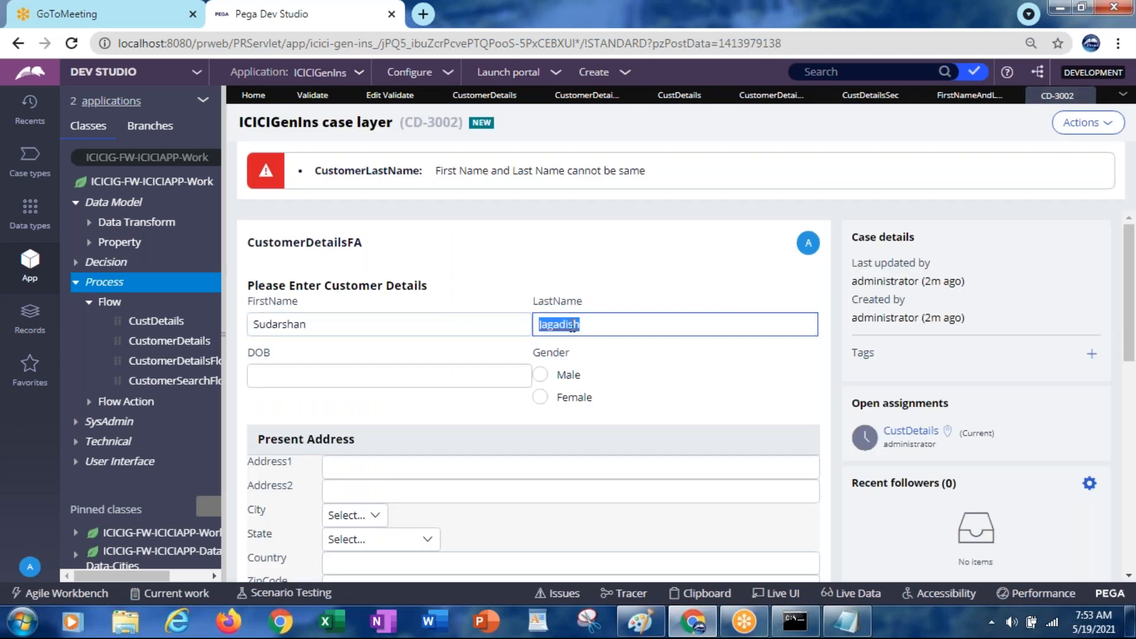
text(Sudarshan)
drag(1128, 307, 1128, 508)
click(793, 416)
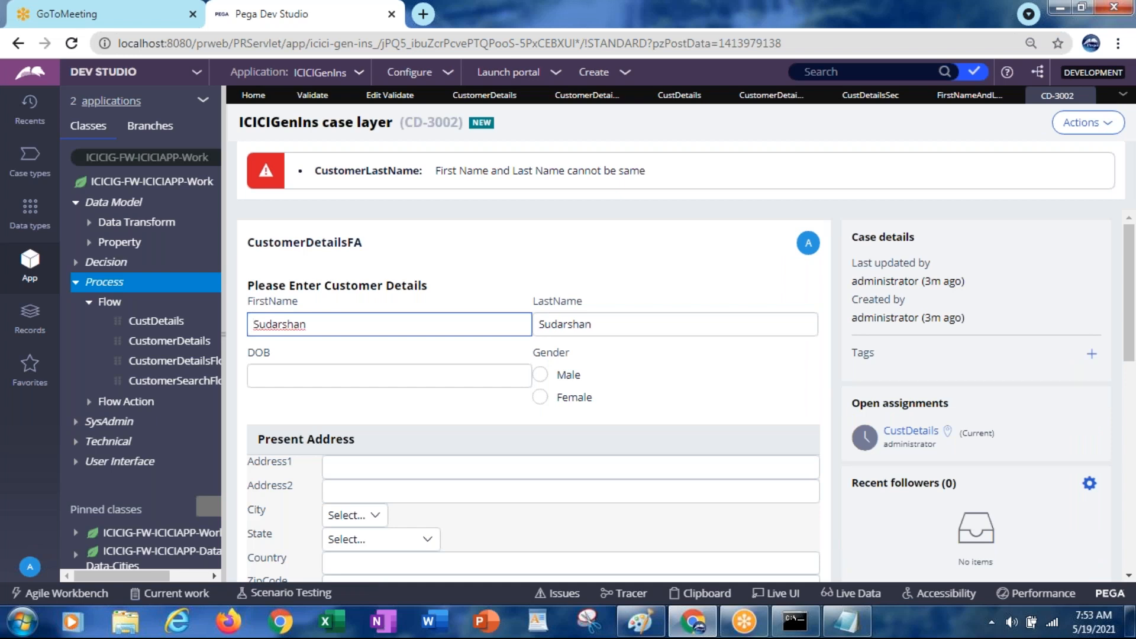
click(527, 488)
click(965, 101)
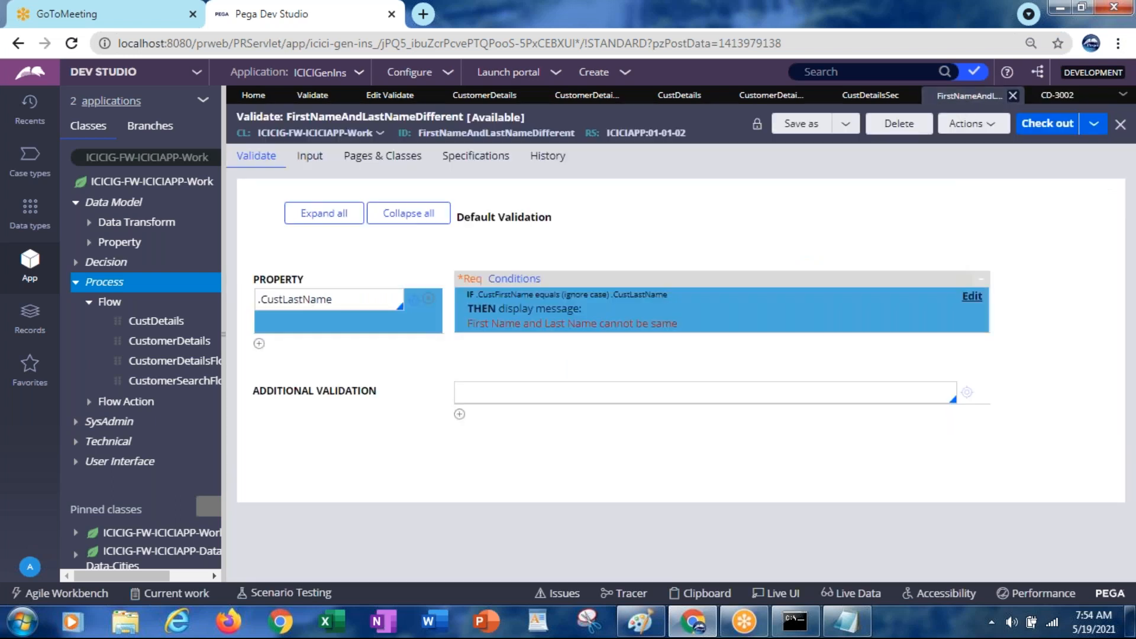
Open the name-comparison validation condition and launch the Clipboard Viewer from the developer toolbar
click(973, 300)
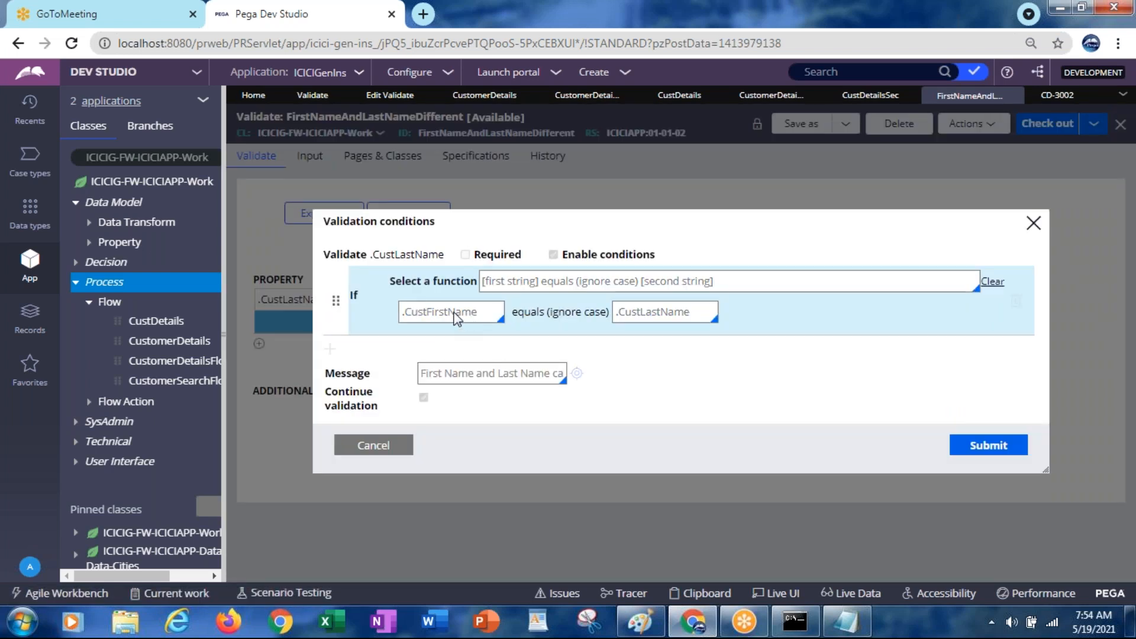
click(701, 593)
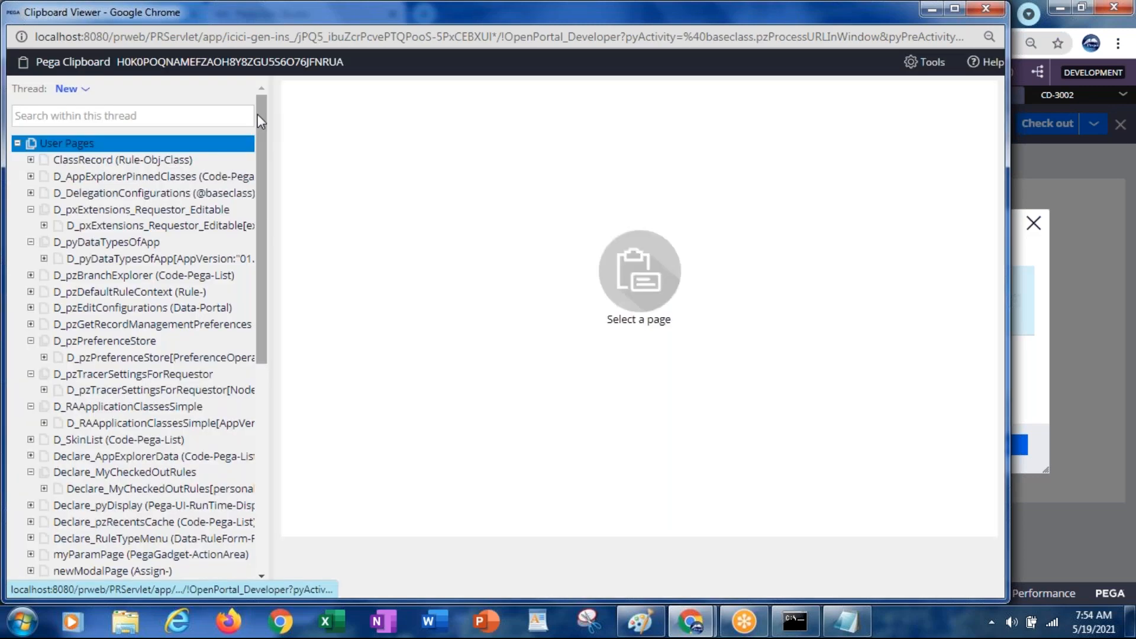
Switch the Clipboard to thread CD-3002, inspect pyWorkPage's CustomerDetails page, then return to Dev Studio
drag(263, 150, 278, 417)
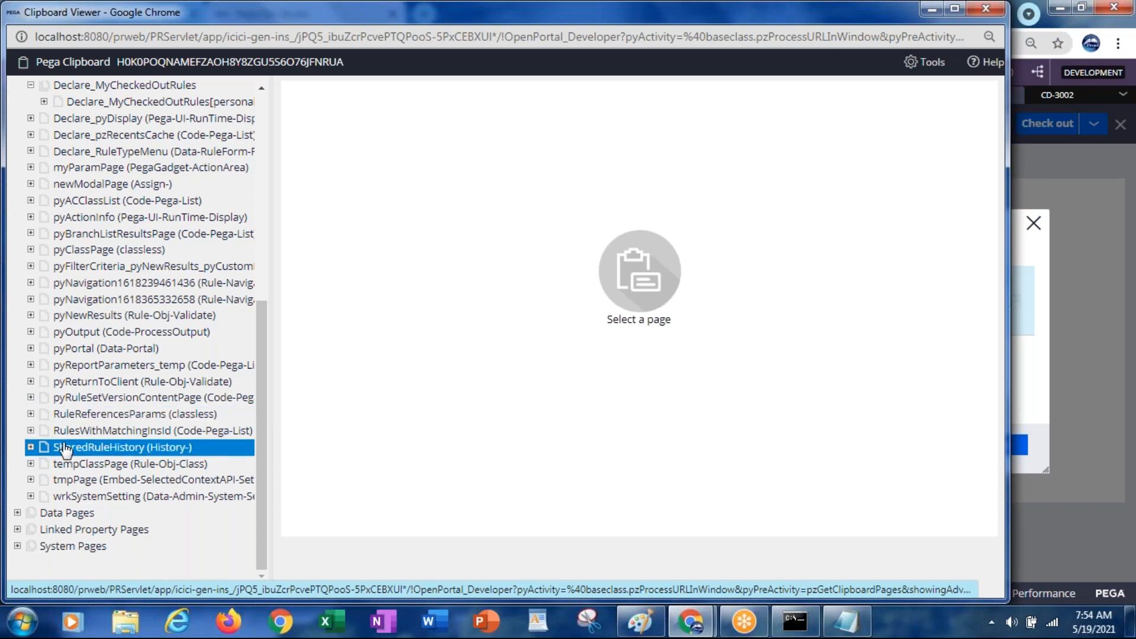
drag(265, 410, 278, 144)
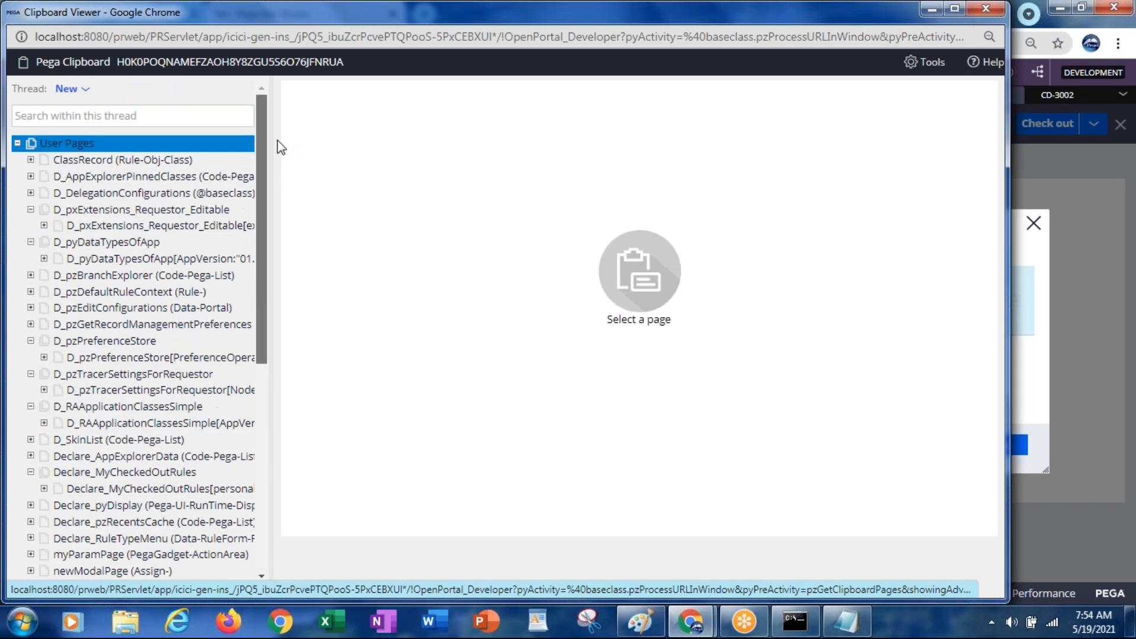
click(68, 89)
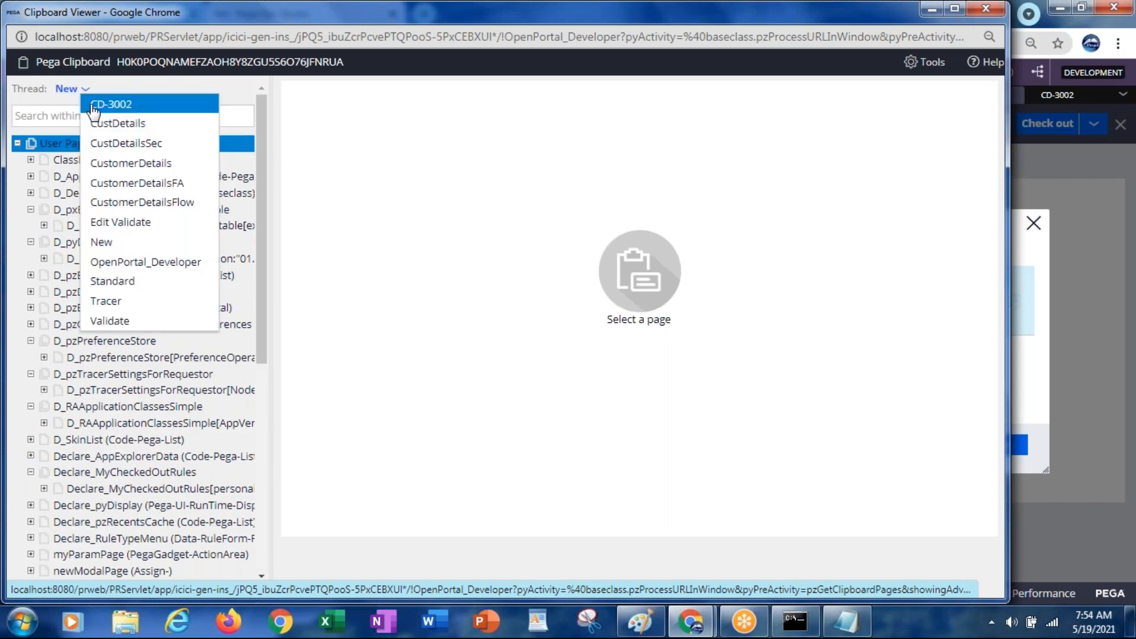
click(93, 104)
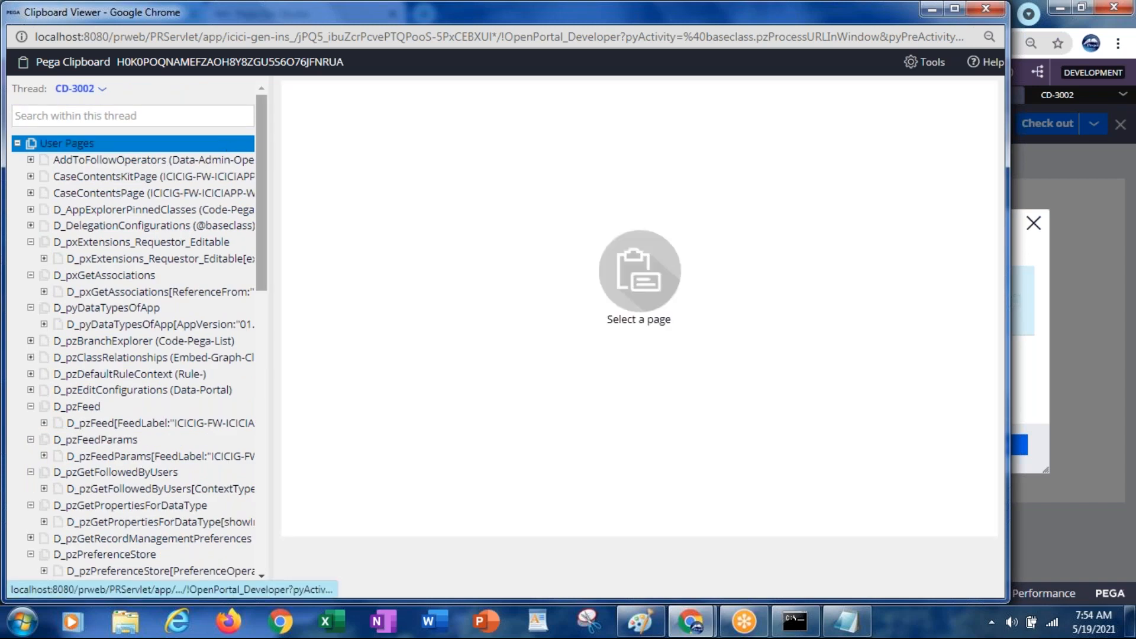
drag(260, 146, 274, 415)
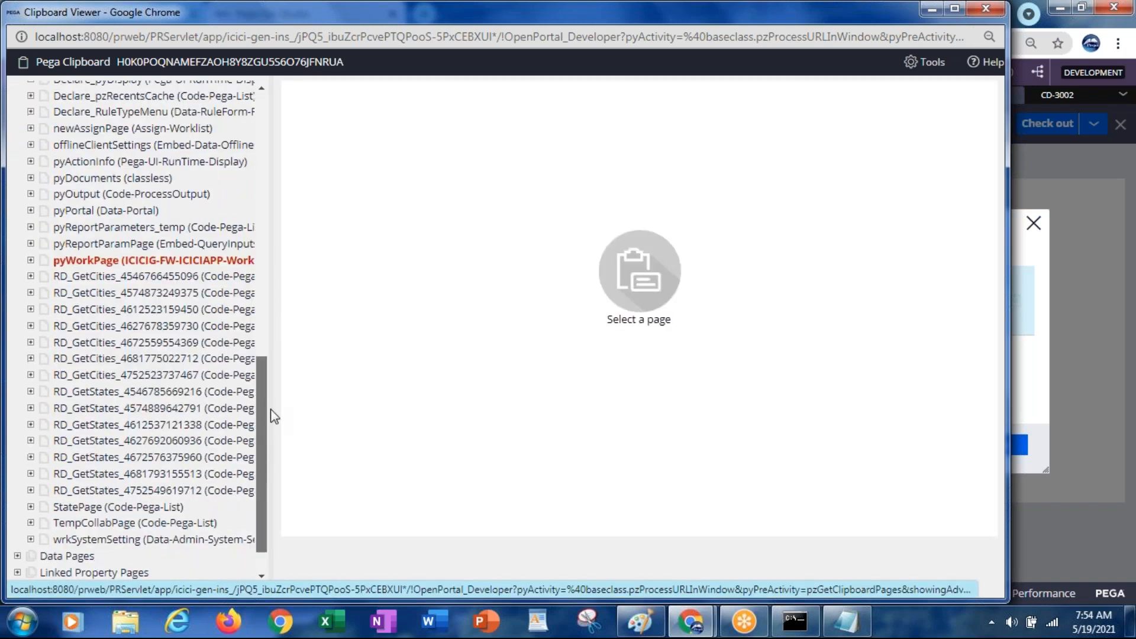
click(31, 261)
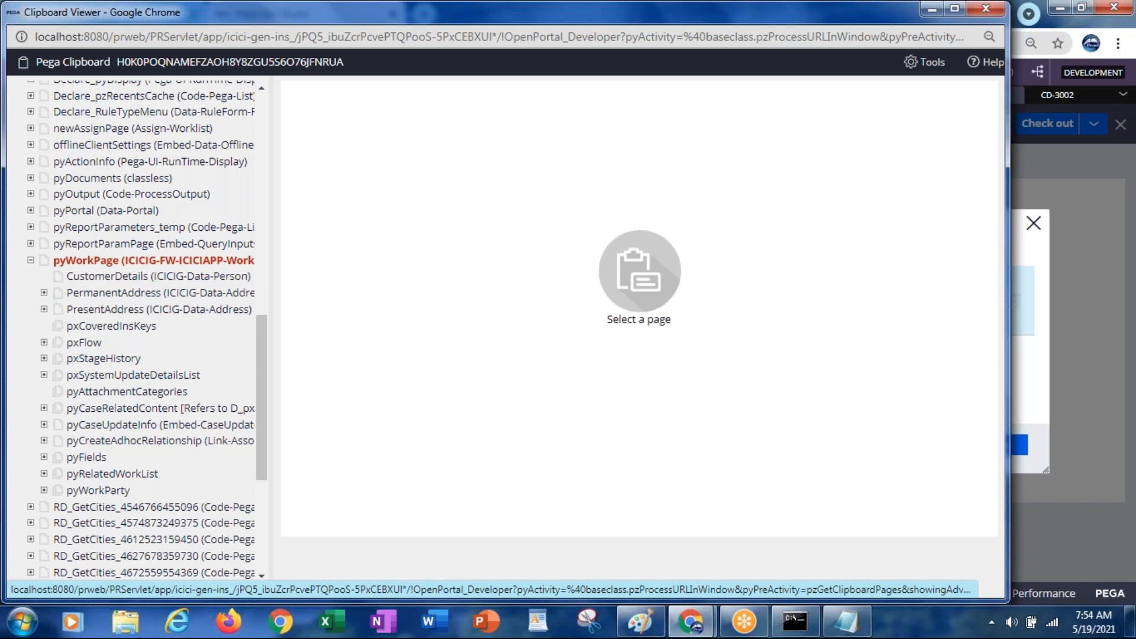
click(95, 281)
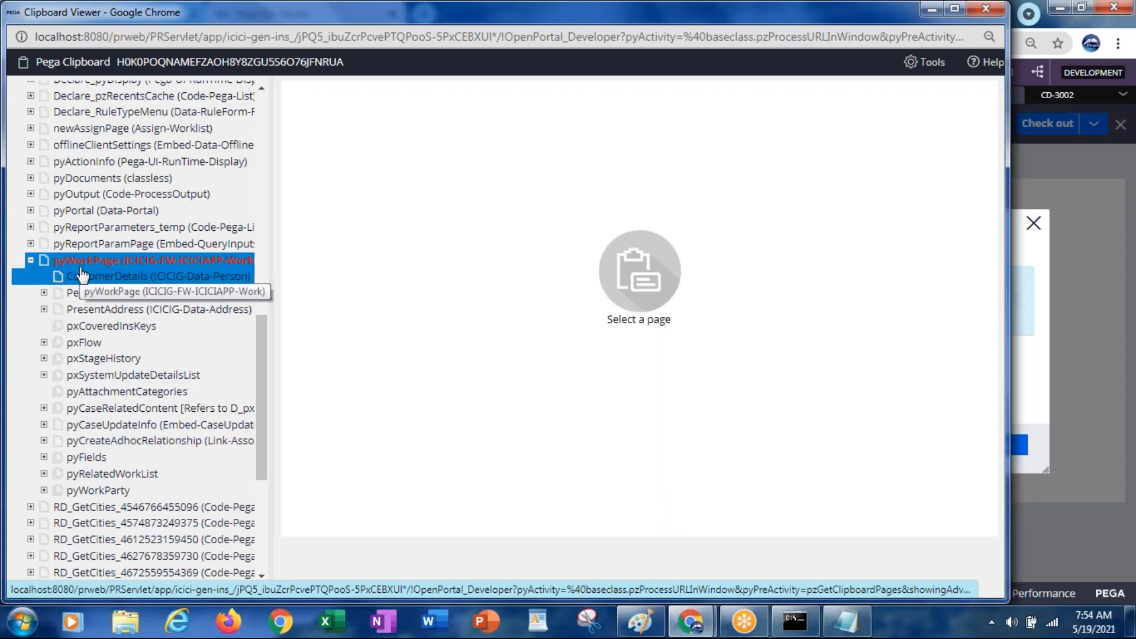
key(alt+Tab)
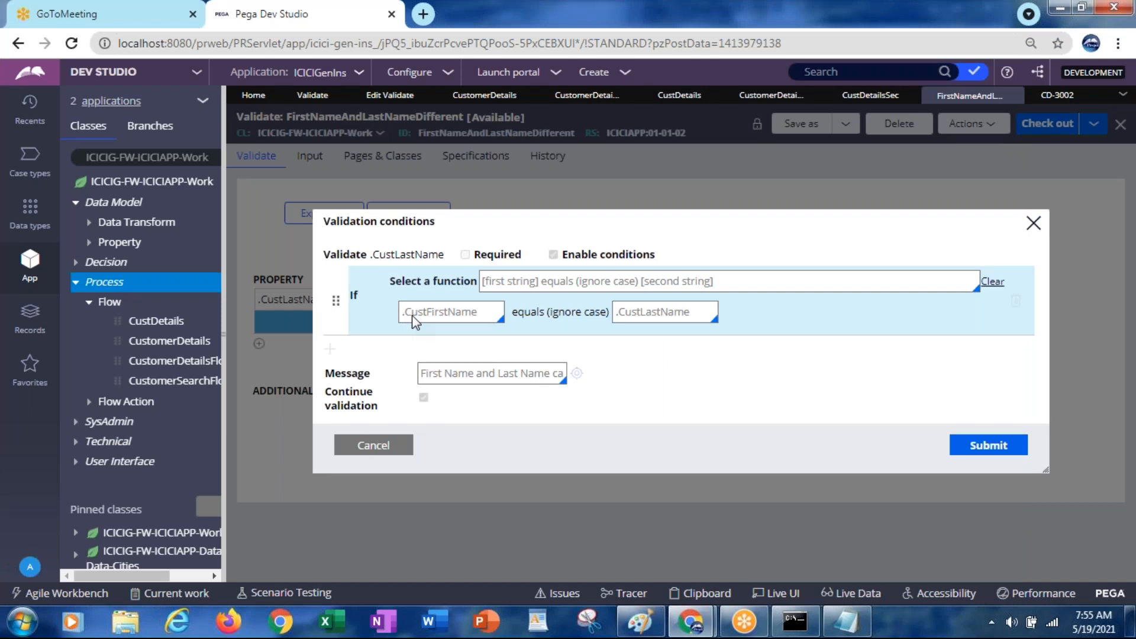
Cancel the validation conditions and open the FirstName cell properties in CustomerDetailsSection
click(350, 456)
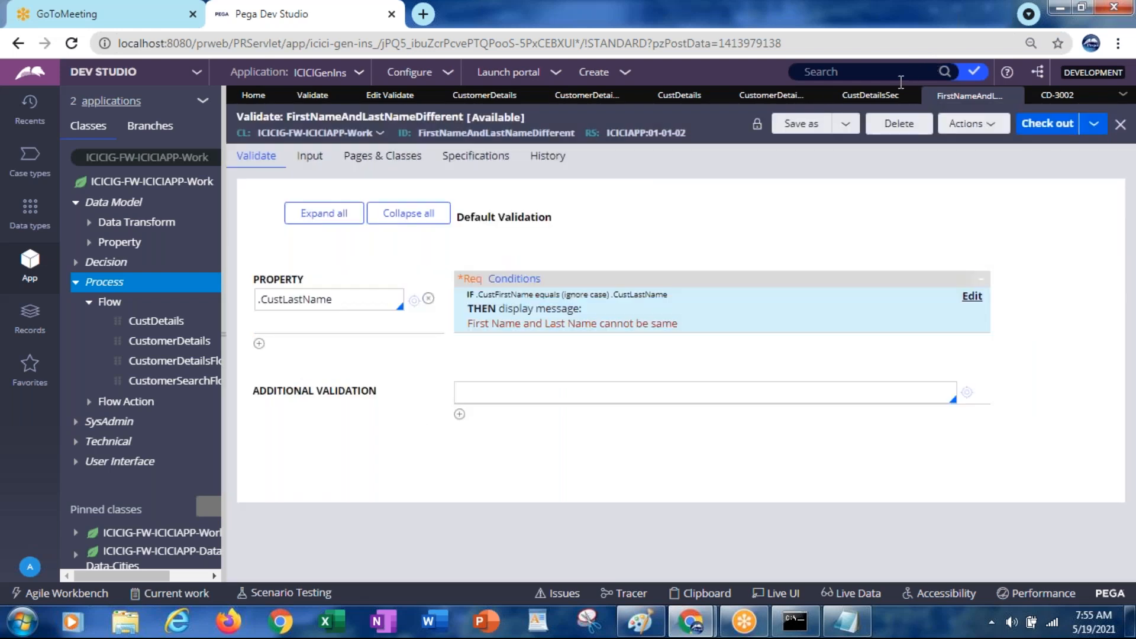
click(869, 96)
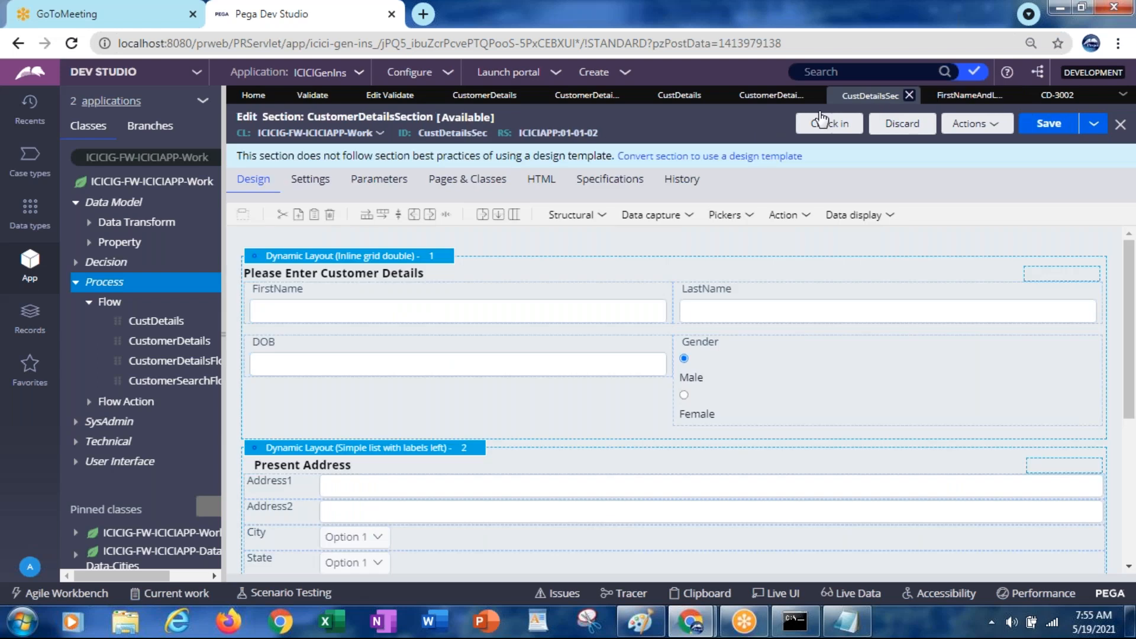
click(357, 314)
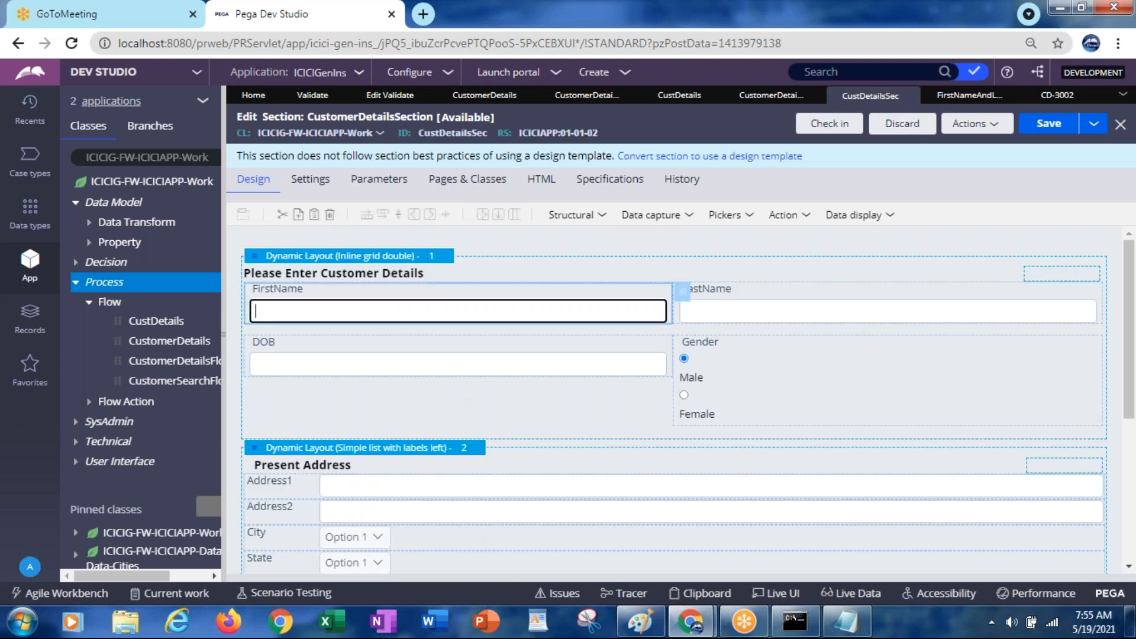
click(684, 294)
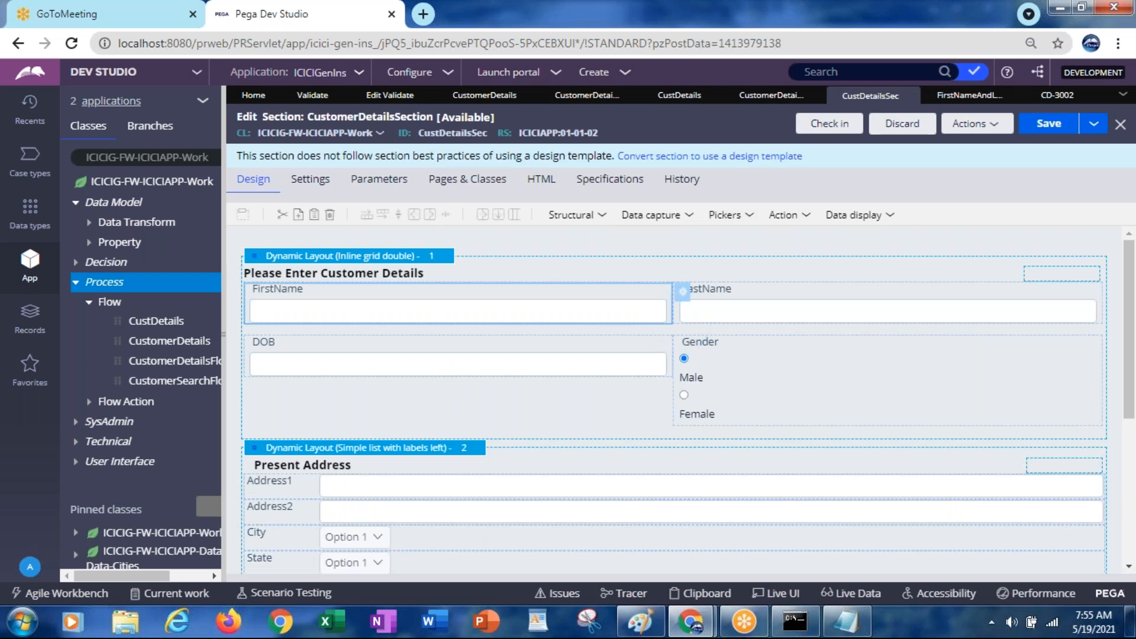
click(683, 290)
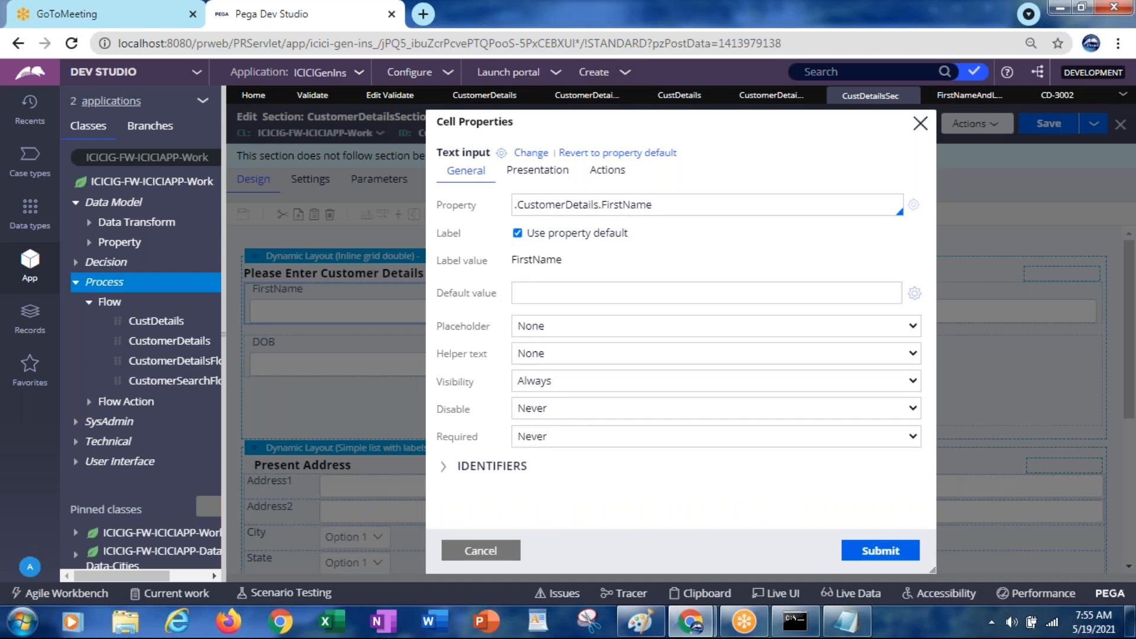
Copy the FirstName property reference .CustomerDetails.FirstName, cancel, and return to FirstNameAndLastNameDifferent
click(544, 205)
key(ctrl+a)
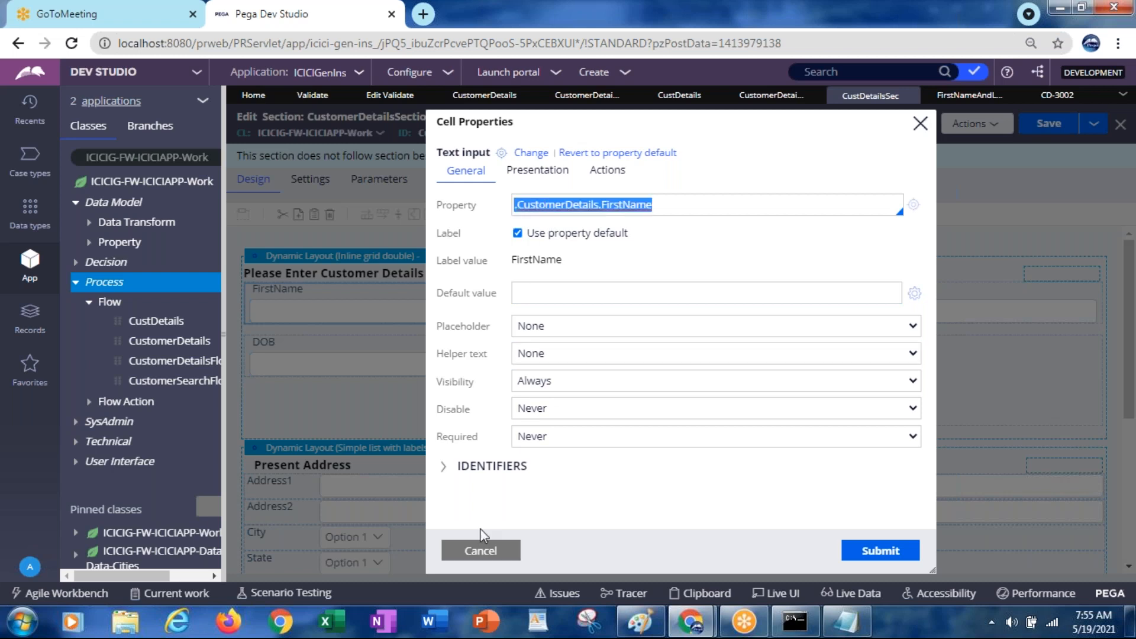
click(481, 551)
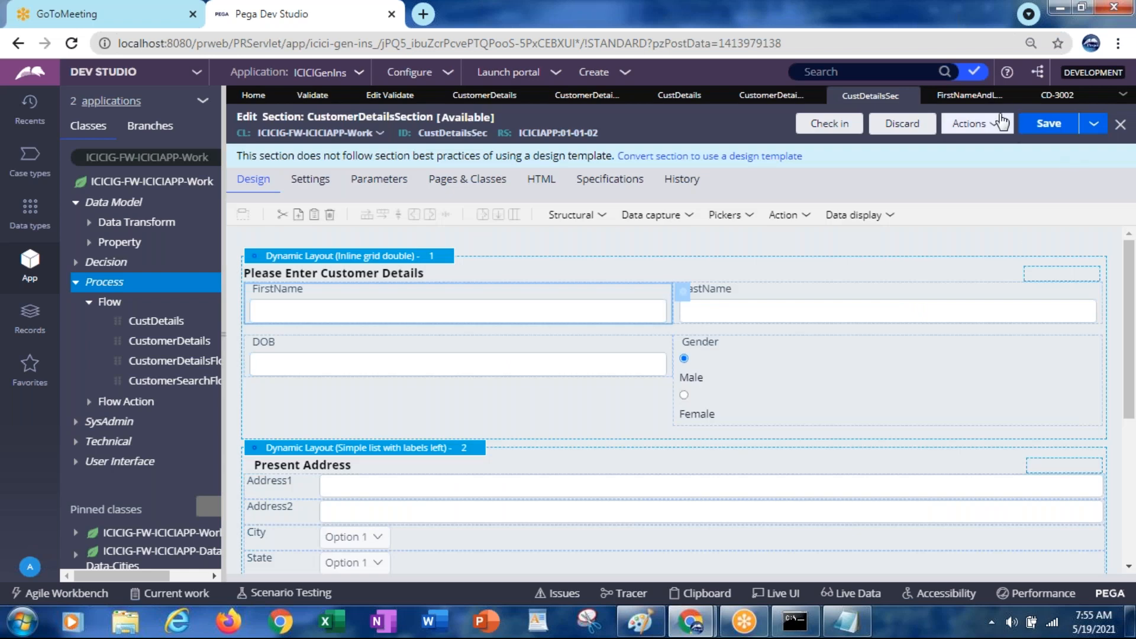
click(962, 104)
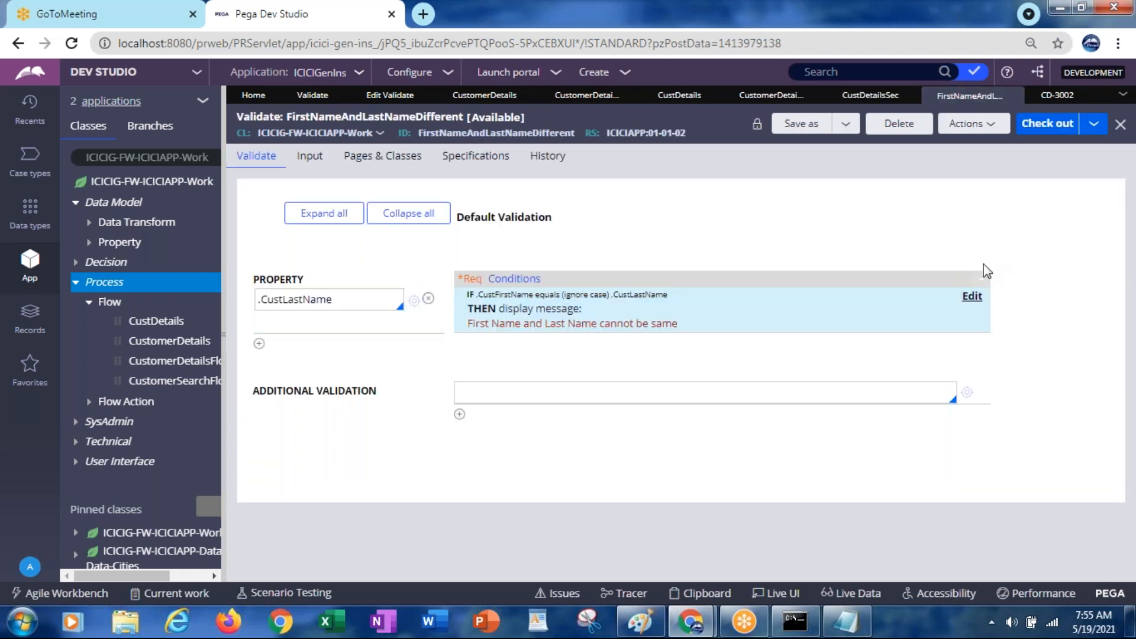
Inspect the .CustFirstName operand in the condition editor, cancel, and reopen the editor
click(971, 297)
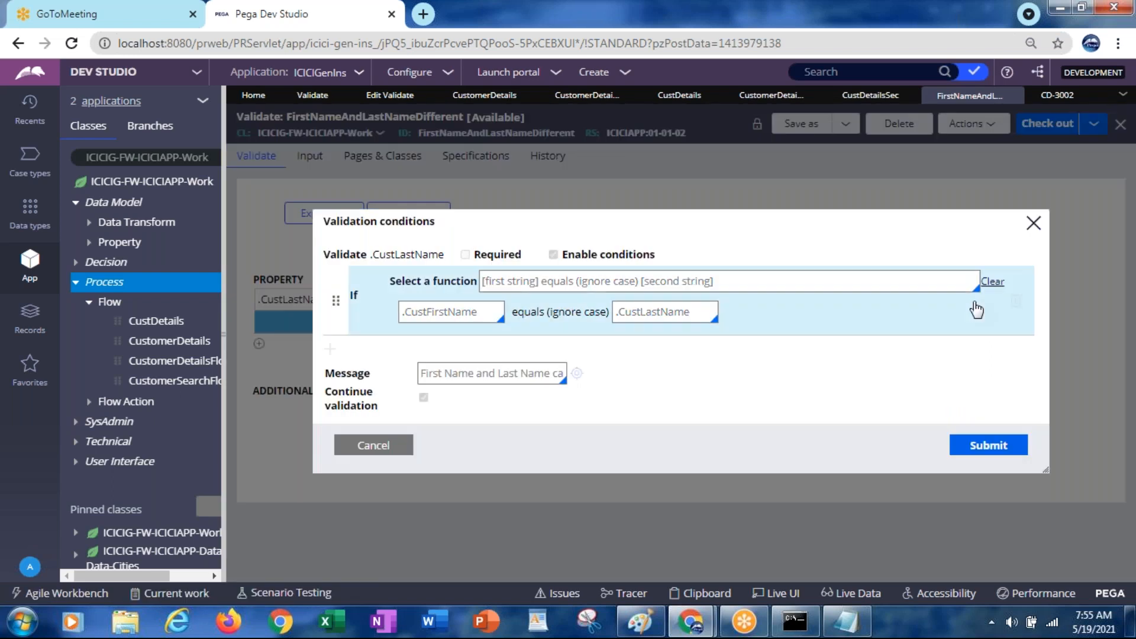
click(427, 315)
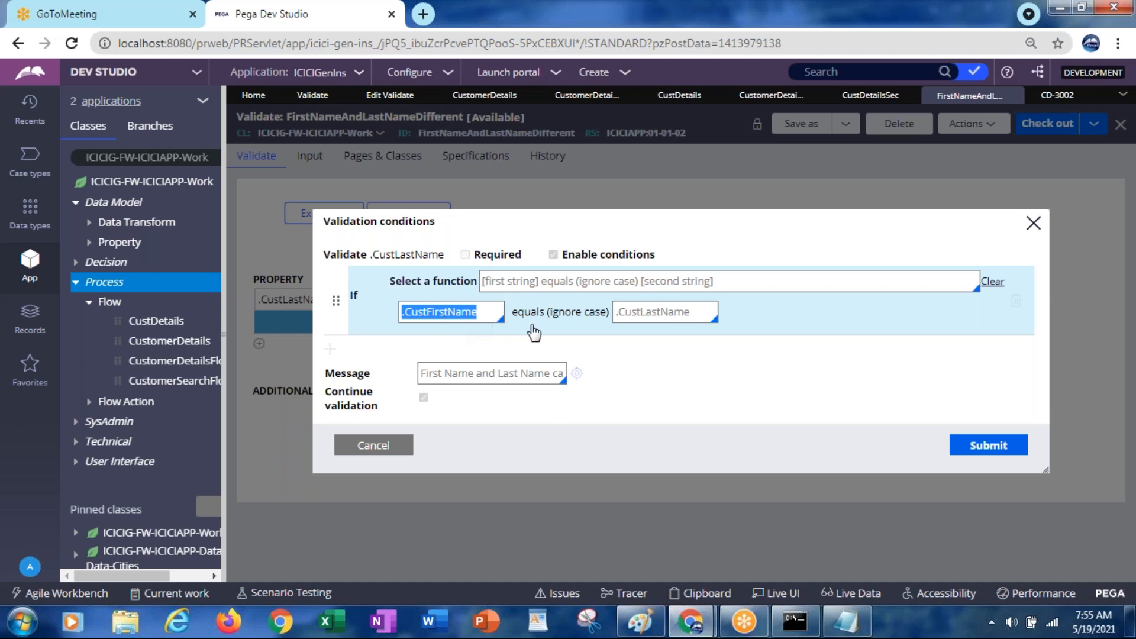
click(467, 316)
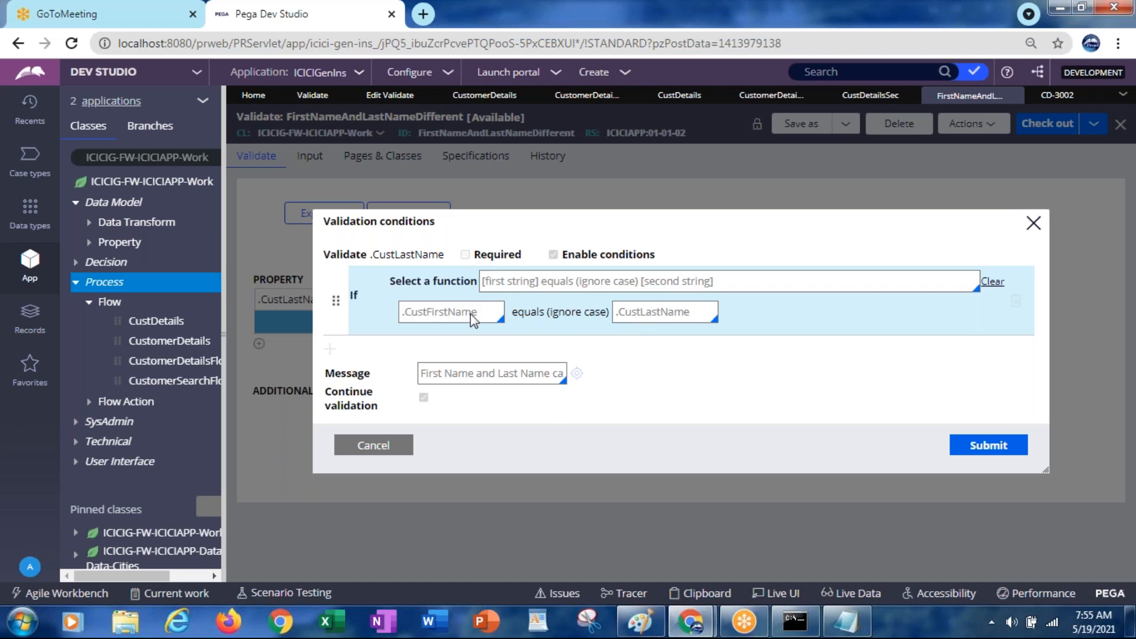
double_click(474, 318)
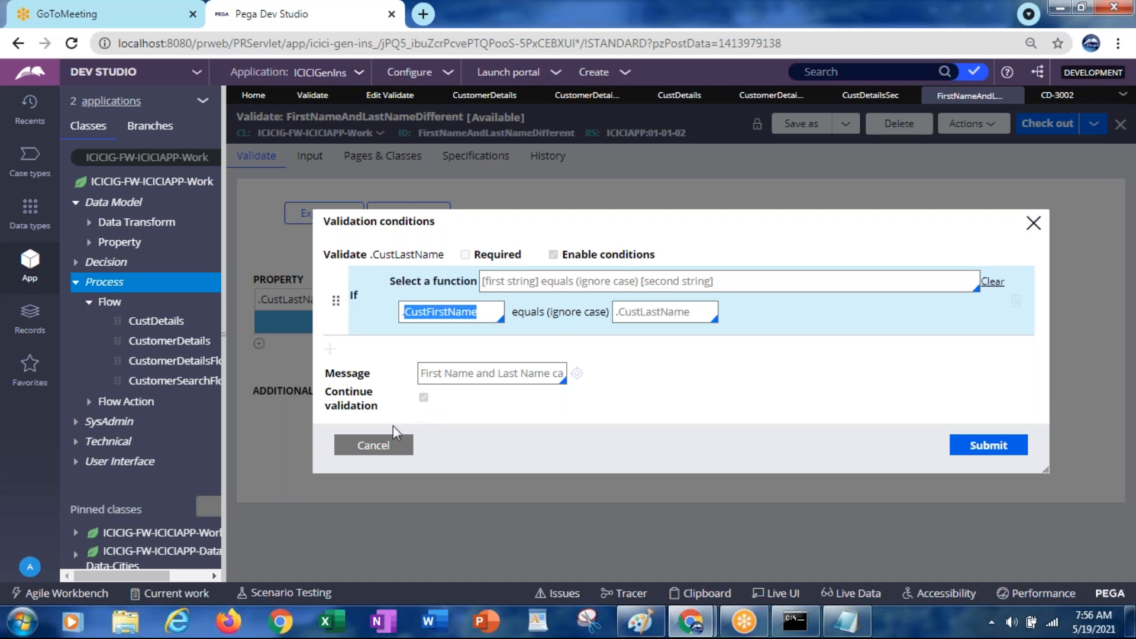
click(370, 449)
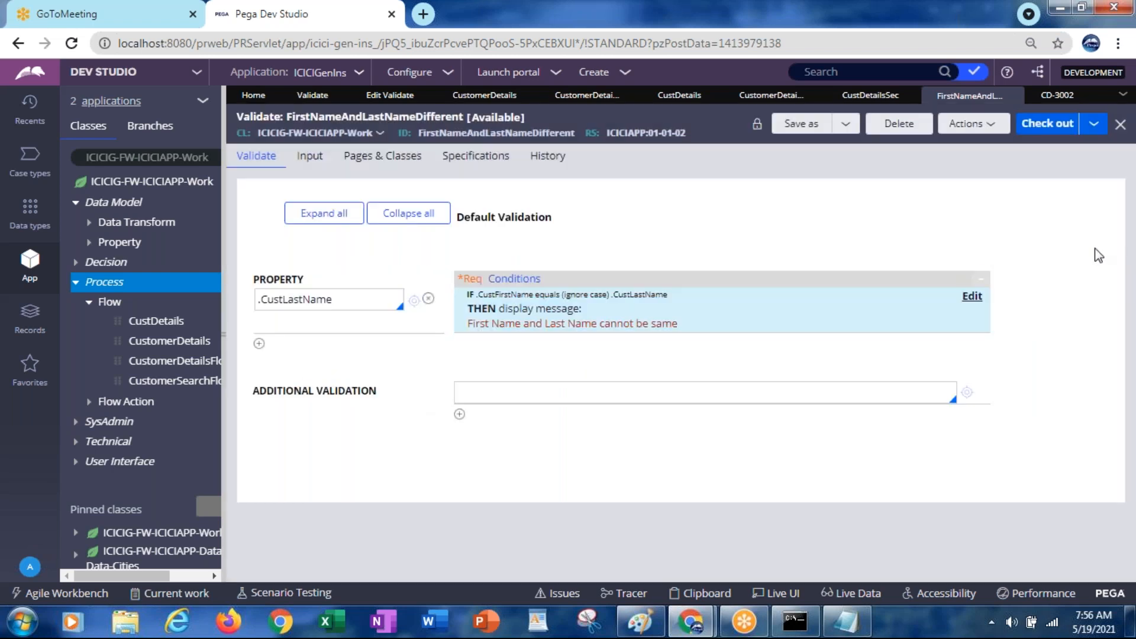
click(971, 297)
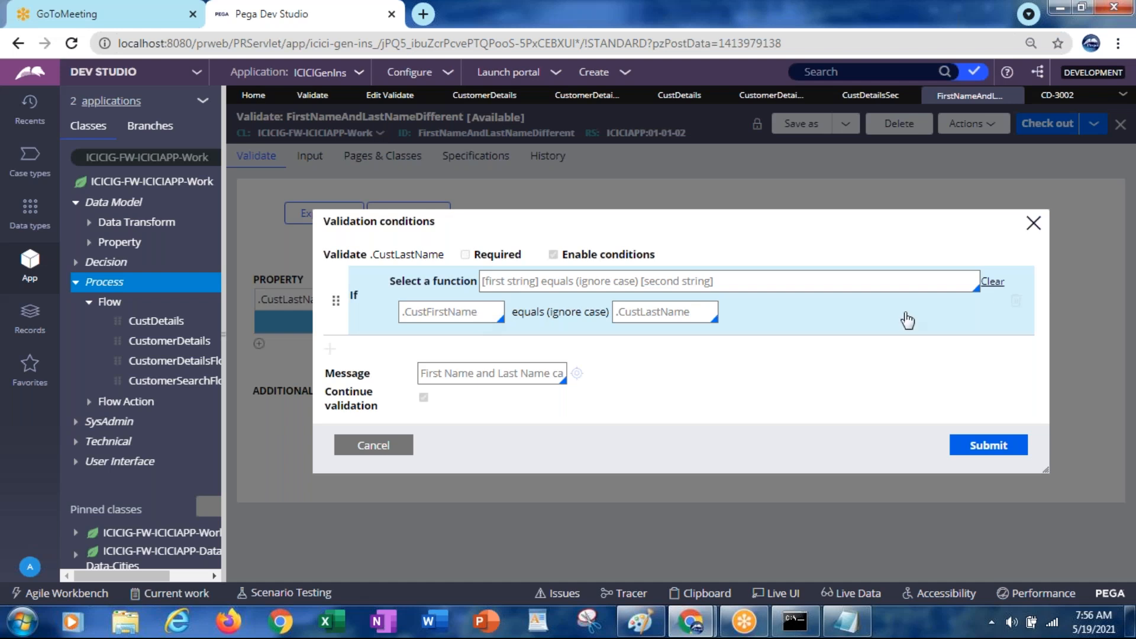
Set the function to equals (ignore case) and paste .CustomerDetails.FirstName into both operands
click(992, 284)
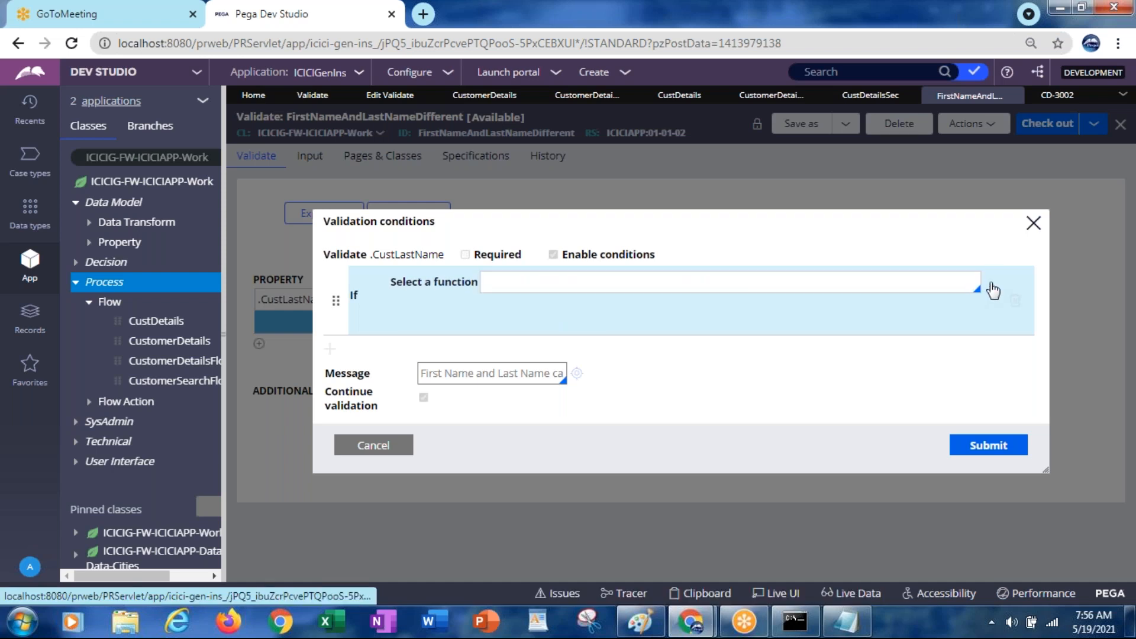
click(918, 286)
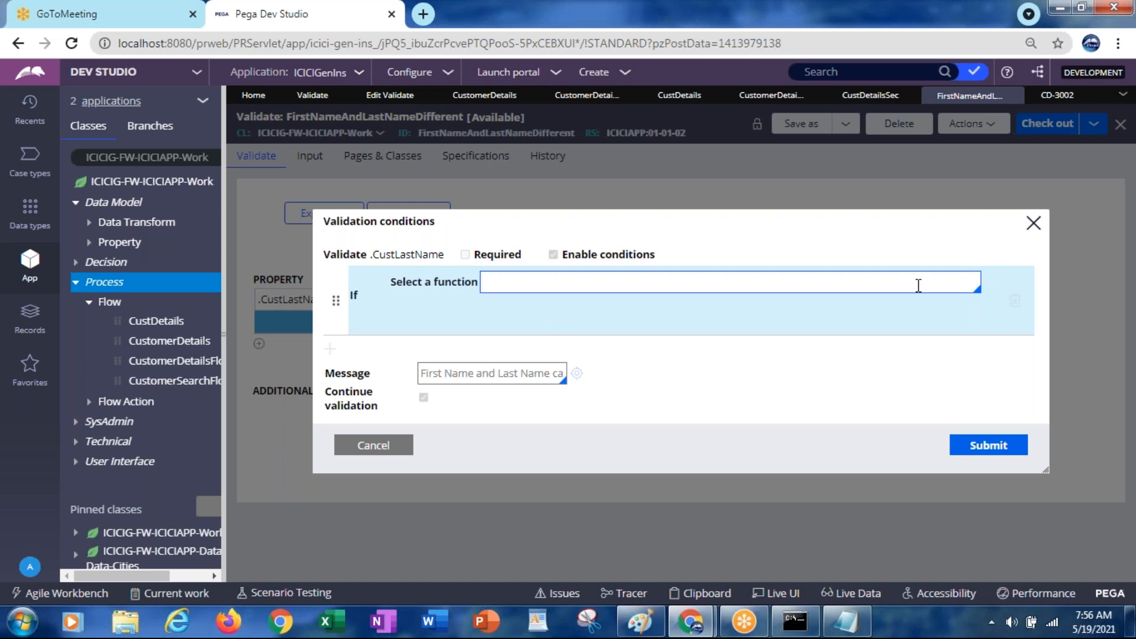
click(918, 287)
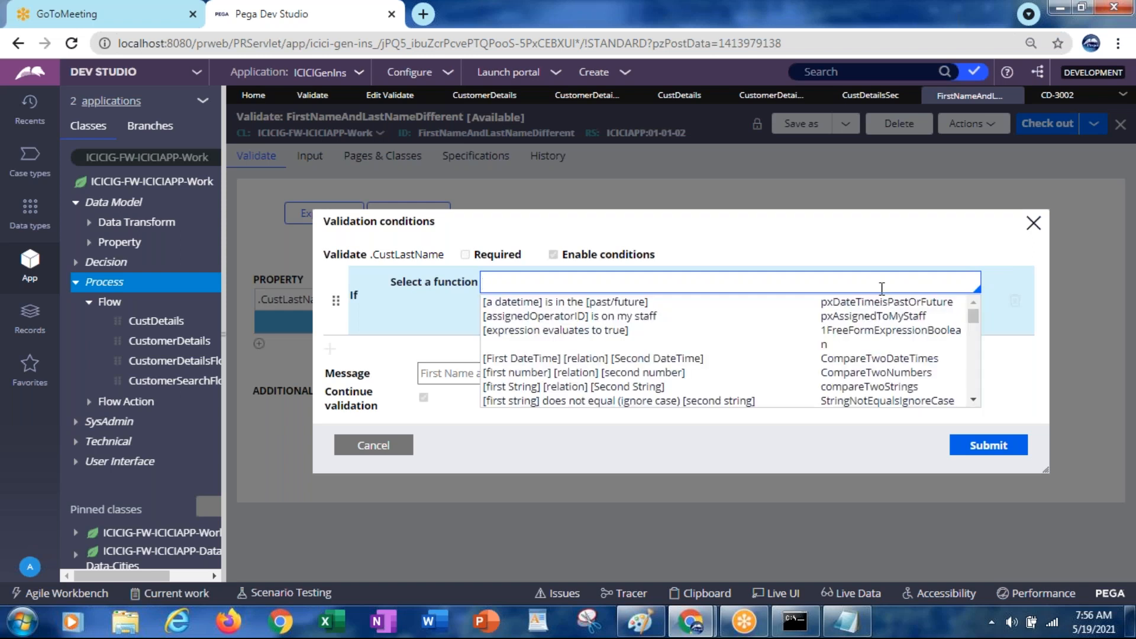
scroll(971, 402, down, 3)
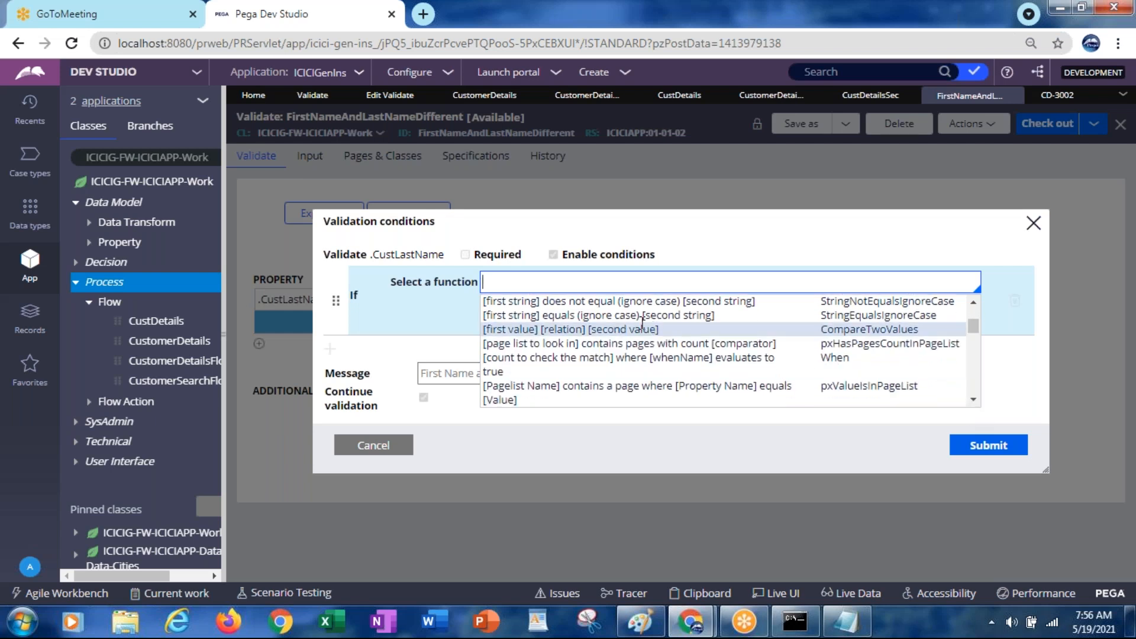
click(637, 317)
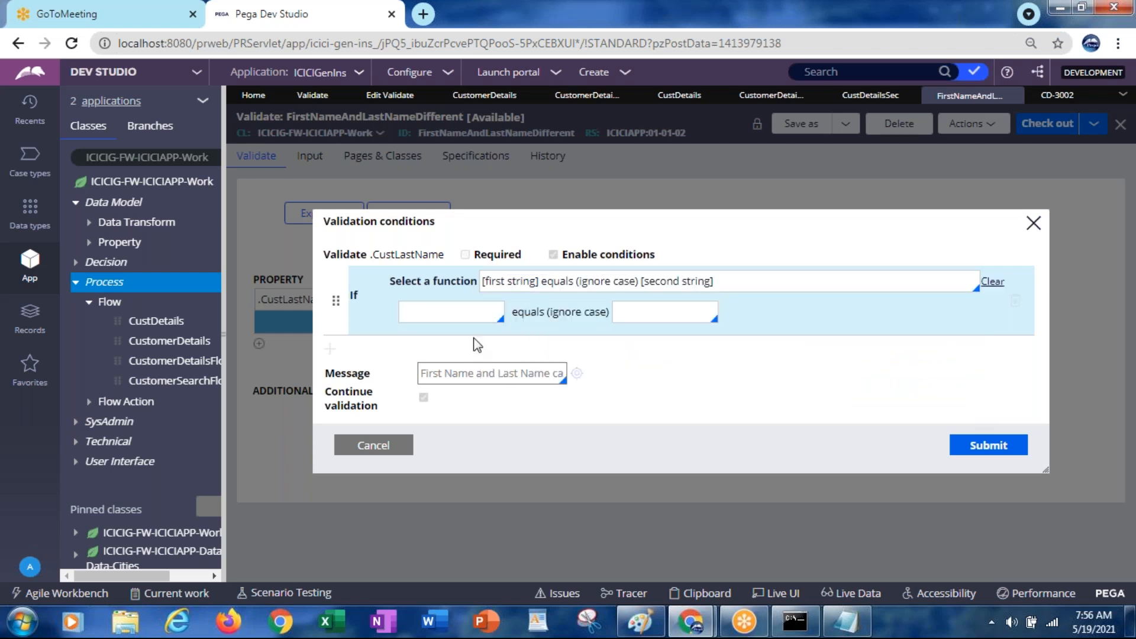
click(454, 312)
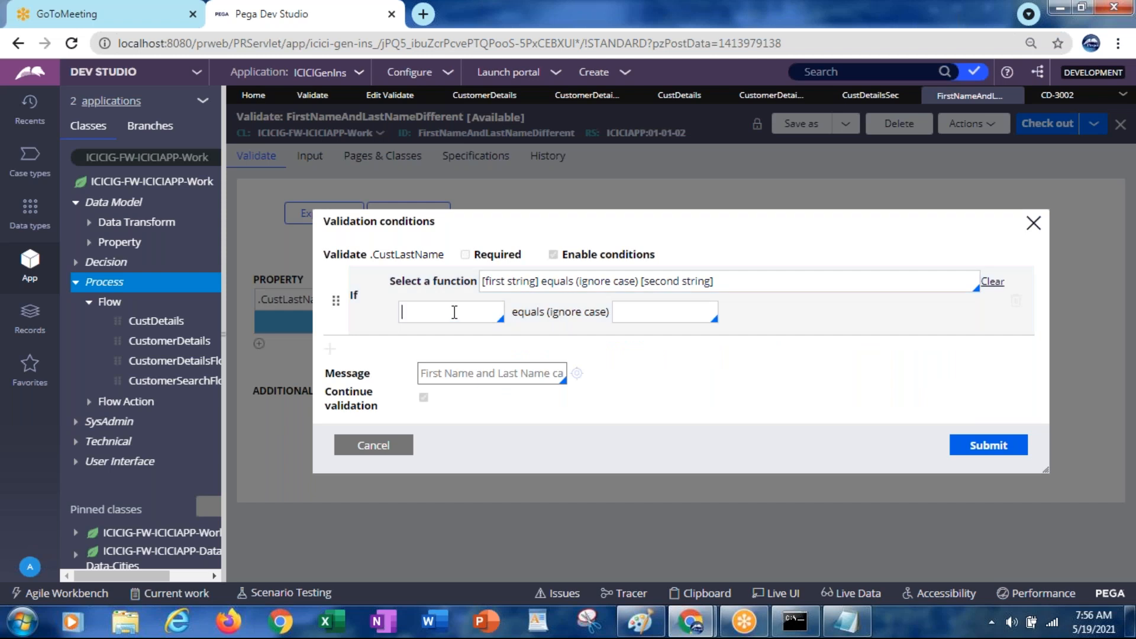
key(ctrl+v)
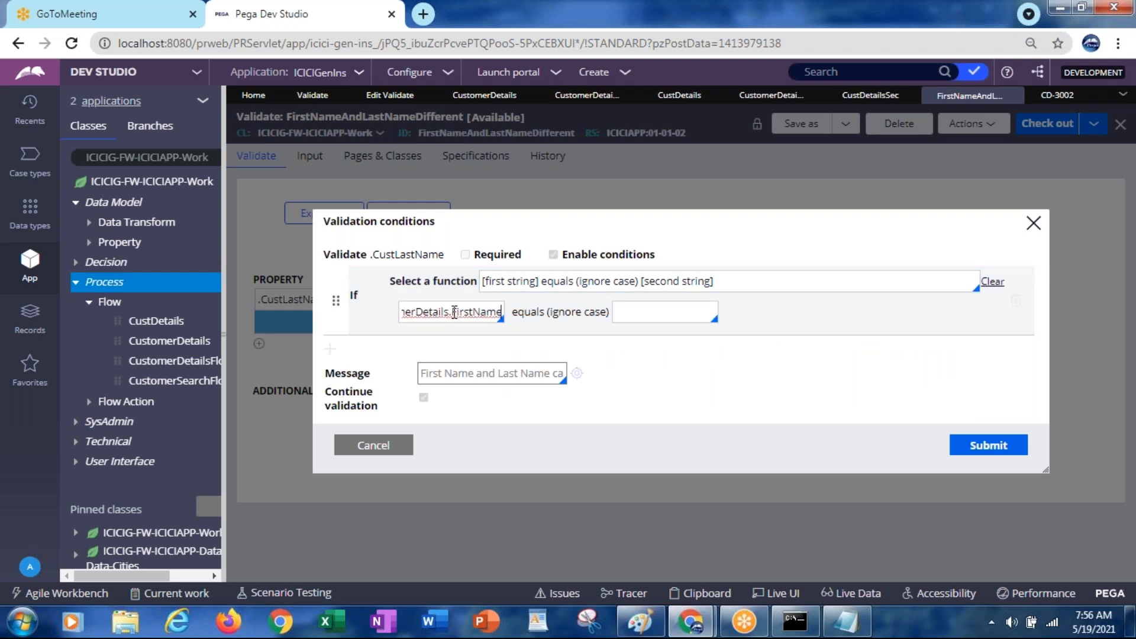
click(622, 309)
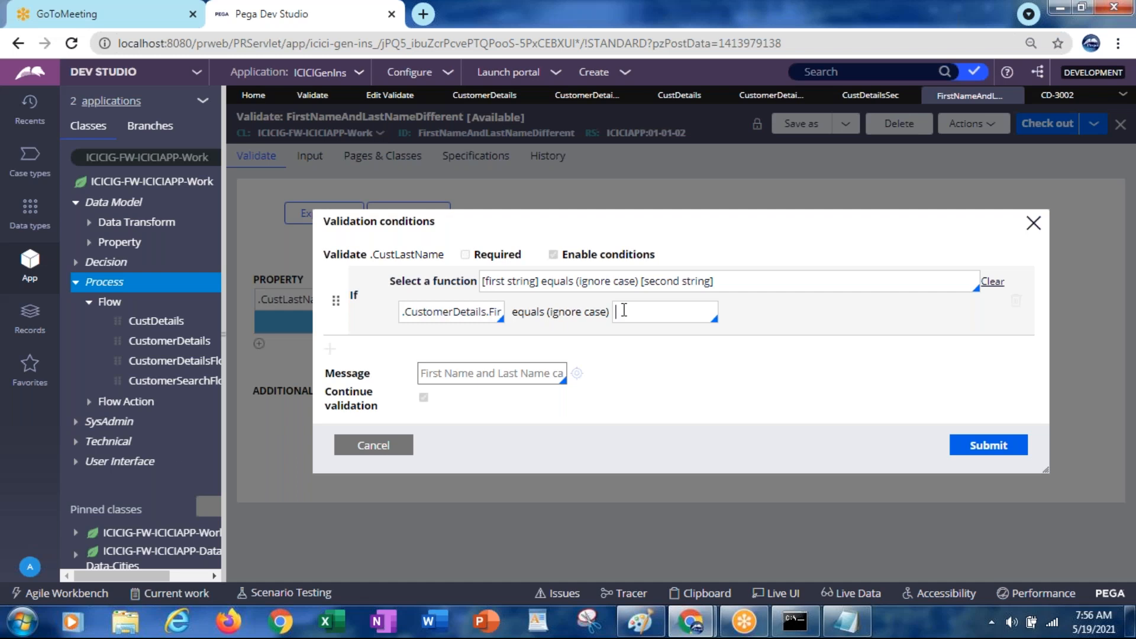
key(ctrl+v)
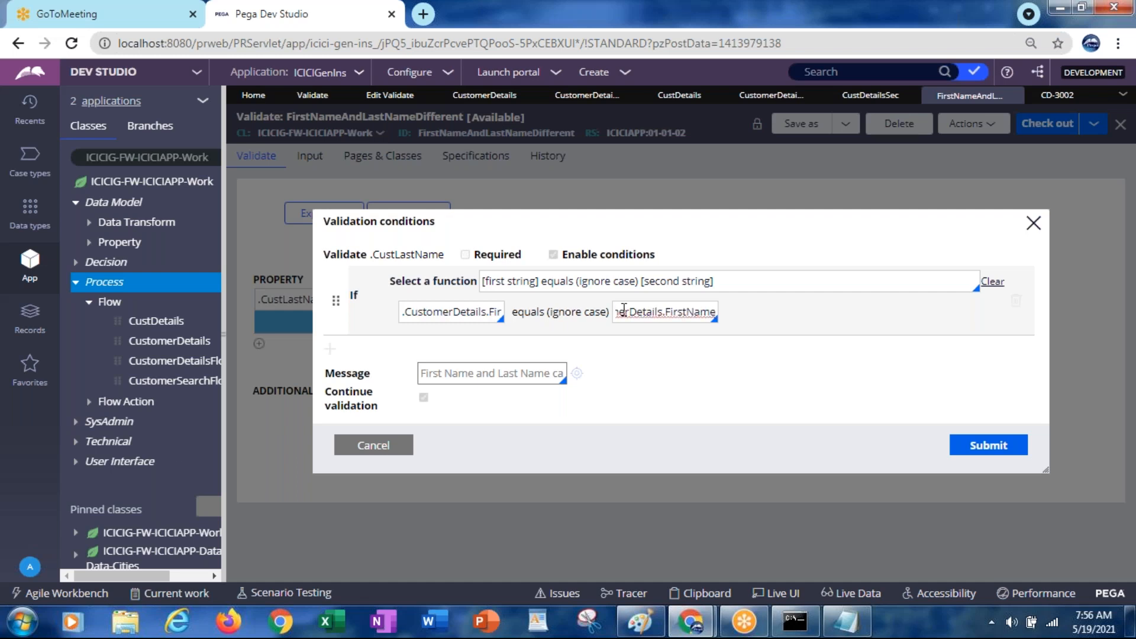
Change the second operand to .CustomerDetails.LastName
key(Left)
key(Left)
key(Home)
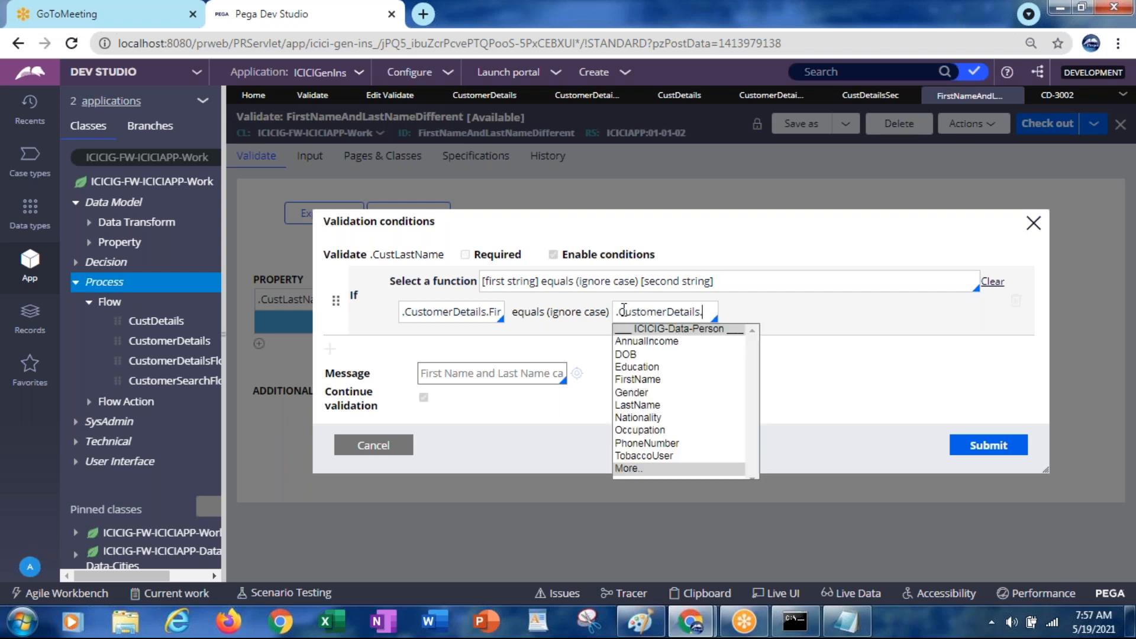
text(las)
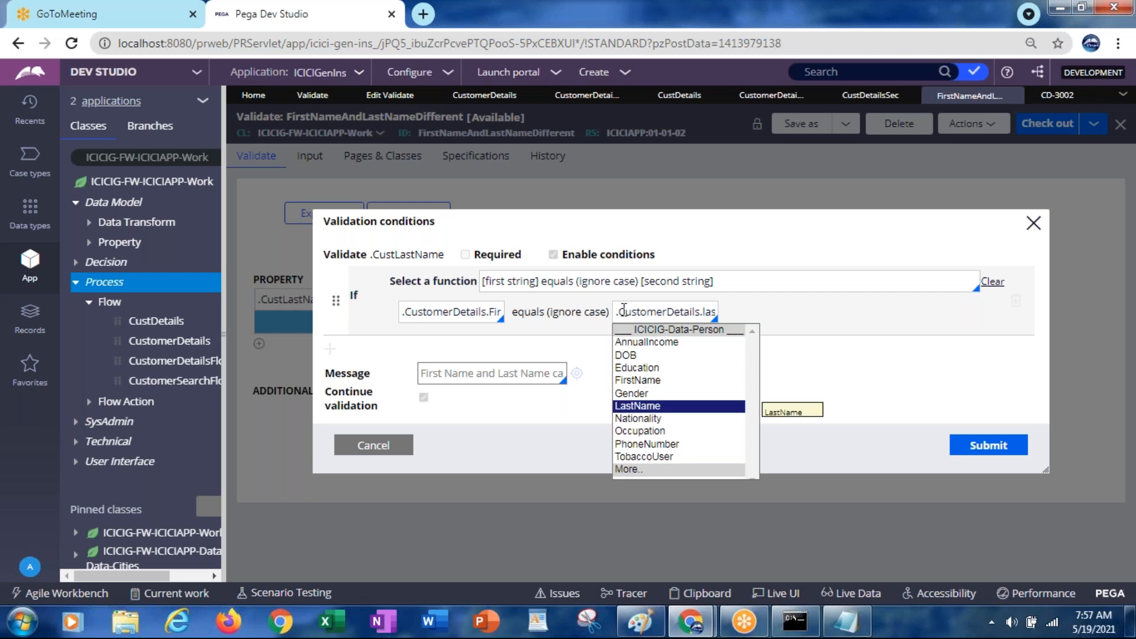
click(622, 407)
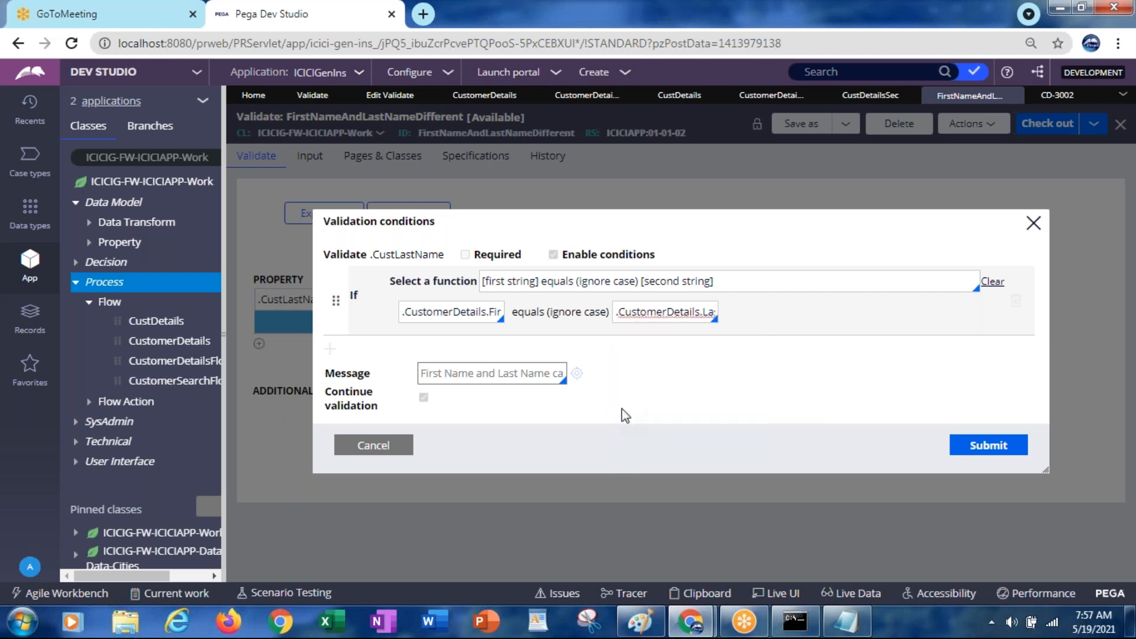
Submit the condition, check out and save the validate rule, and close case CD-3002
click(1000, 452)
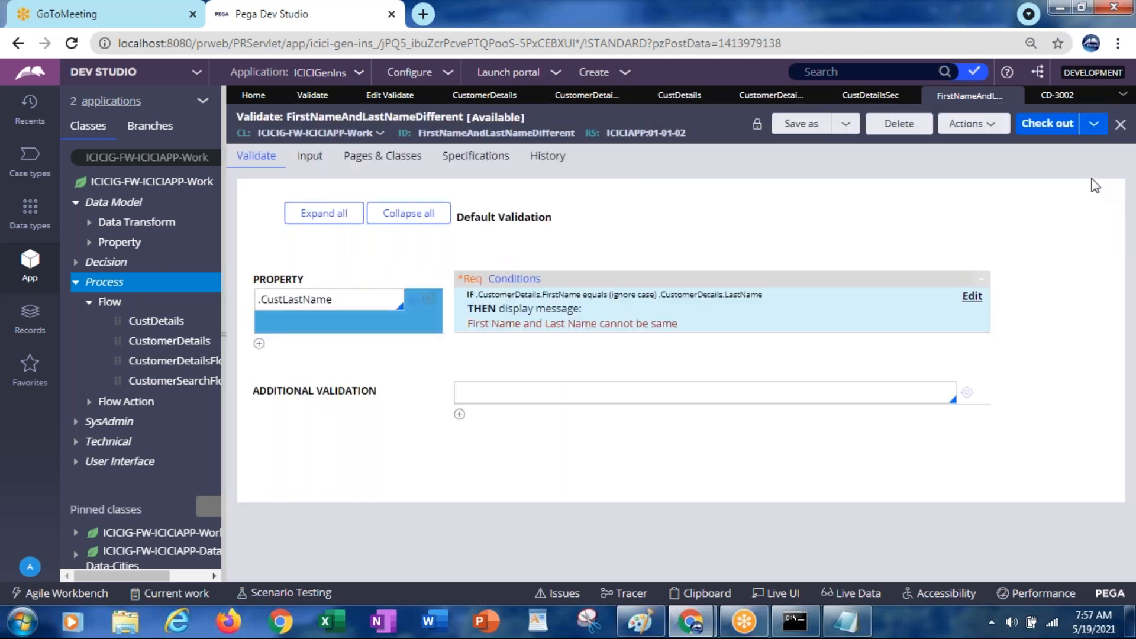
click(1038, 125)
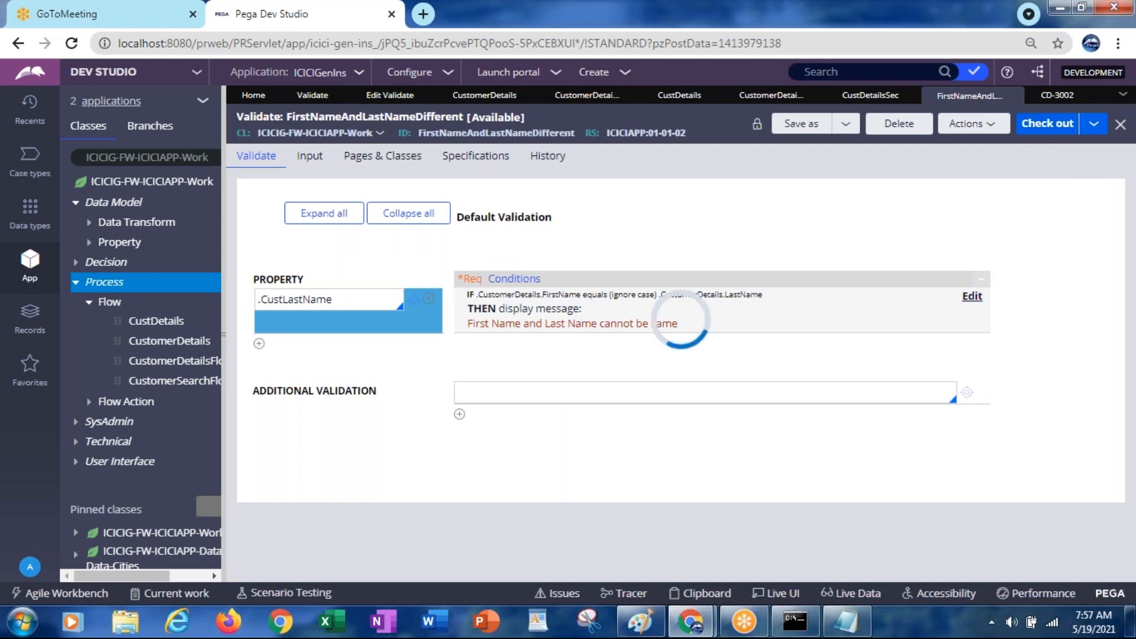
key(ctrl+s)
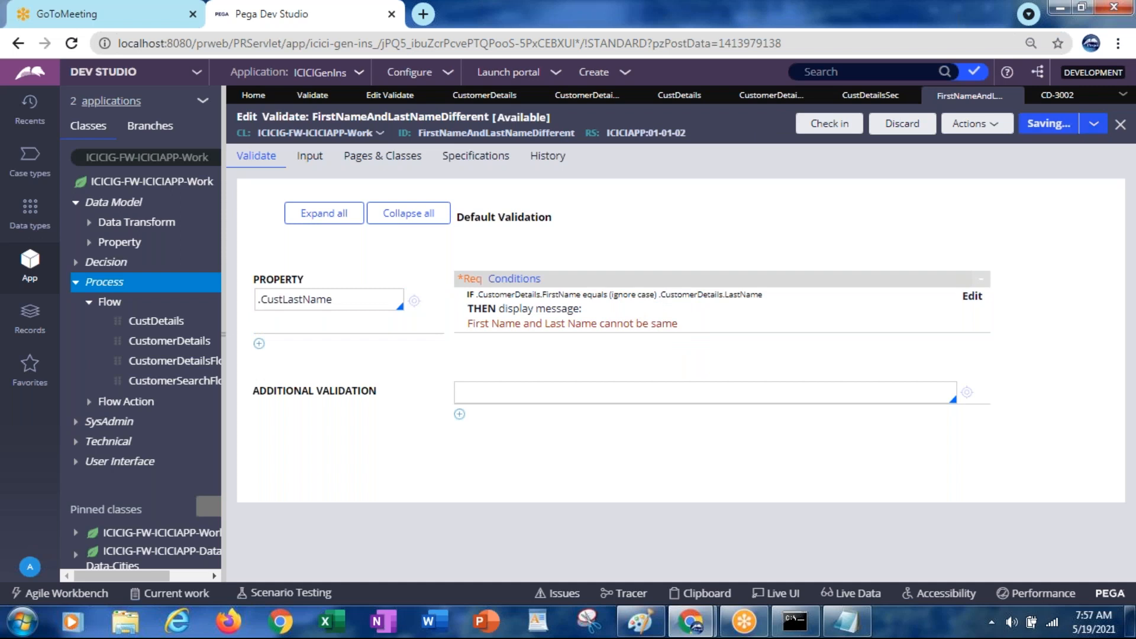
click(1084, 96)
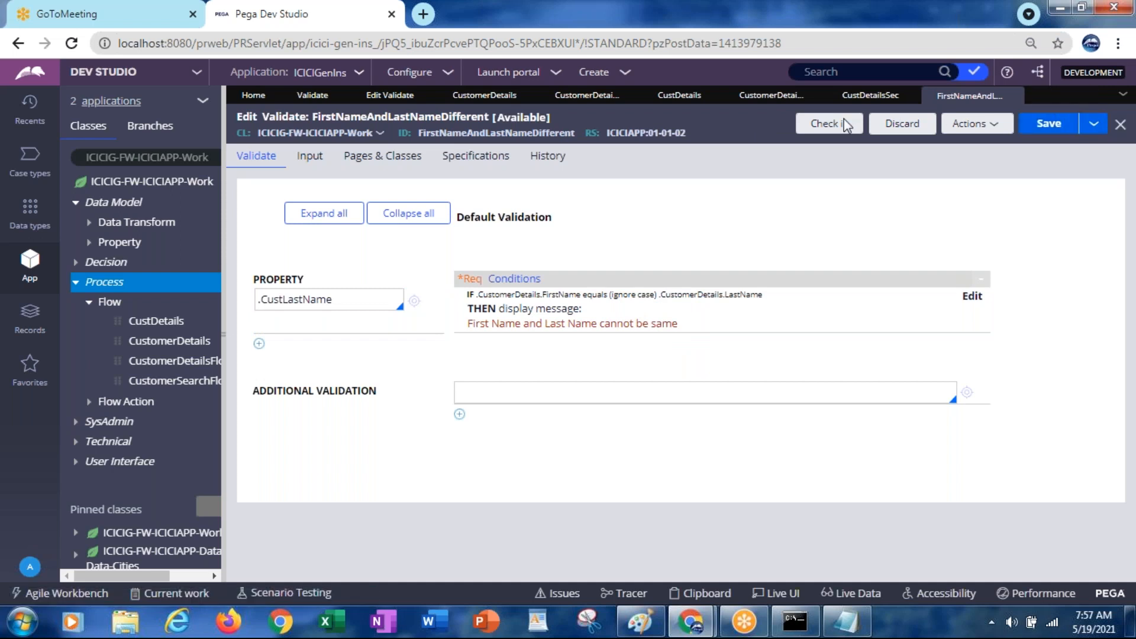
Run the CustDetails flow and submit first name 'Jagadish' with last name 'jagadish'
click(680, 96)
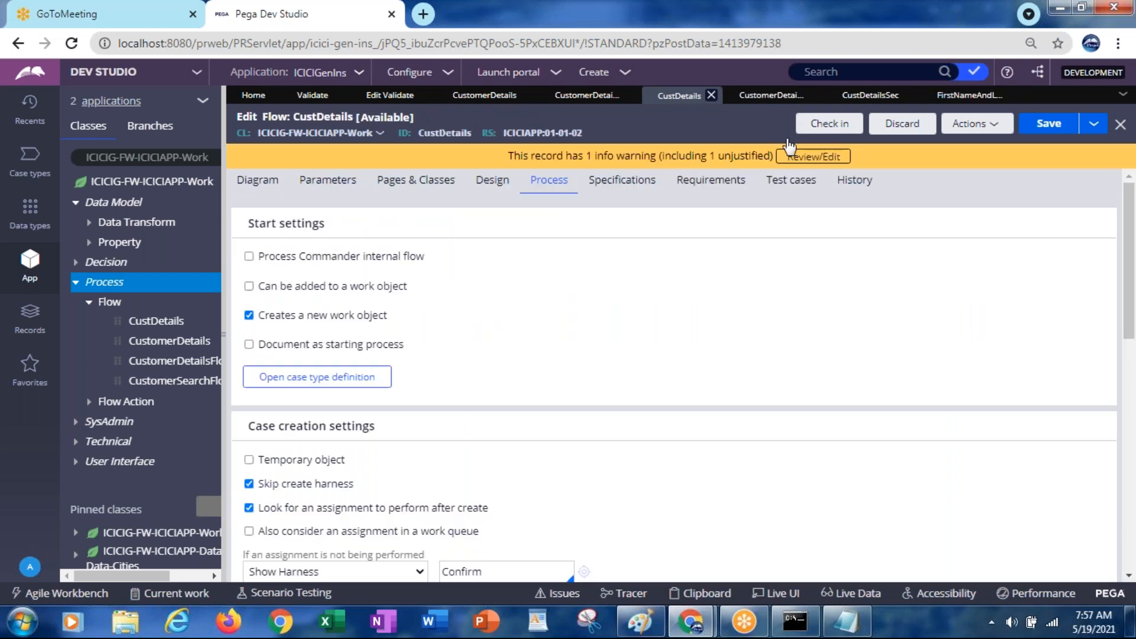
click(971, 123)
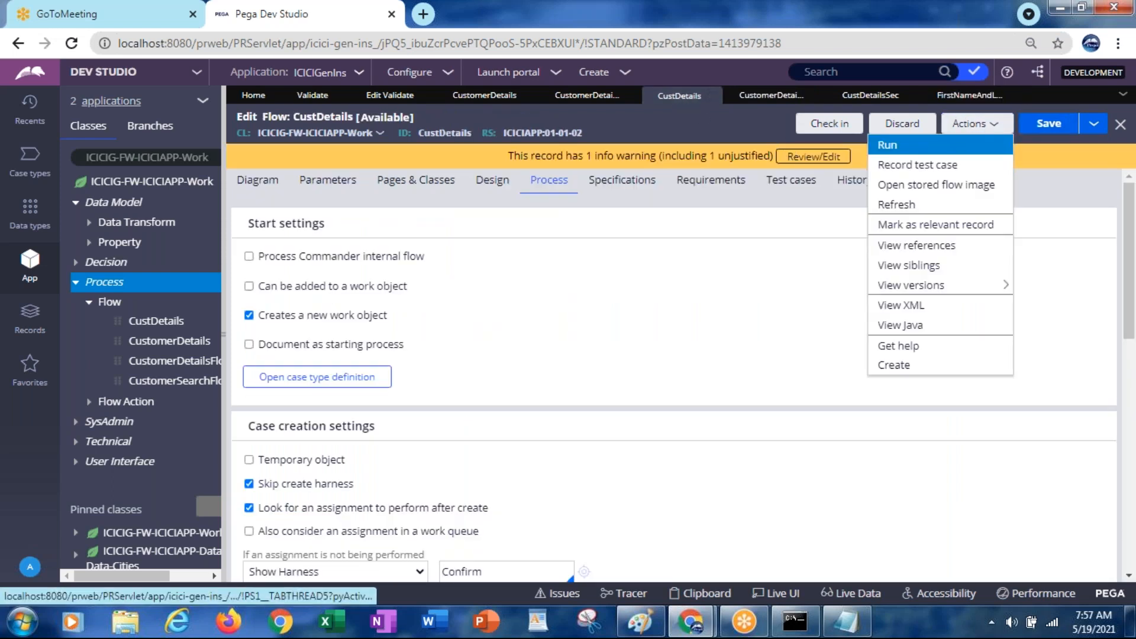
click(887, 145)
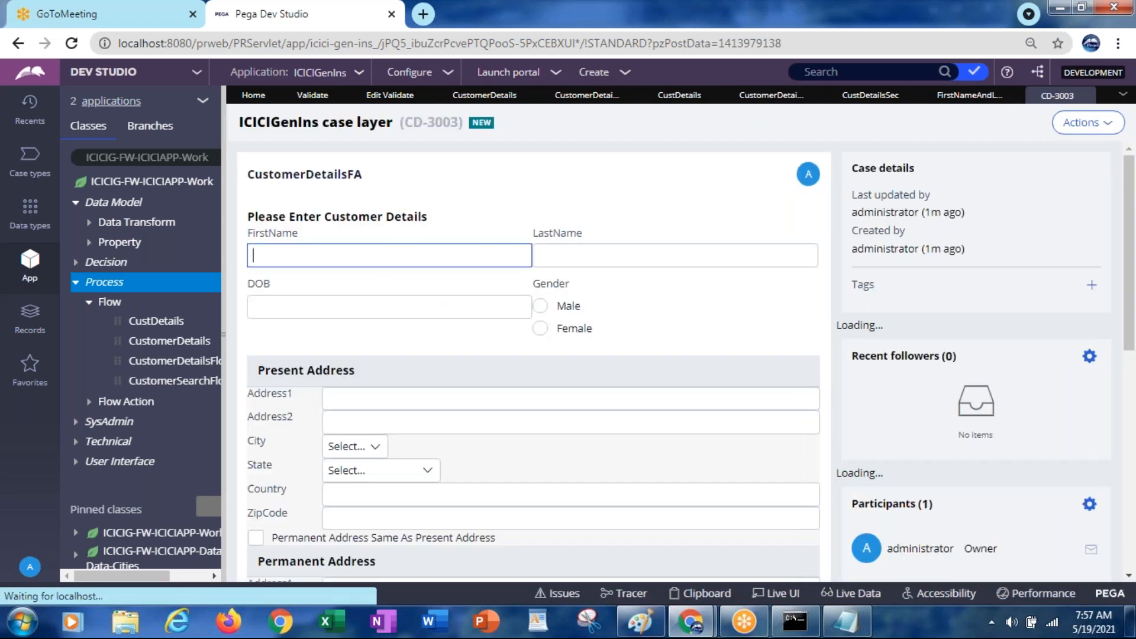
click(374, 254)
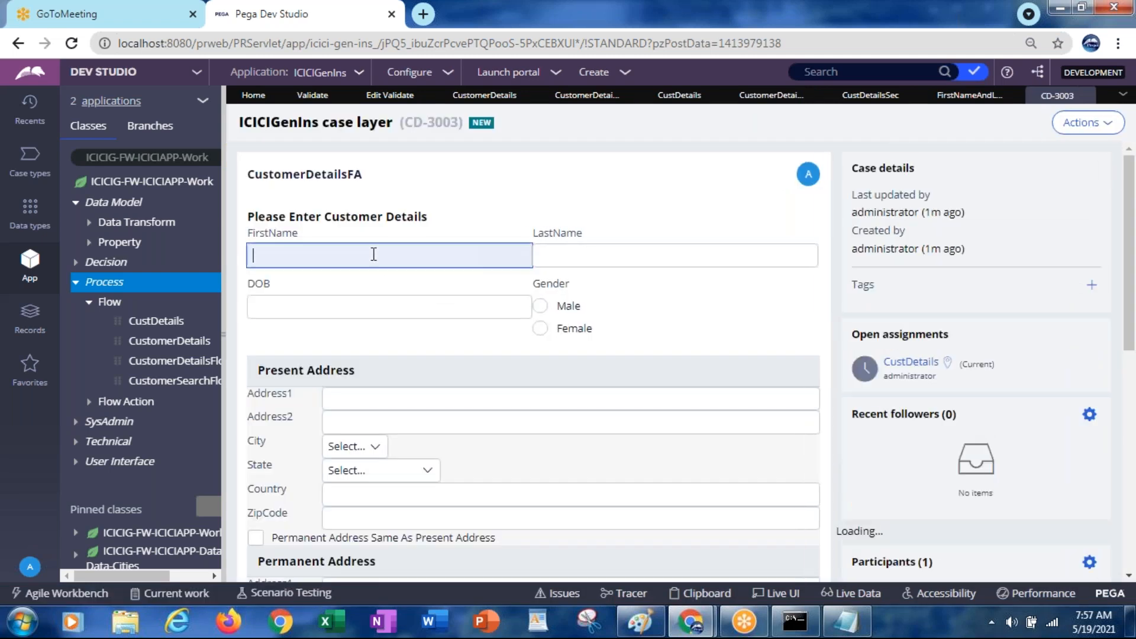
text(Jaga)
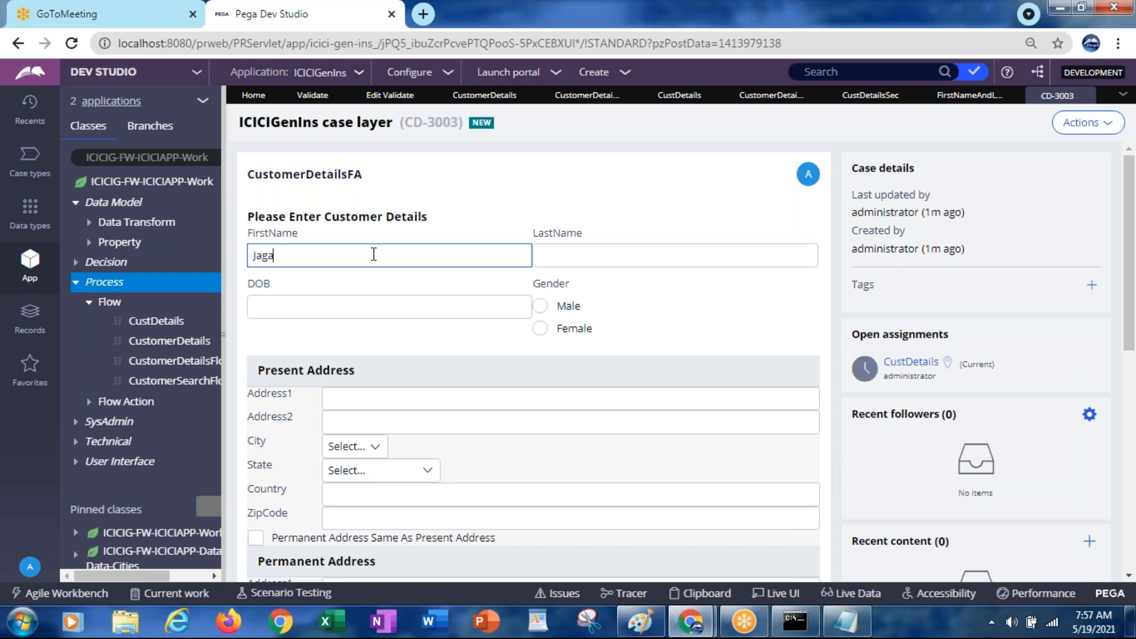
text(dish)
key(Tab)
text(jagadish)
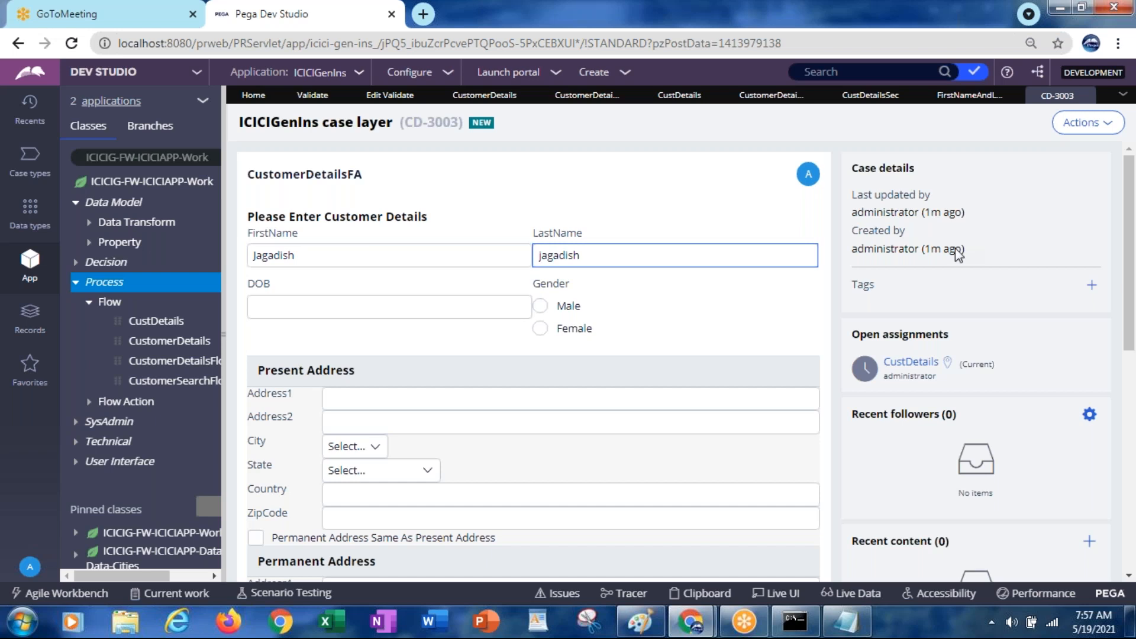
drag(1131, 257, 1131, 373)
click(775, 492)
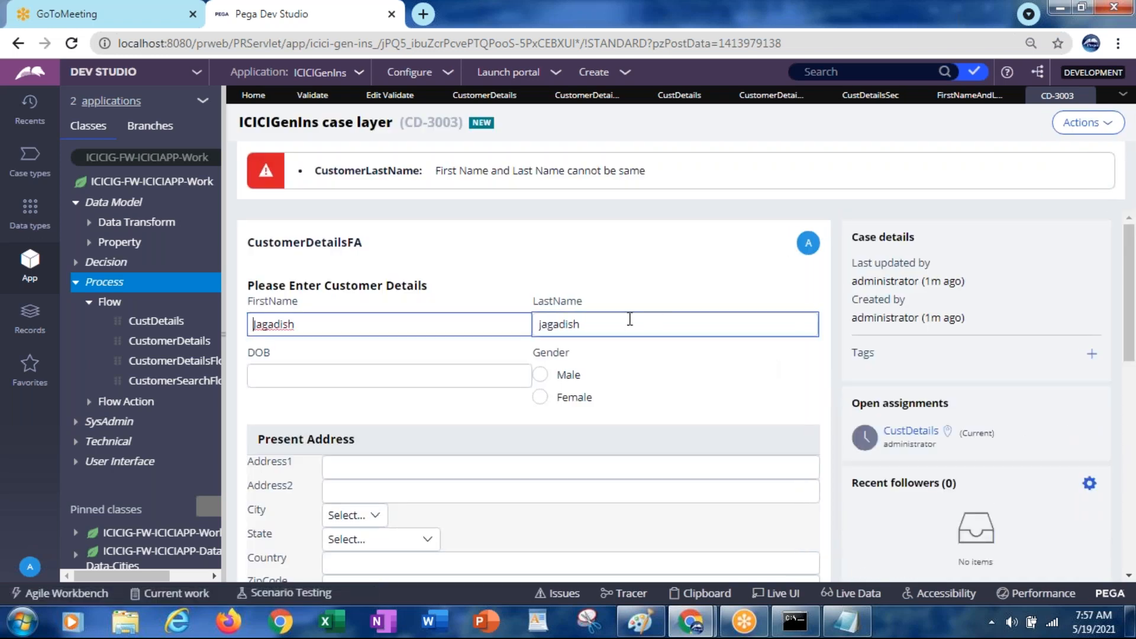
Append '1' to the last name and resubmit the form
click(629, 320)
text(1)
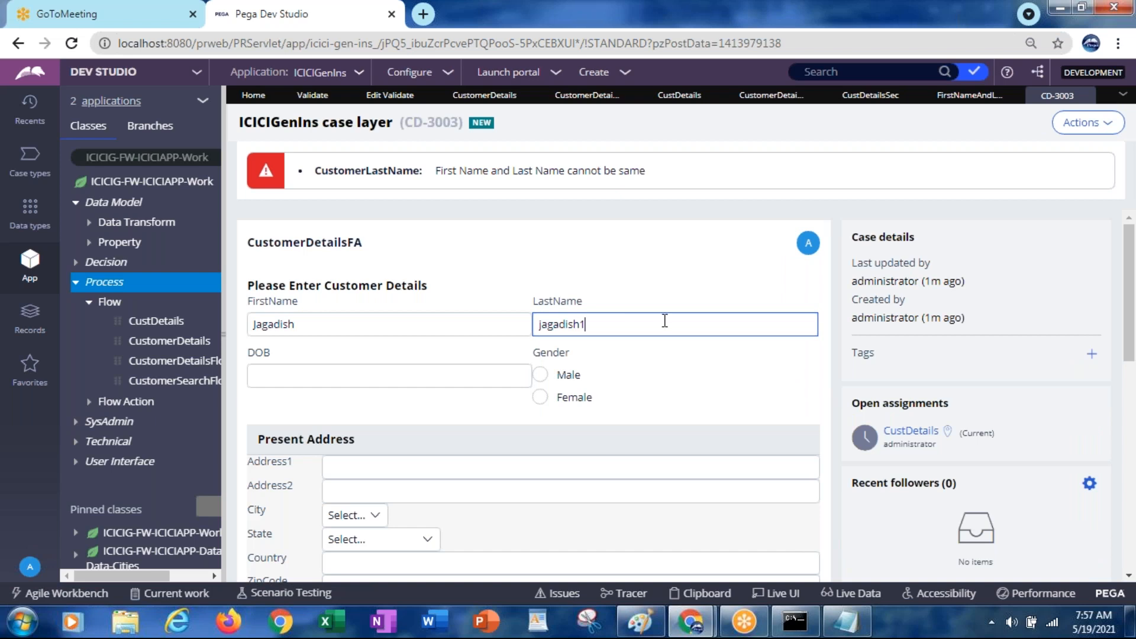
drag(1130, 352, 1132, 473)
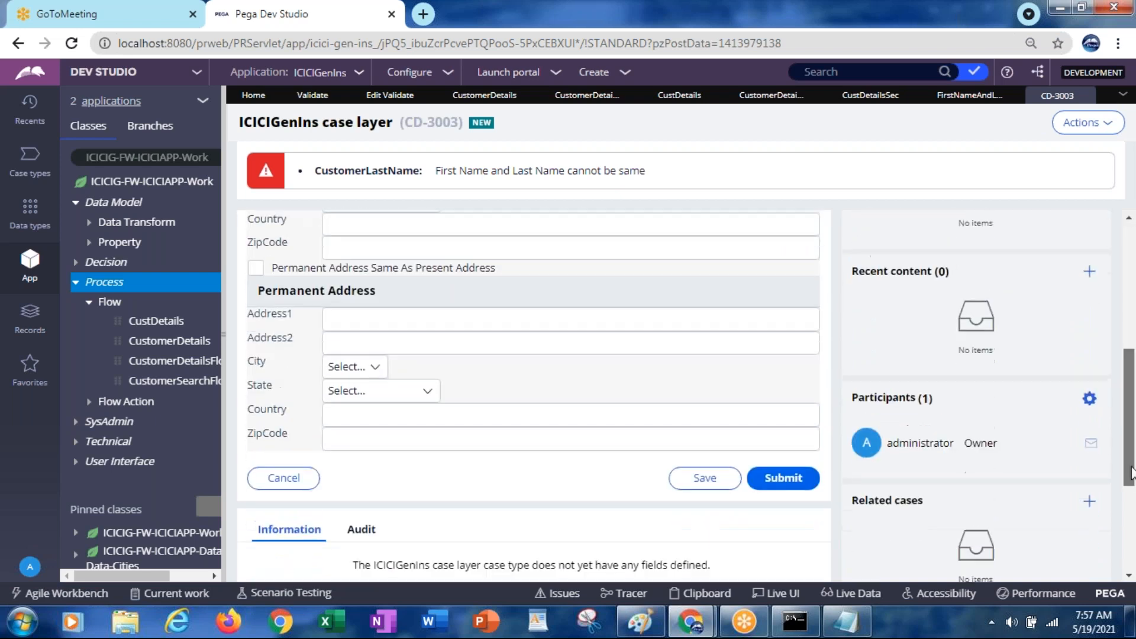
click(786, 476)
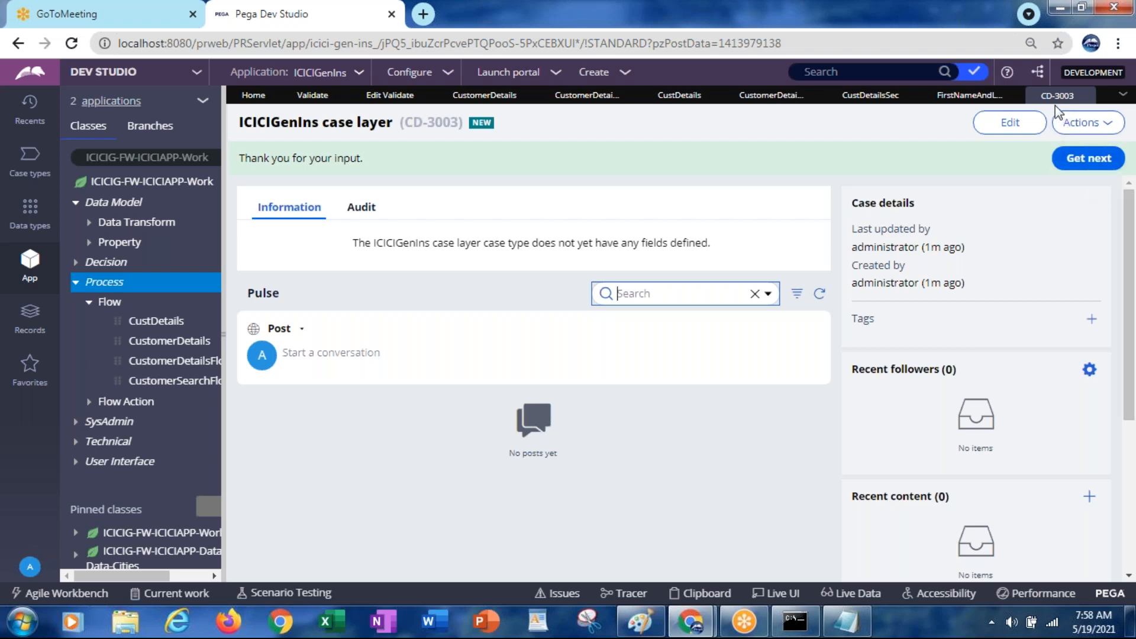
Add a new row with the .ZipCode property to the FirstNameAndLastNameDifferent validate rule
click(957, 101)
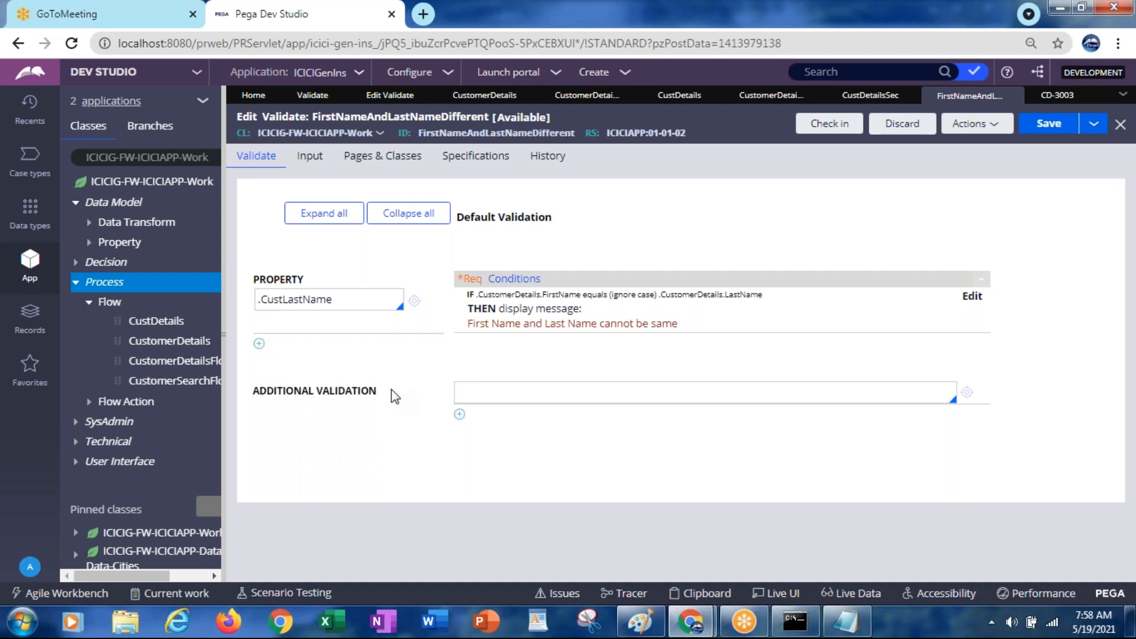
click(259, 343)
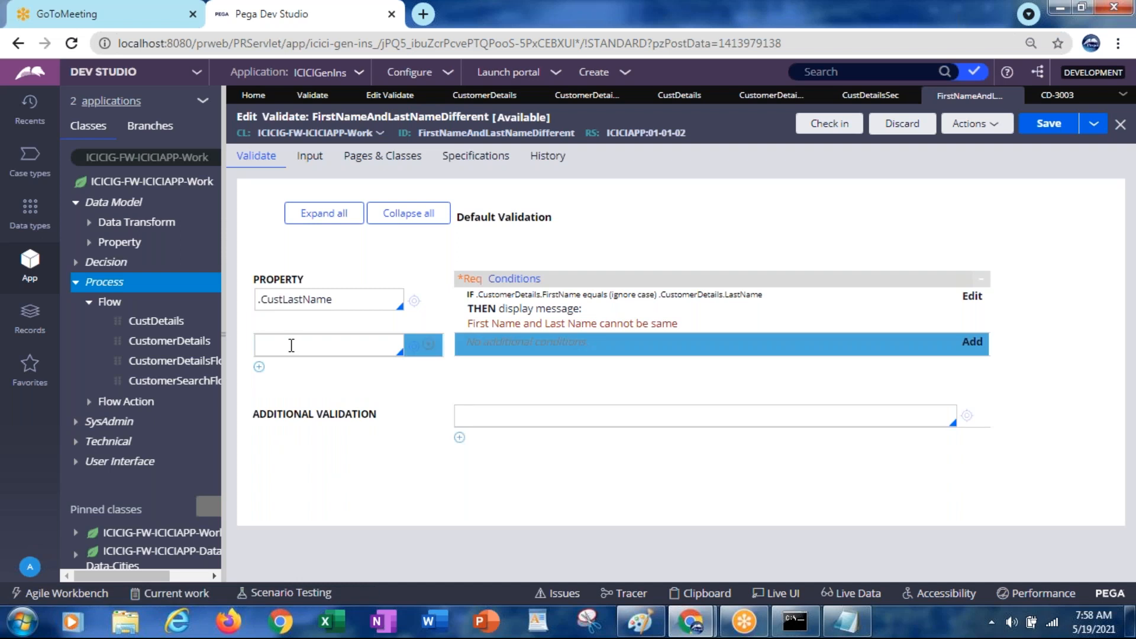
text(.)
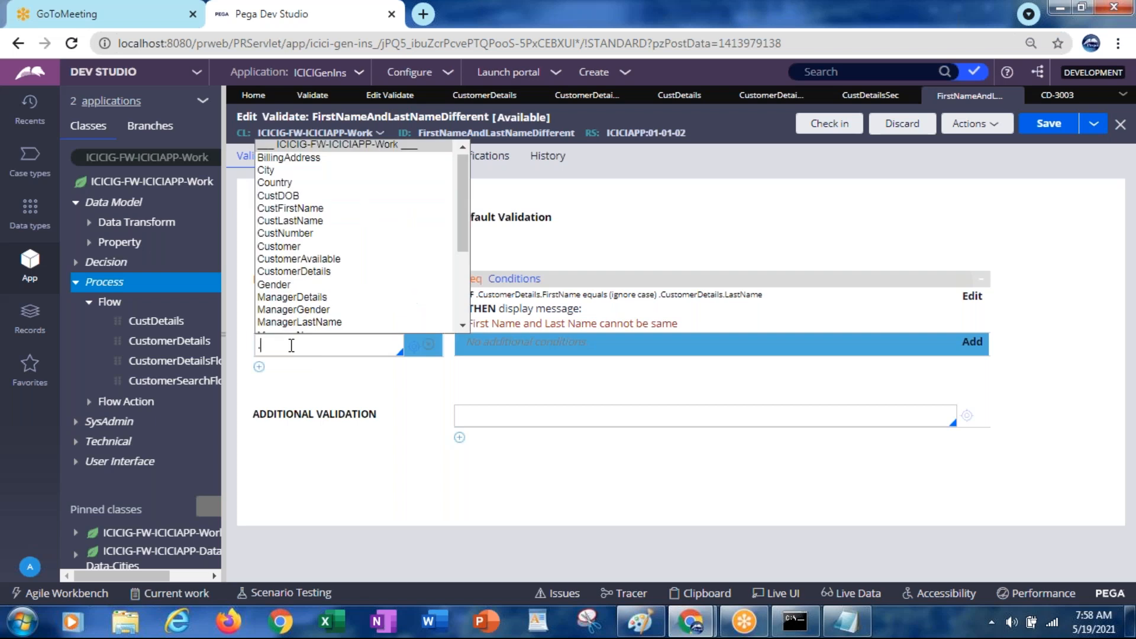
text(zip)
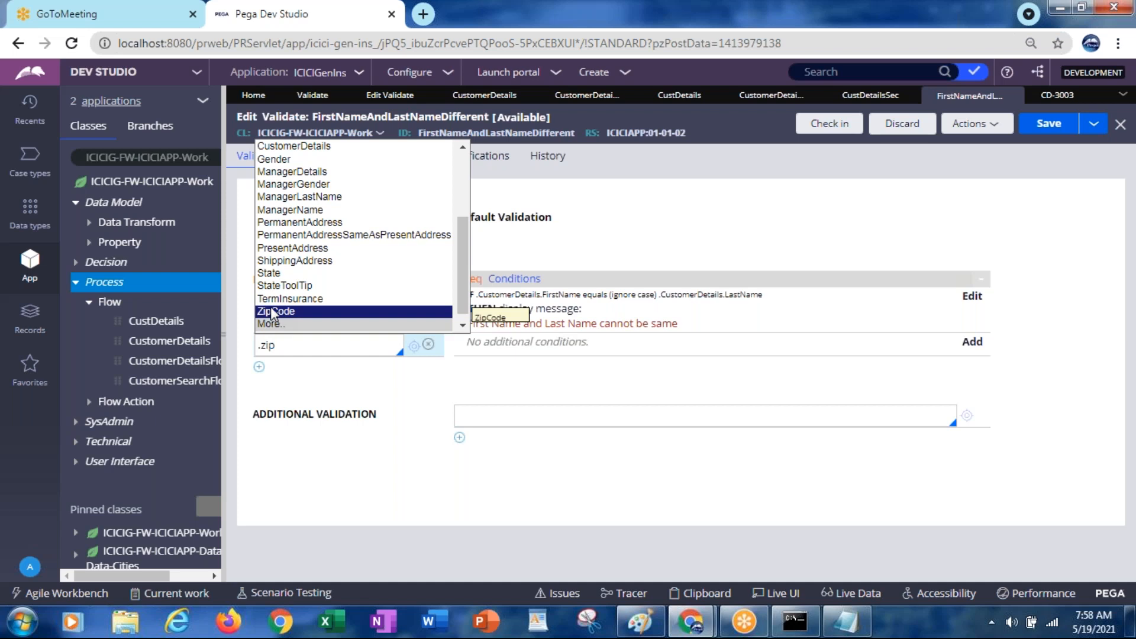
click(271, 309)
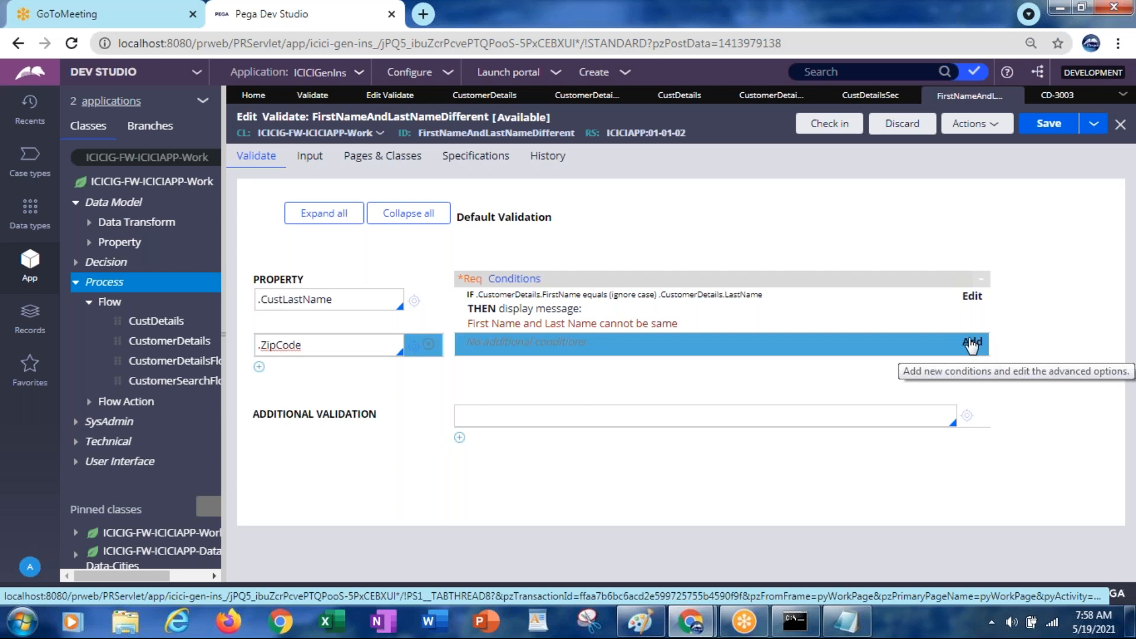
Qualify the last-name property as .CustomerDetails.CustLastName, then return to case CD-3003
click(261, 299)
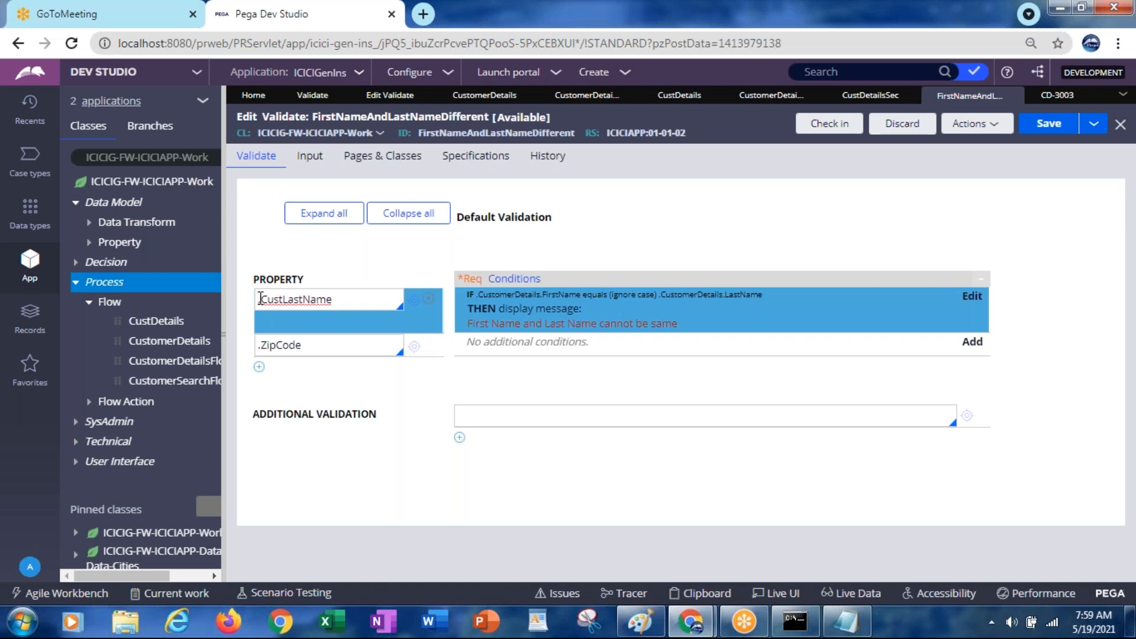
text(C)
text(ustomerDet)
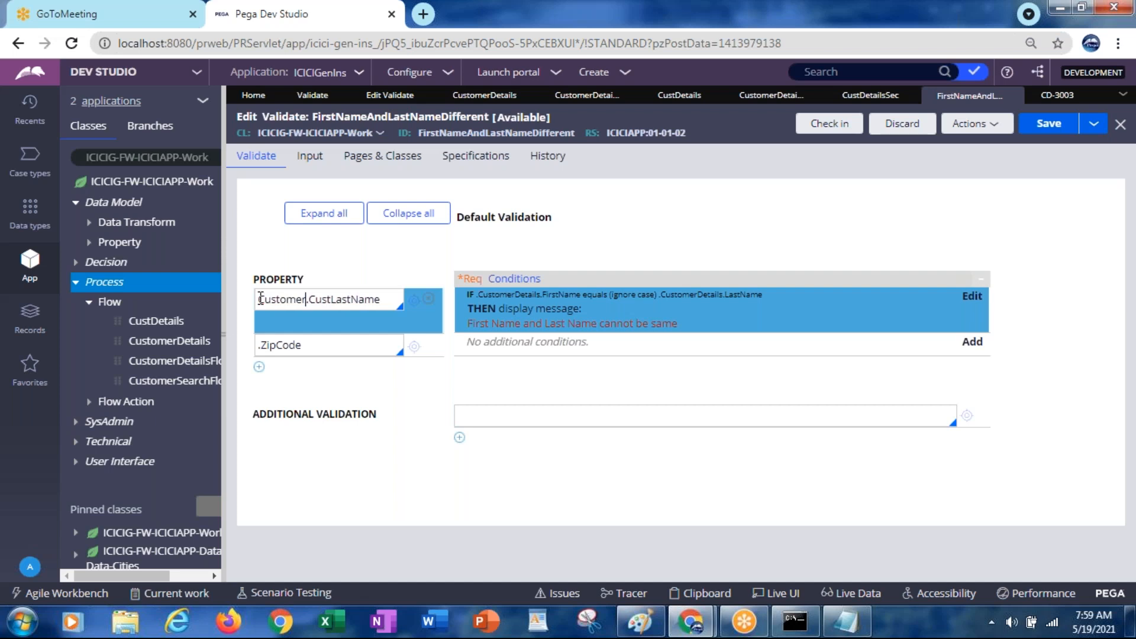
text(ails)
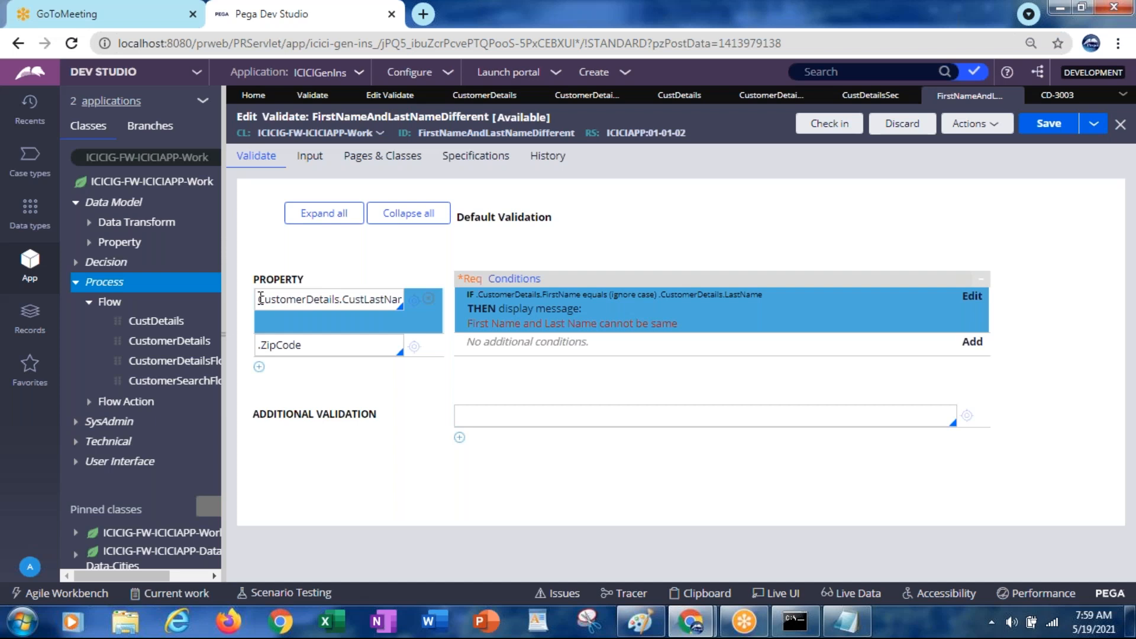
click(260, 299)
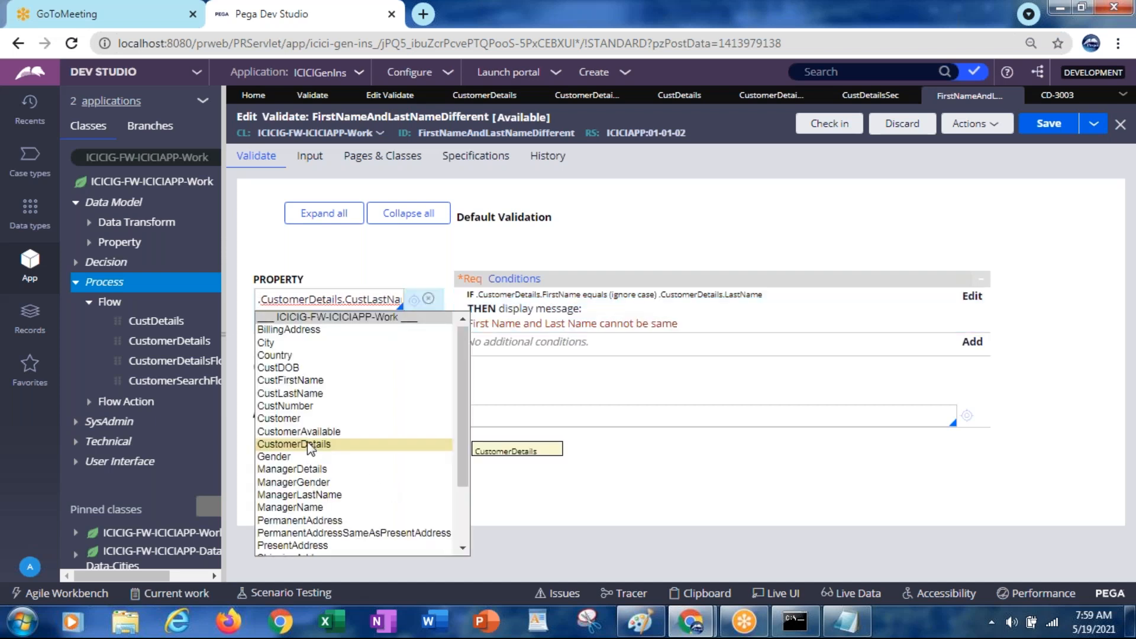
click(307, 443)
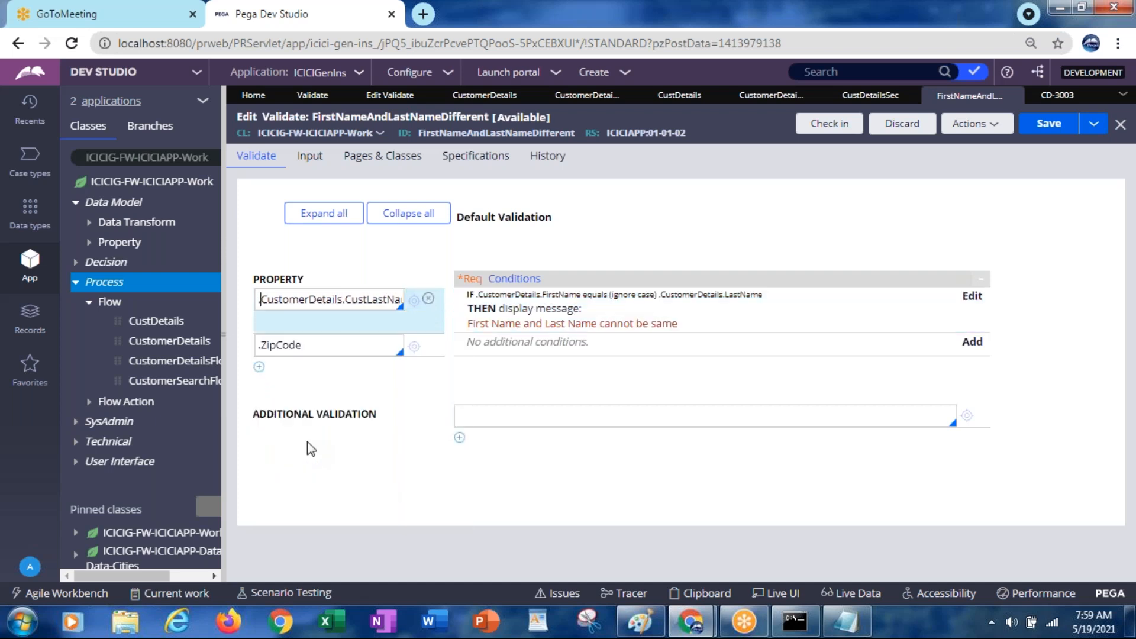
click(327, 343)
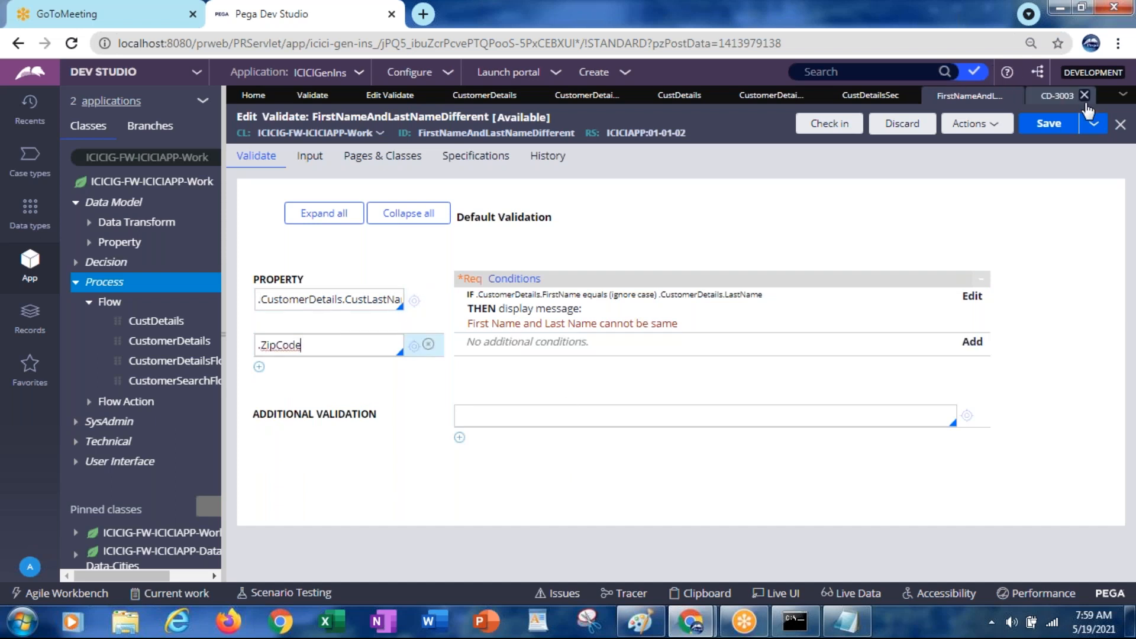
click(1046, 97)
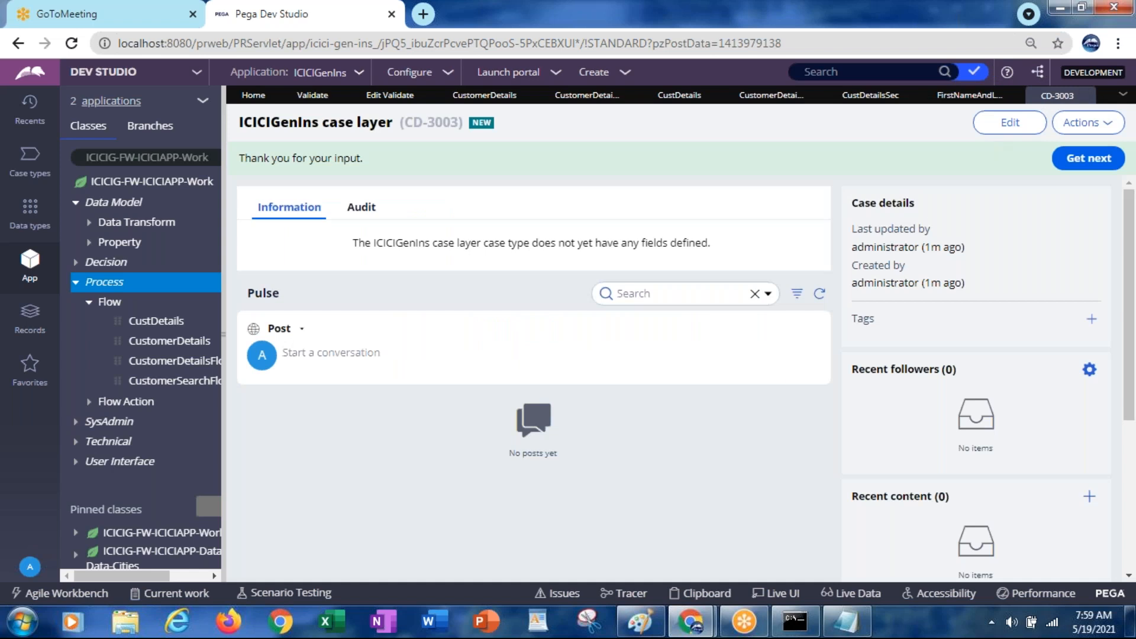
Close case CD-3003 and scroll to the Zipcode field in CustomerDetailsSection
click(1084, 96)
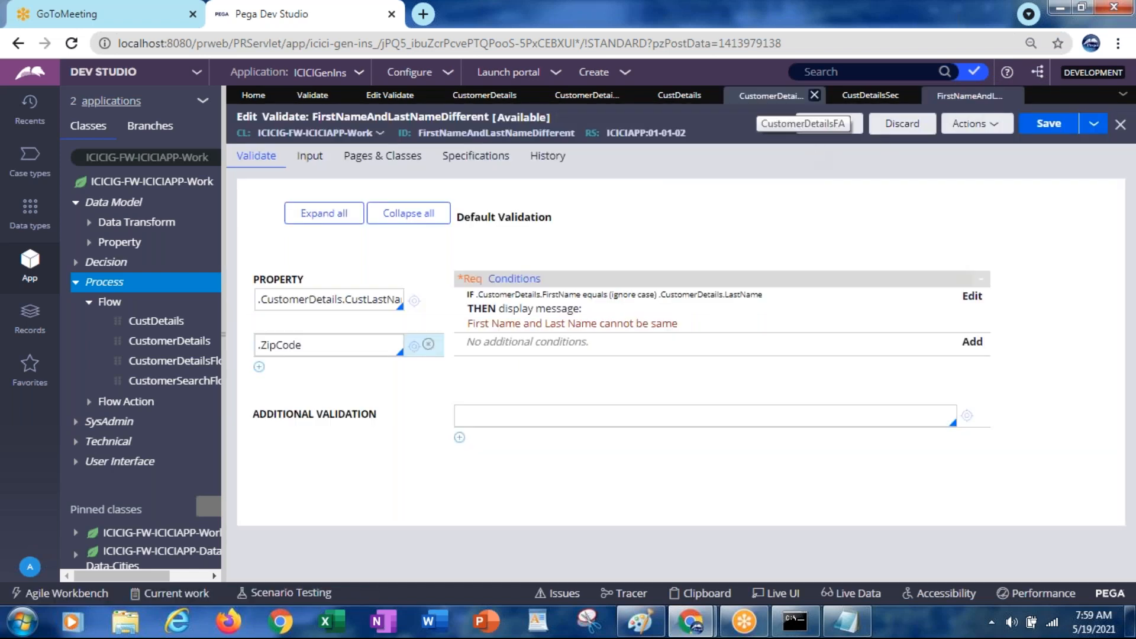
click(756, 100)
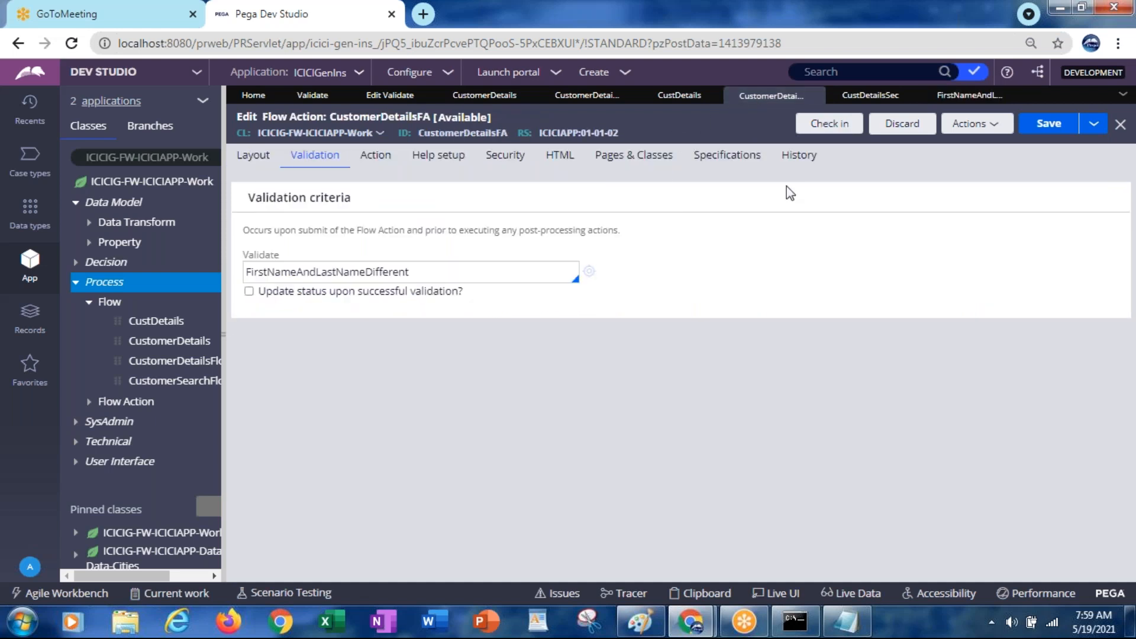
click(673, 100)
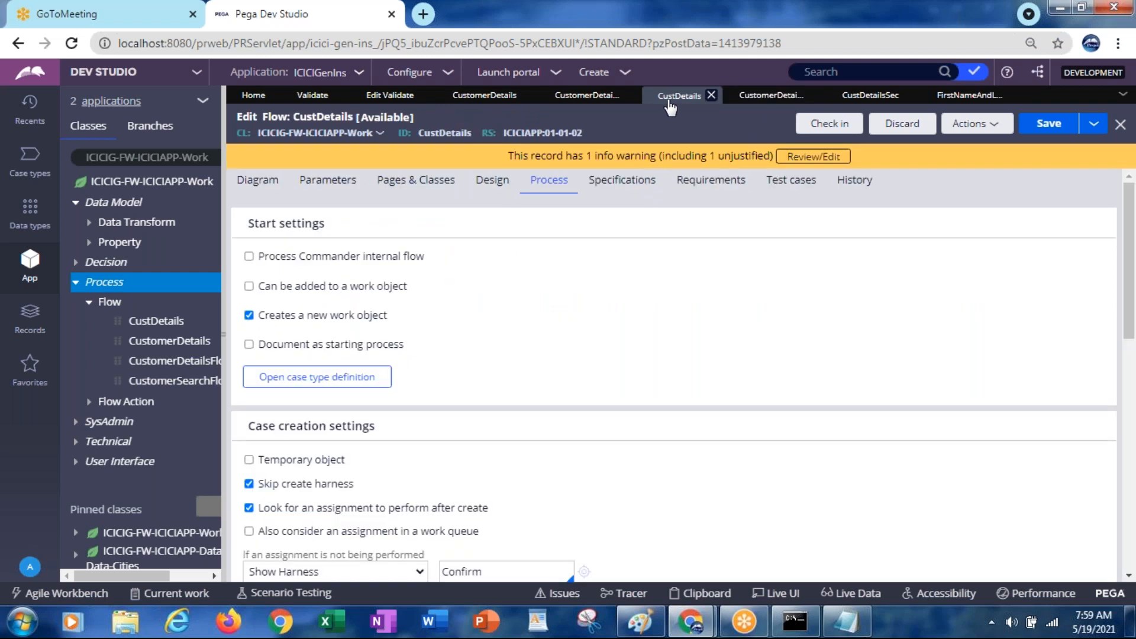
click(887, 97)
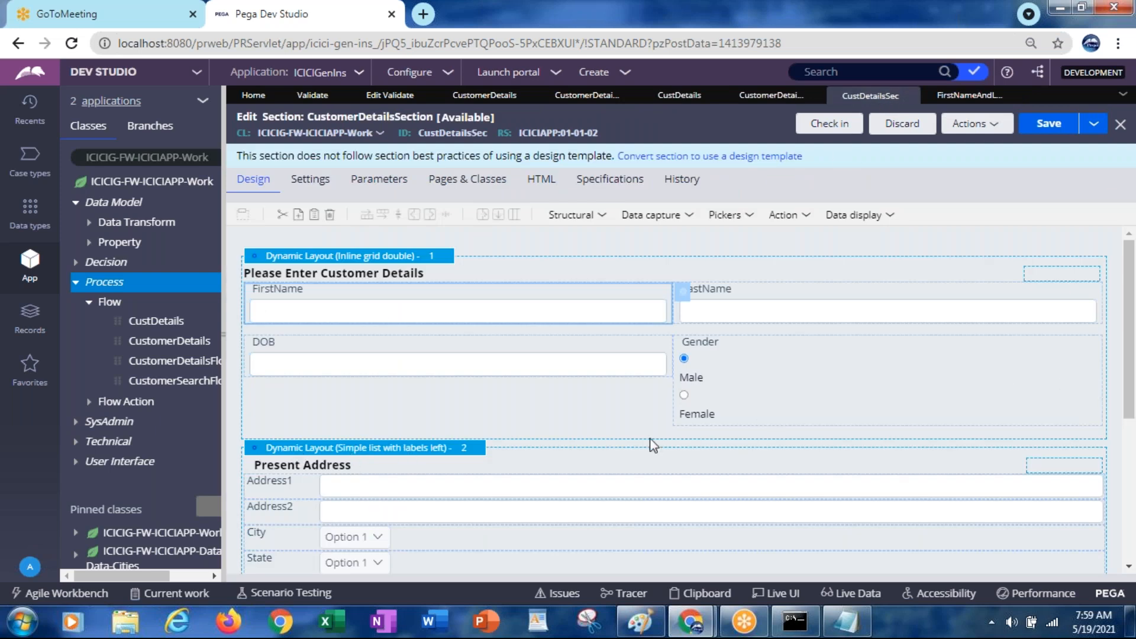
scroll(1130, 408, down, 1)
drag(1131, 410, 1135, 473)
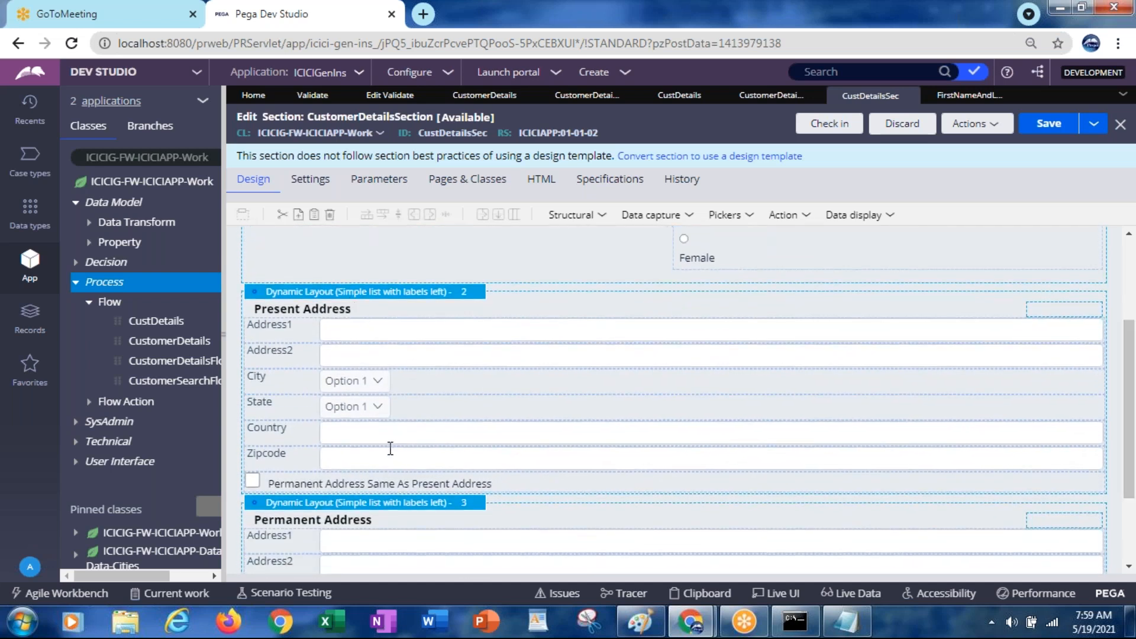
Copy the Zipcode field's property path .PresentAddress.Zipcode, cancel, and return to the validate rule
double_click(358, 456)
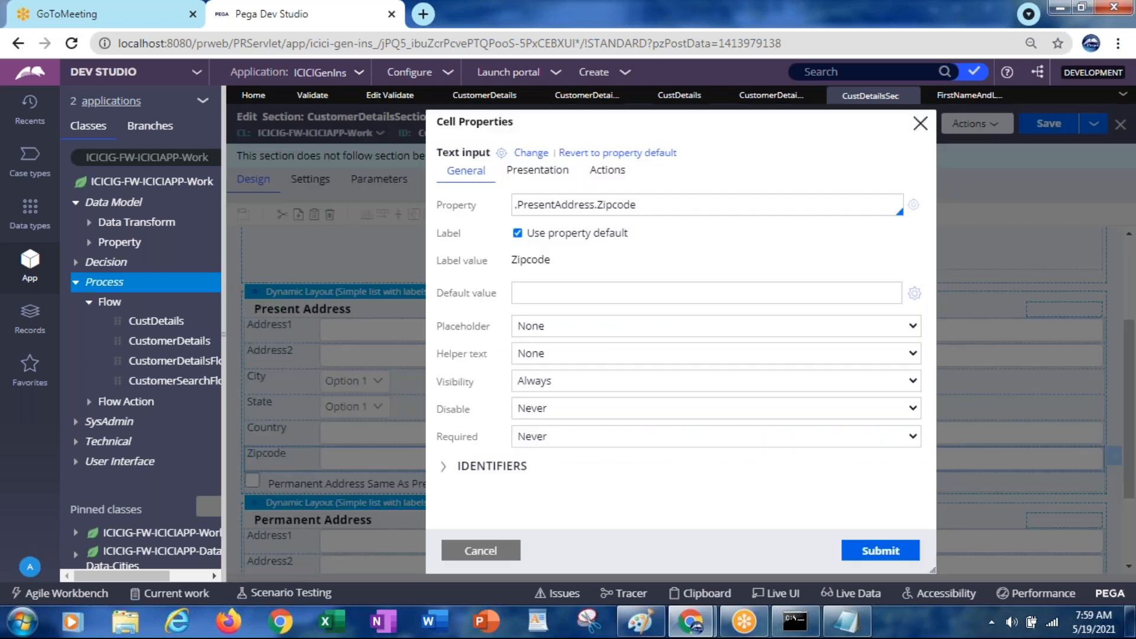
click(586, 209)
key(ctrl+a)
key(ctrl+c)
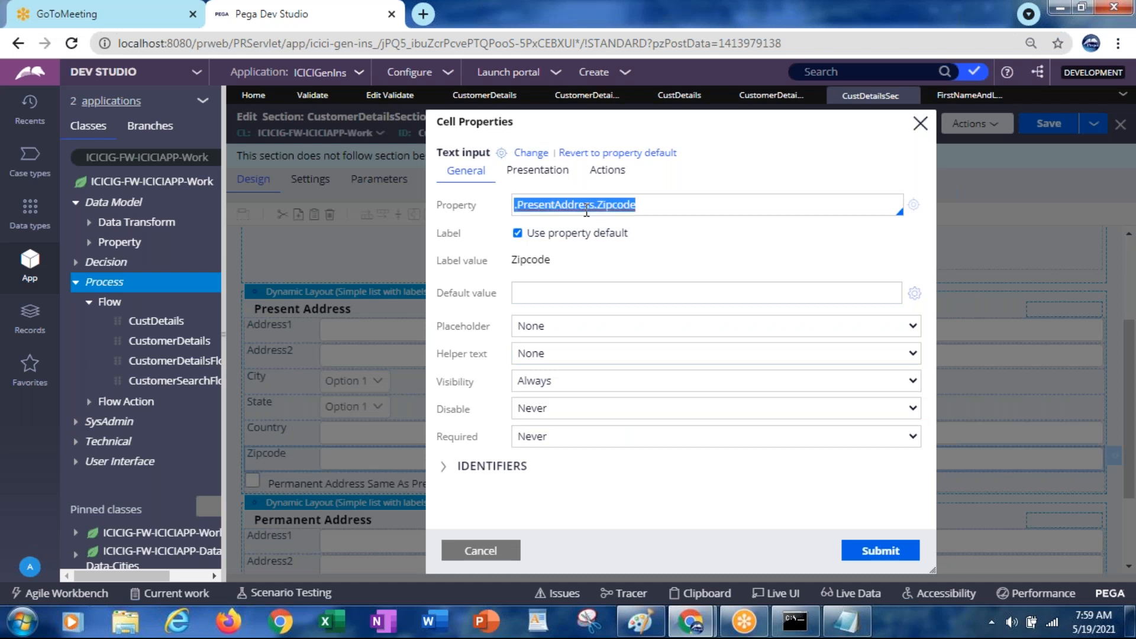
click(494, 551)
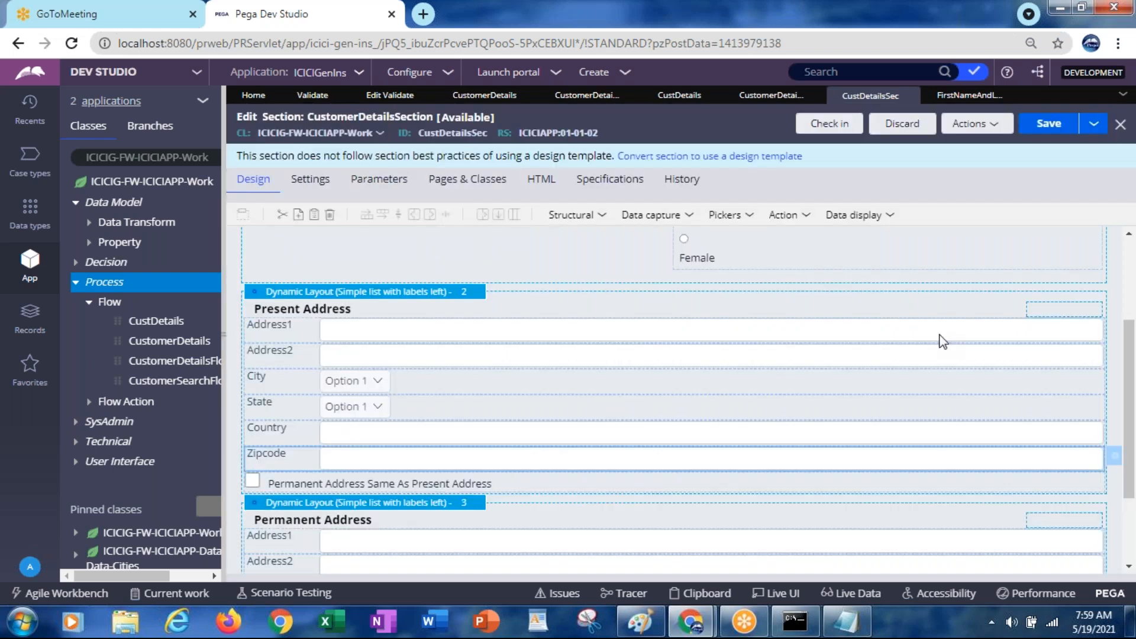
click(948, 97)
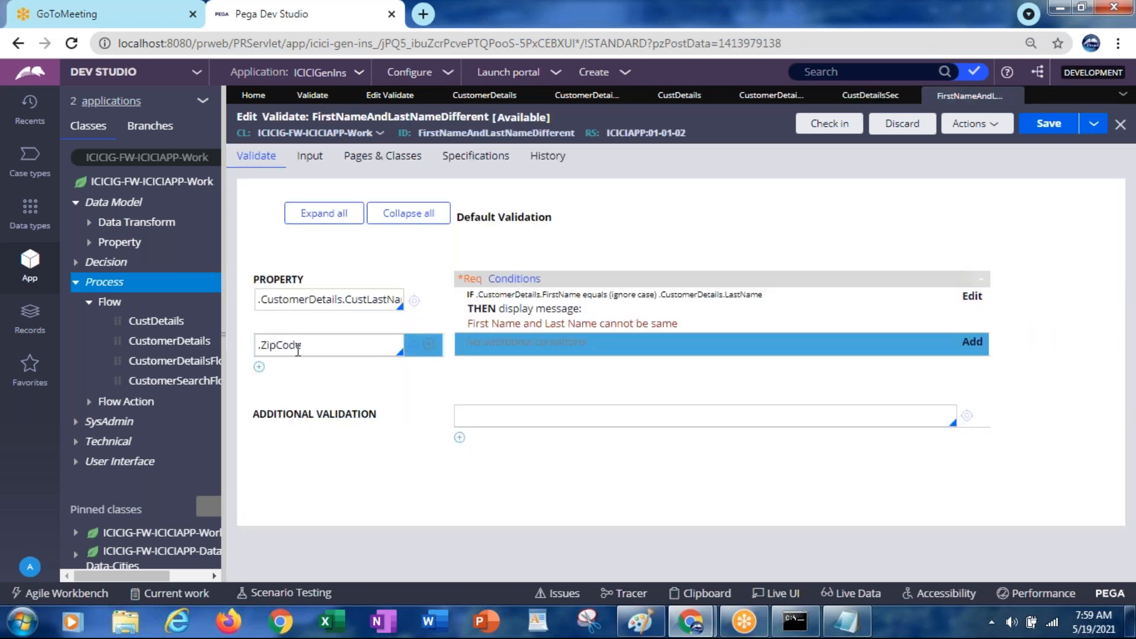
Replace the new row's property with the pasted .PresentAddress.Zipcode path
click(296, 349)
key(ctrl+a)
key(ctrl+v)
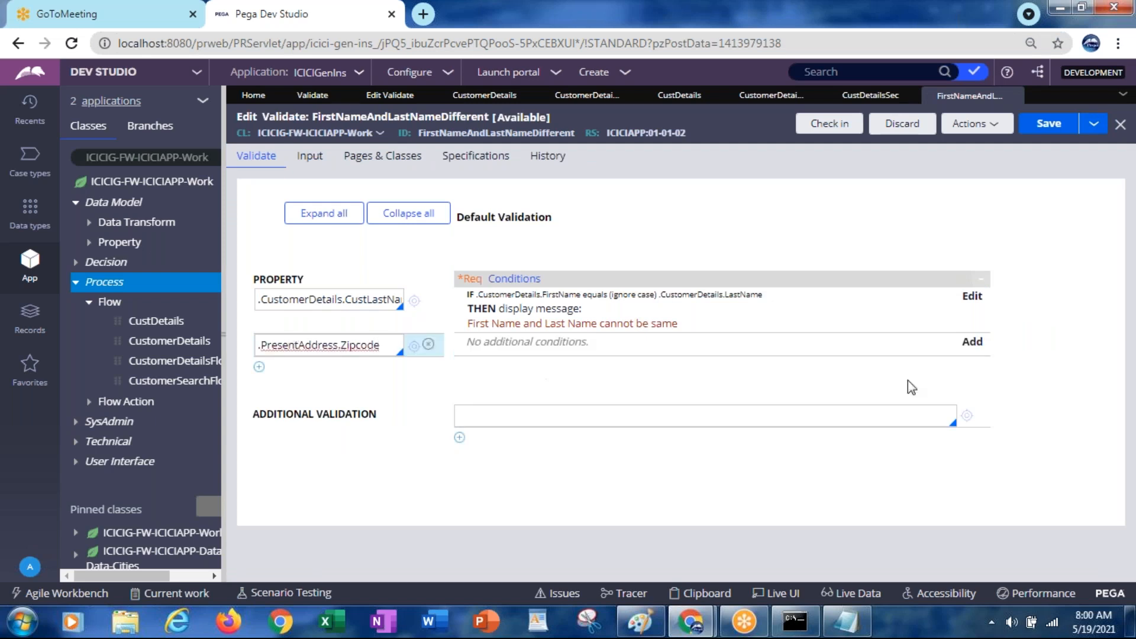
Open the Zipcode row's validation conditions and try, then clear, the compare two numbers function
click(973, 343)
click(564, 283)
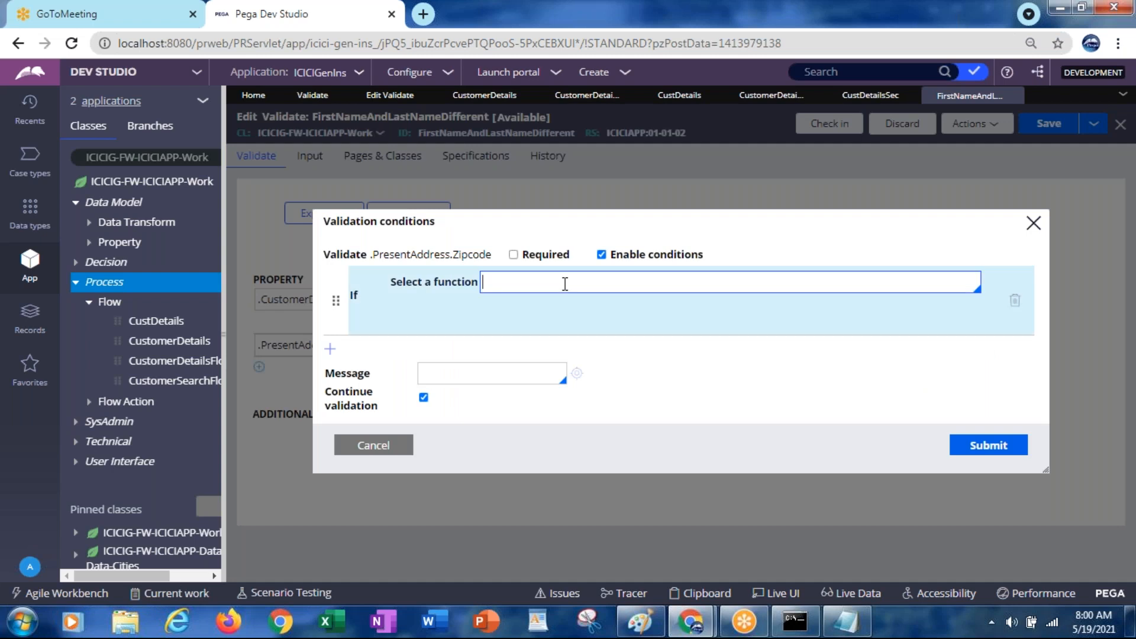
click(565, 284)
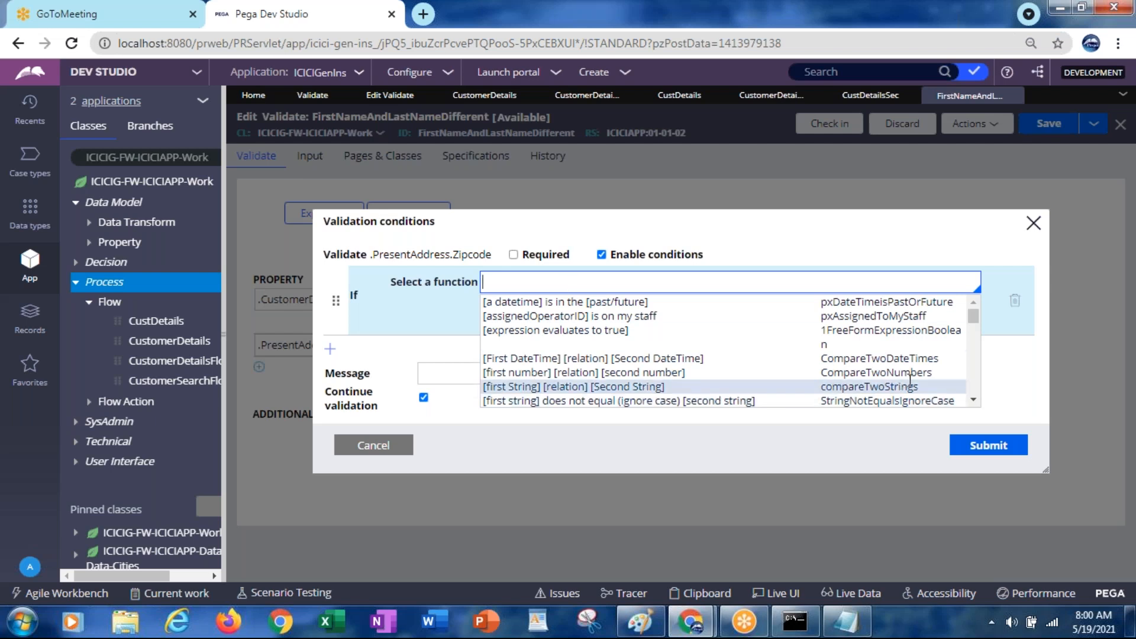
click(973, 403)
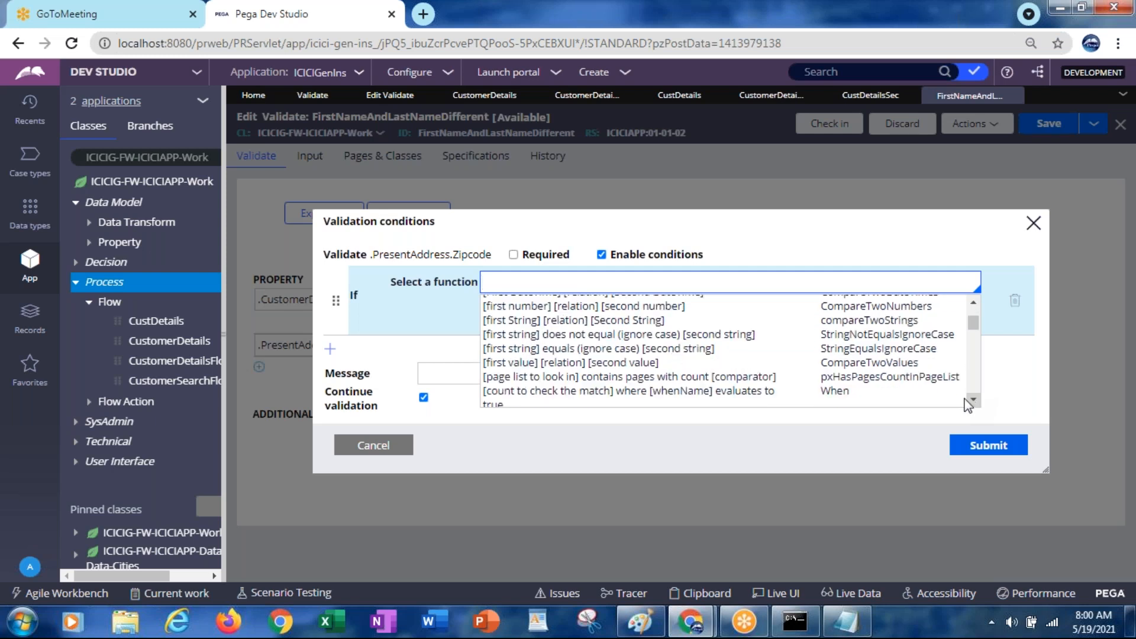
click(654, 306)
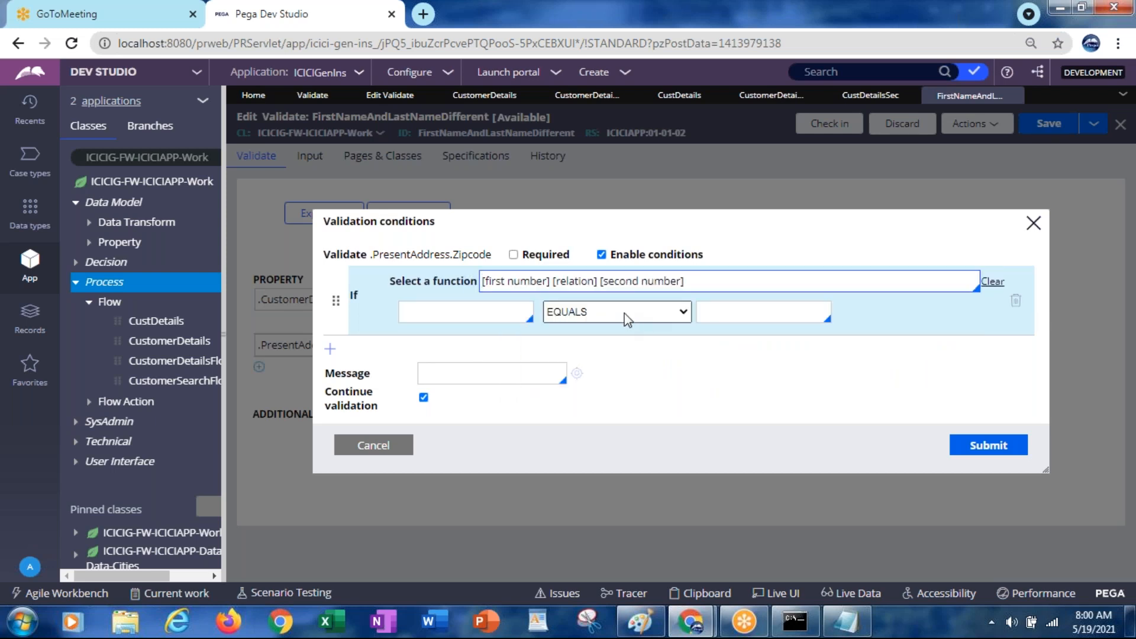
click(720, 279)
key(Down)
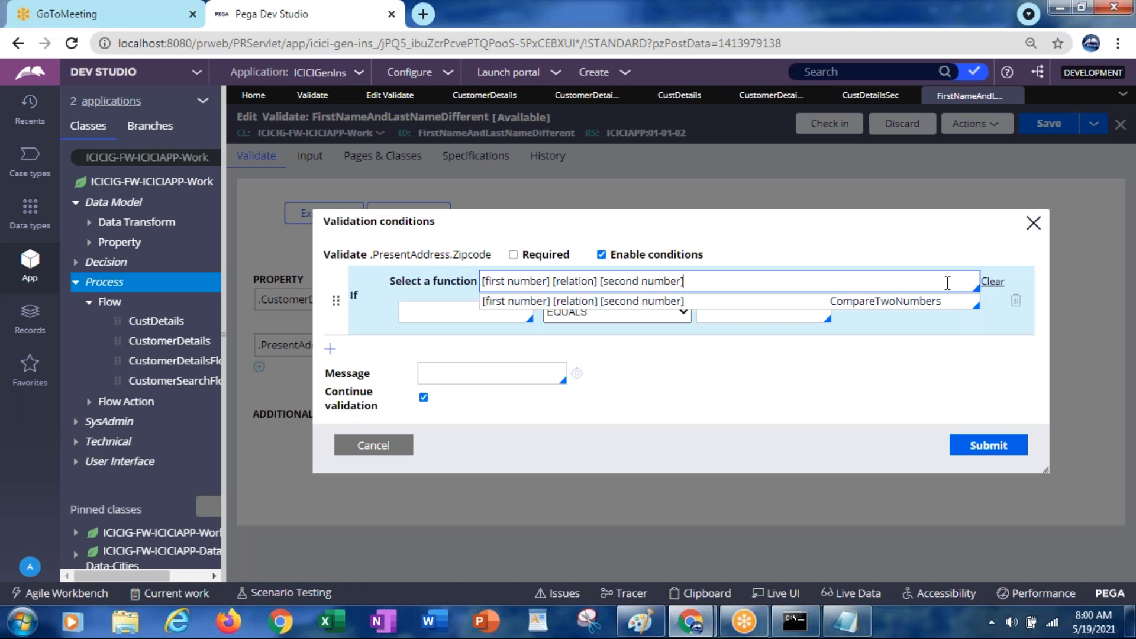
key(ctrl+a)
key(BackSpace)
key(Down)
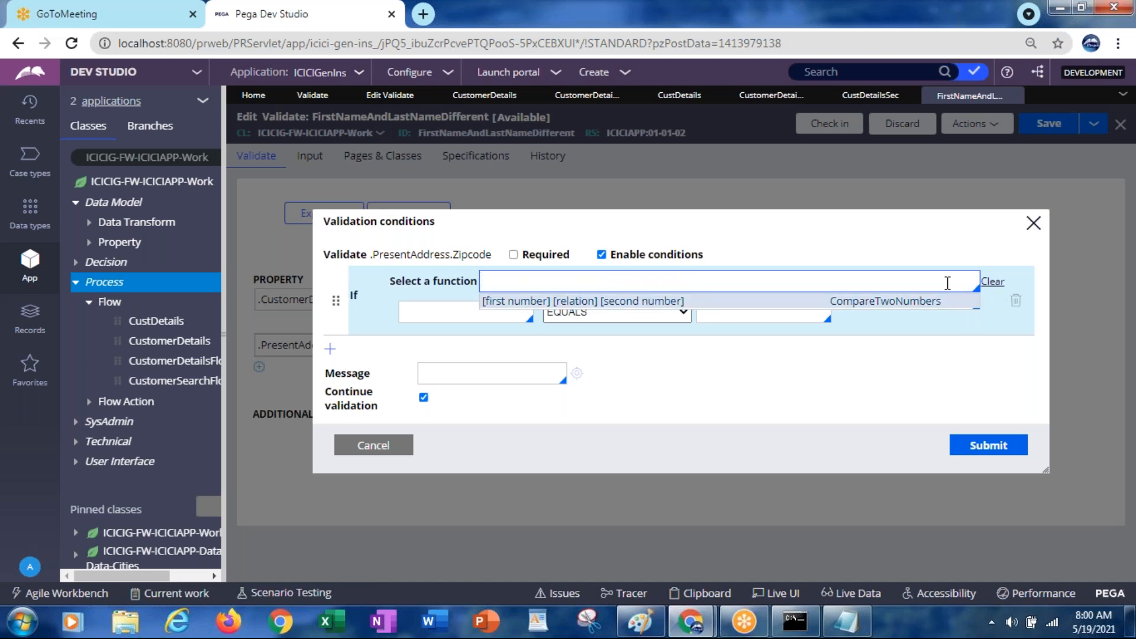
Pick the 'value is [expression]' function, then delete that condition row
click(992, 283)
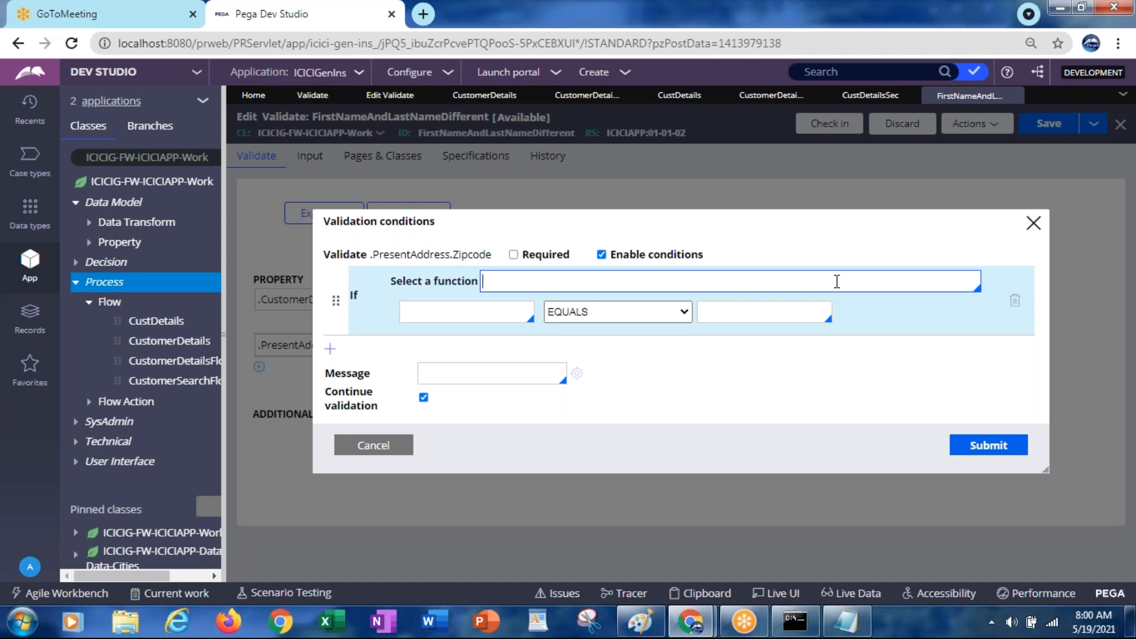
click(836, 281)
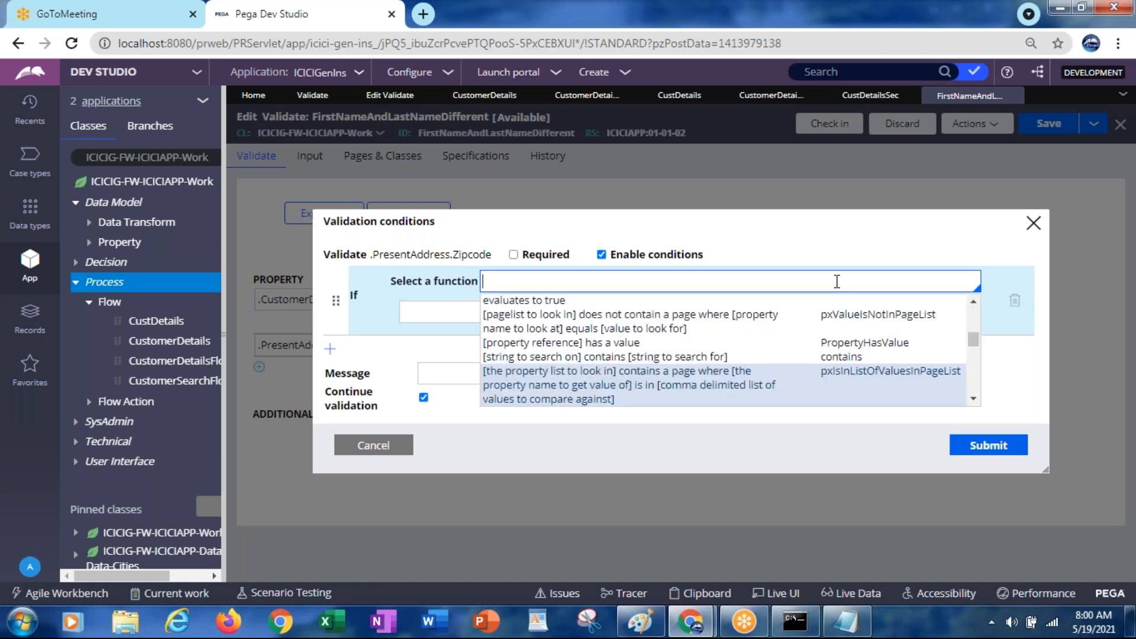
drag(973, 342, 975, 399)
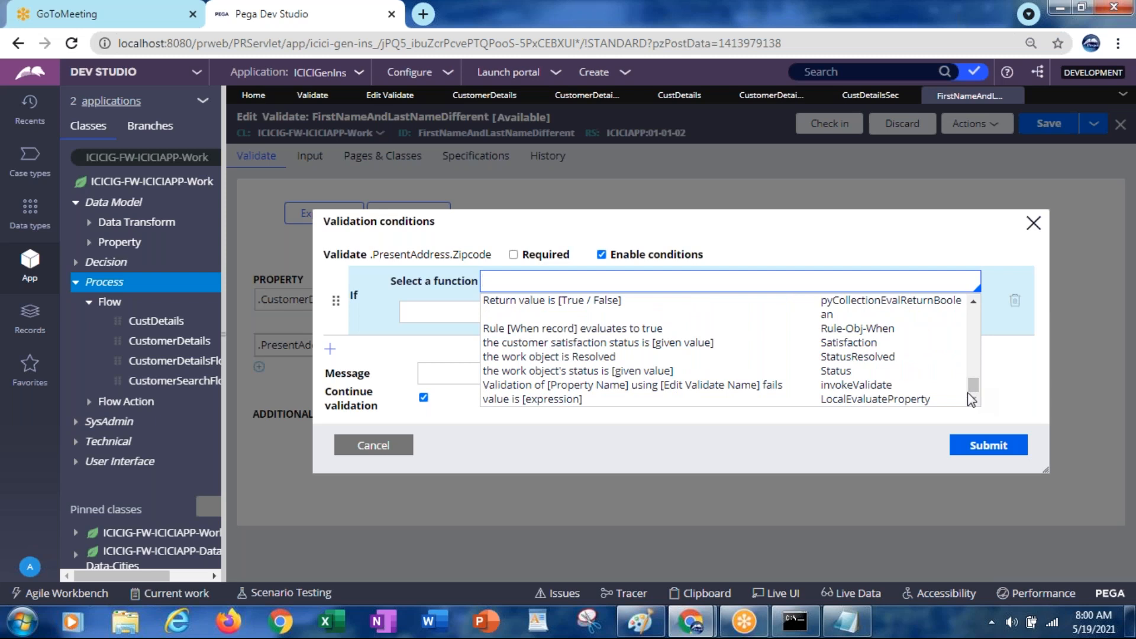
click(573, 399)
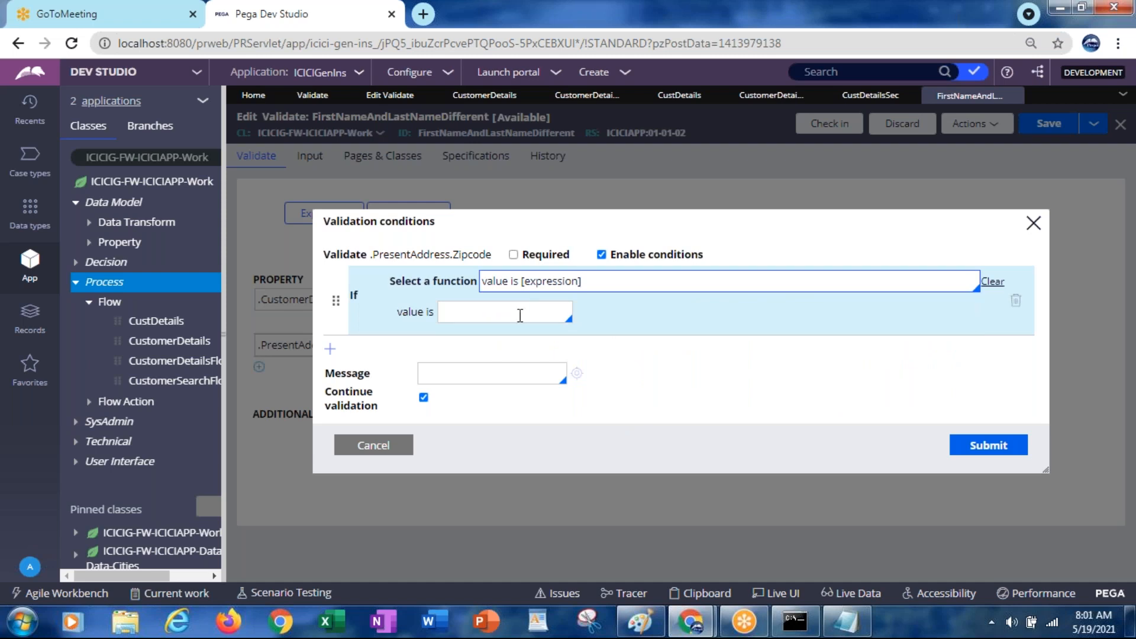
click(520, 315)
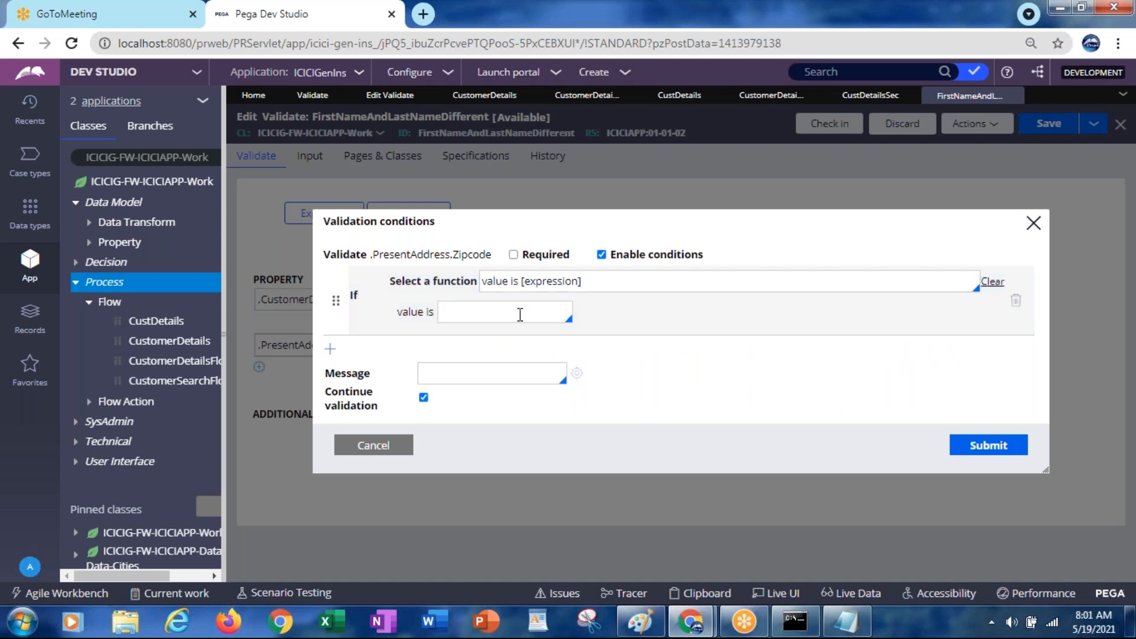
click(594, 282)
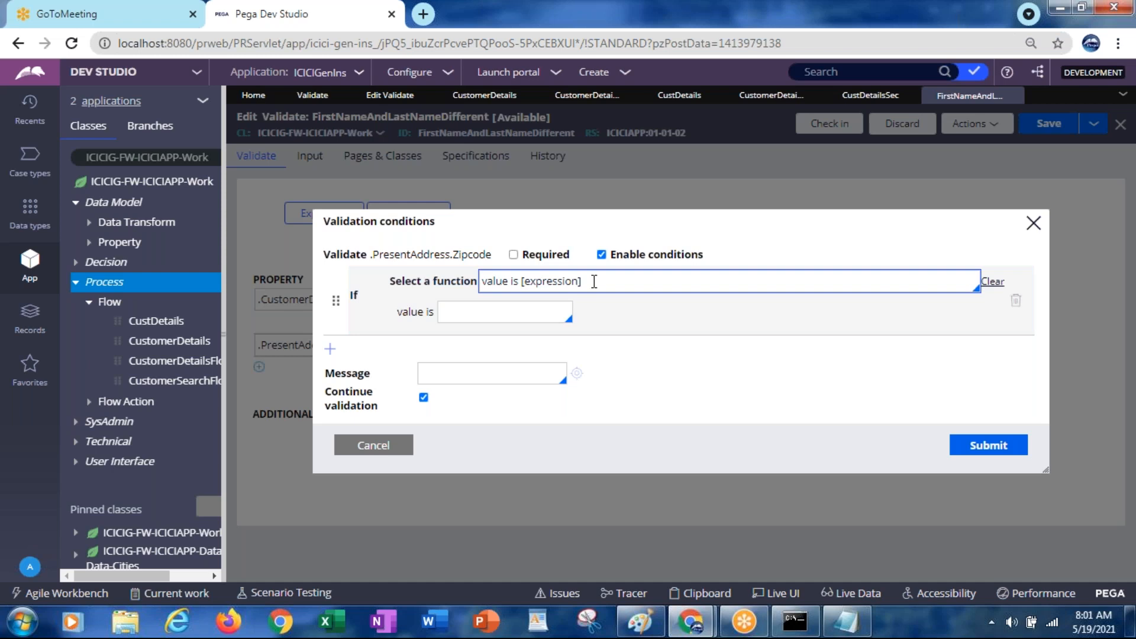
click(1015, 304)
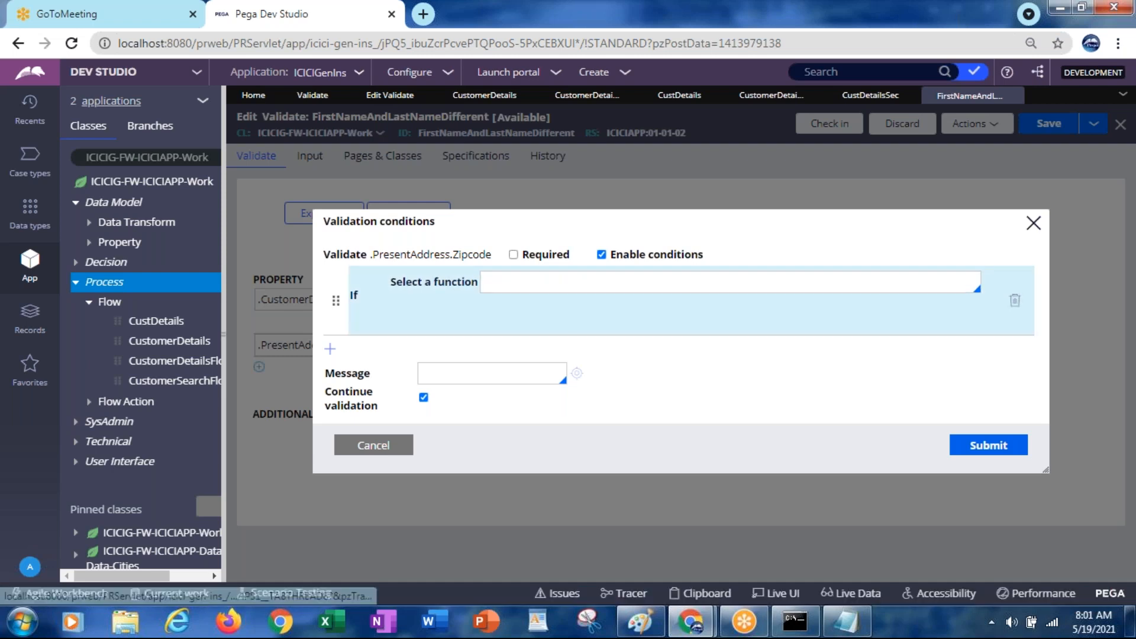
Choose '[expression evaluates to true]' from the function list
click(954, 281)
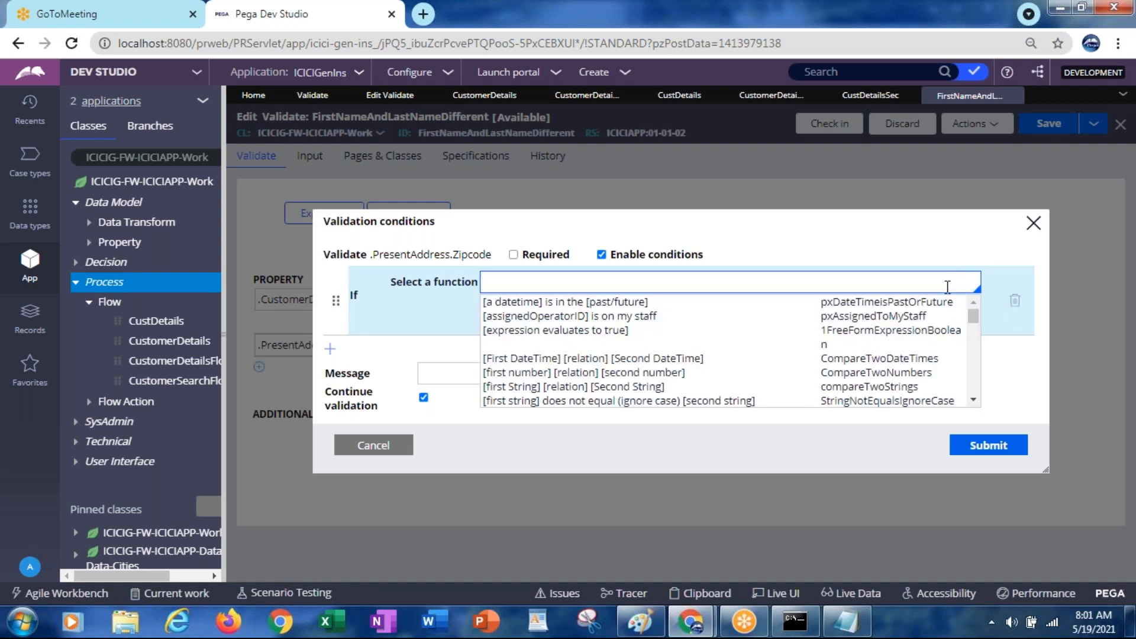
drag(973, 316, 976, 395)
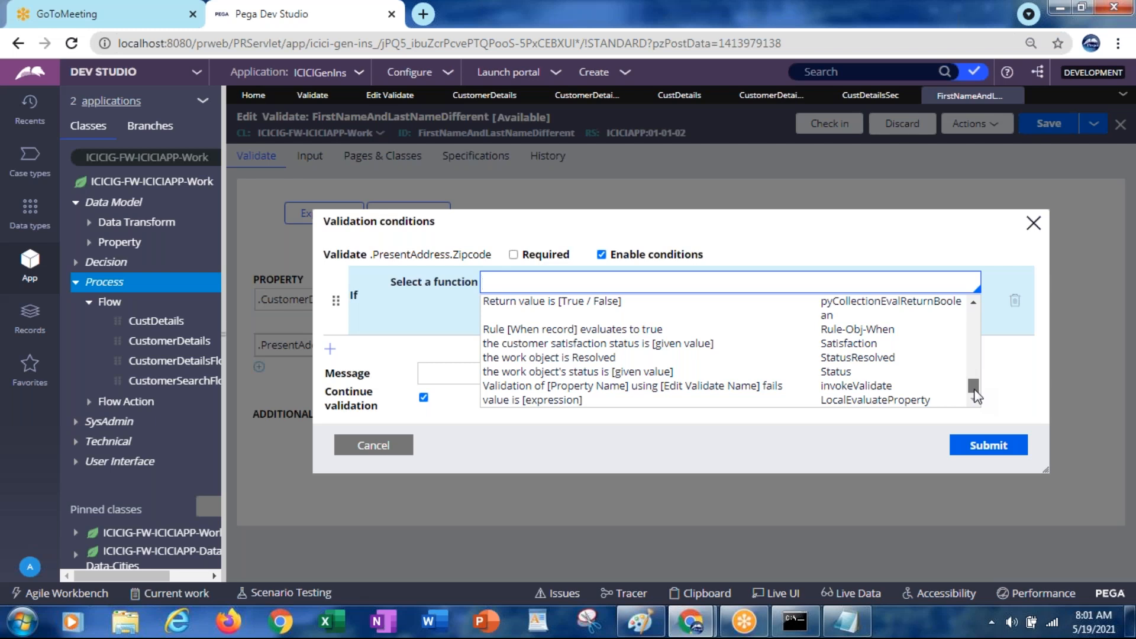
drag(973, 395, 960, 353)
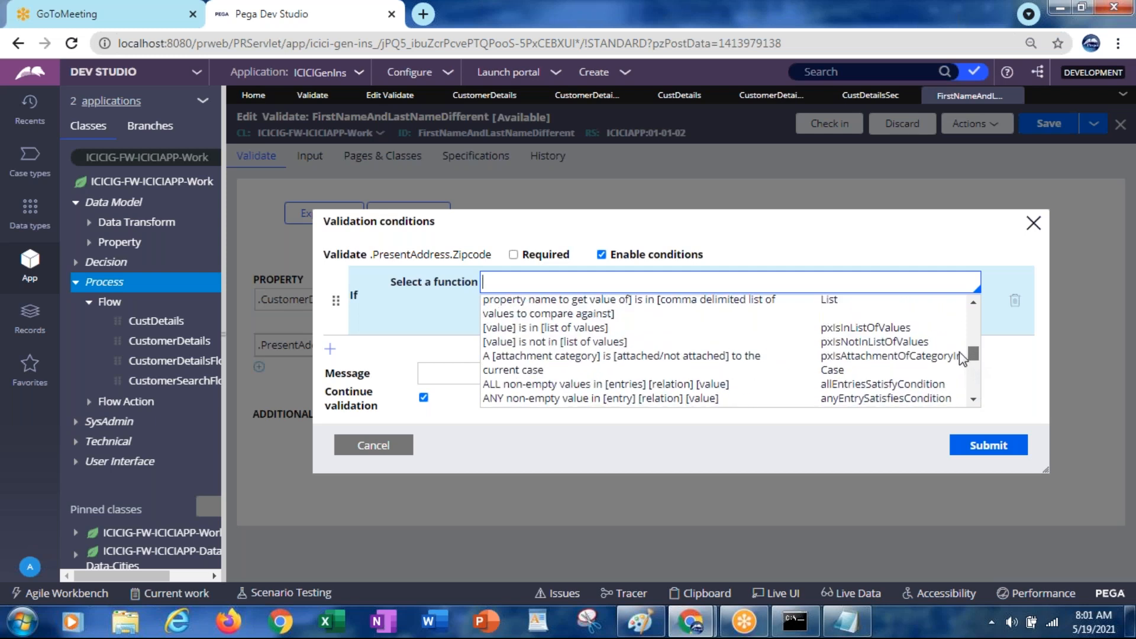
drag(959, 352, 958, 342)
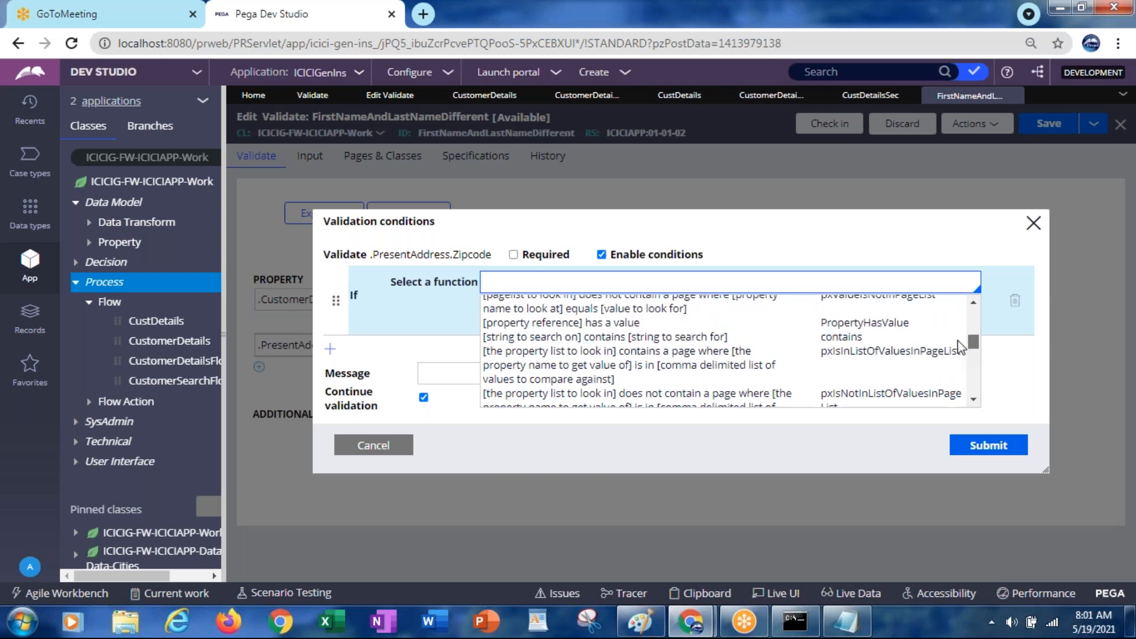
drag(958, 341, 952, 325)
scroll(952, 325, up, 5)
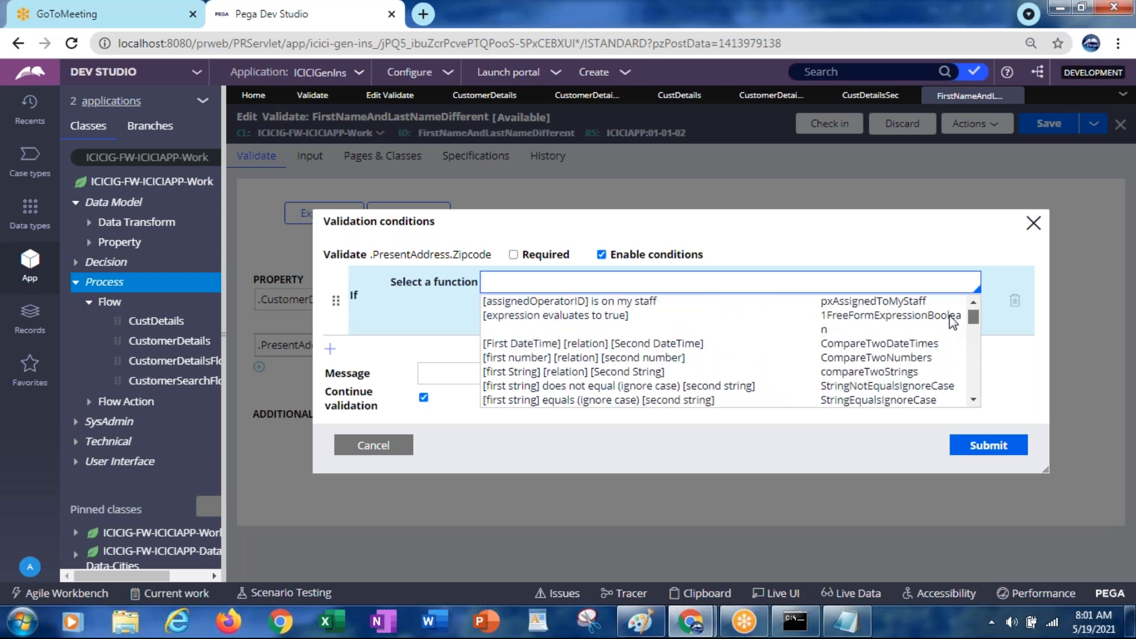
click(531, 317)
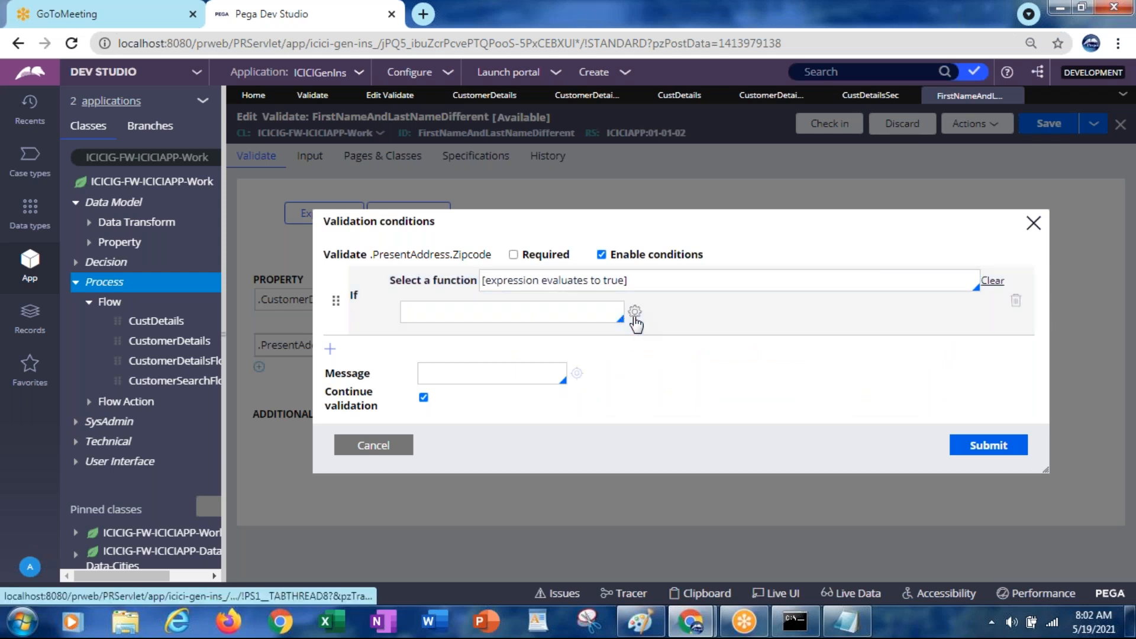
Open the Expression builder and search its functions for 'length'
click(634, 313)
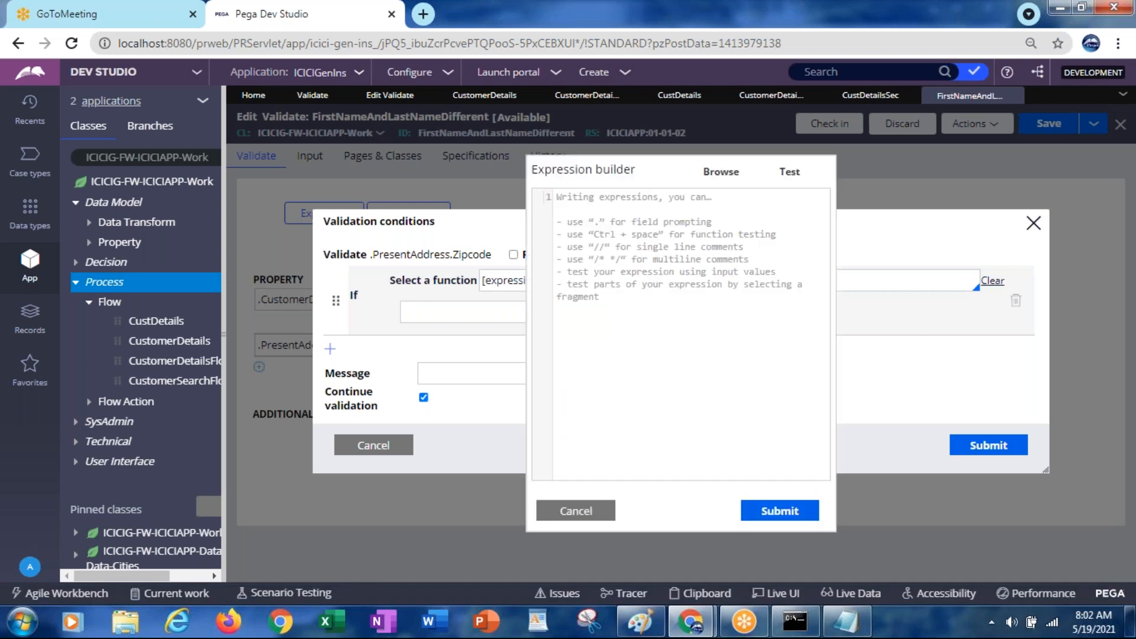
click(714, 176)
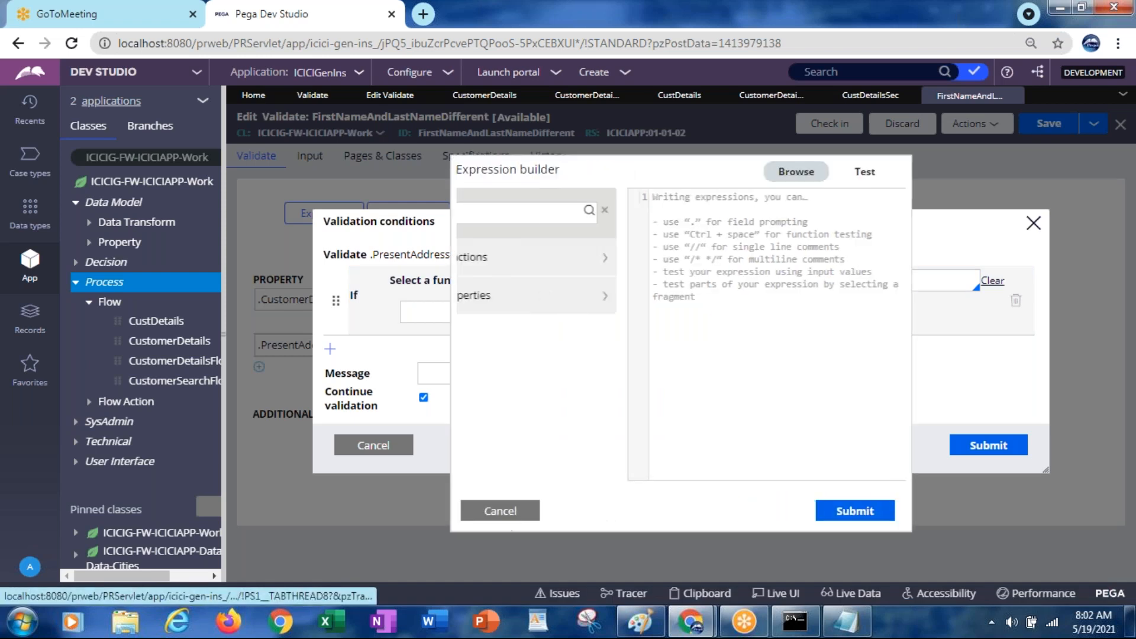
click(478, 214)
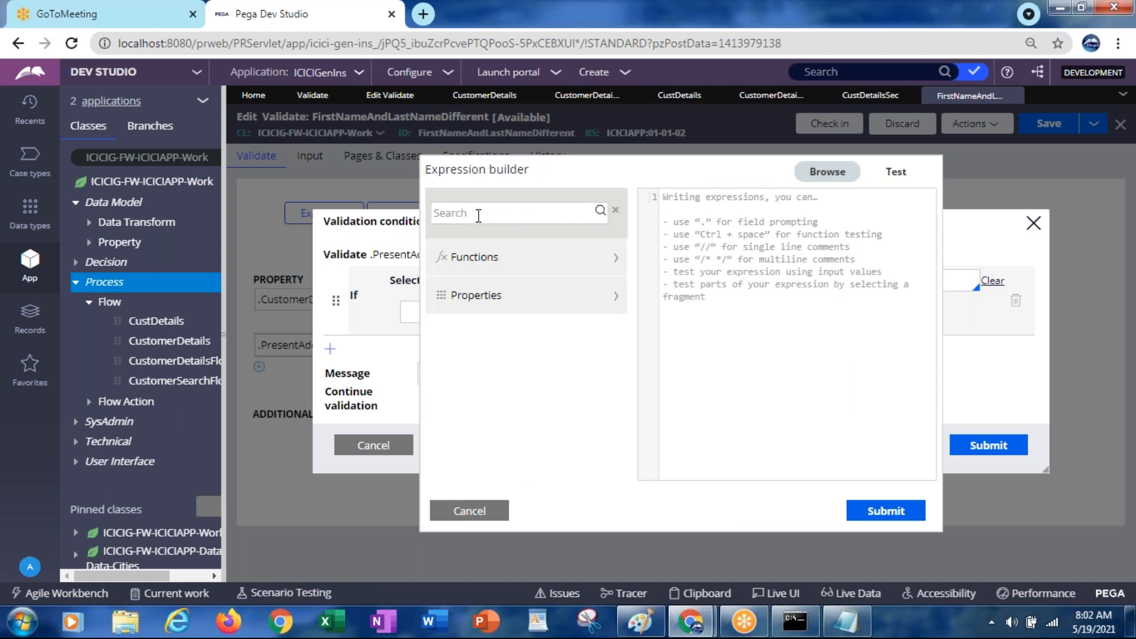
text(@lengtyh)
key(BackSpace)
key(BackSpace)
key(BackSpace)
text(th)
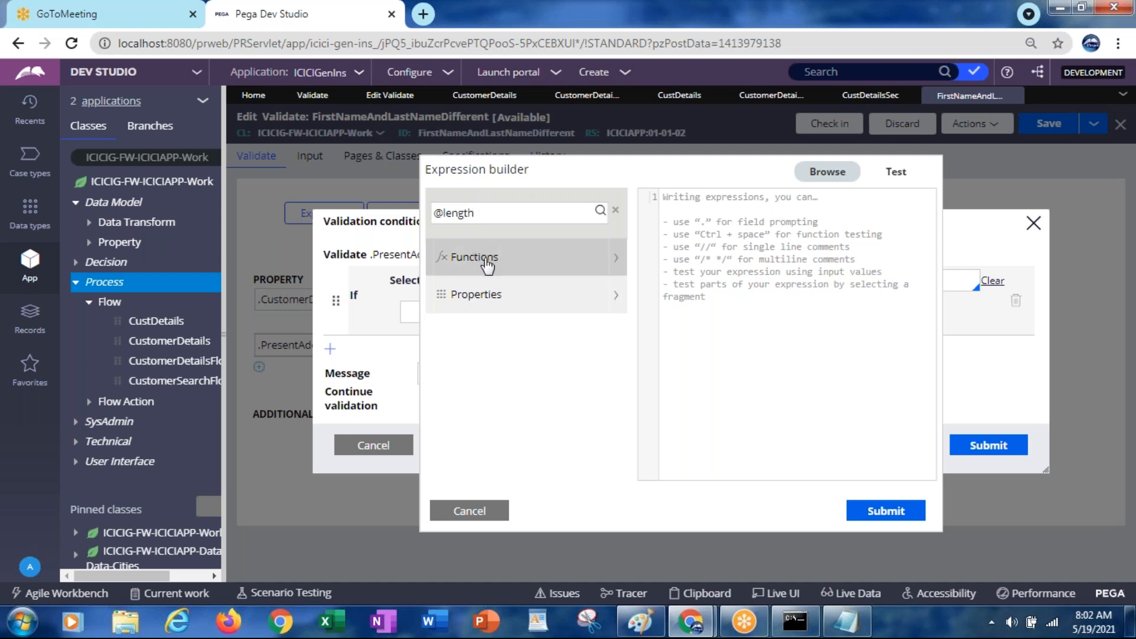
Rerun the search without the '@' and insert length(.PresentAddress.Zipcode)
click(599, 211)
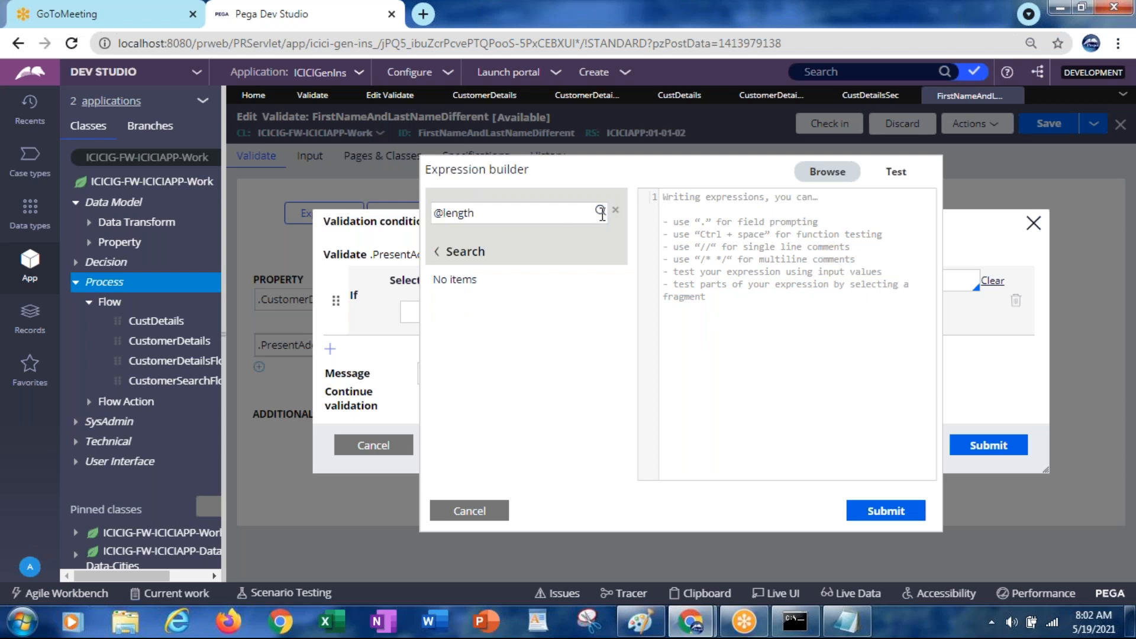
key(BackSpace)
key(Return)
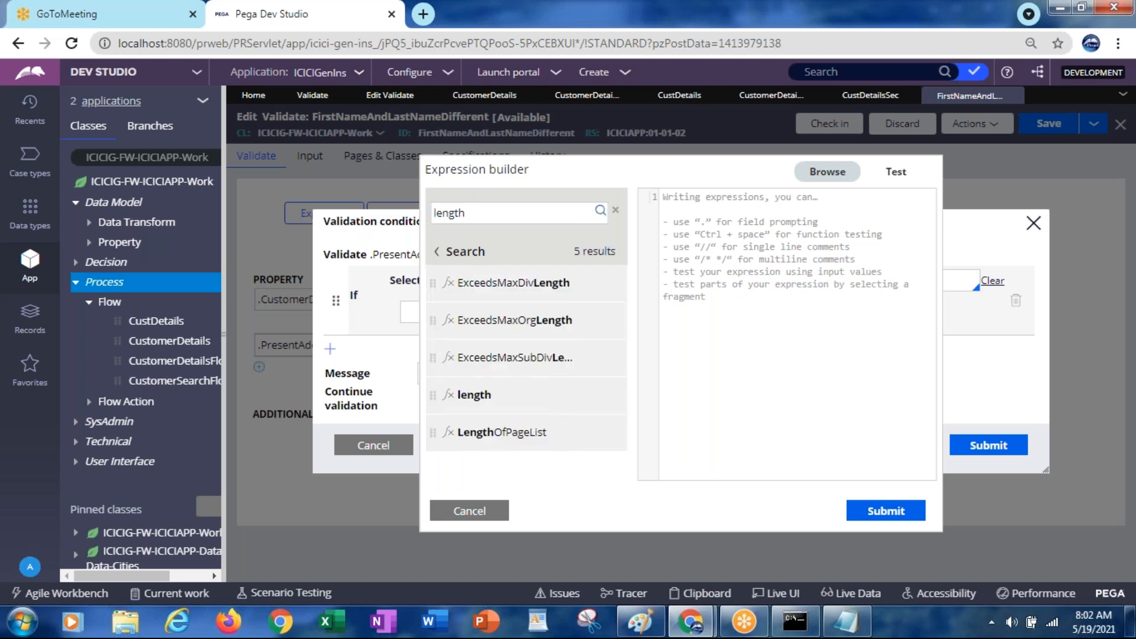
mouse_move(577, 403)
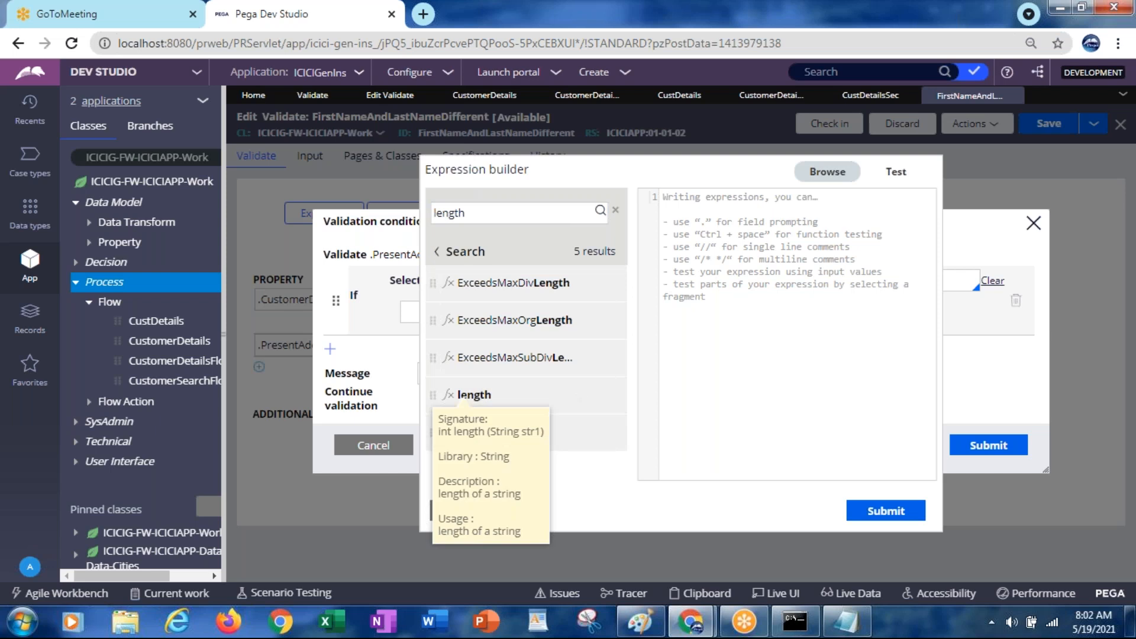
click(583, 401)
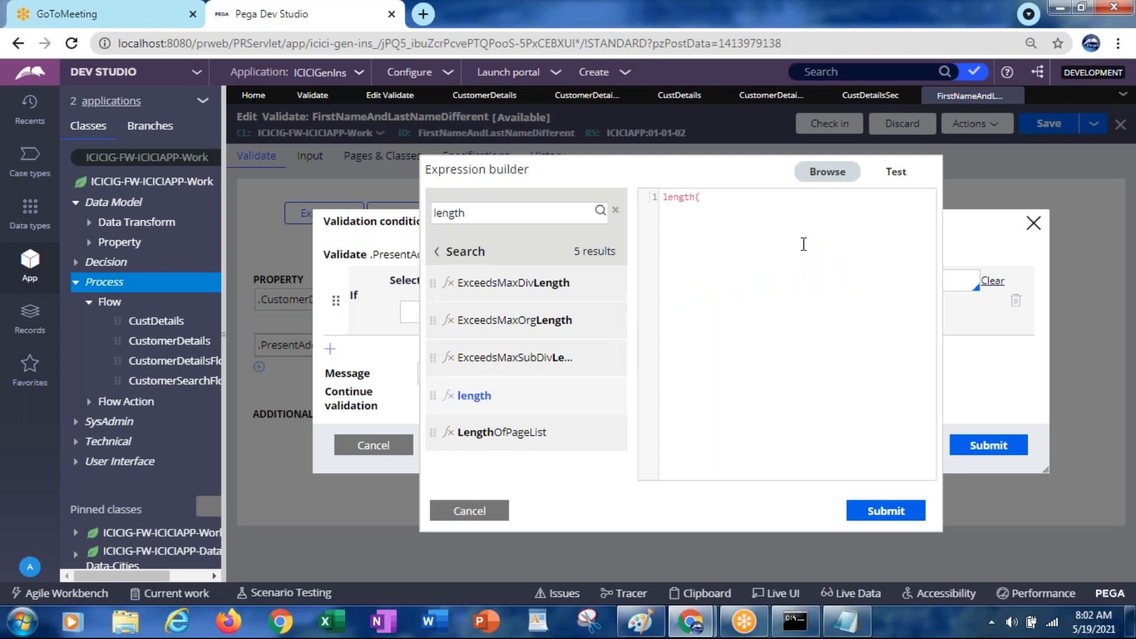
text(.PresentAddress.Zipcode)
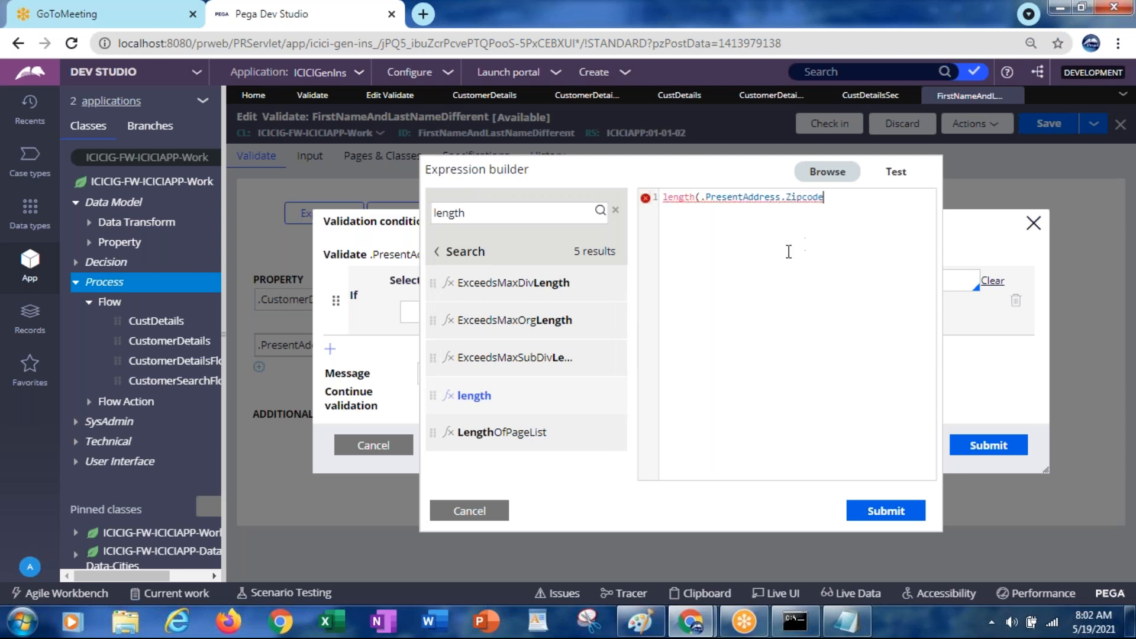
Test the length expression with Zipcode 123434 and confirm the result is 6
text())
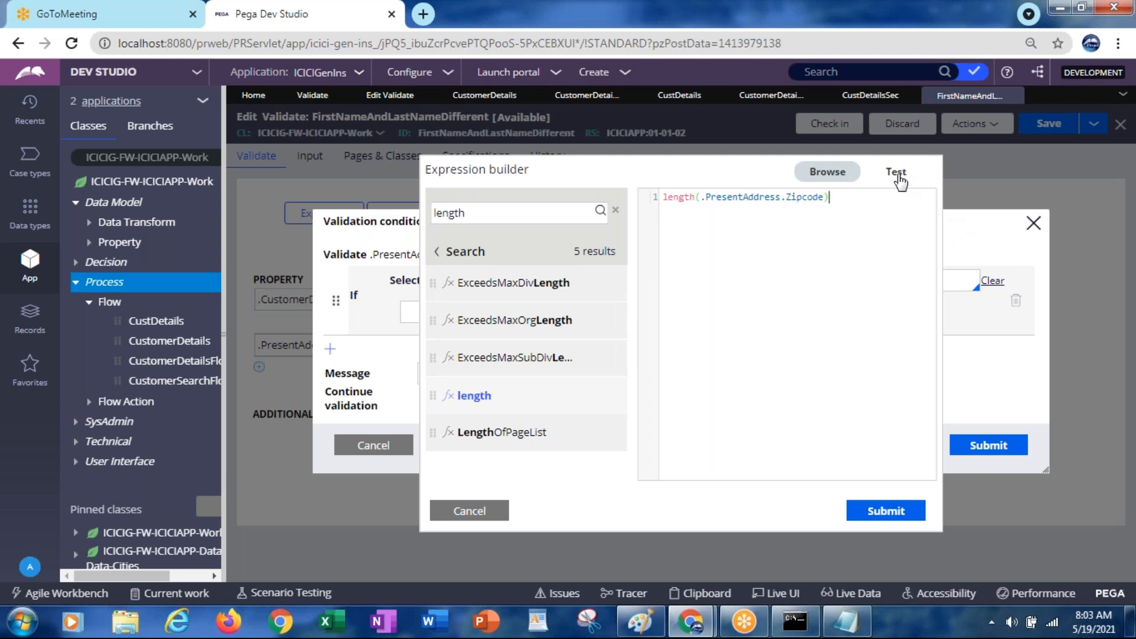
click(897, 176)
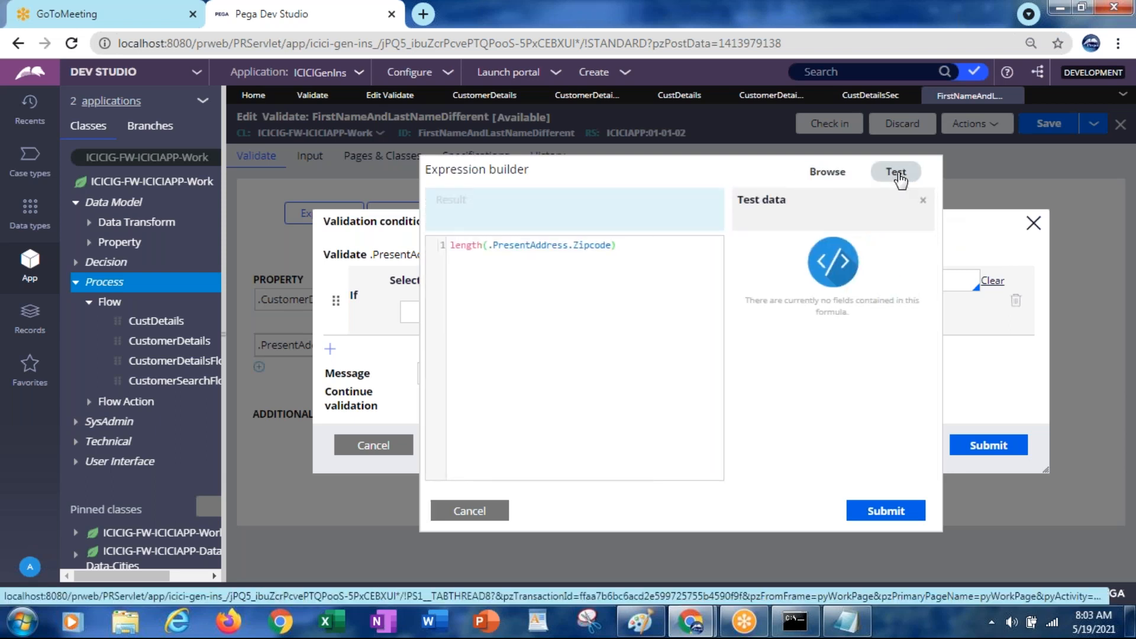
click(897, 173)
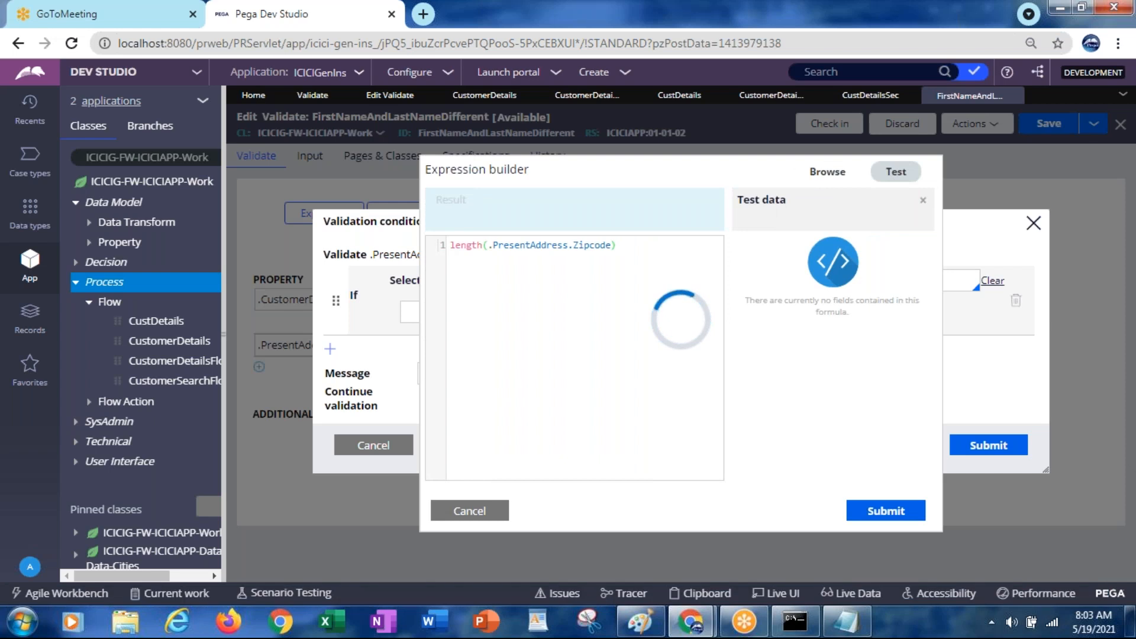
click(759, 264)
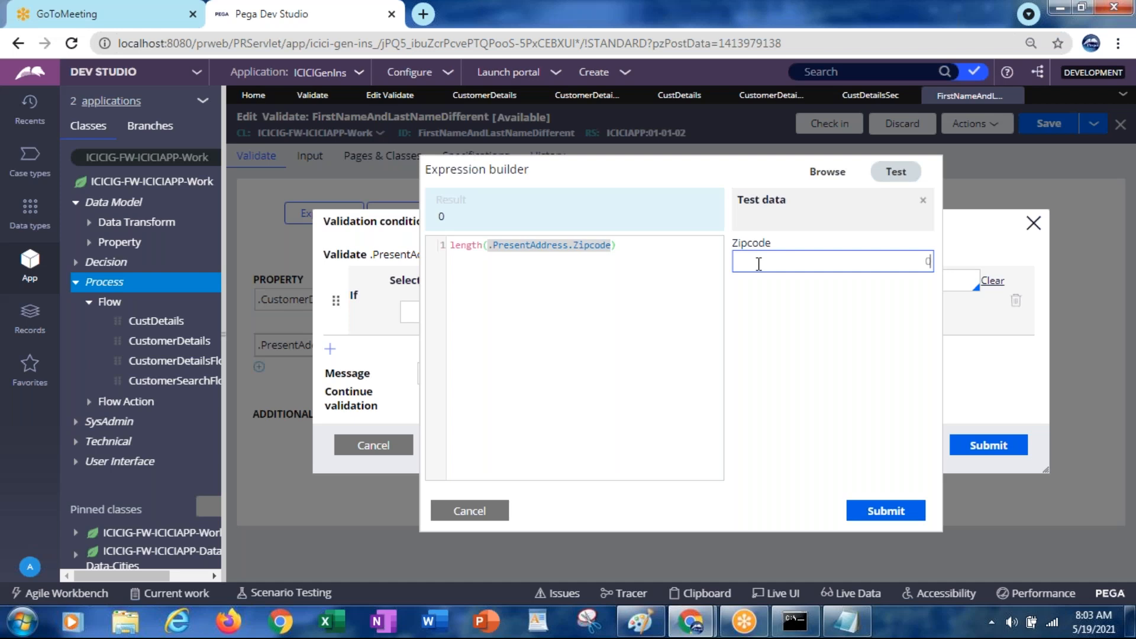
text(123434)
click(840, 454)
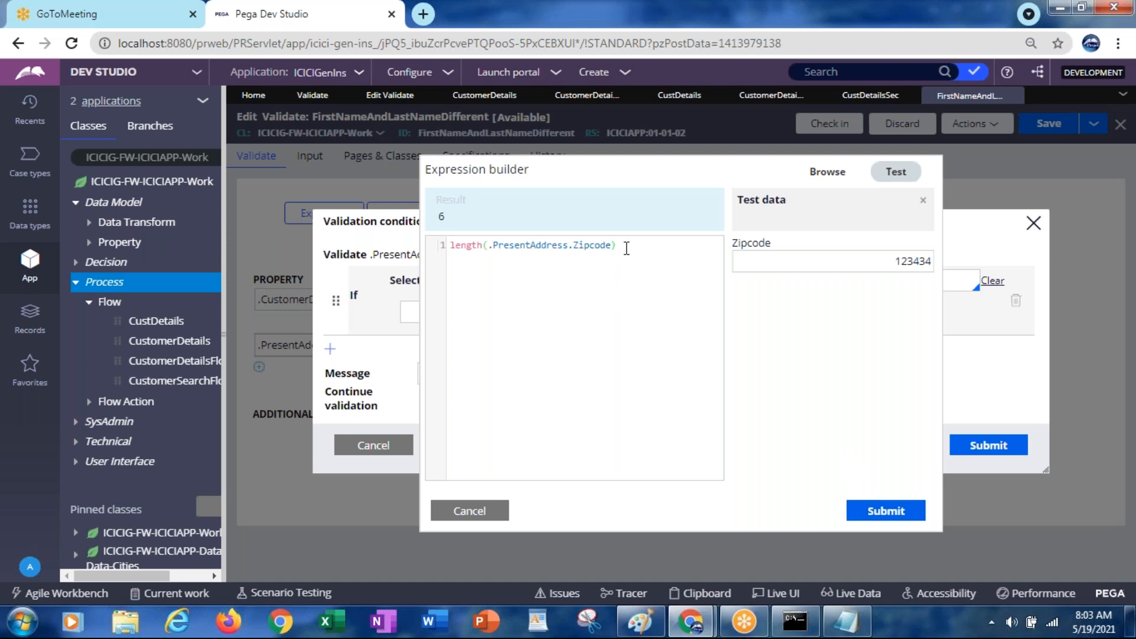
text(=)
key(BackSpace)
text(!=)
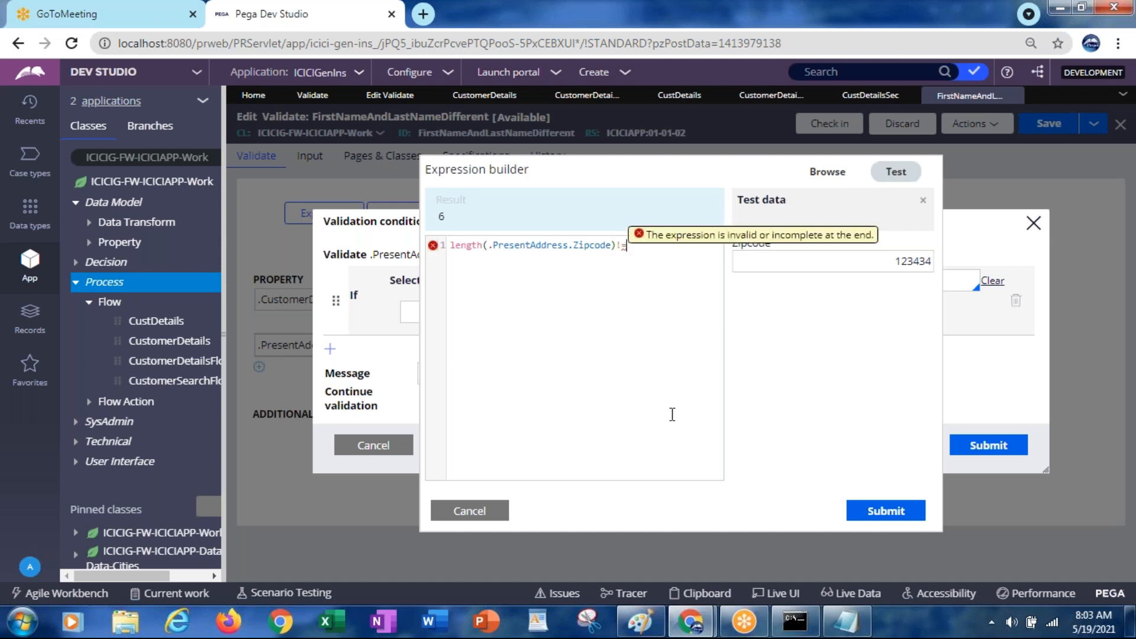
text(6)
click(885, 512)
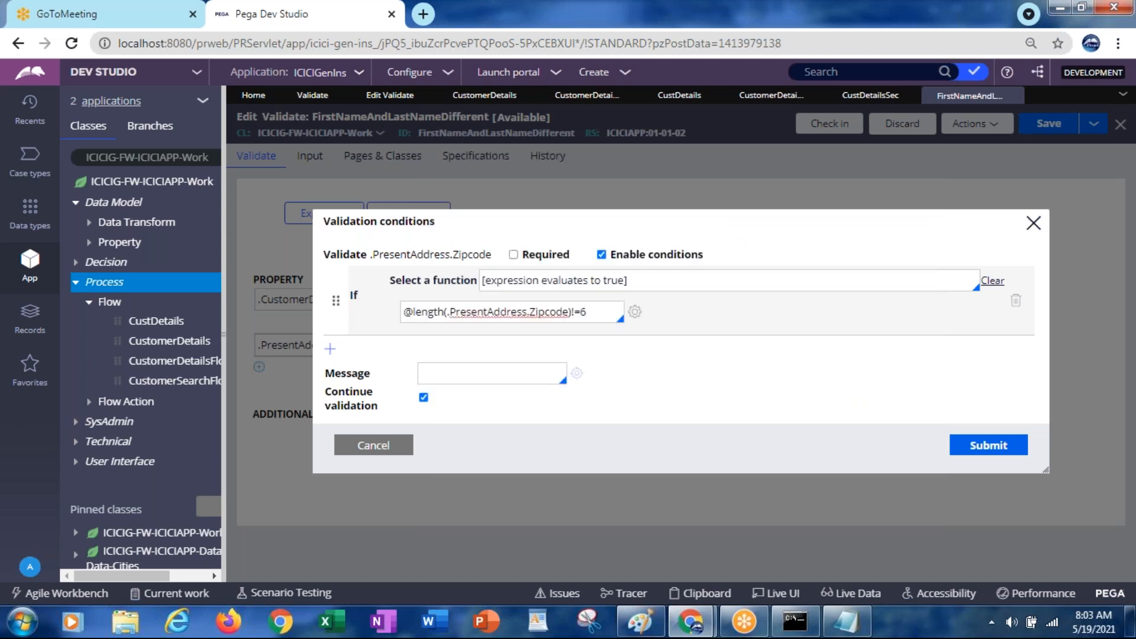
Enter the message 'Minimum 6 digits should be in zipcode' and confirm the zipcode condition
click(473, 373)
text(U)
key(BackSpace)
text("Minimum 6 di)
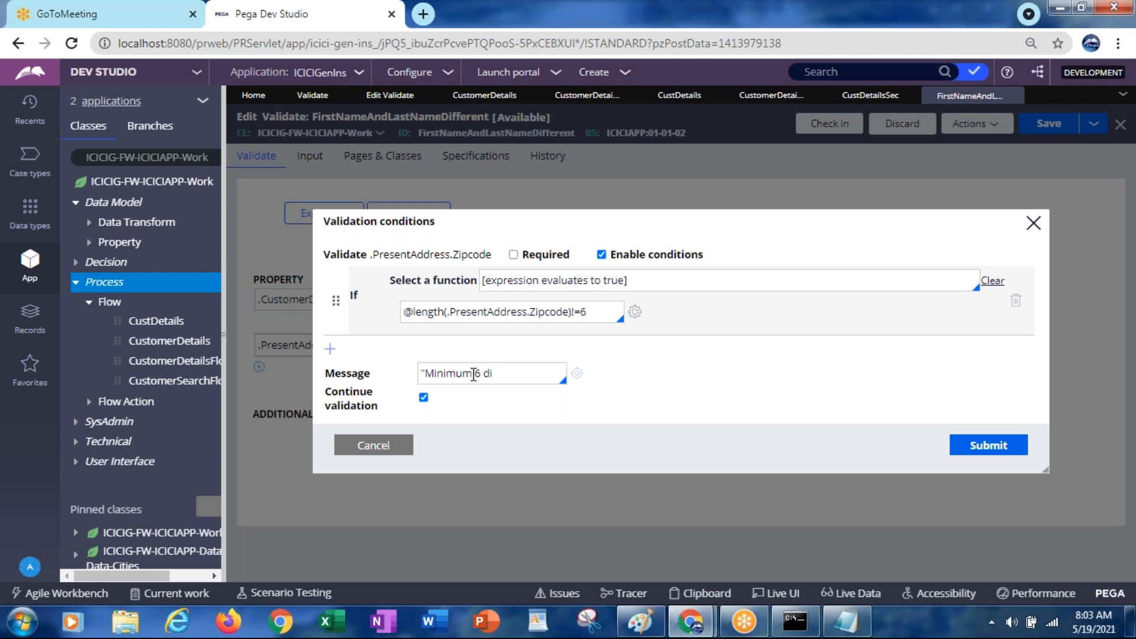
text(gits should be in zip)
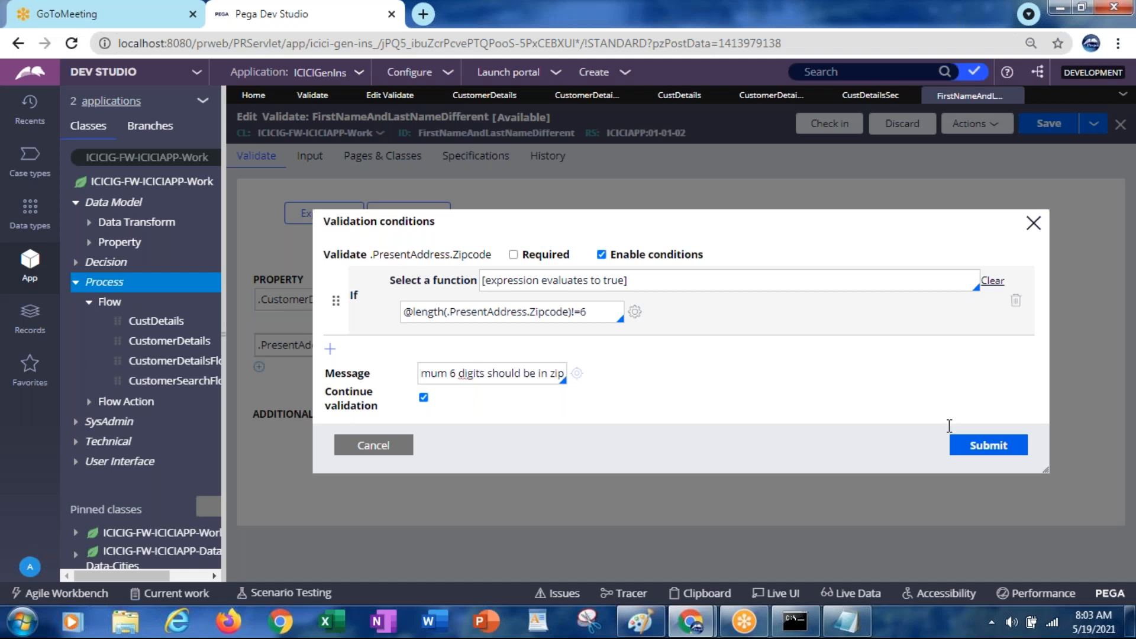
text(code")
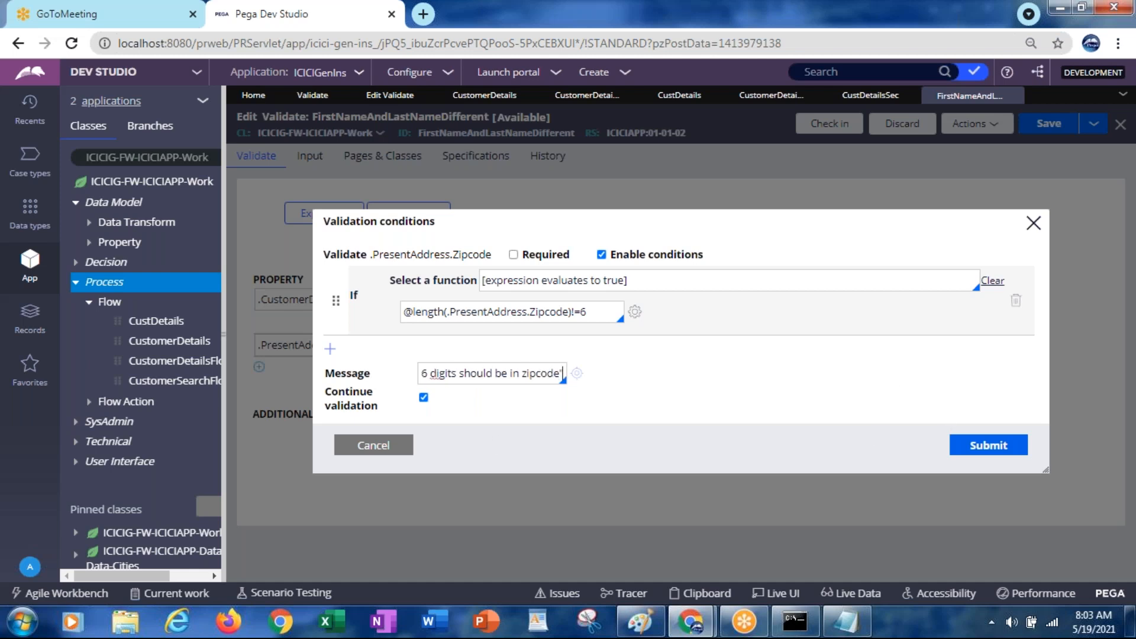
click(988, 450)
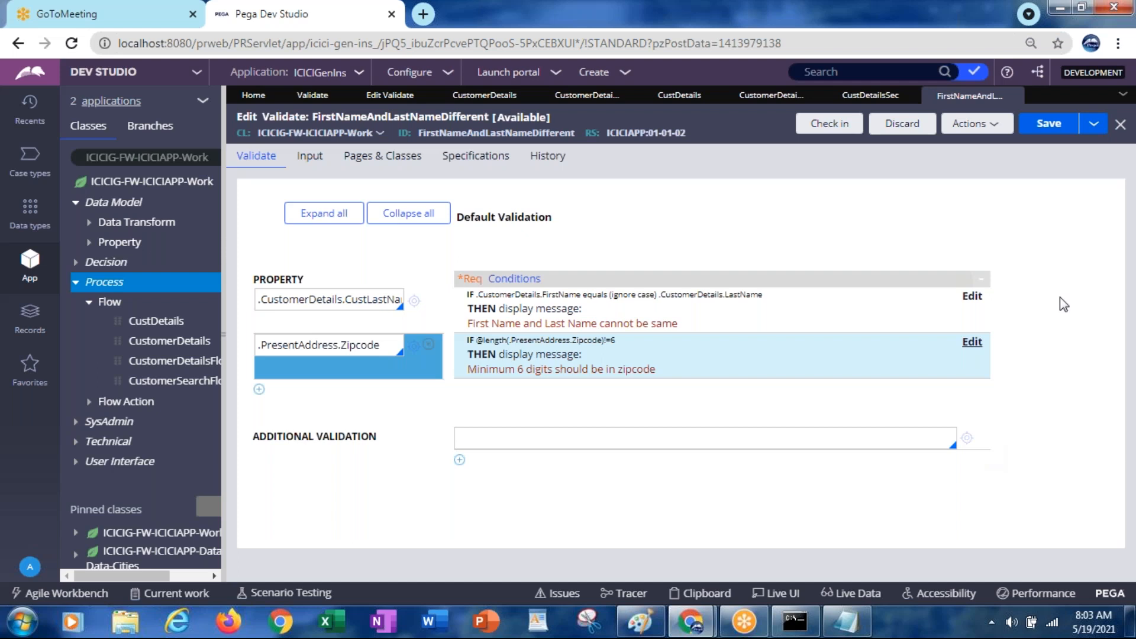
Correct the property from CustLastName to .CustomerDetails.LastName and save the rule without errors
click(1047, 124)
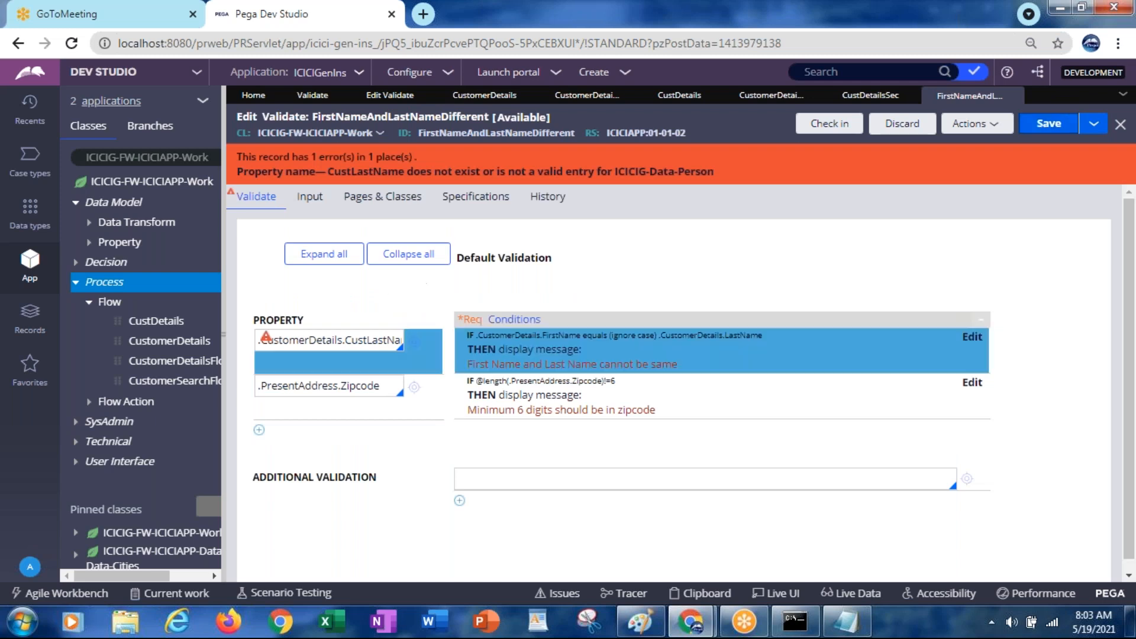
click(381, 335)
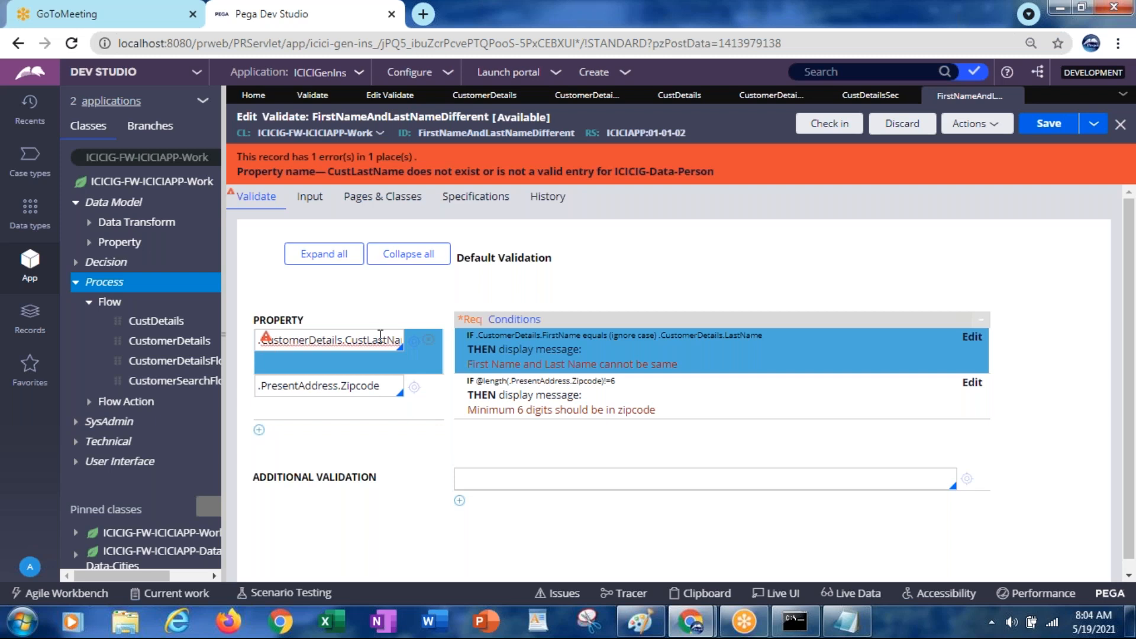
key(End)
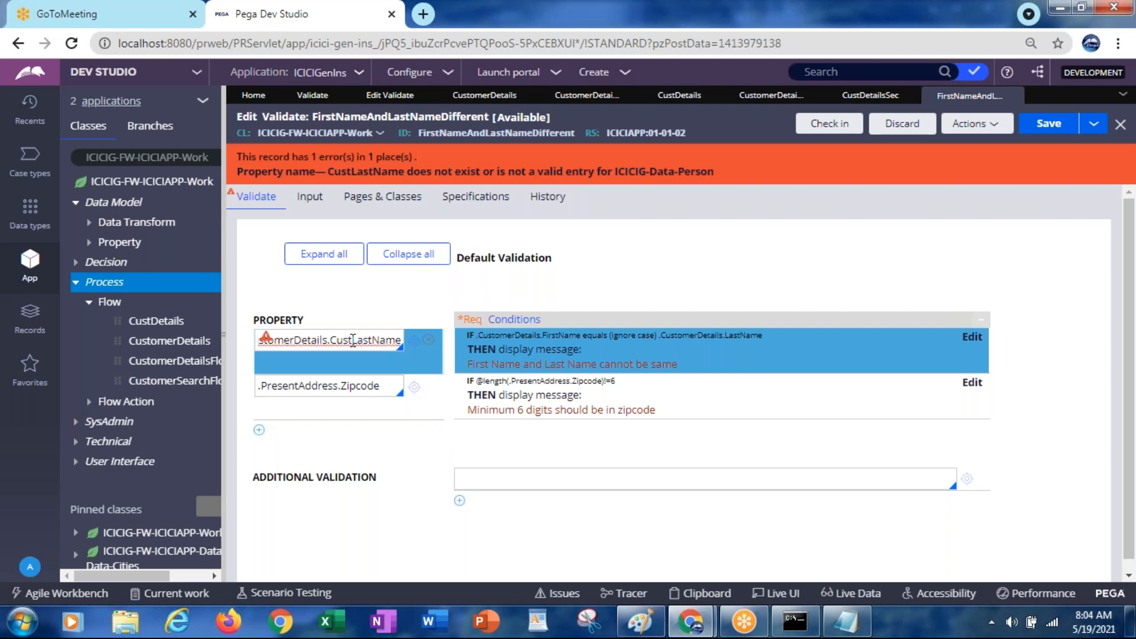
key(BackSpace)
key(BackSpace)
key(BackSpace)
key(BackSpace)
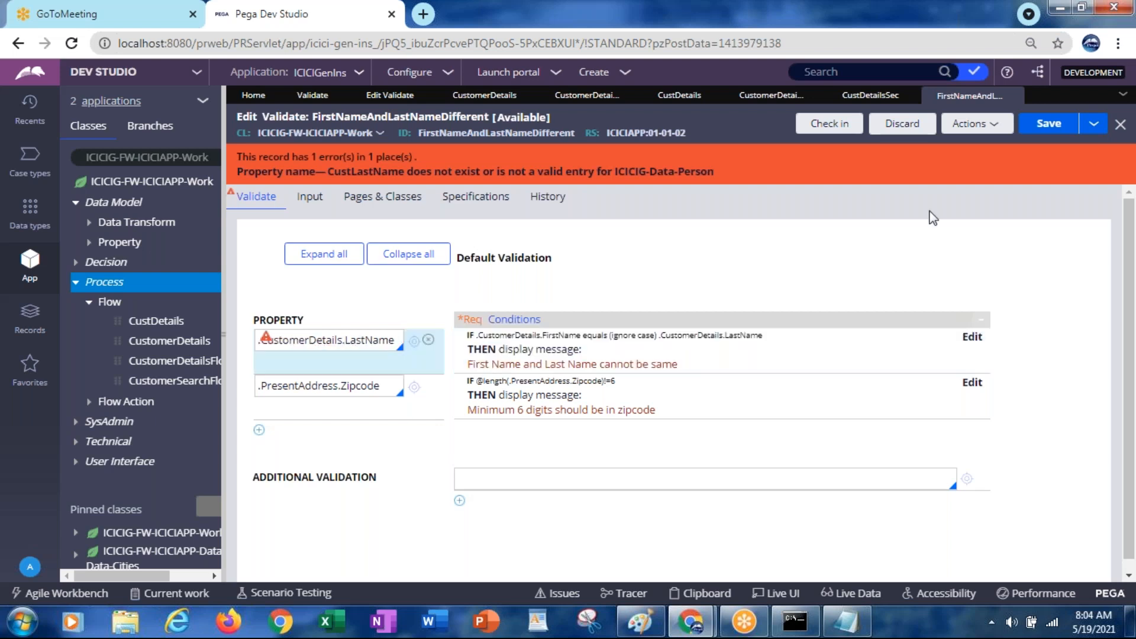
click(1034, 131)
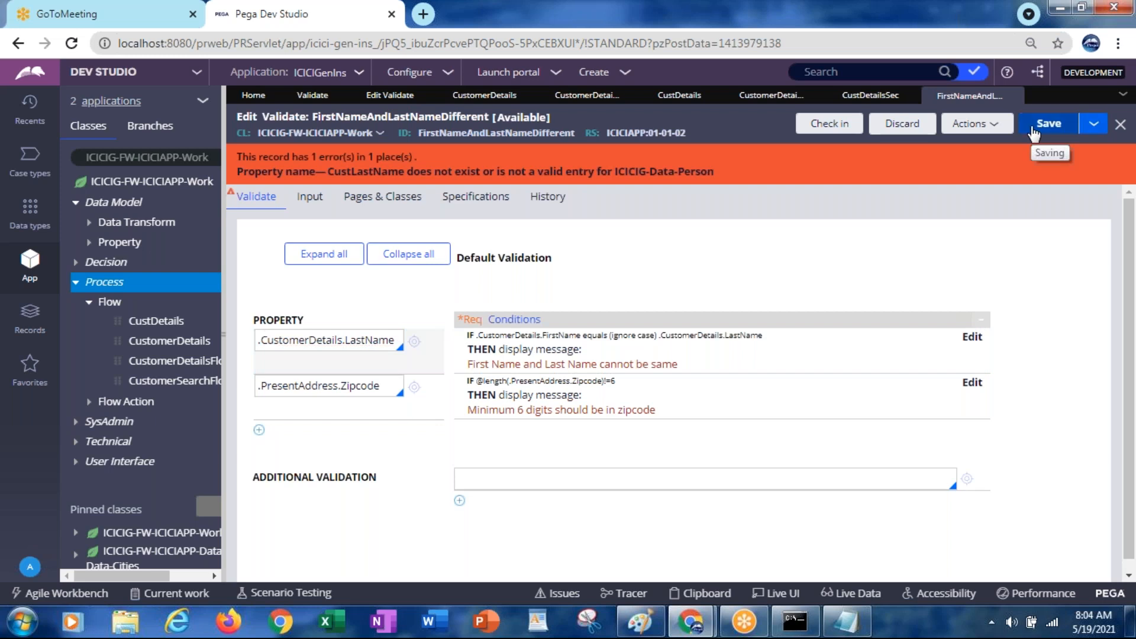
Run the CustDetails flow as a new case
click(870, 97)
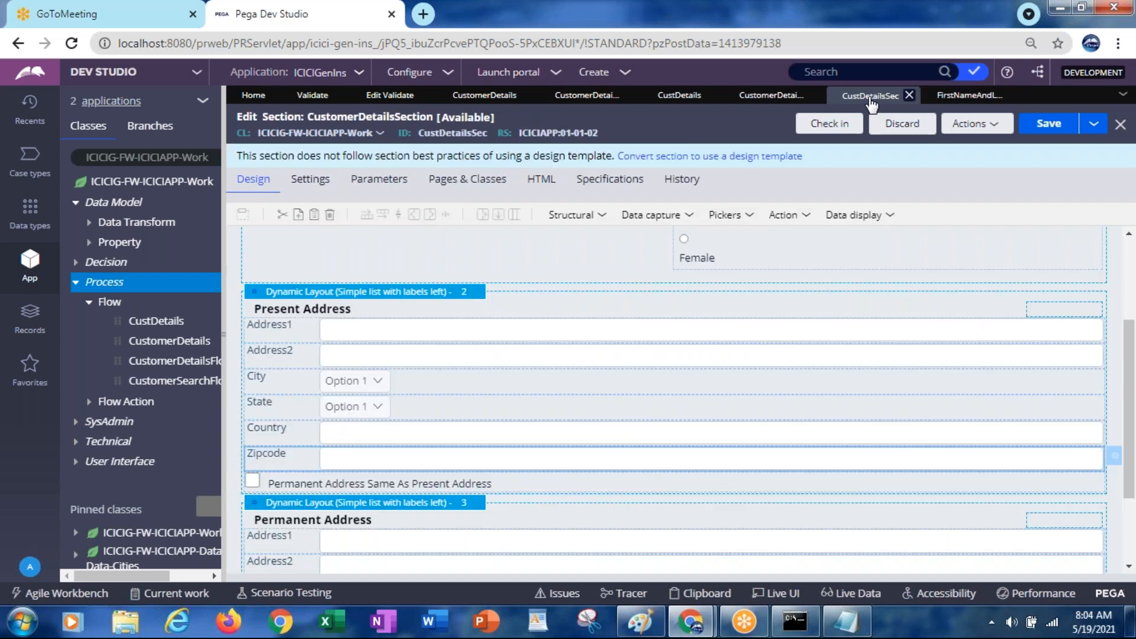
click(685, 102)
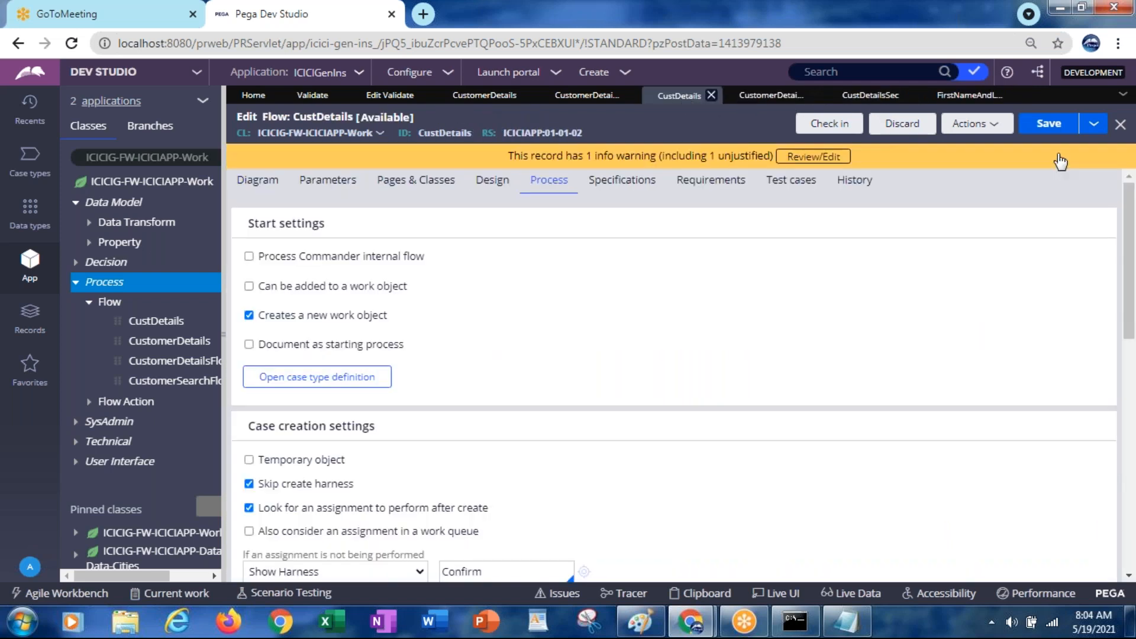
click(970, 125)
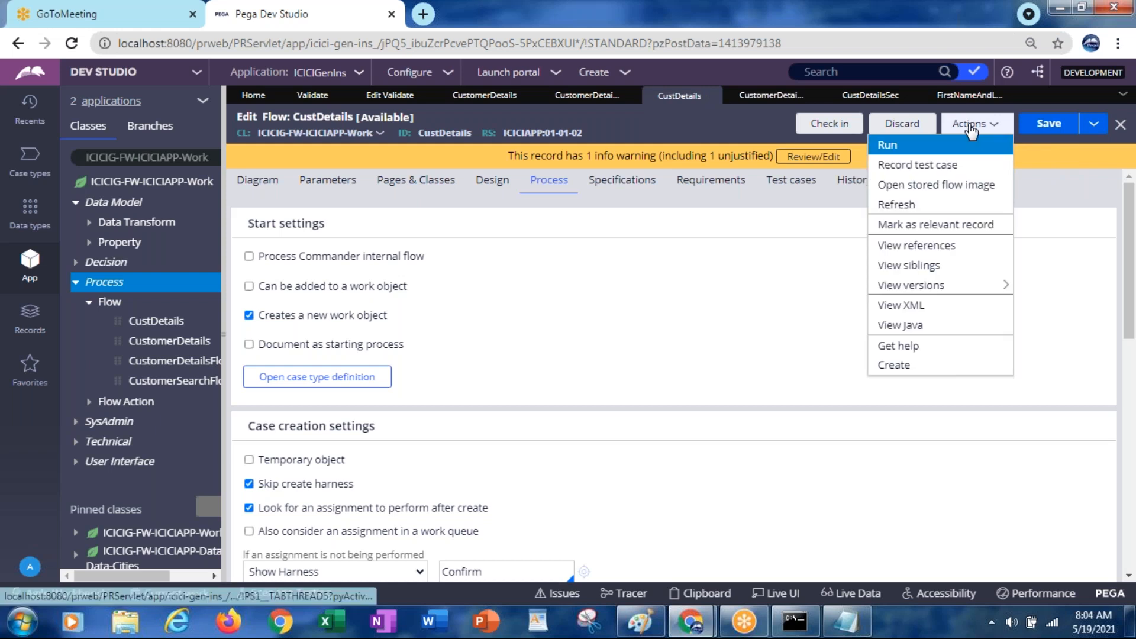
click(894, 149)
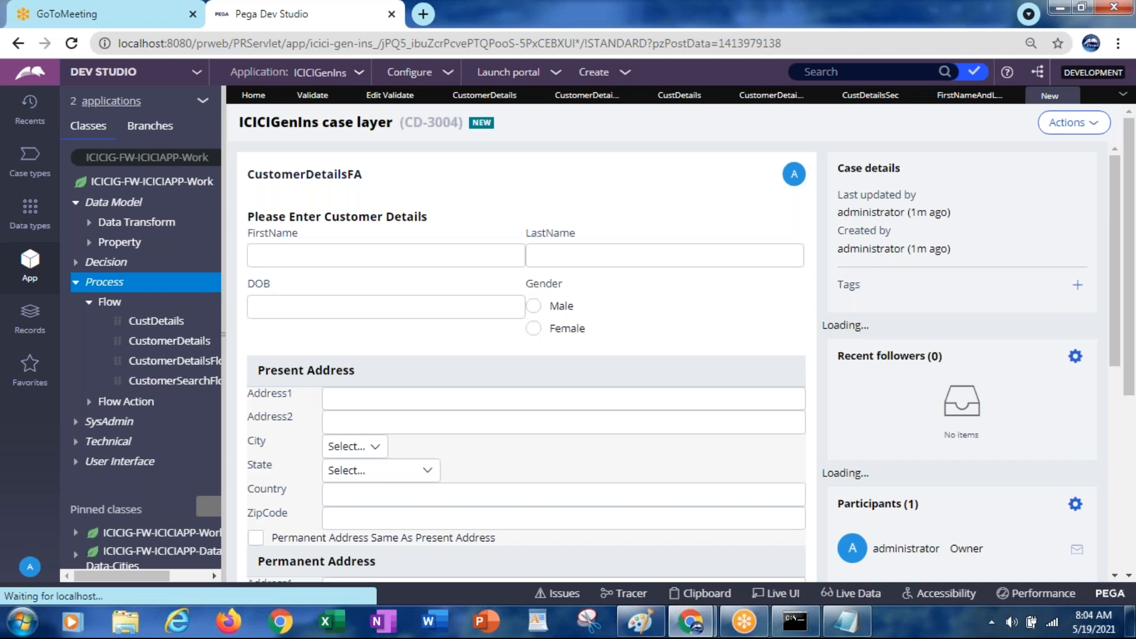
Fill in the customer's first and last name and submit the form
click(370, 261)
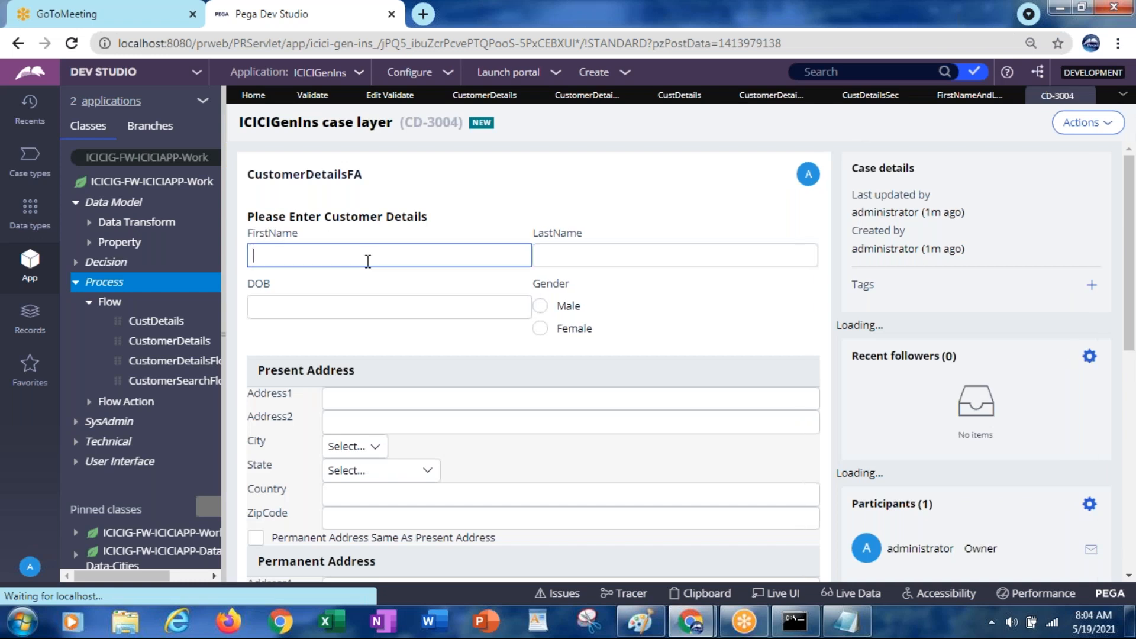
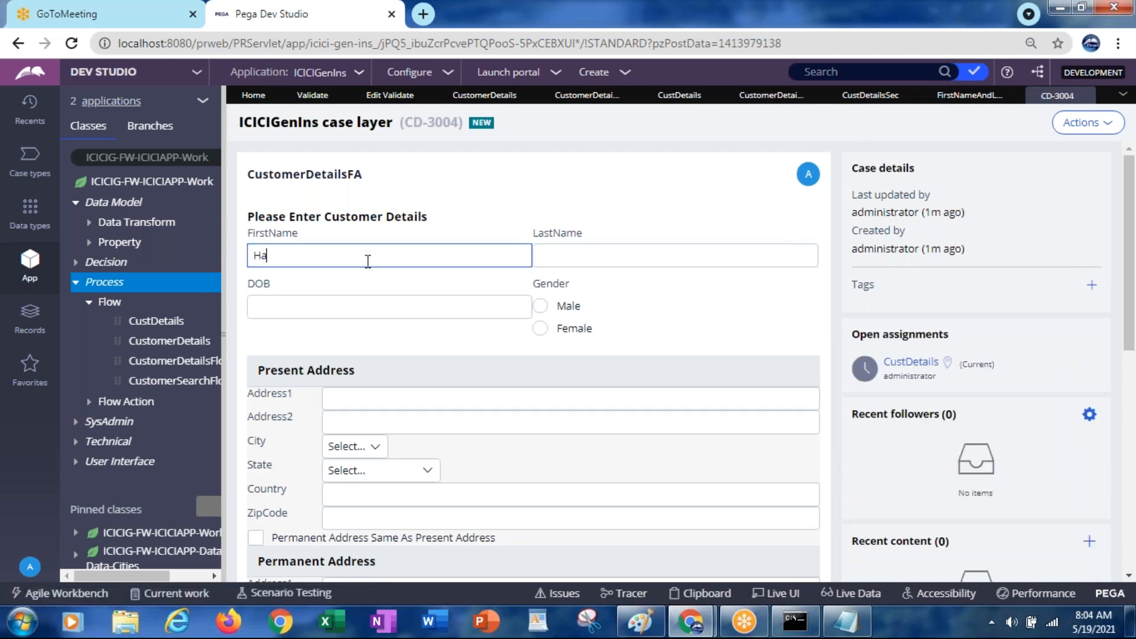
key(Tab)
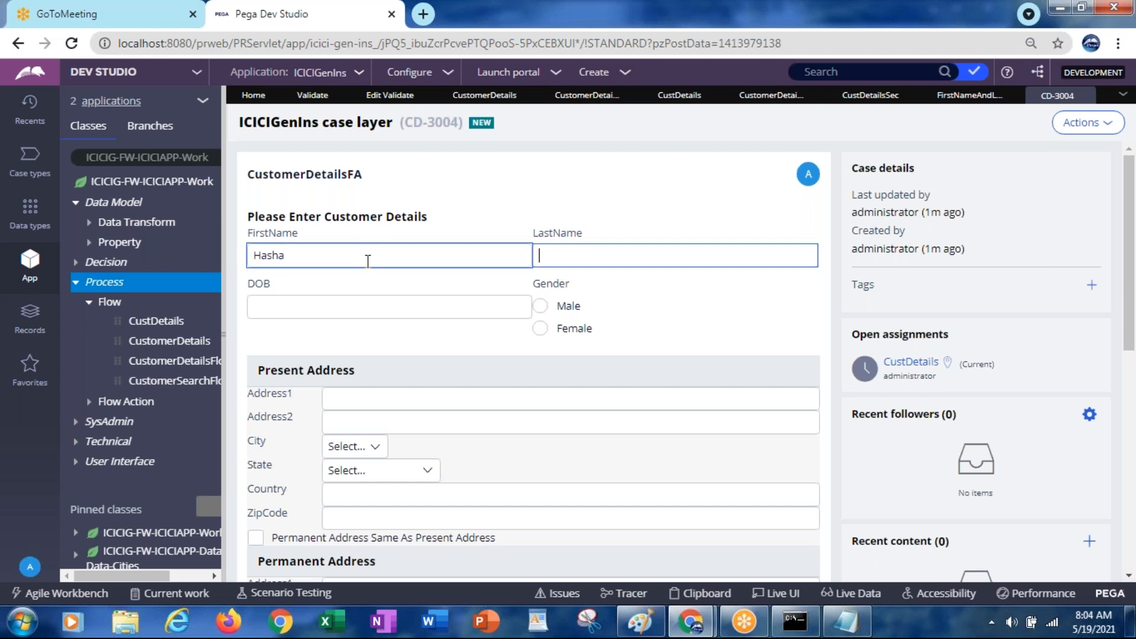
click(269, 256)
text(r)
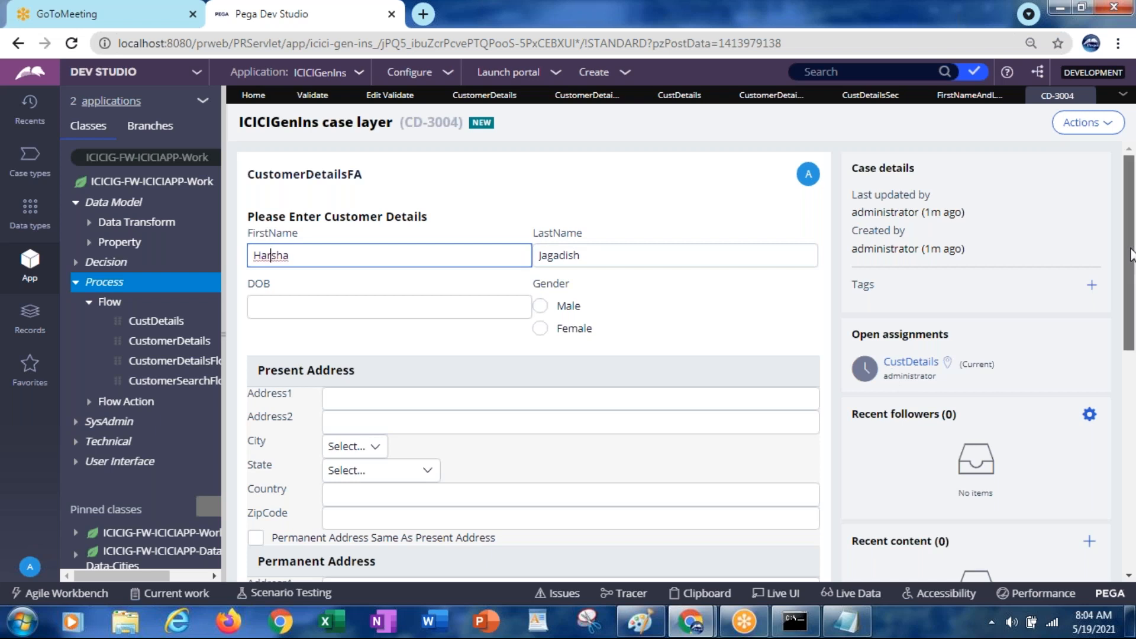
scroll(1129, 255, down, 6)
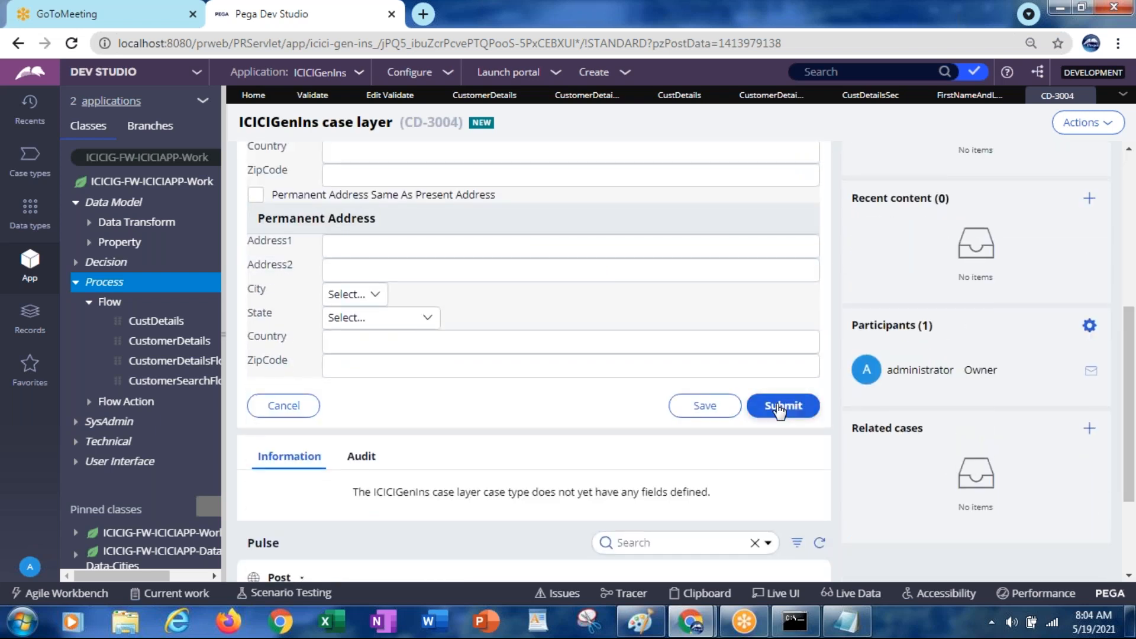
click(779, 407)
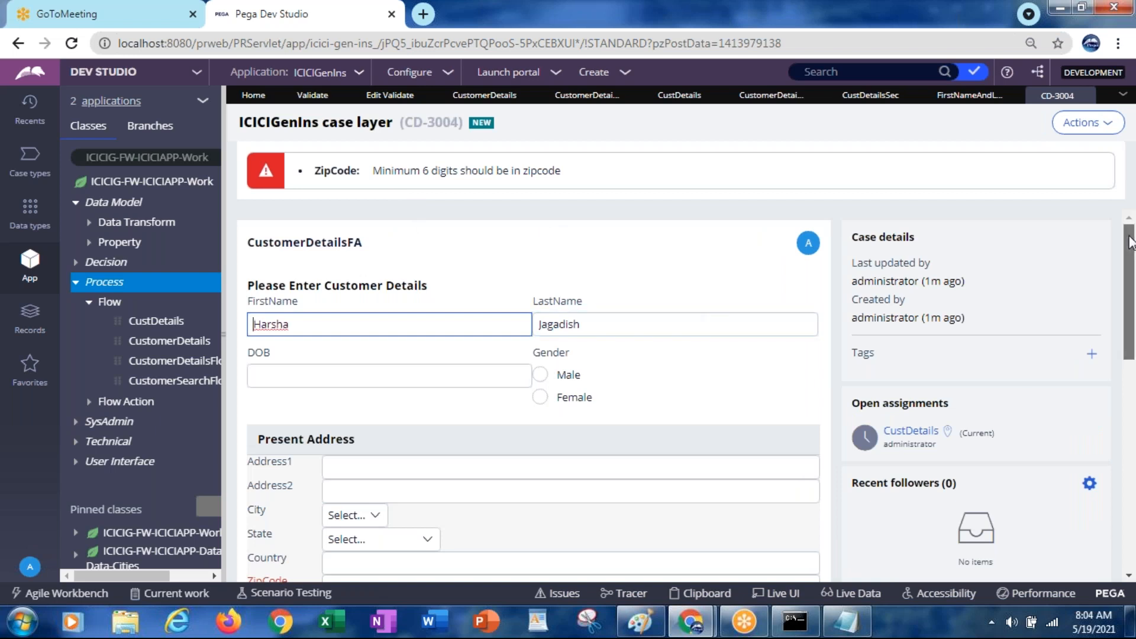
Highlight the 'Minimum 6 digits should be in zipcode' errors, then return to the validate rule
scroll(1130, 242, down, 2)
click(369, 481)
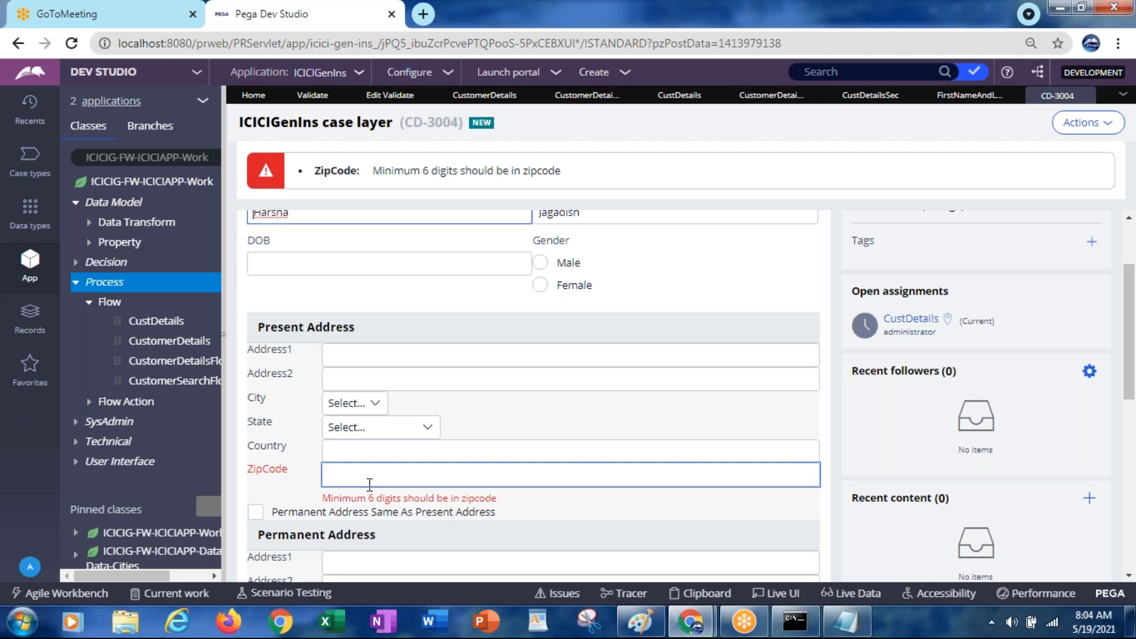
drag(323, 498, 497, 498)
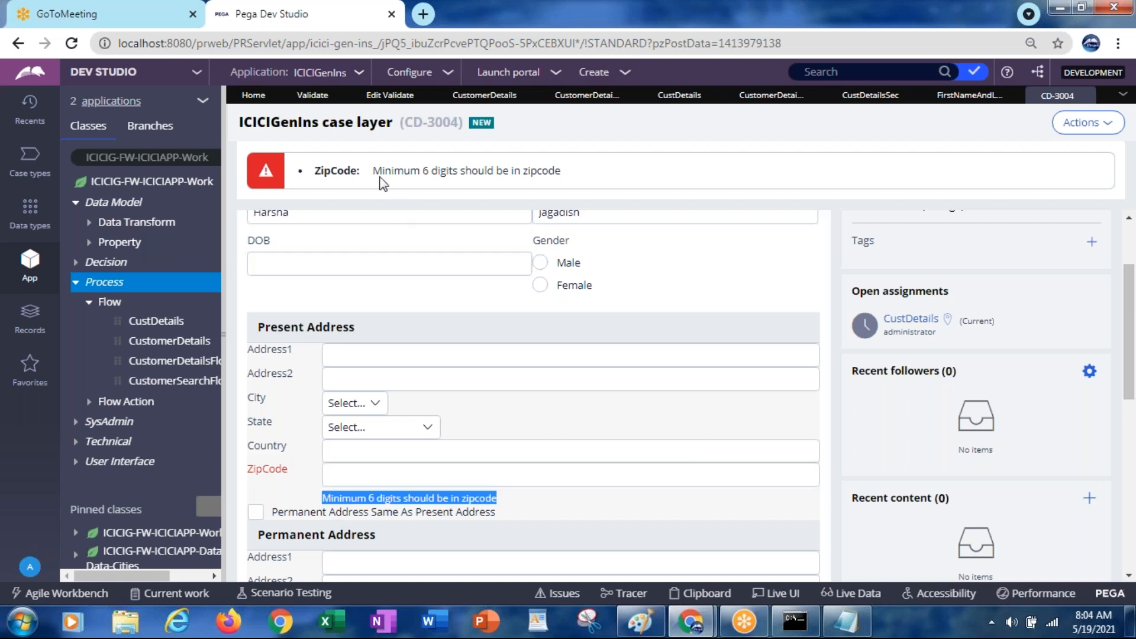
drag(374, 170, 562, 174)
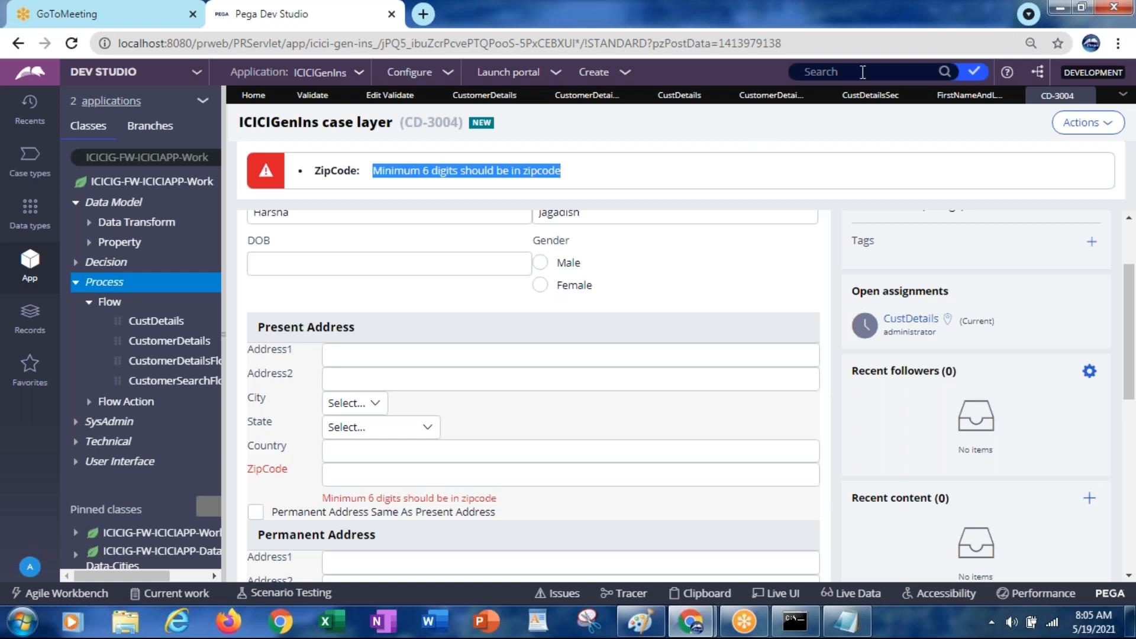
click(968, 99)
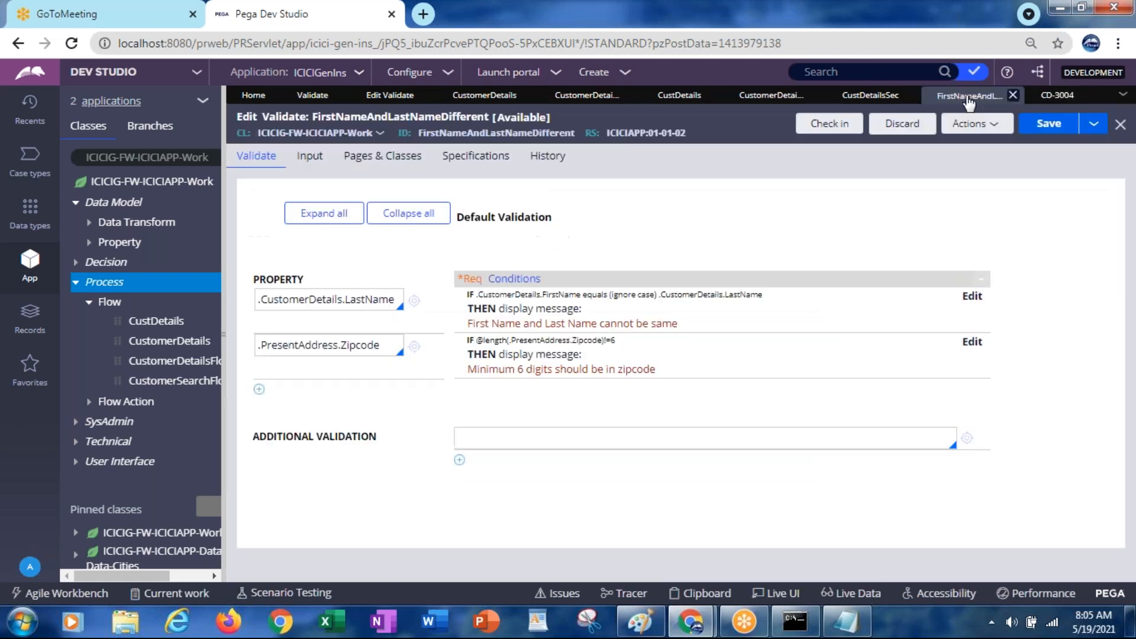
After reviewing both conditions, make the last name match the first name and resubmit CD-3004
click(316, 303)
click(305, 347)
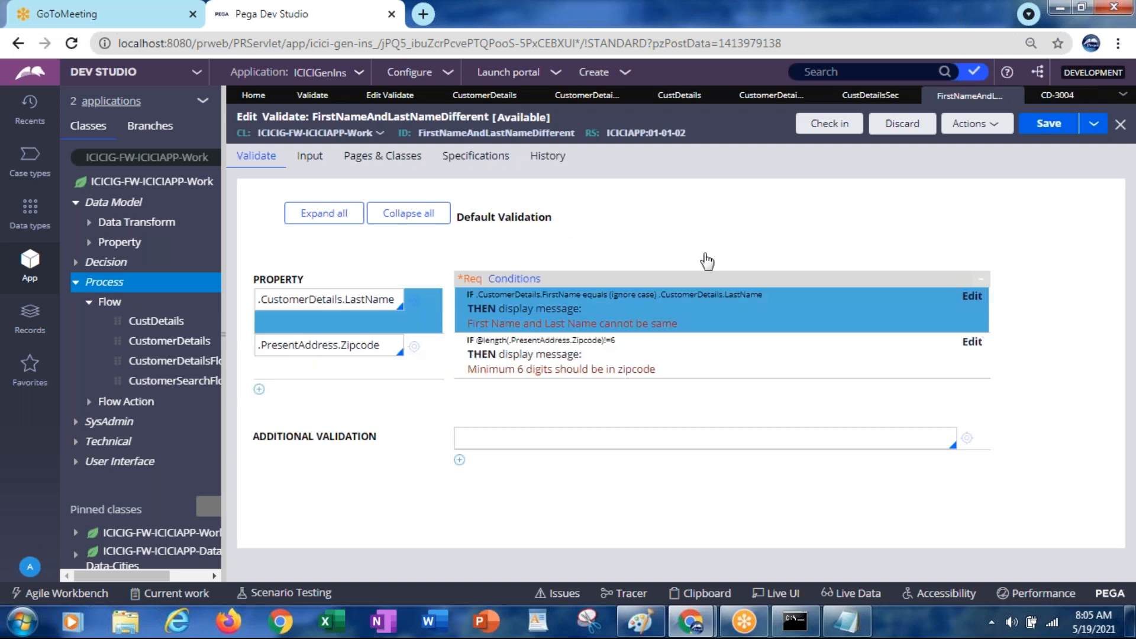
click(1053, 96)
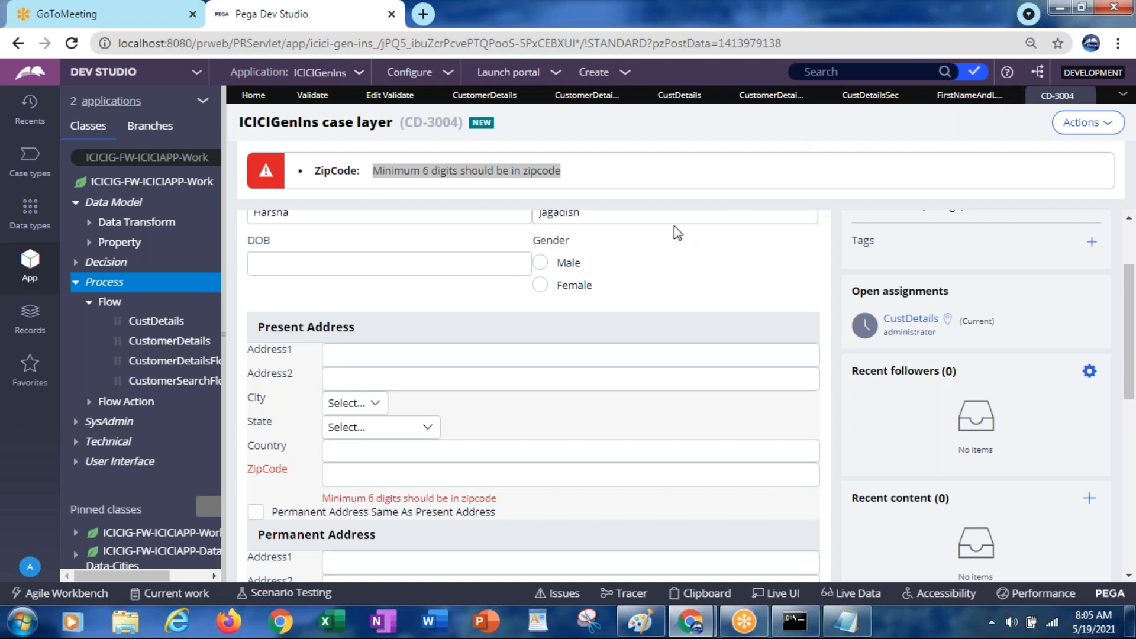
scroll(1127, 339, up, 1)
scroll(1127, 339, up, 1)
click(591, 286)
double_click(576, 287)
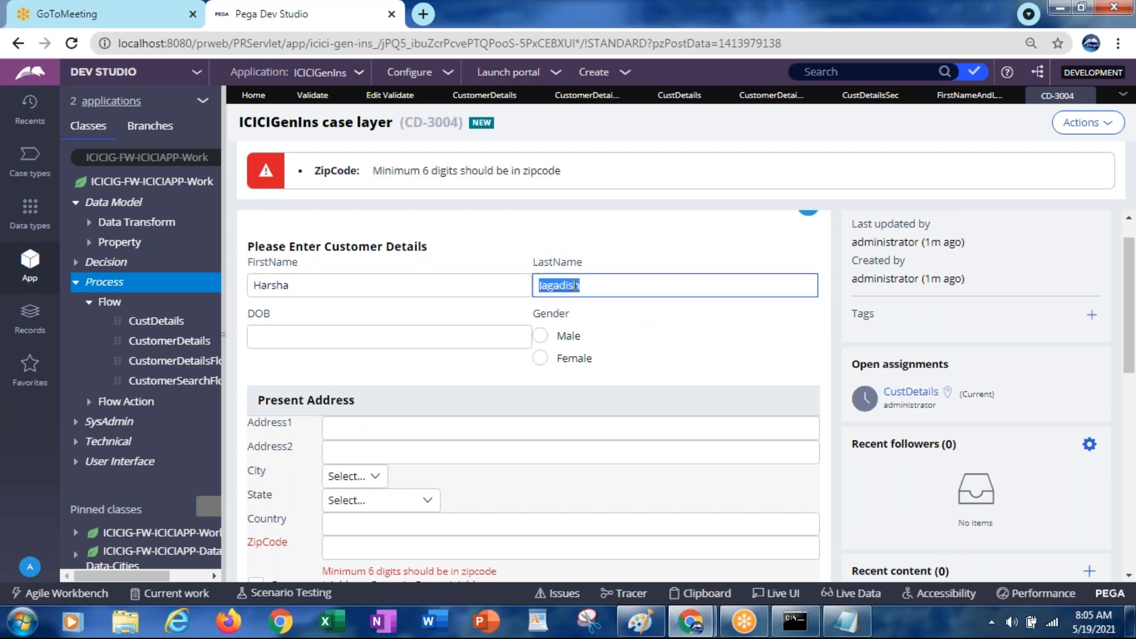
text(Harsha)
drag(1128, 303, 1127, 441)
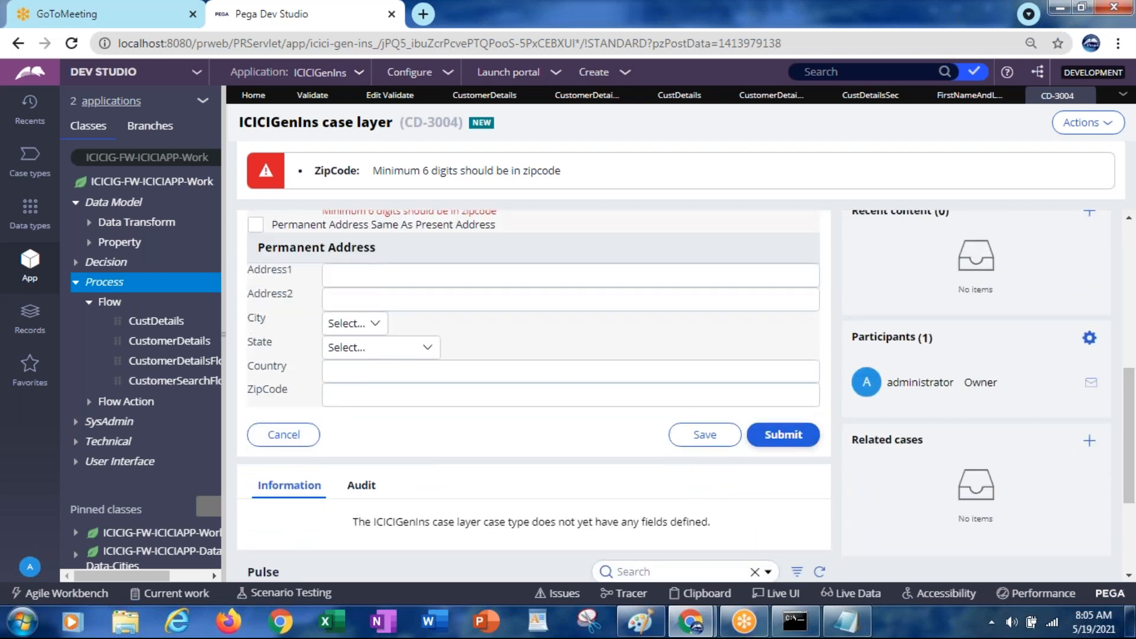
click(769, 440)
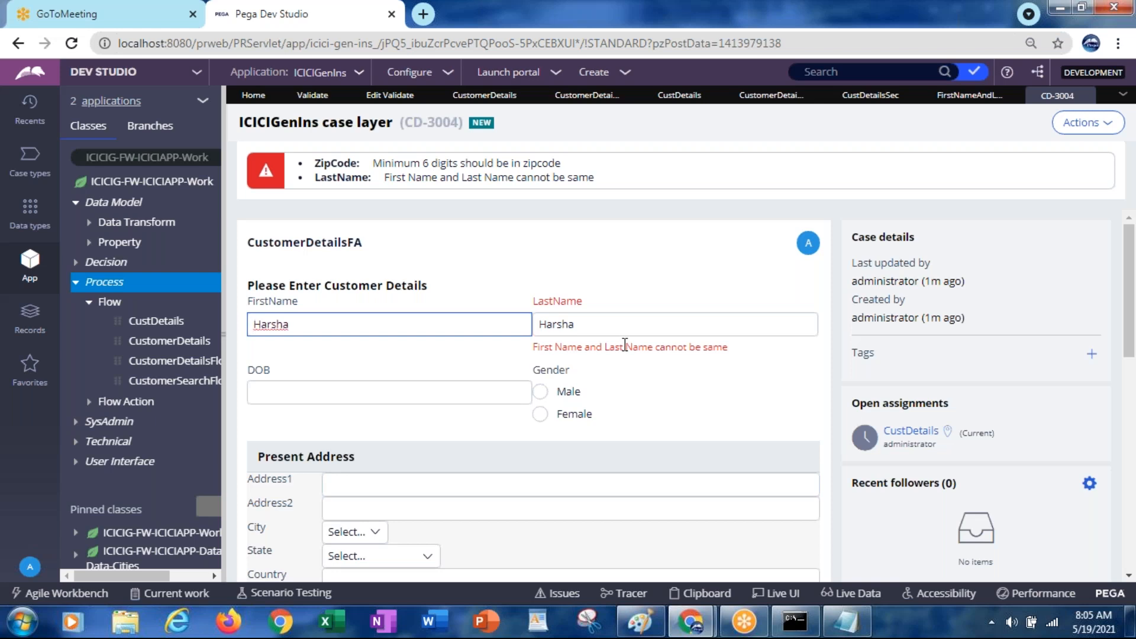
Enter ZipCode 123456 on case CD-3004 and submit the form twice
click(963, 100)
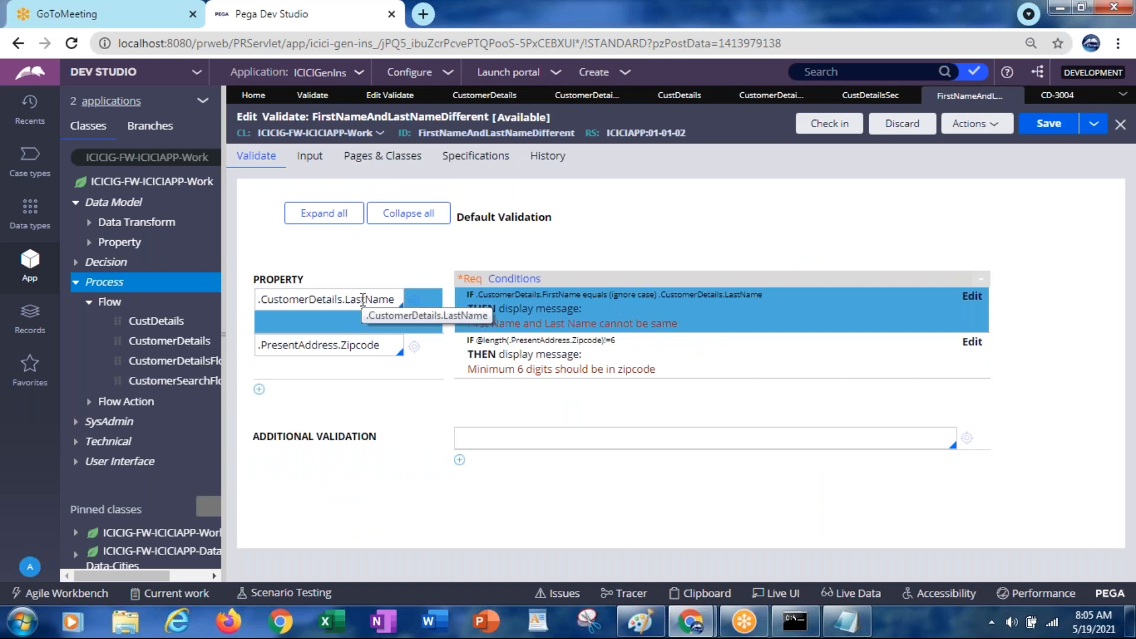
click(1046, 101)
click(575, 330)
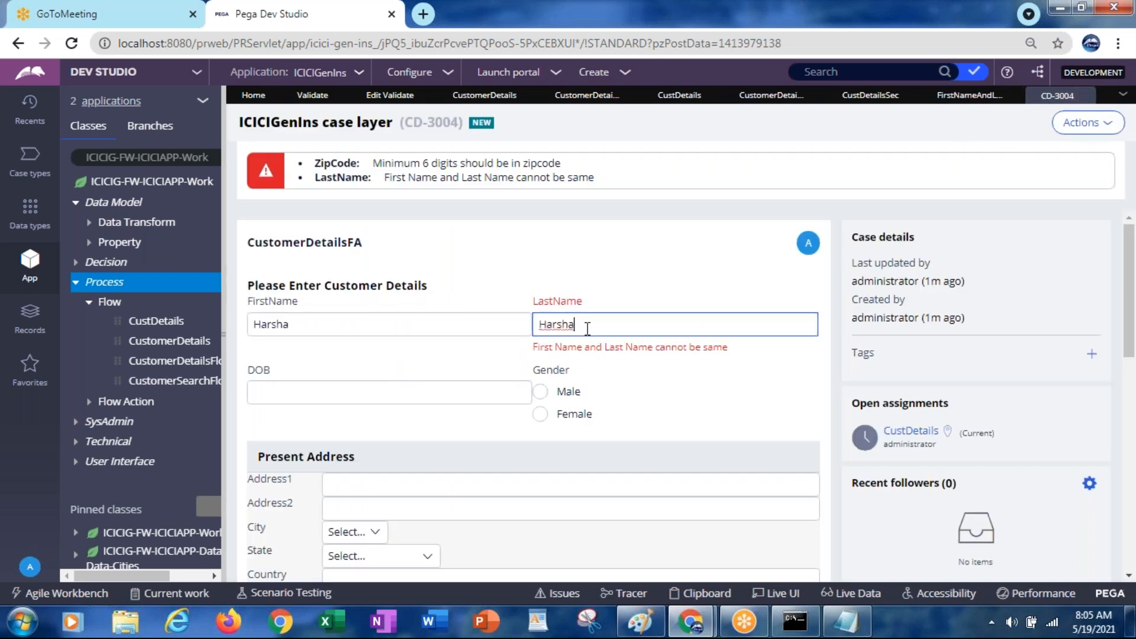
drag(1131, 335, 1130, 390)
click(426, 453)
text(123456)
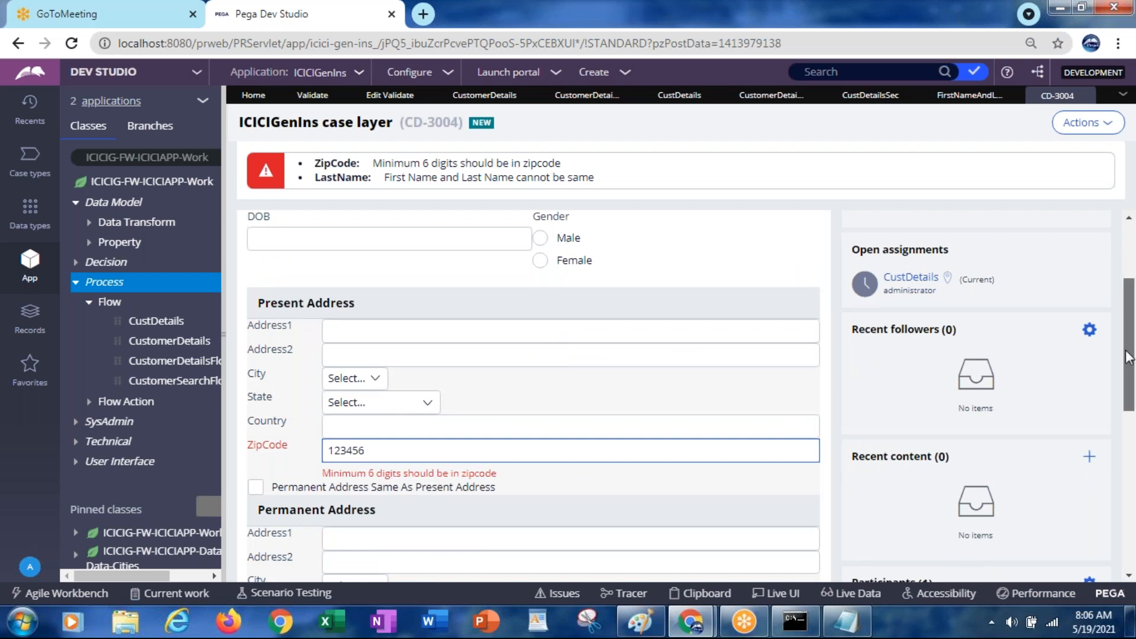
drag(1128, 357, 1127, 256)
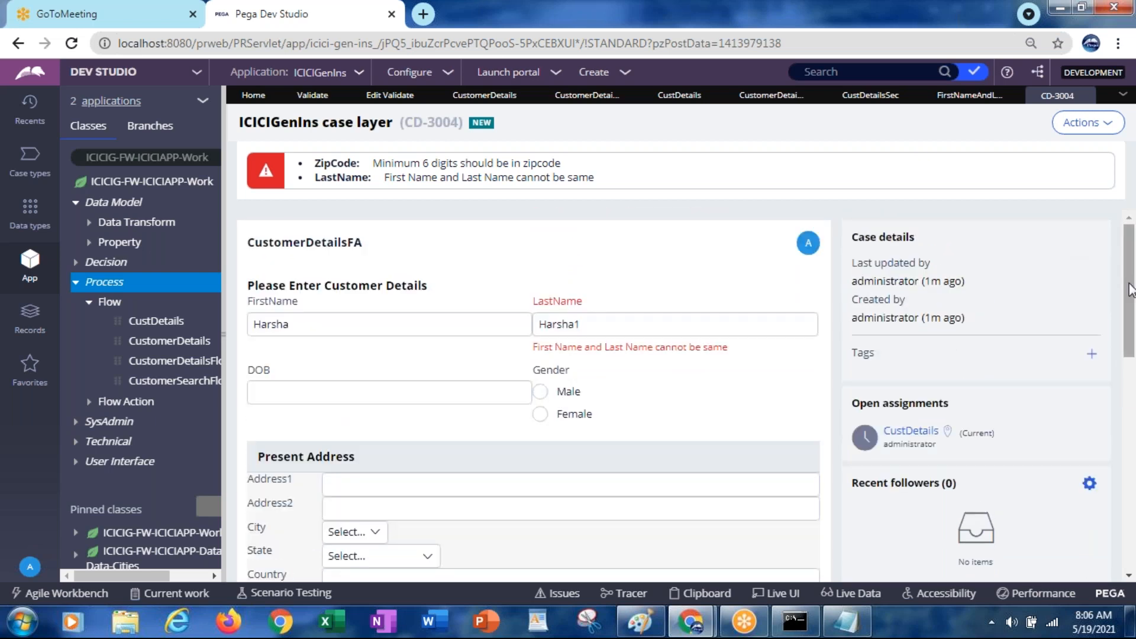
drag(1128, 290, 1128, 433)
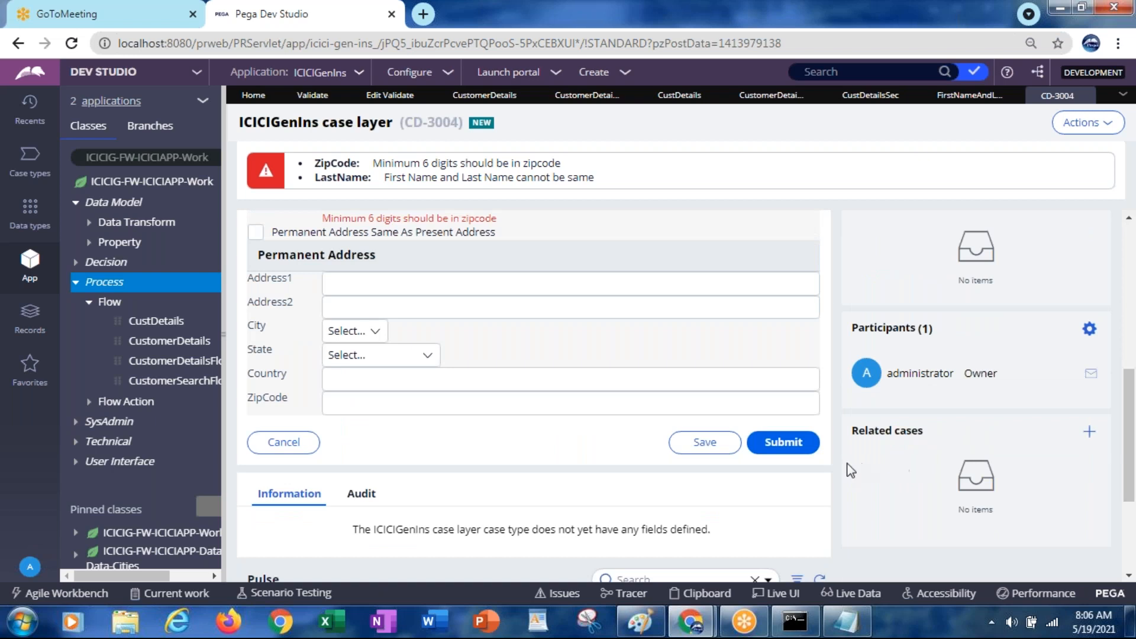
click(796, 448)
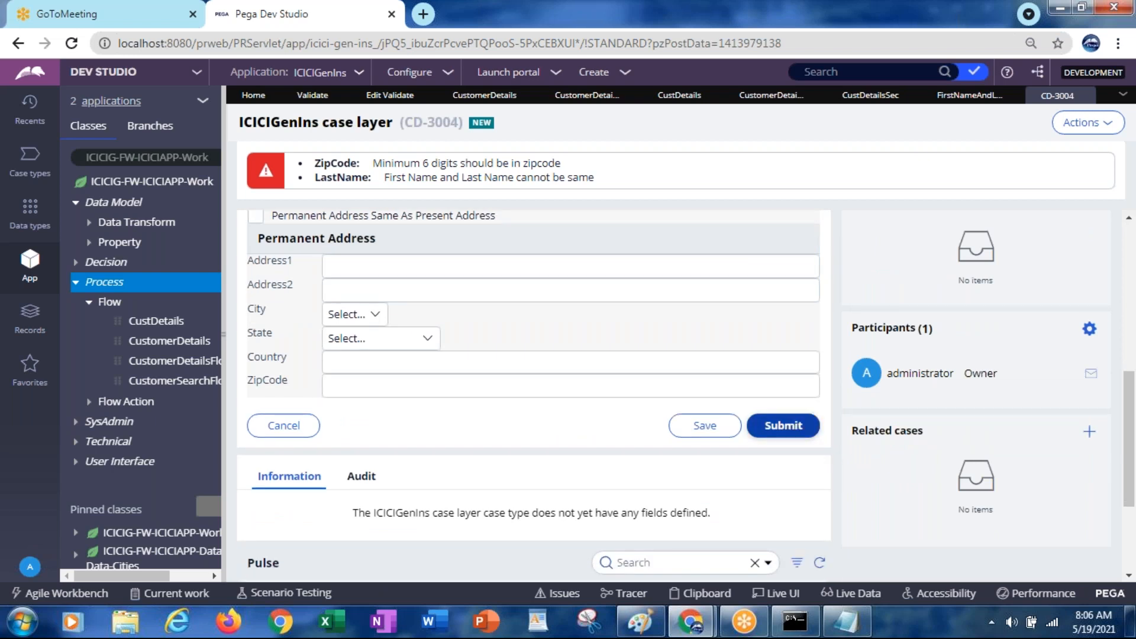
click(783, 426)
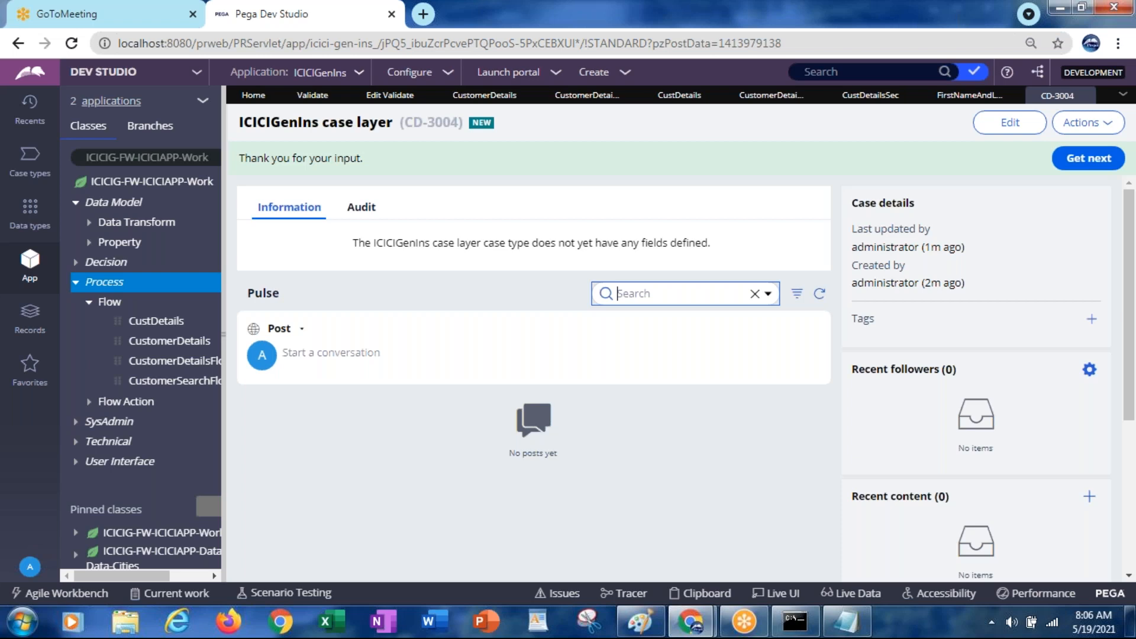
Open the Gender property from Data Model > Property and show its Advanced settings
click(90, 249)
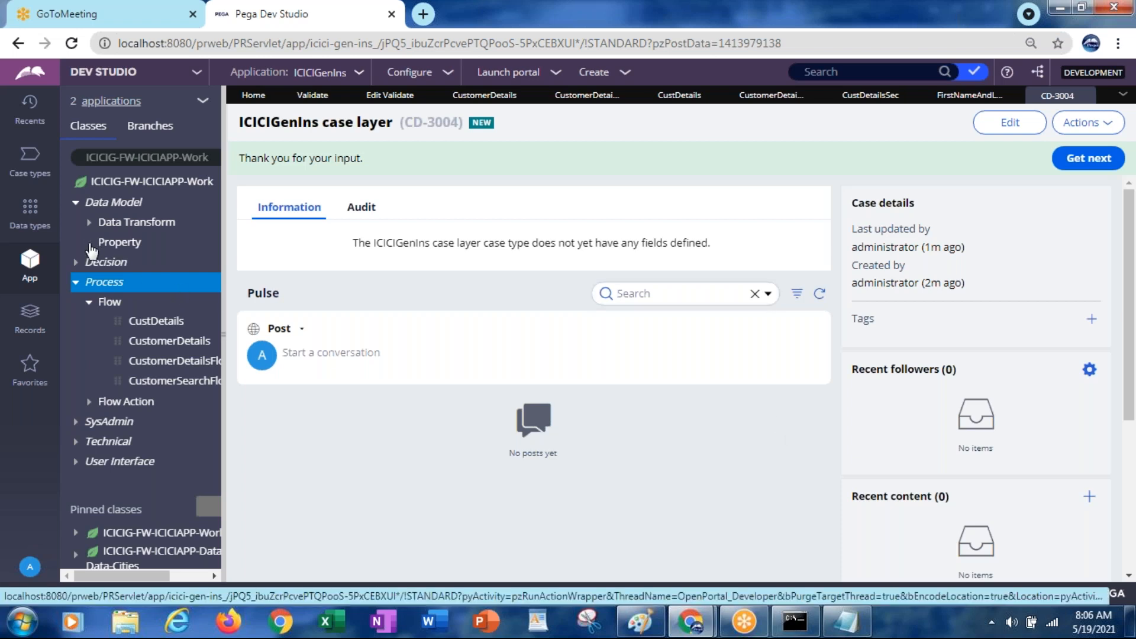
click(90, 243)
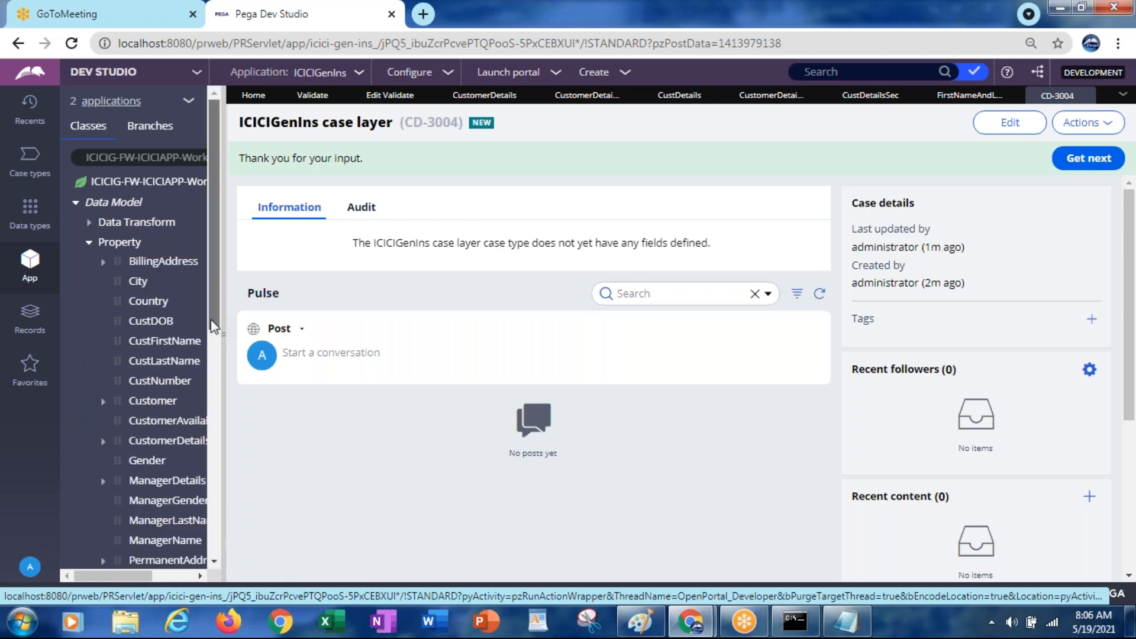
scroll(213, 326, down, 1)
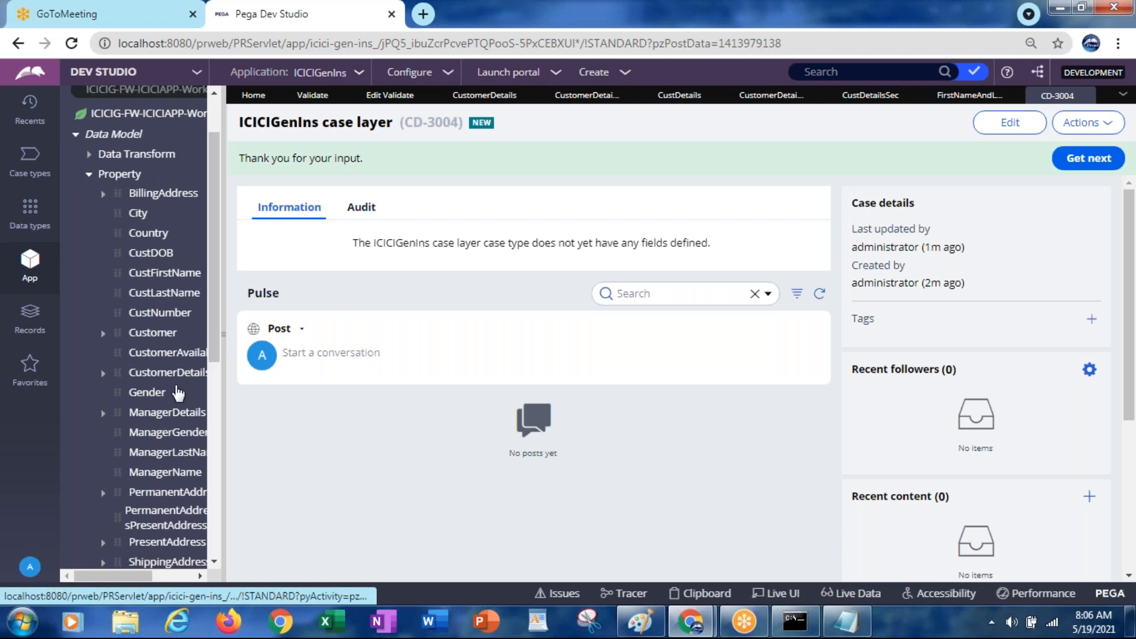
click(150, 393)
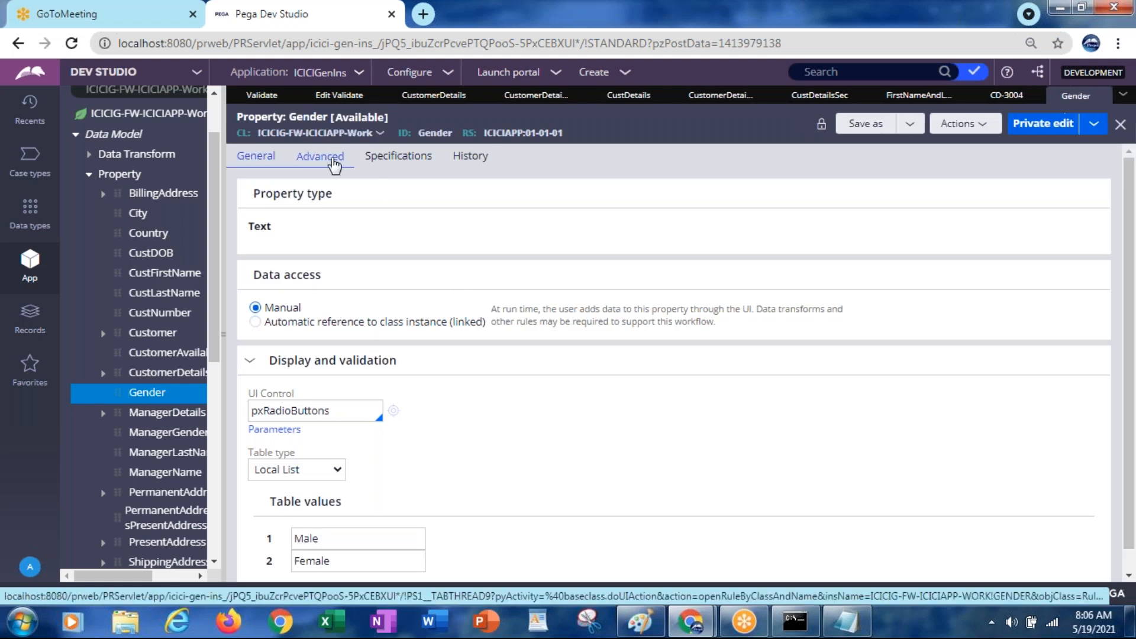
click(333, 161)
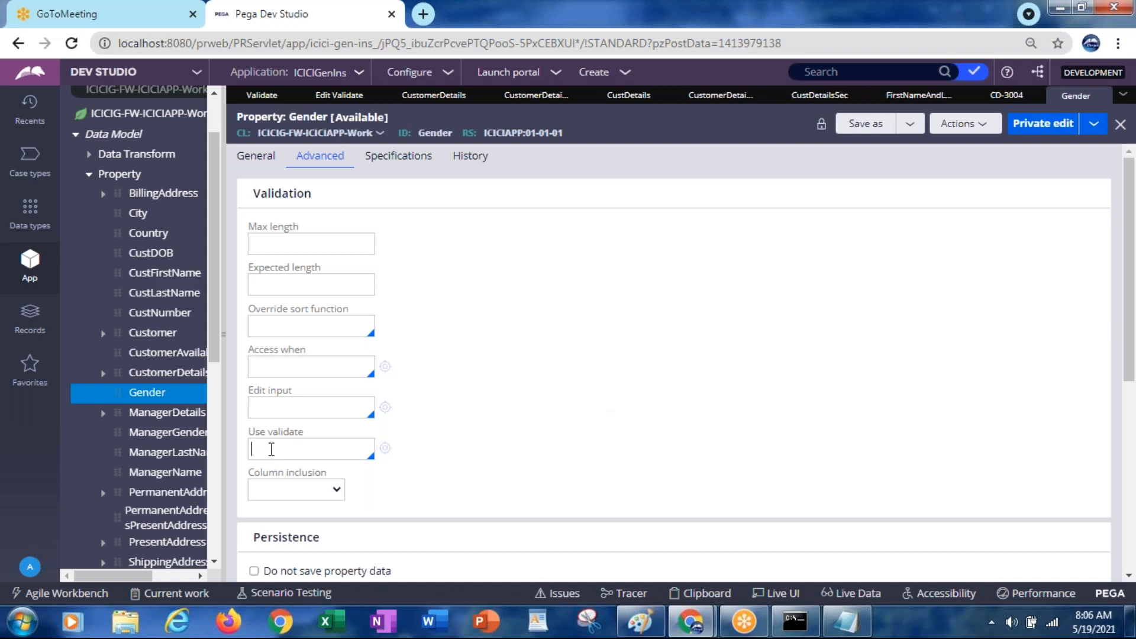
Set Use validate to IsInteger and open that rule to inspect it
click(271, 450)
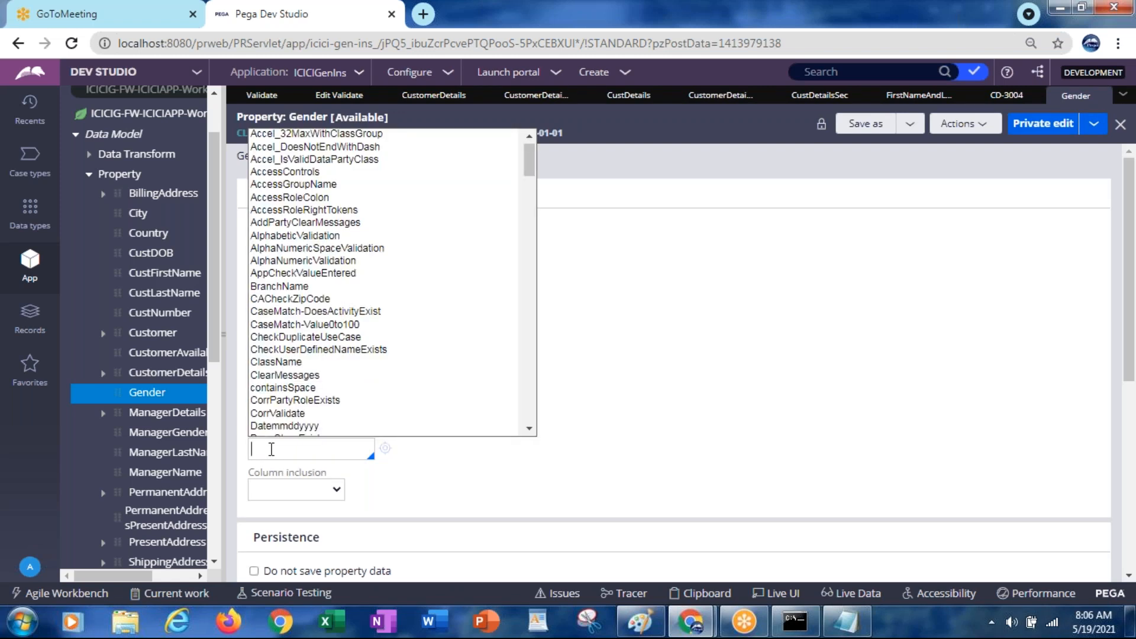
key(Down)
key(Down)
key(Down)
key(Down)
key(Down)
key(Down)
key(Down)
key(Down)
key(Down)
key(Down)
key(Down)
key(Down)
key(Down)
key(Down)
key(Down)
key(Down)
key(Down)
key(Down)
key(Down)
key(Down)
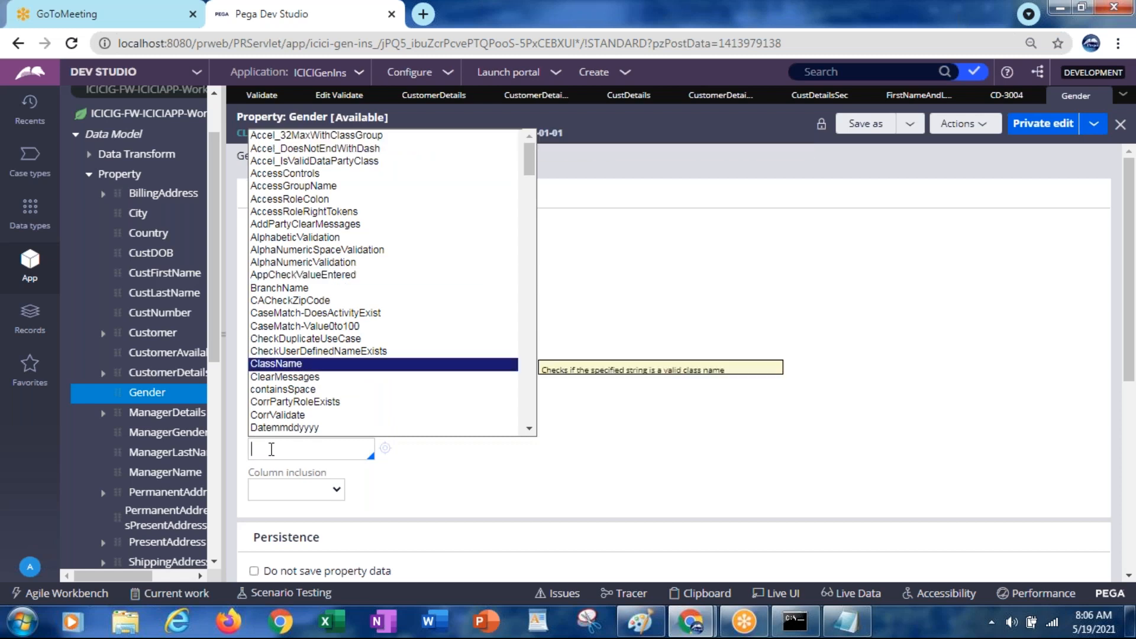
key(Down)
key(Down)
key(Down)
key(Down)
key(Down)
key(Down)
key(Down)
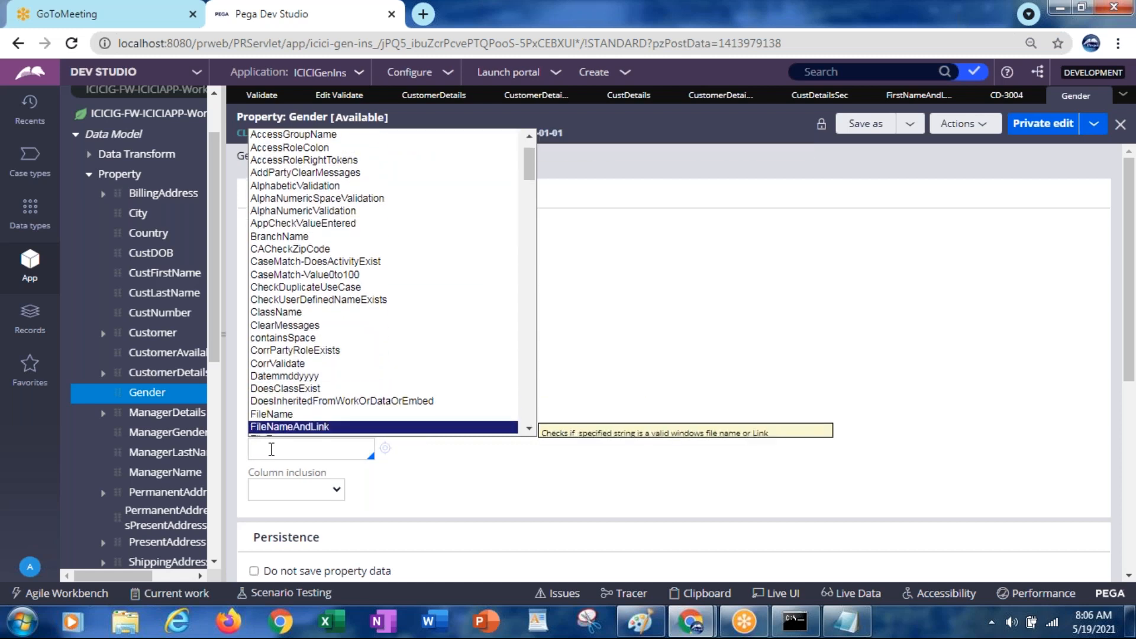
key(Down)
key(Down)
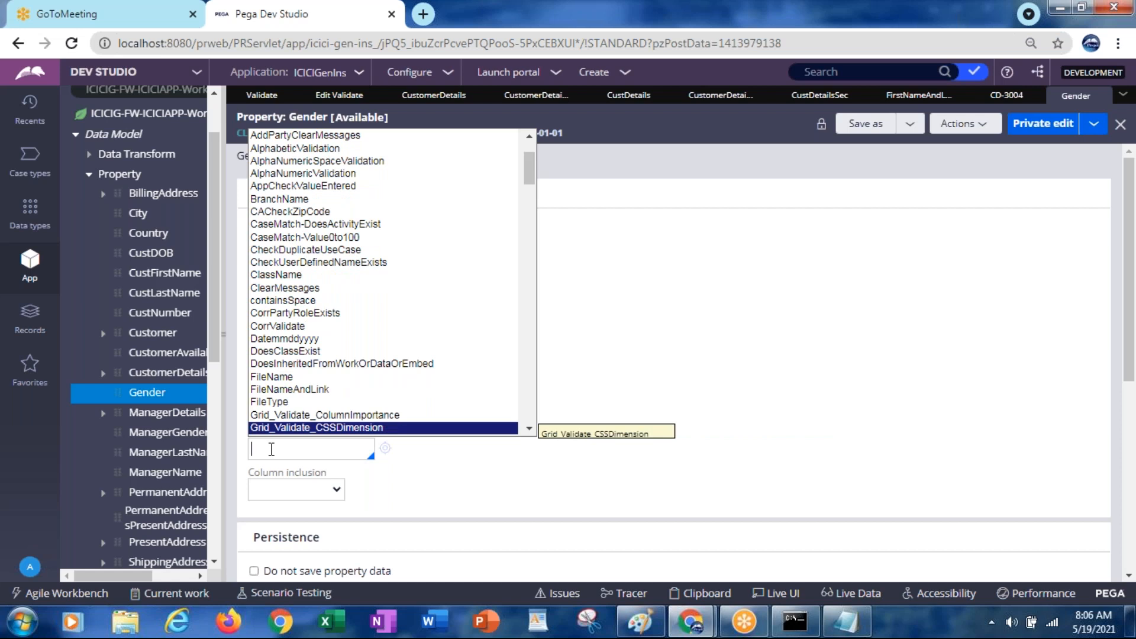
key(Down)
key(Down)
key(Down)
key(Down)
key(Down)
key(Down)
key(Down)
key(Down)
key(Down)
key(Down)
key(Down)
key(Down)
key(Down)
key(Down)
key(Down)
key(Down)
key(Down)
key(Down)
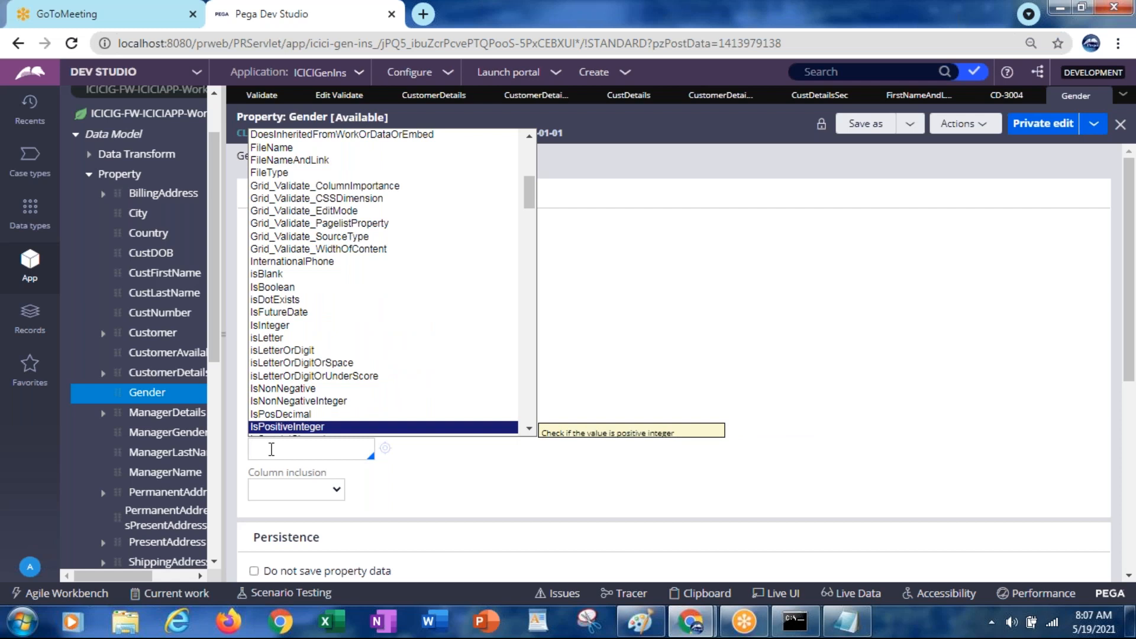
text(emai)
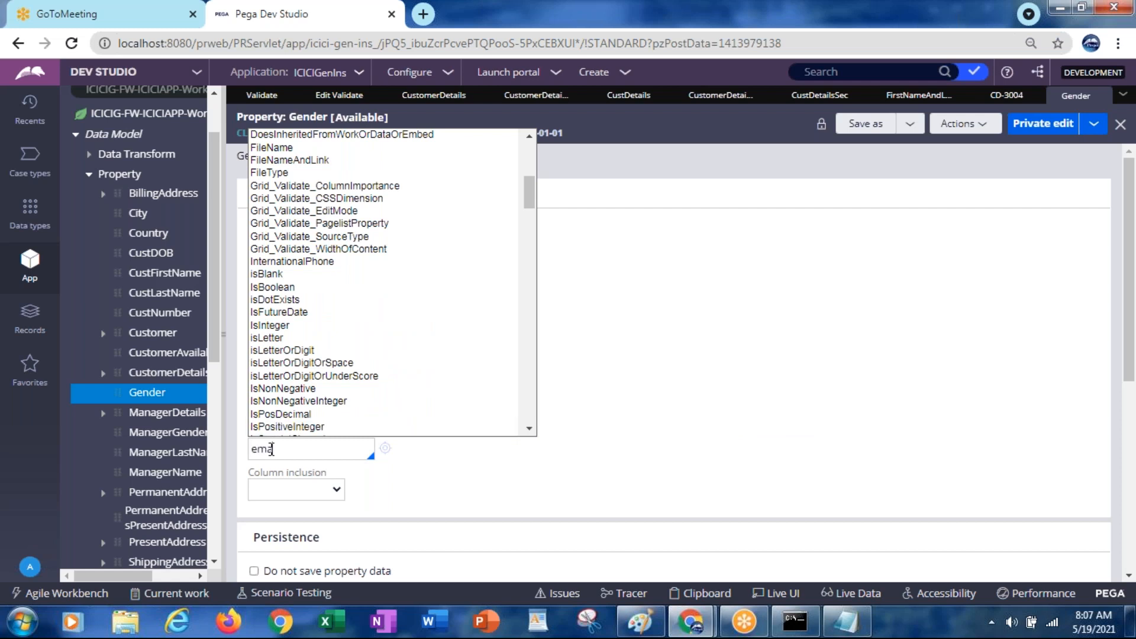
key(Down)
key(Down)
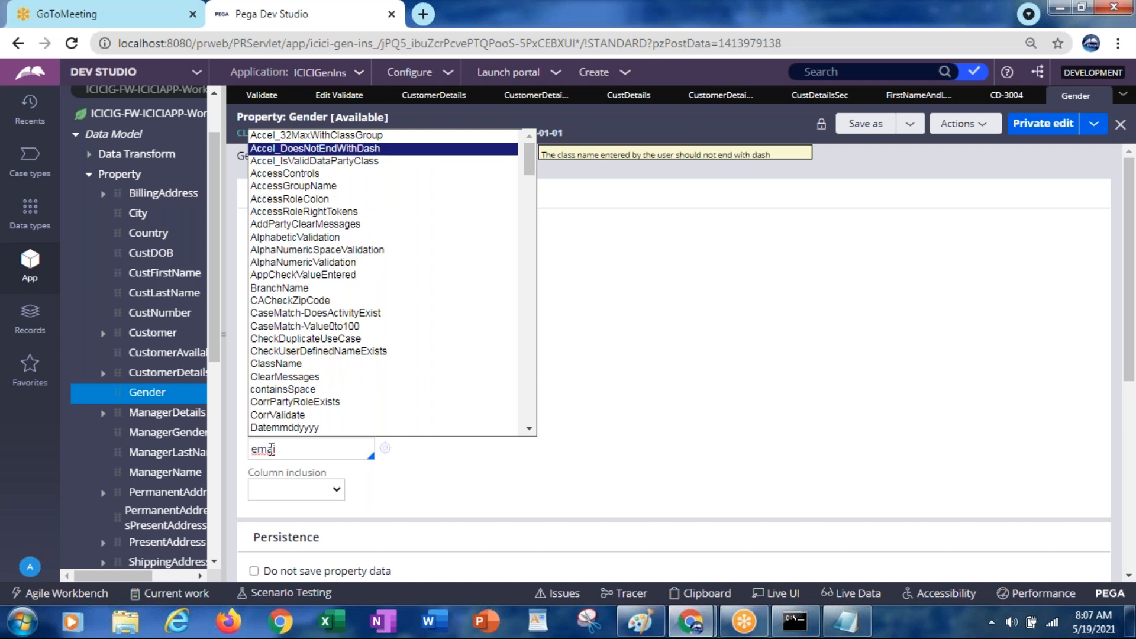
key(BackSpace)
key(BackSpace)
key(BackSpace)
key(BackSpace)
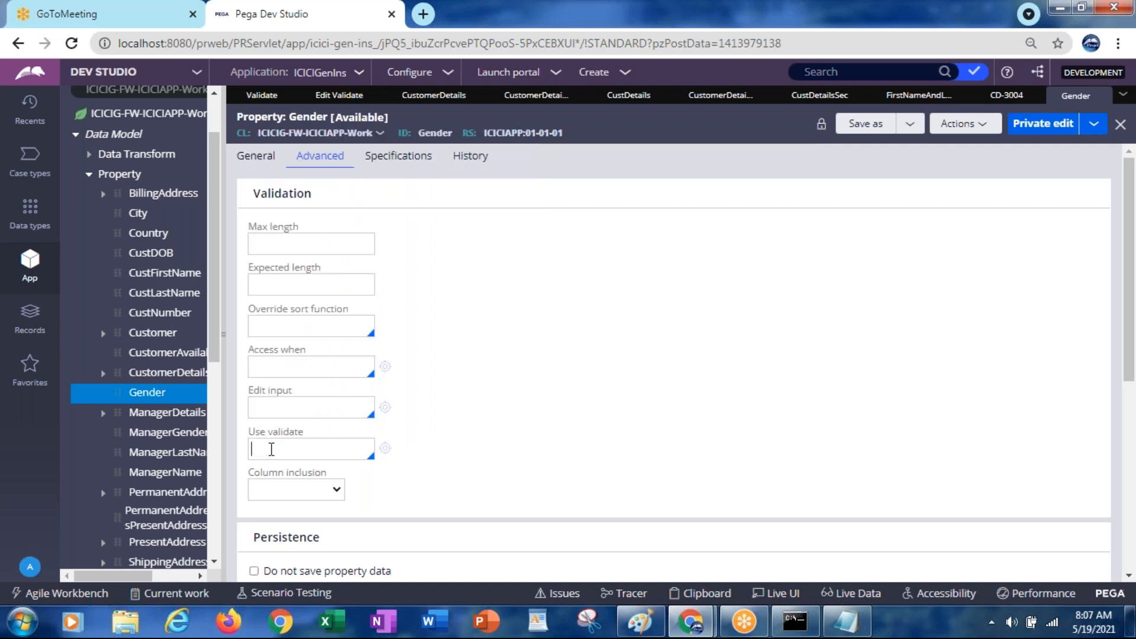
click(270, 450)
key(Down)
key(Down)
key(Down)
key(Down)
key(Down)
key(Down)
key(Down)
key(Down)
key(Down)
key(Down)
key(Down)
key(Down)
key(Down)
key(Down)
key(Down)
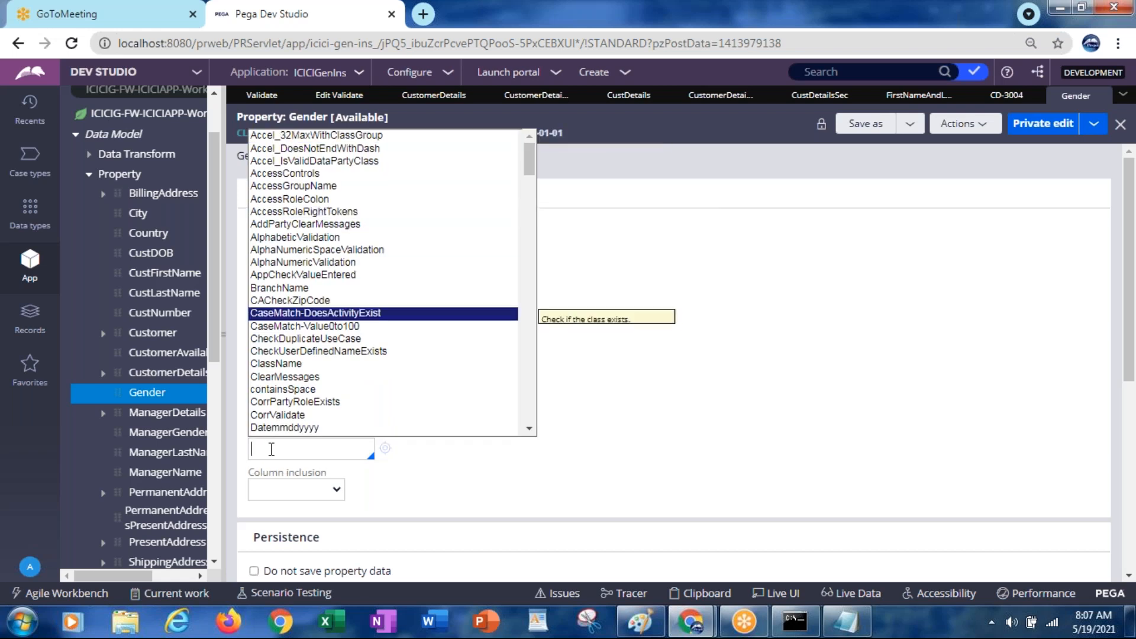
key(Down)
key(Down)
key(Down)
key(Down)
key(Down)
key(Down)
key(Down)
key(Down)
key(Down)
key(Down)
key(Down)
key(Down)
key(Down)
key(Down)
key(Down)
key(Down)
key(Down)
key(Down)
key(Down)
key(Down)
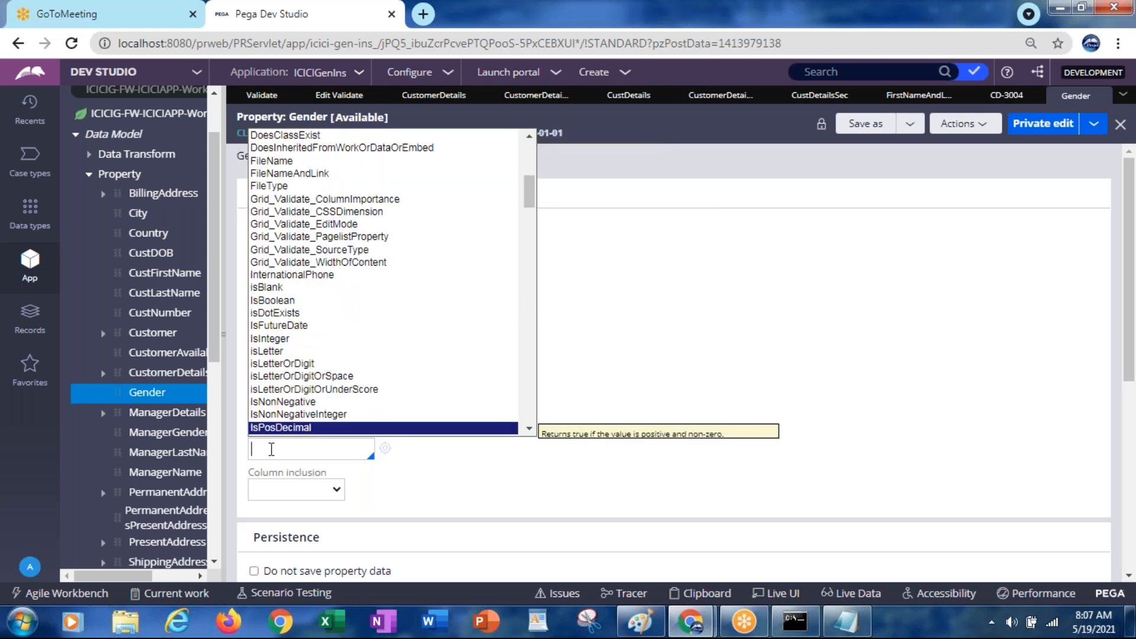
click(273, 338)
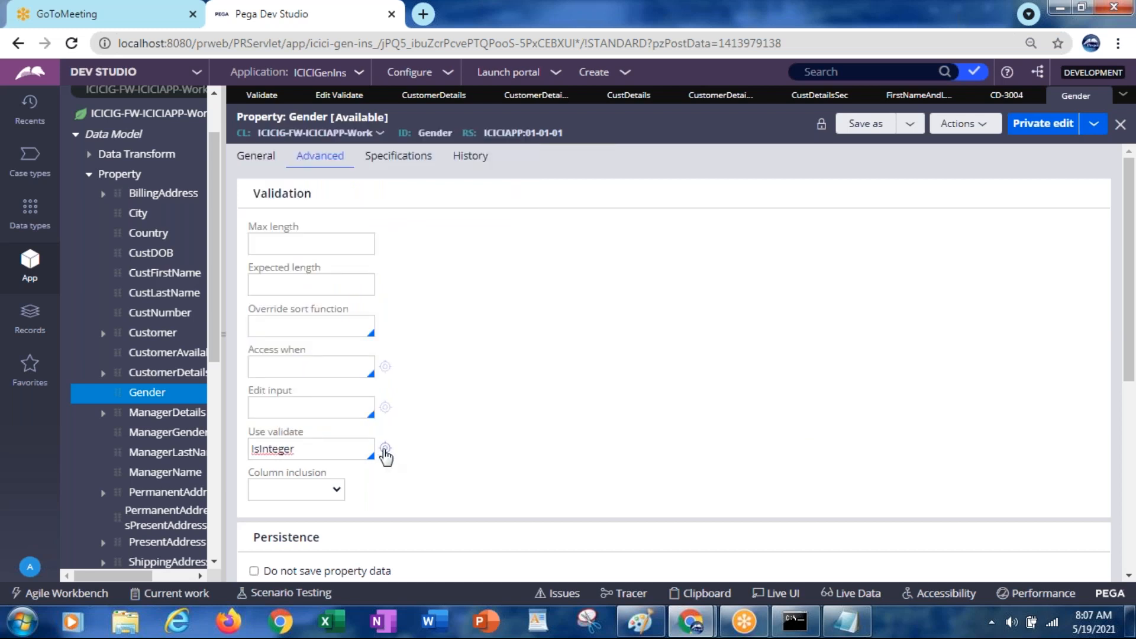
click(385, 448)
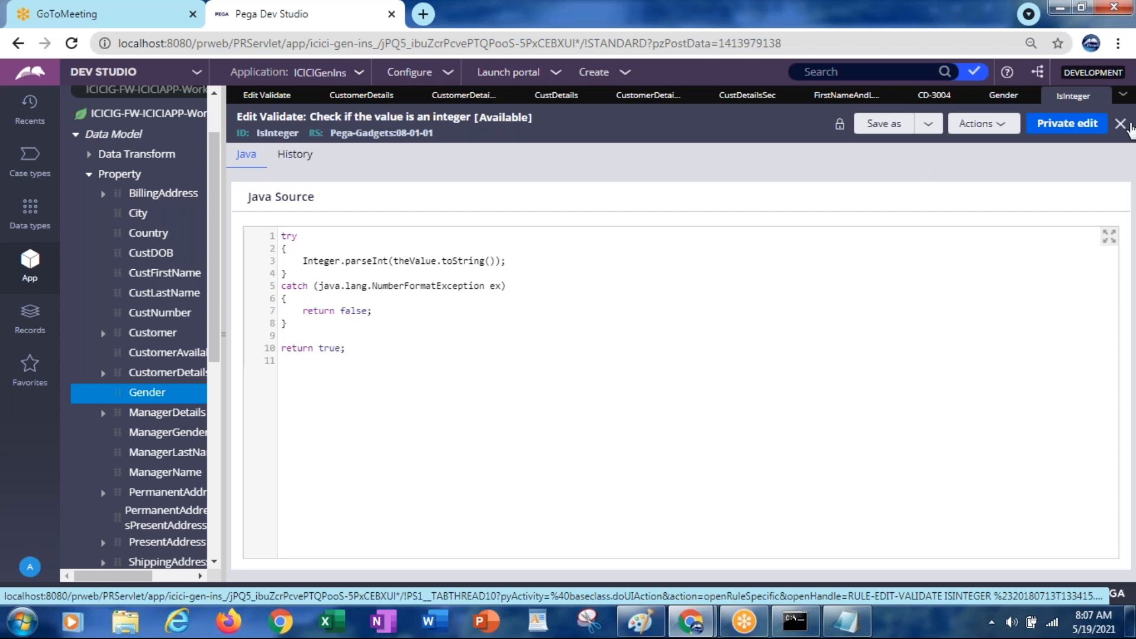
click(1121, 124)
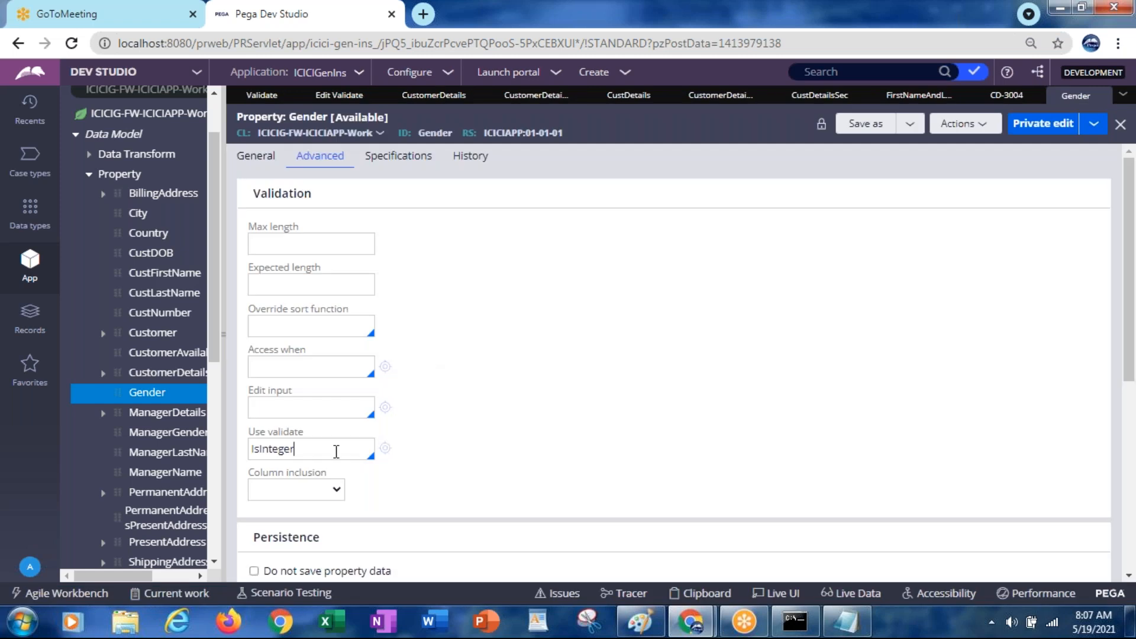
Replace IsInteger with IsValidDate as Gender's validate rule and open the IsValidDate rule
click(336, 451)
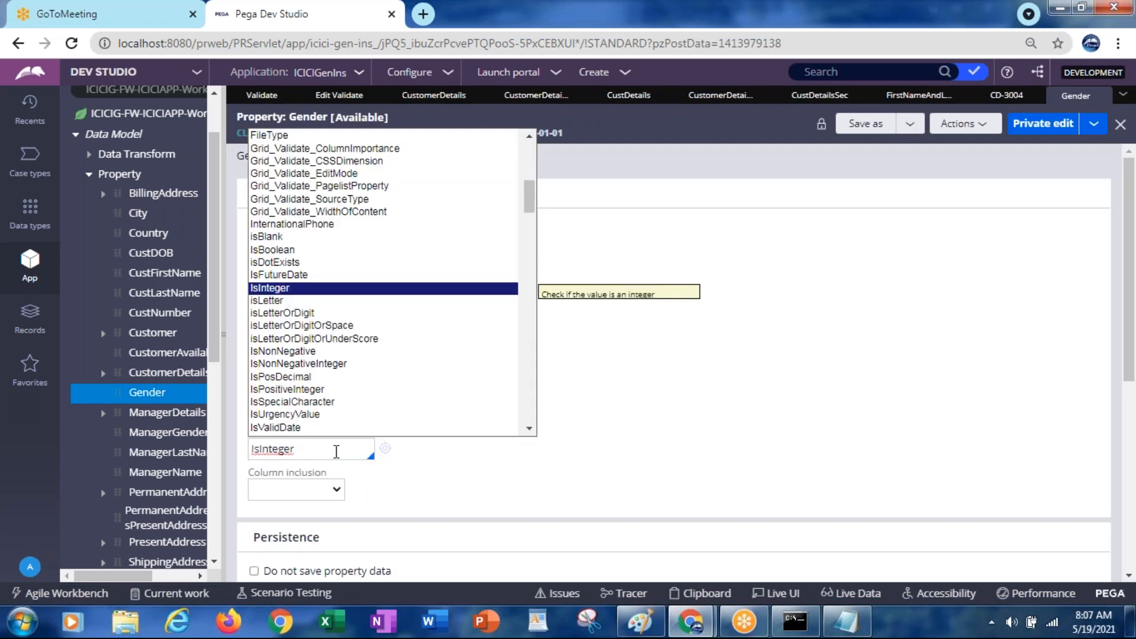
key(Down)
key(Down)
key(Down)
key(Down)
key(Down)
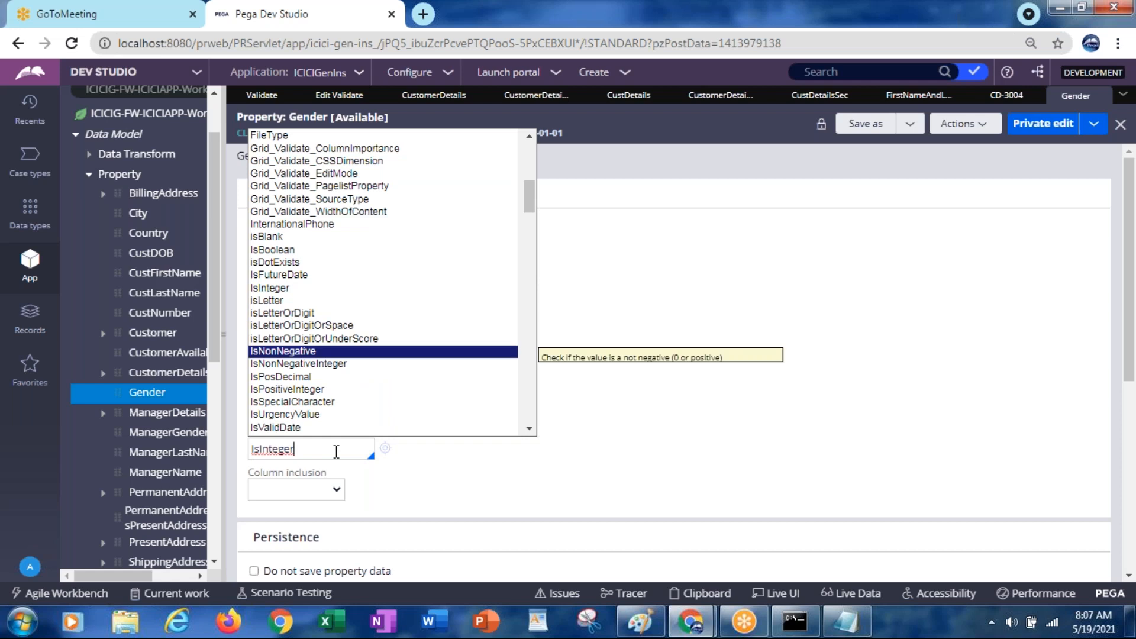
click(262, 427)
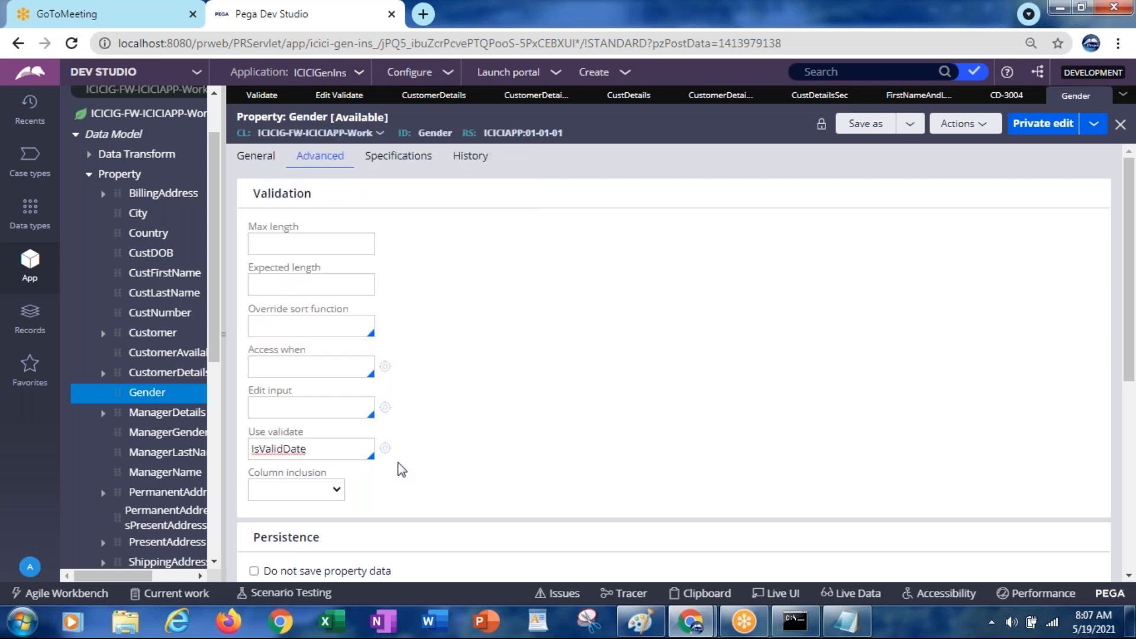
click(385, 450)
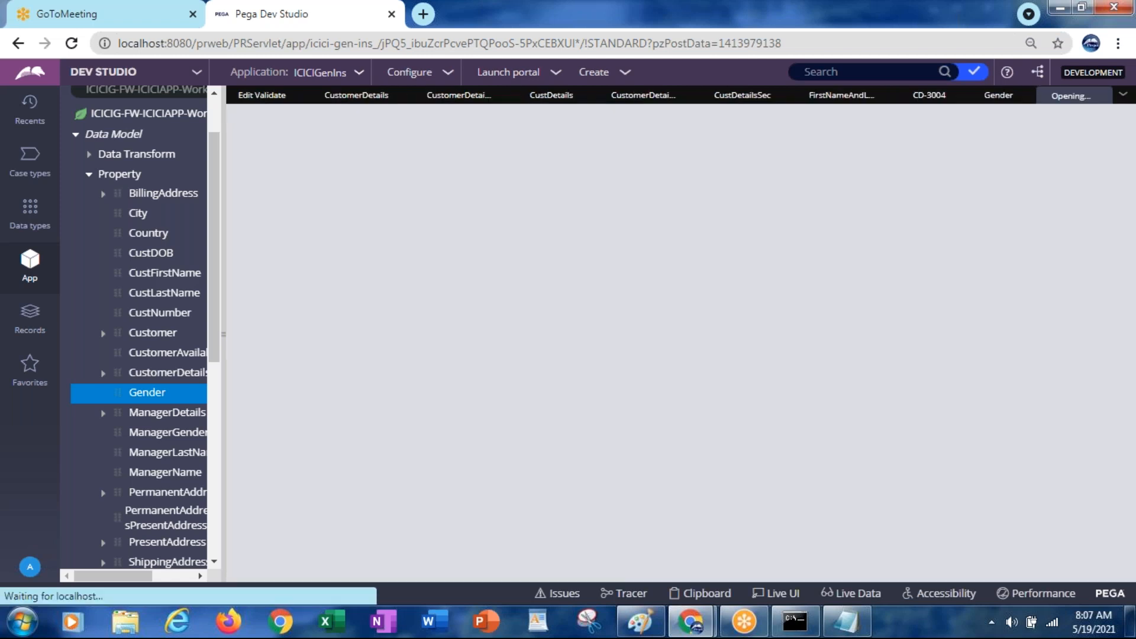